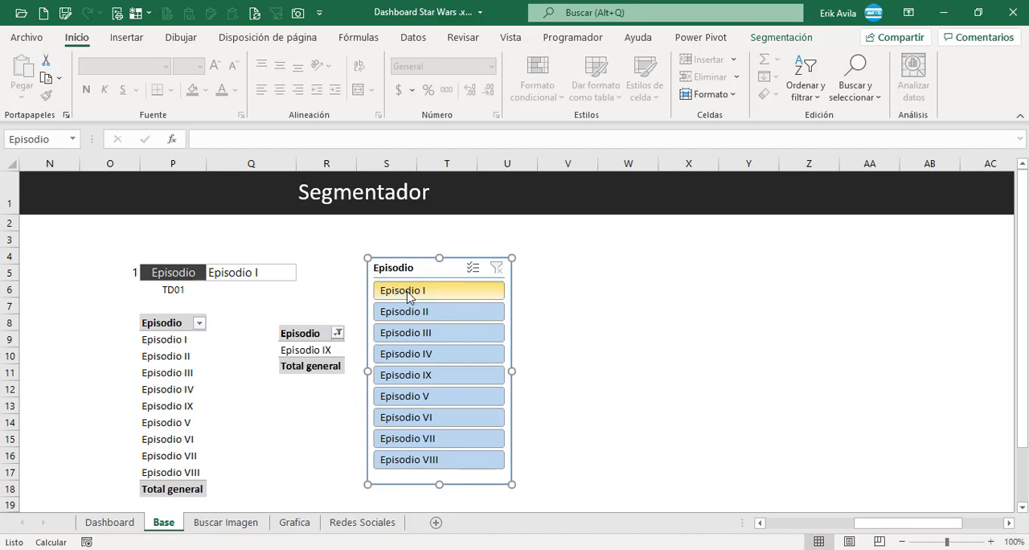
pyautogui.click(408, 293)
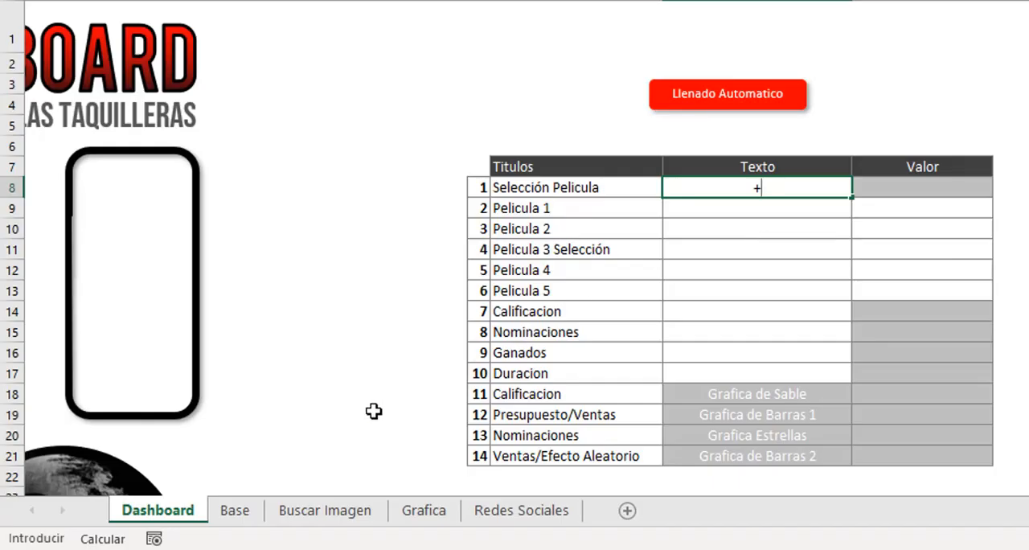
pyautogui.click(236, 510)
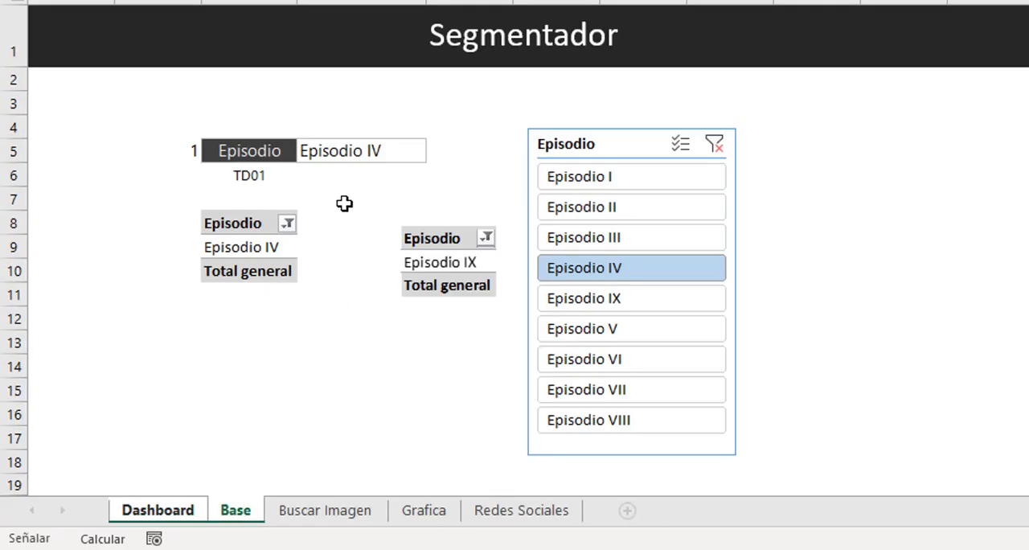
pyautogui.hotkey('ctrl', 'c')
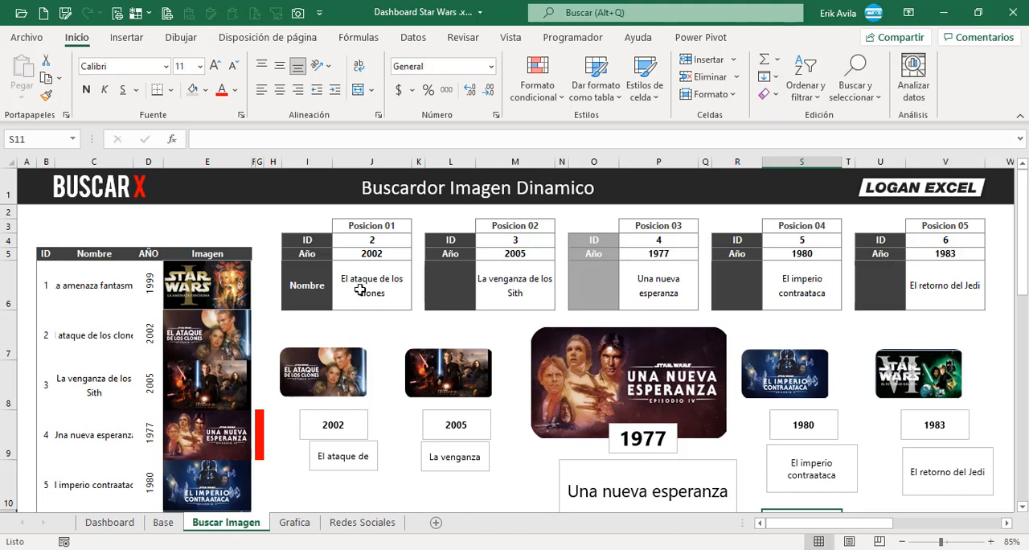
pyautogui.click(164, 522)
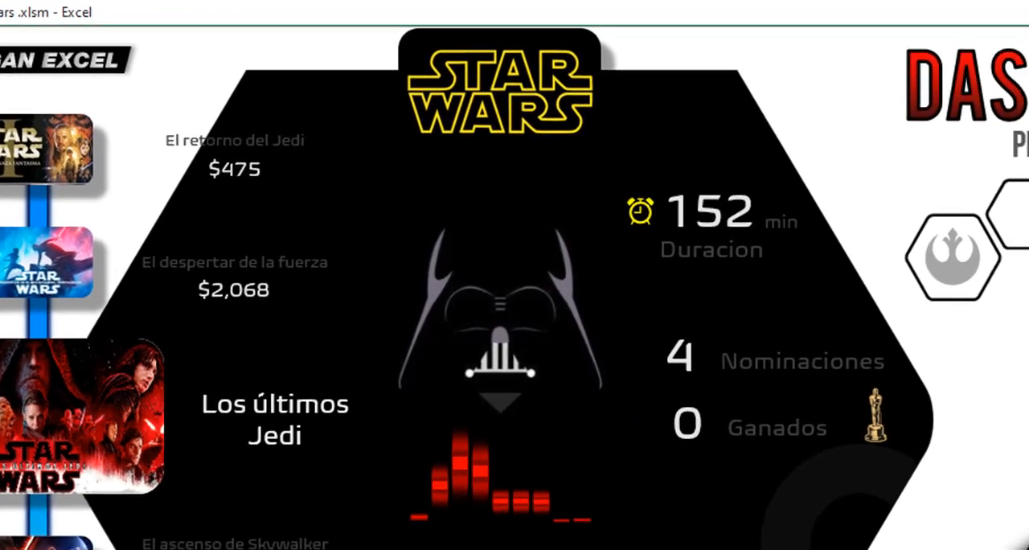
# Filter the finished dashboard by Episodio IX, VII, VI, I and IV in turn to examine each movie's figures.
pyautogui.click(1011, 305)
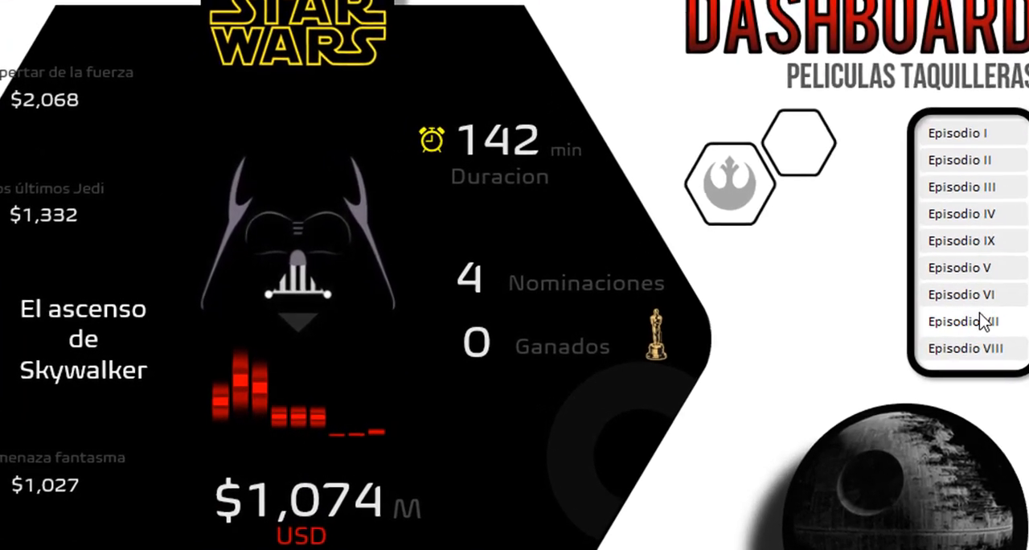
pyautogui.click(948, 326)
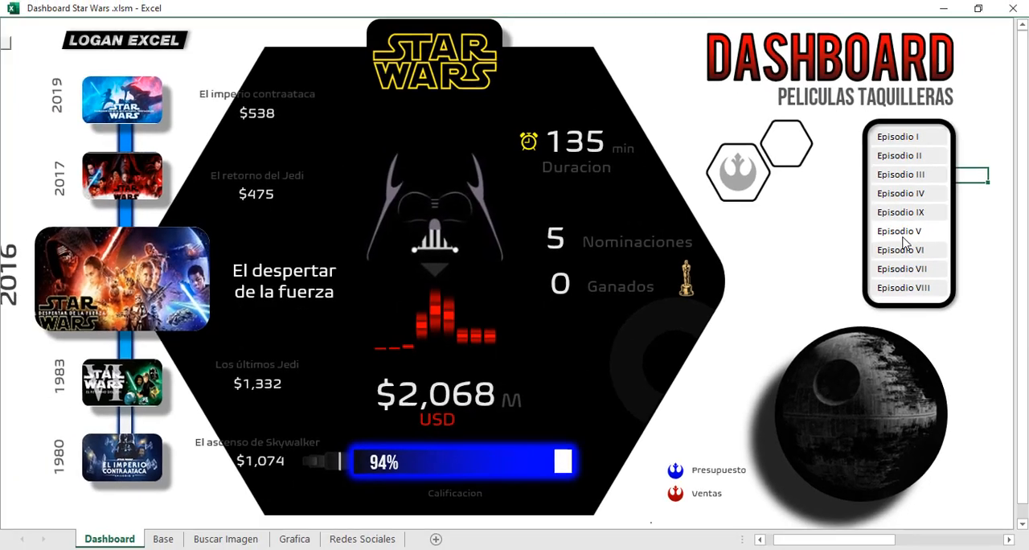
pyautogui.click(933, 246)
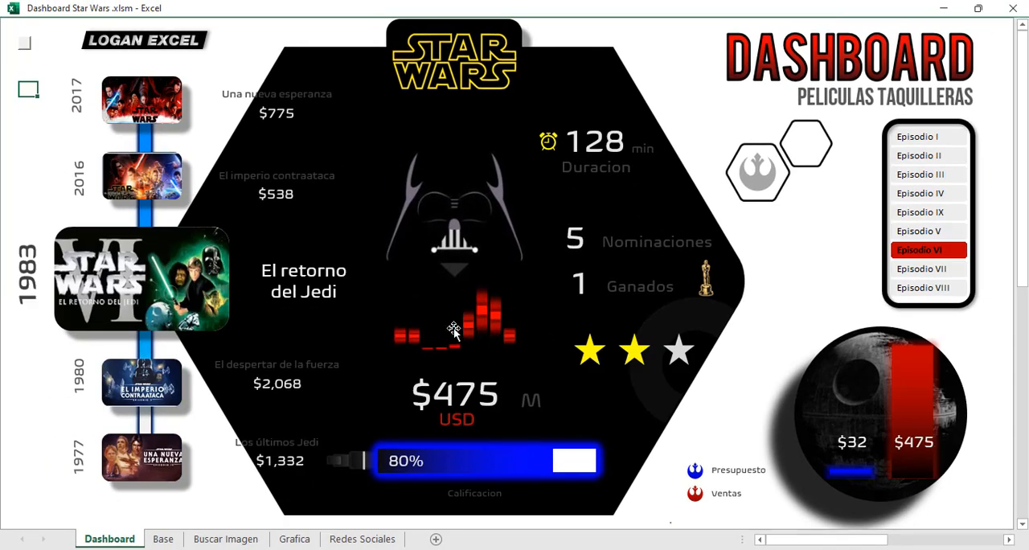
pyautogui.click(918, 137)
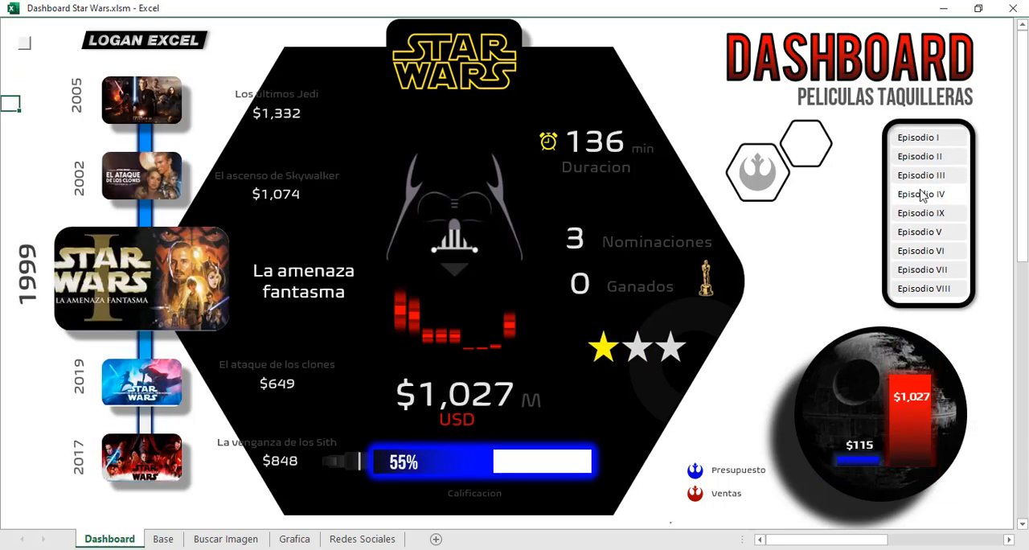
pyautogui.click(912, 232)
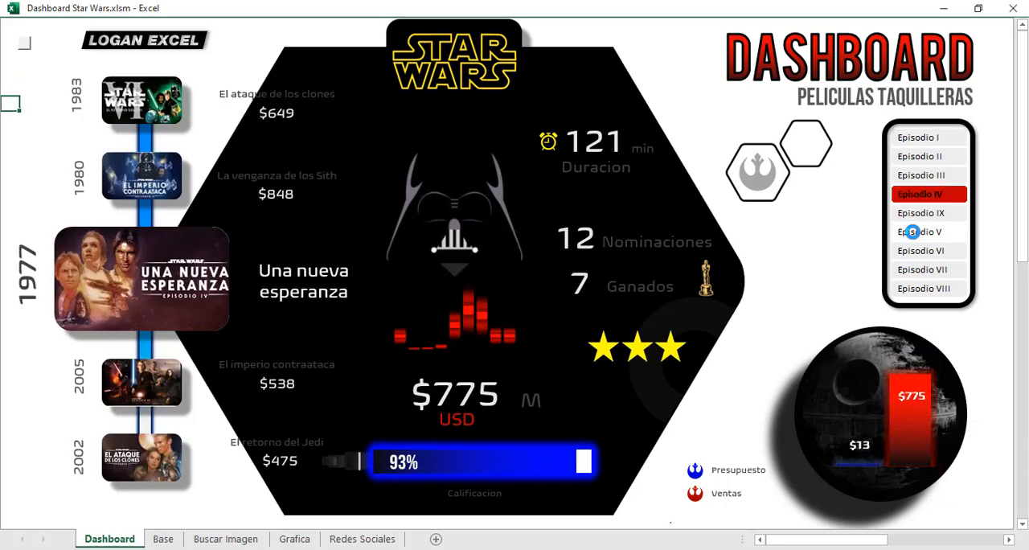
pyautogui.click(913, 271)
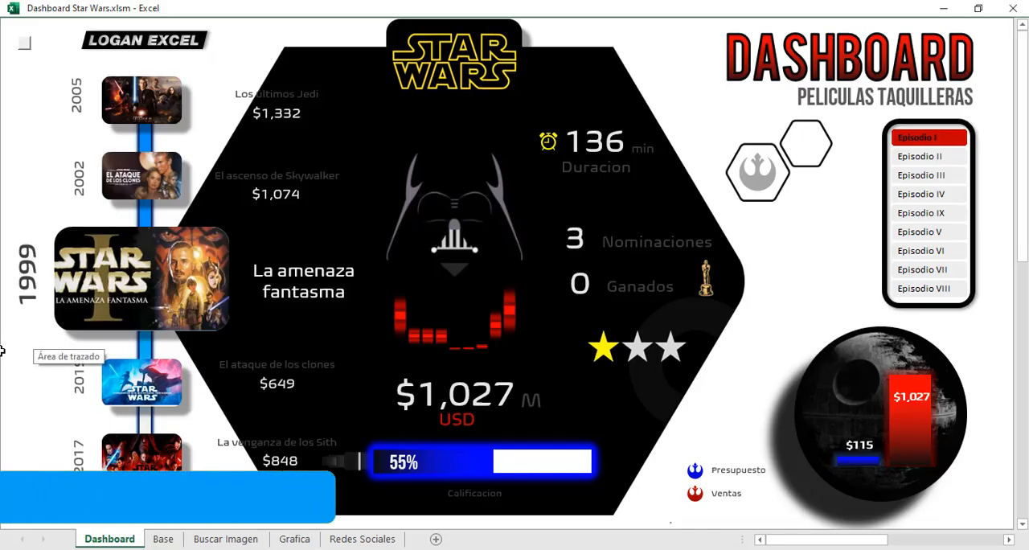
# Examine the movie records table on the Base sheet and return to the Dashboard sheet.
pyautogui.click(7, 147)
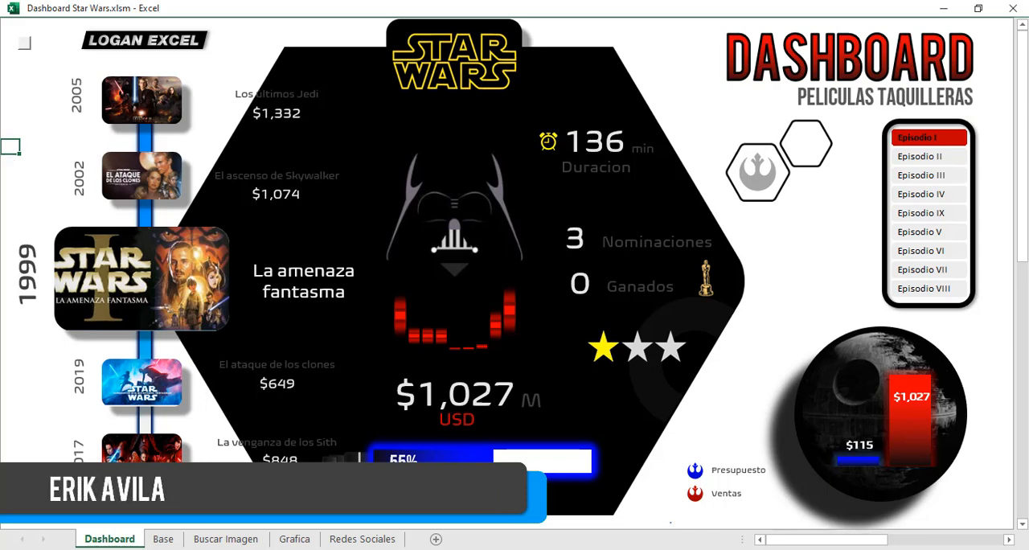
pyautogui.click(164, 539)
pyautogui.click(266, 216)
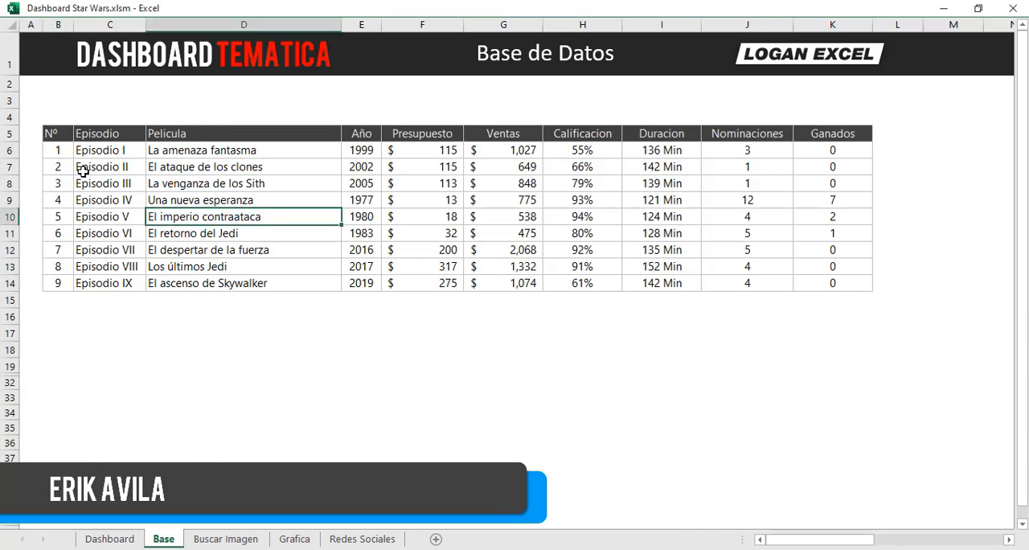
pyautogui.moveTo(58, 137); pyautogui.dragTo(664, 268)
pyautogui.click(110, 540)
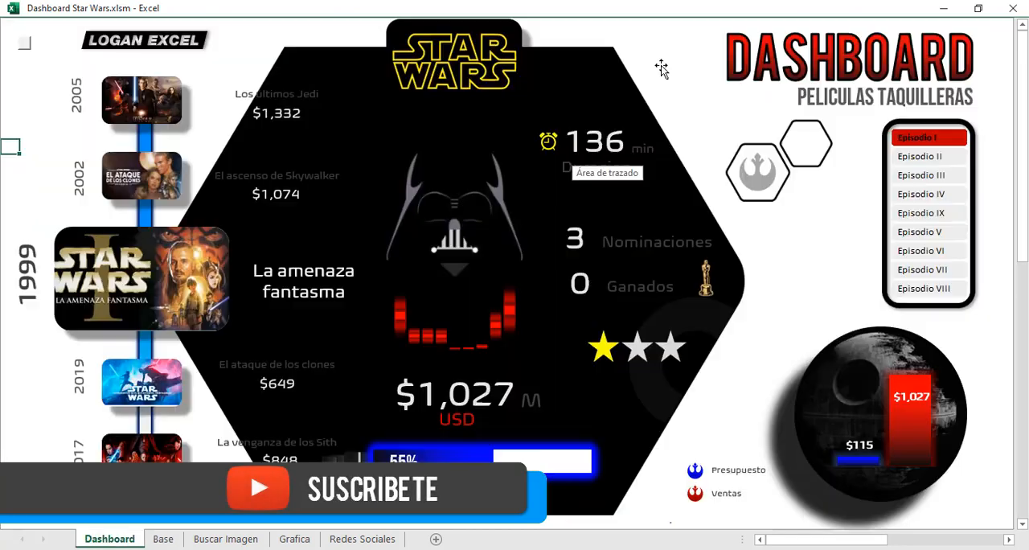
# Compare the earlier films on the dashboard by filtering for Episodio II, I, II, III and IV, and inspect the sales labels.
pyautogui.click(921, 157)
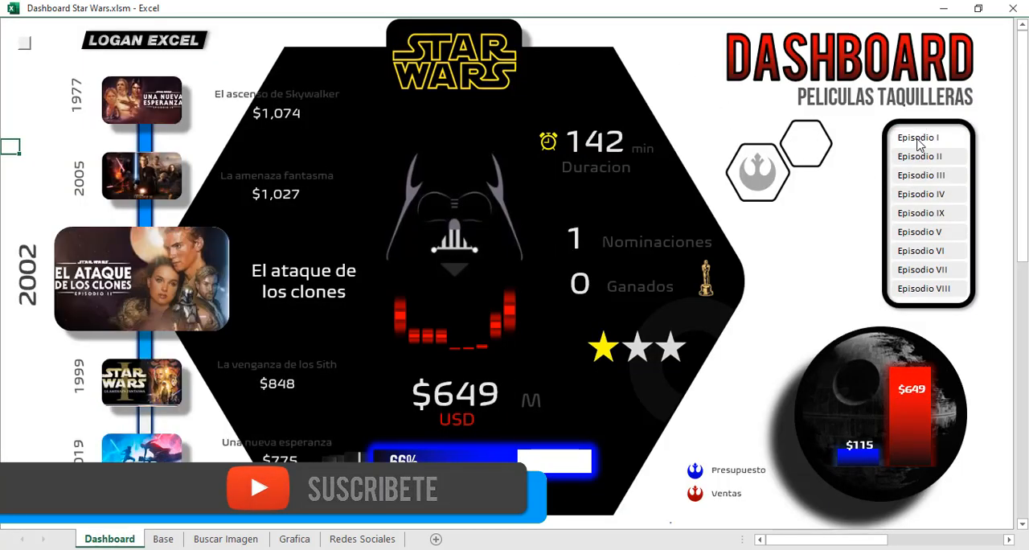
pyautogui.click(921, 143)
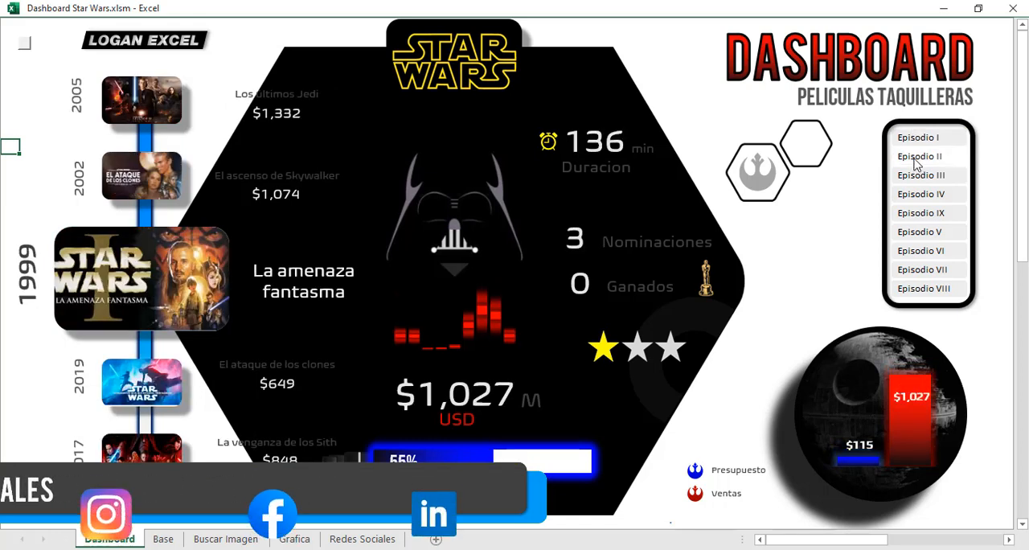
pyautogui.click(917, 161)
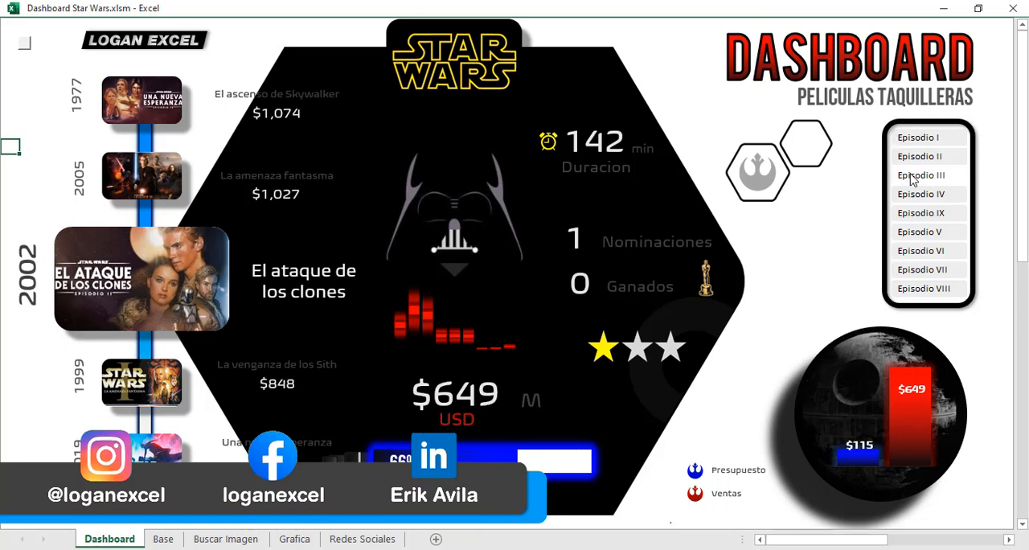
pyautogui.click(913, 177)
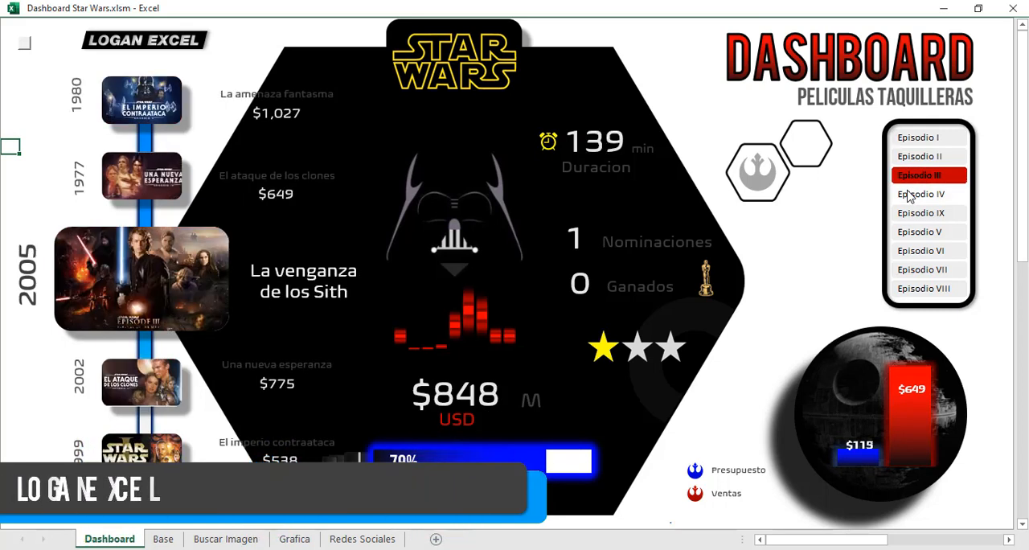
pyautogui.click(919, 196)
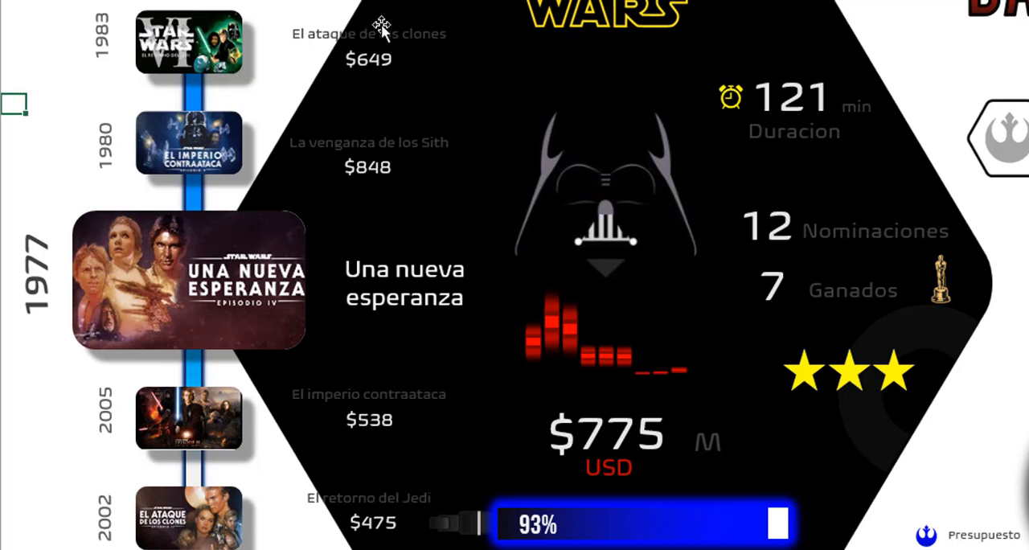
pyautogui.click(379, 57)
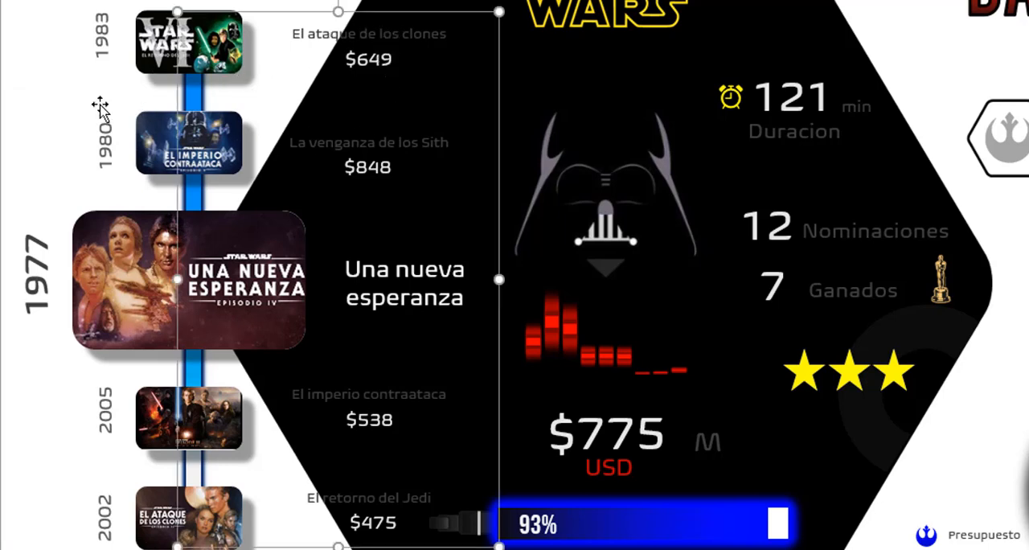
pyautogui.click(14, 54)
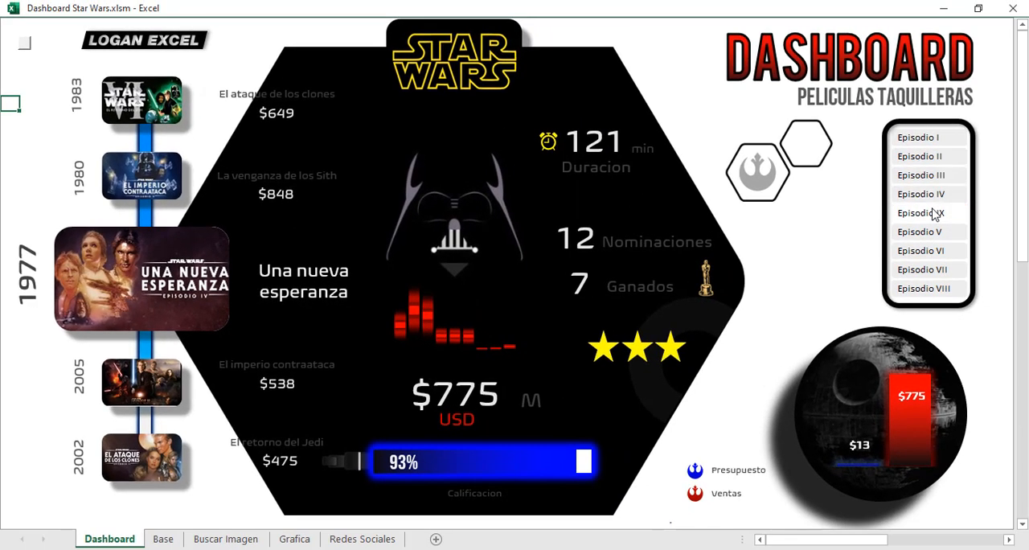
# Filter the dashboard by Episodio IX, V, IV and I in turn to compare posters, ratings and sales.
pyautogui.click(934, 213)
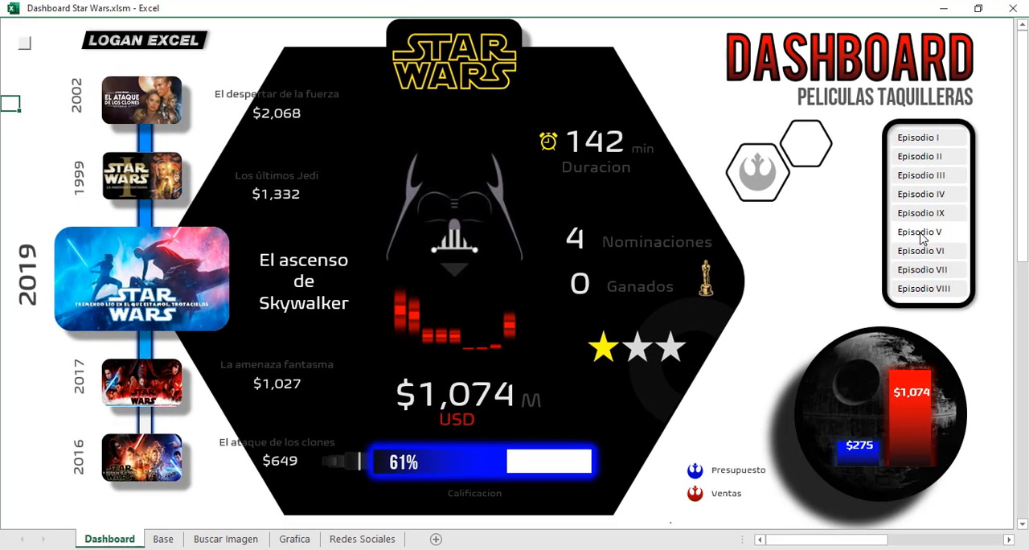
pyautogui.click(922, 233)
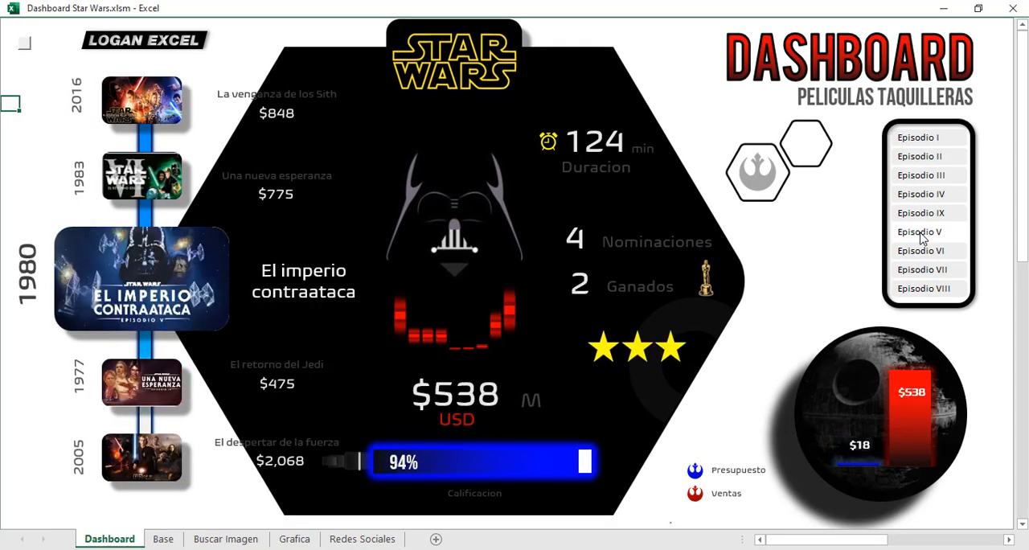
pyautogui.click(914, 196)
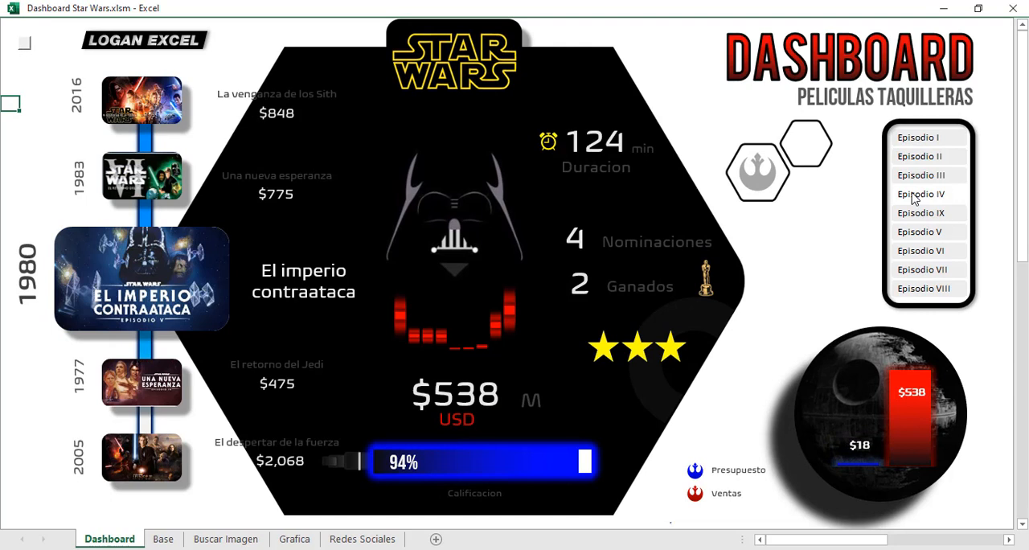
pyautogui.click(919, 139)
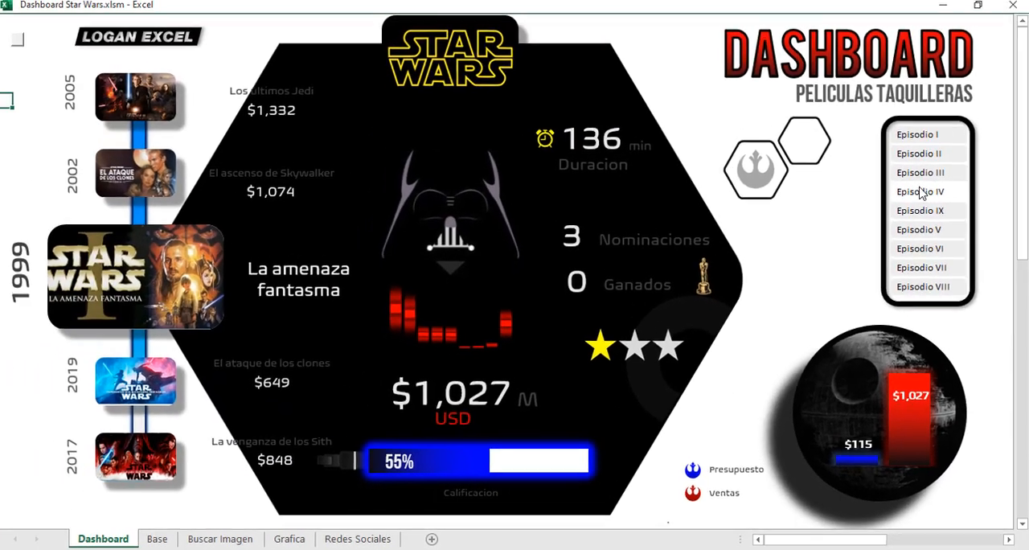
# Check how the dashboard charts respond to filtering by Episodio IV, VII and III.
pyautogui.click(913, 232)
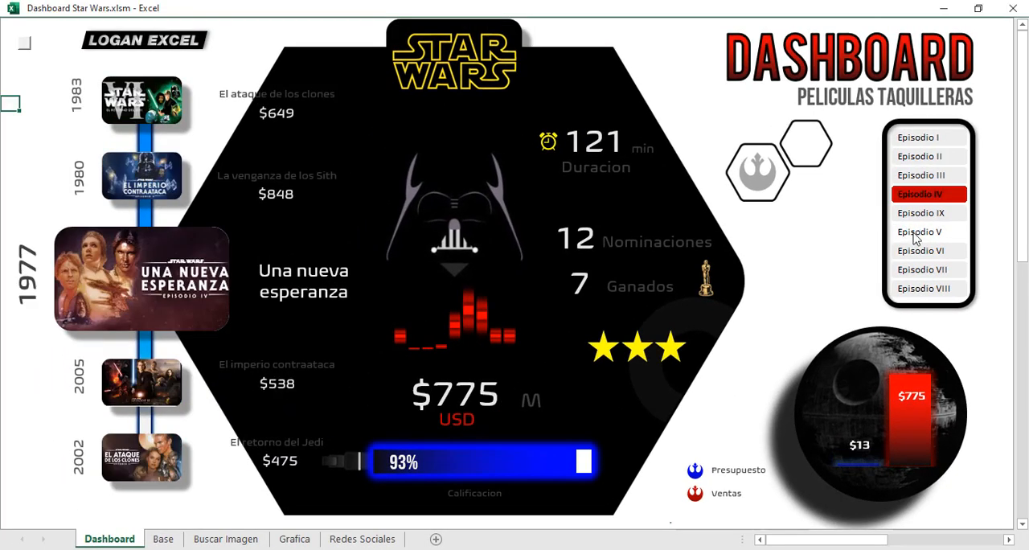
pyautogui.click(913, 251)
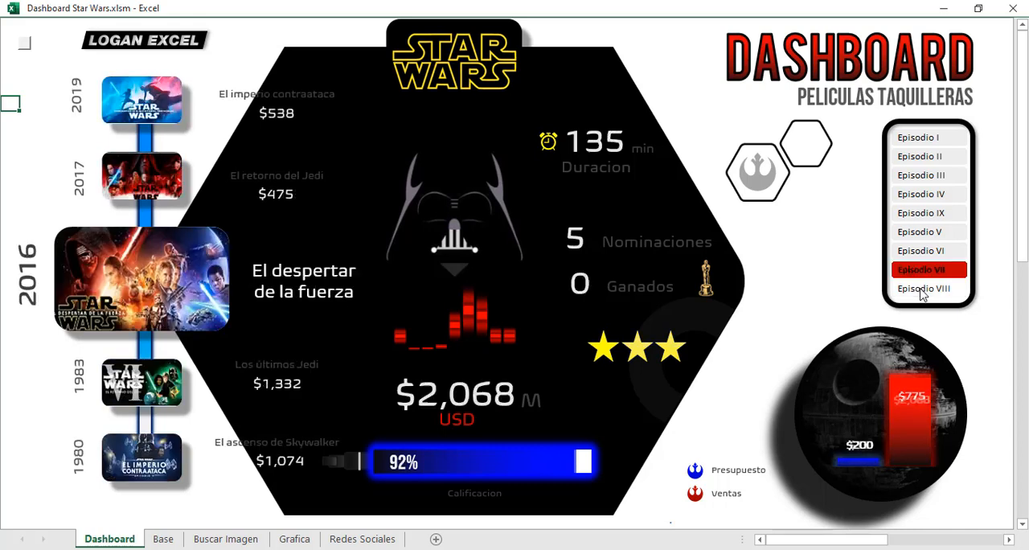
pyautogui.click(917, 286)
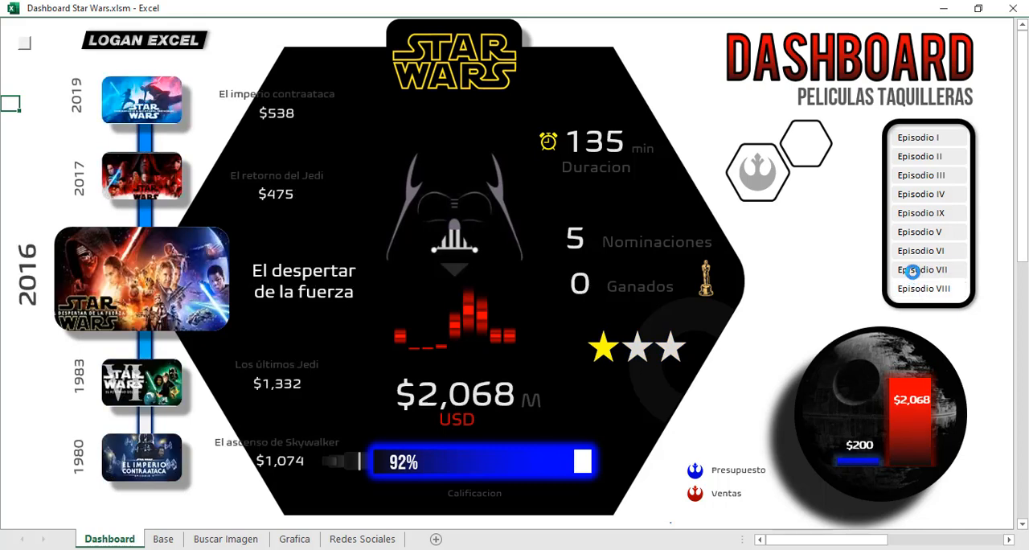
pyautogui.click(923, 174)
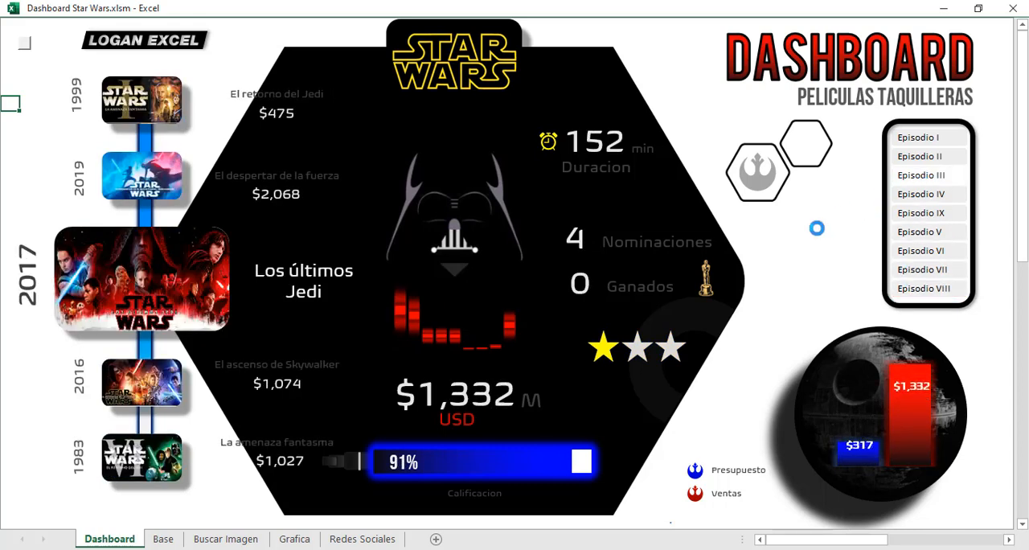
# Review the movie table on the Base sheet and filter the dashboard by Episodio II and Episodio V.
pyautogui.click(162, 540)
pyautogui.click(199, 222)
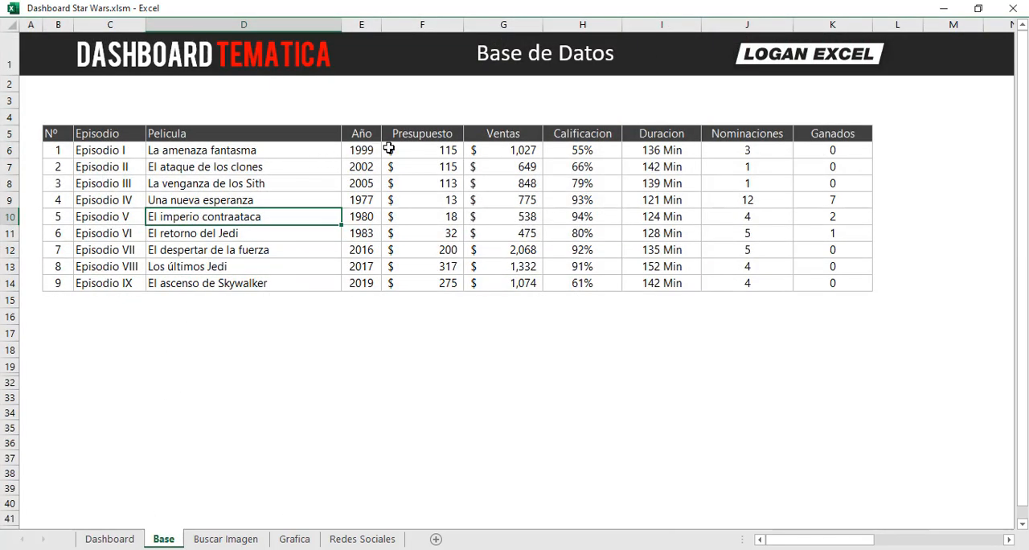
pyautogui.moveTo(389, 148); pyautogui.dragTo(667, 224)
pyautogui.hotkey('ctrl', 'pageup')
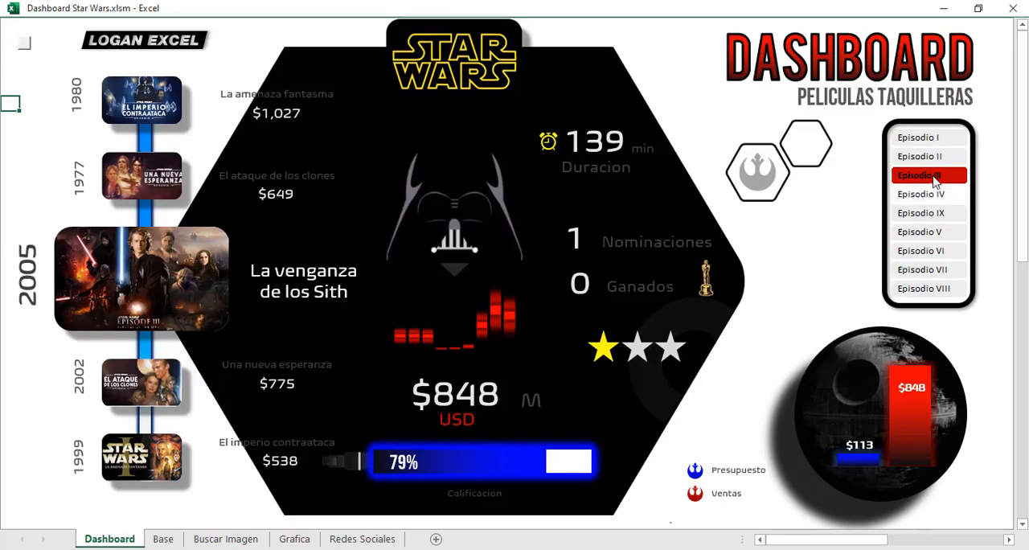
pyautogui.click(925, 158)
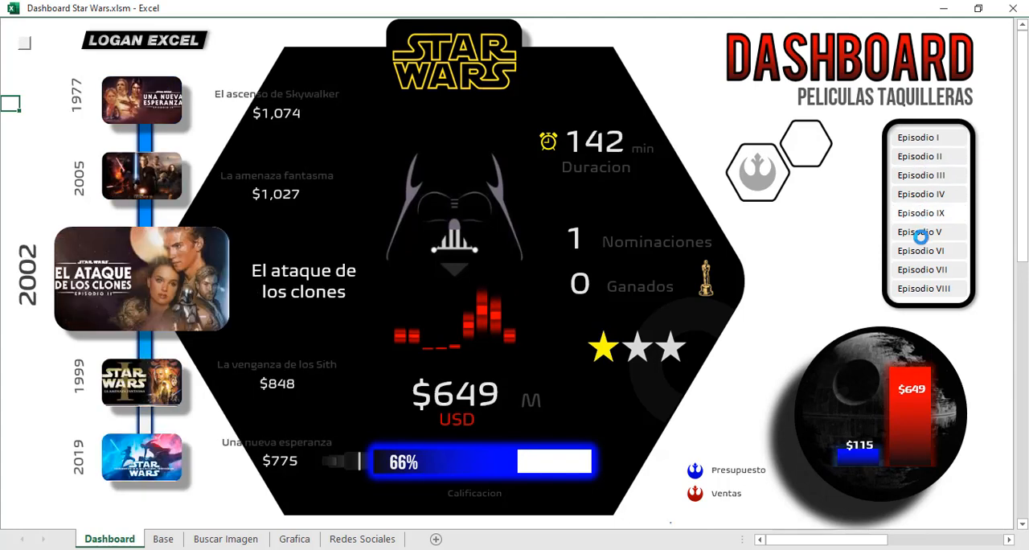
pyautogui.click(921, 218)
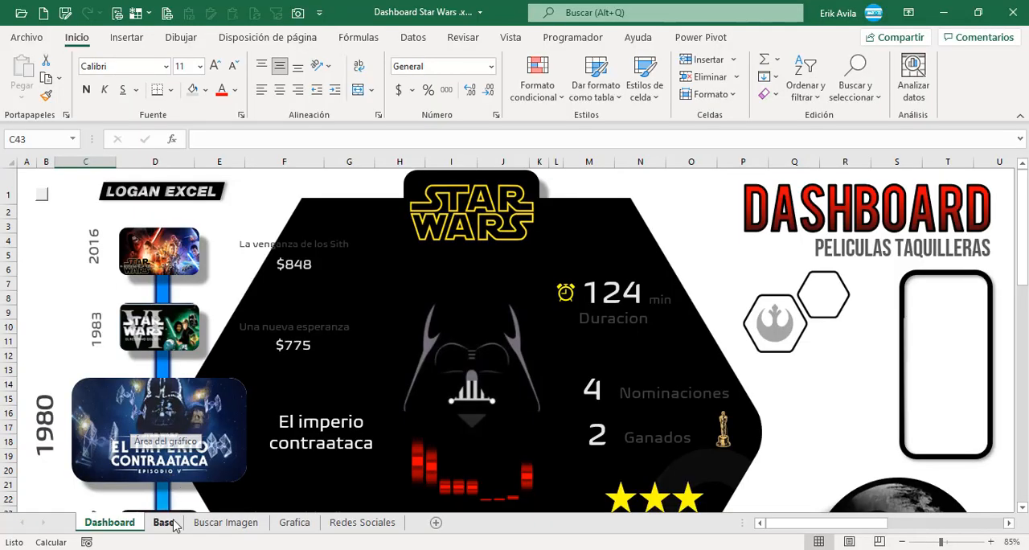
# Open the Base sheet and look through the first movie record, ending on the title in cell D6.
pyautogui.click(163, 523)
pyautogui.click(128, 323)
pyautogui.click(212, 291)
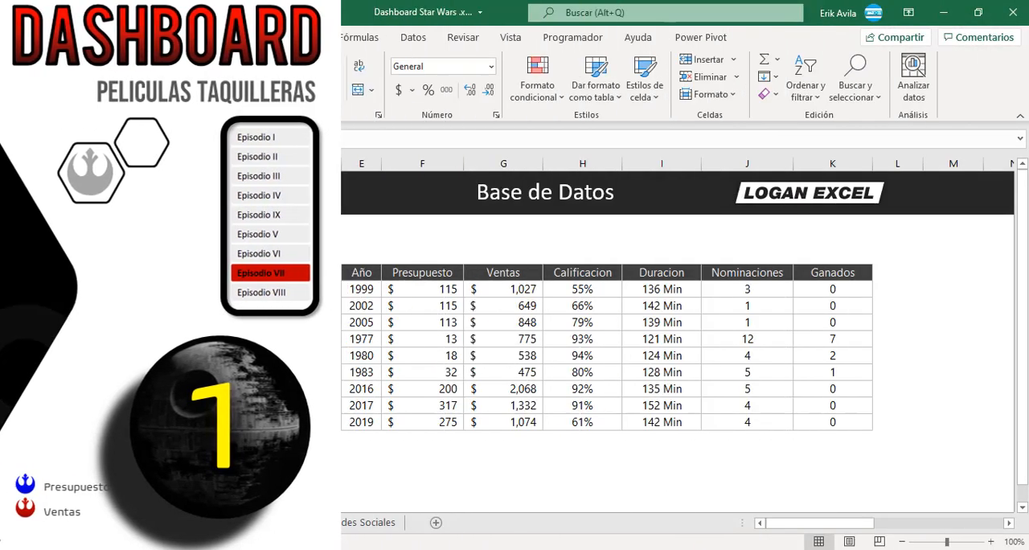
pyautogui.press('Up')
pyautogui.press('Right')
pyautogui.press('Right')
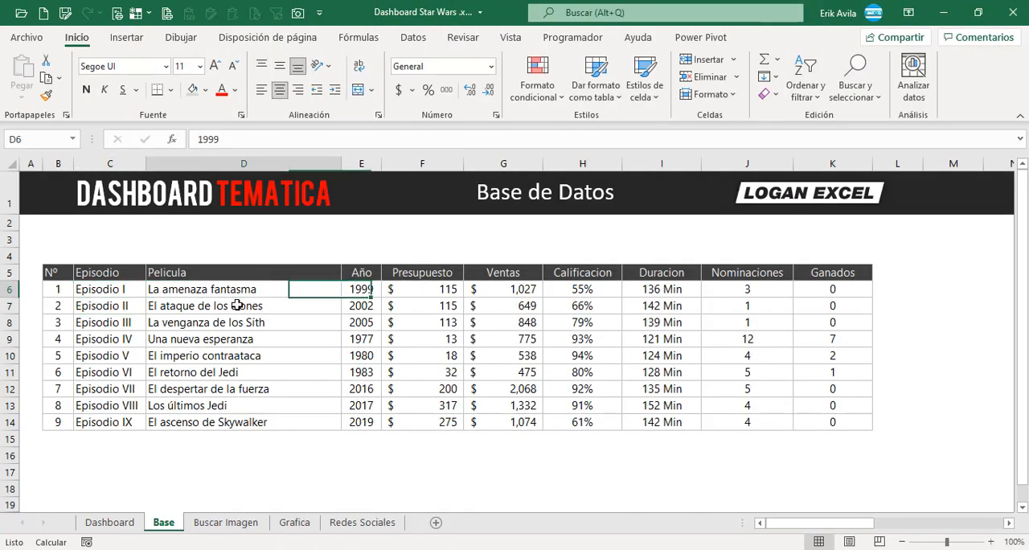
pyautogui.press('Left')
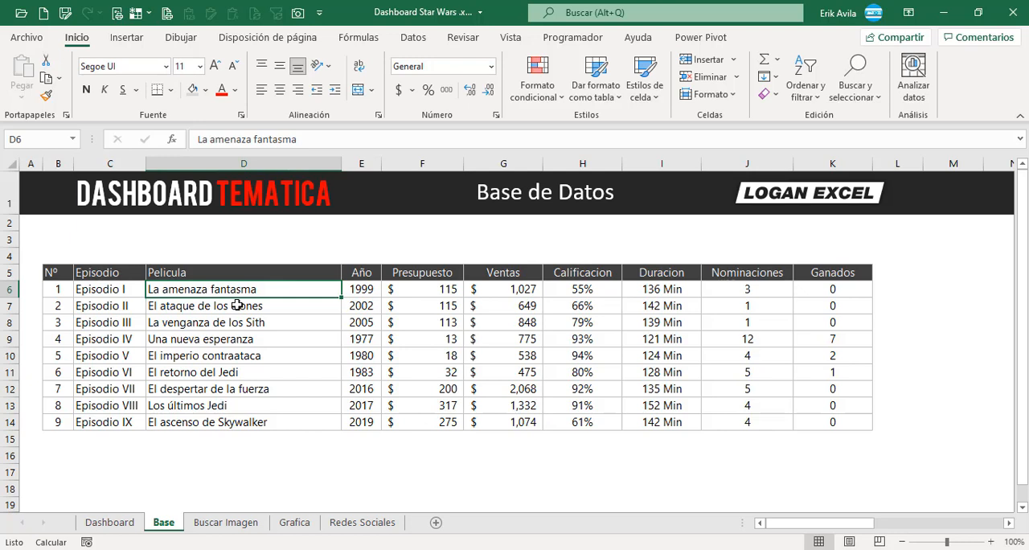
# Look at the year and budget cells of the first movie record and select the whole table B5:K14.
pyautogui.press('Right')
pyautogui.press('Right')
pyautogui.press('Left')
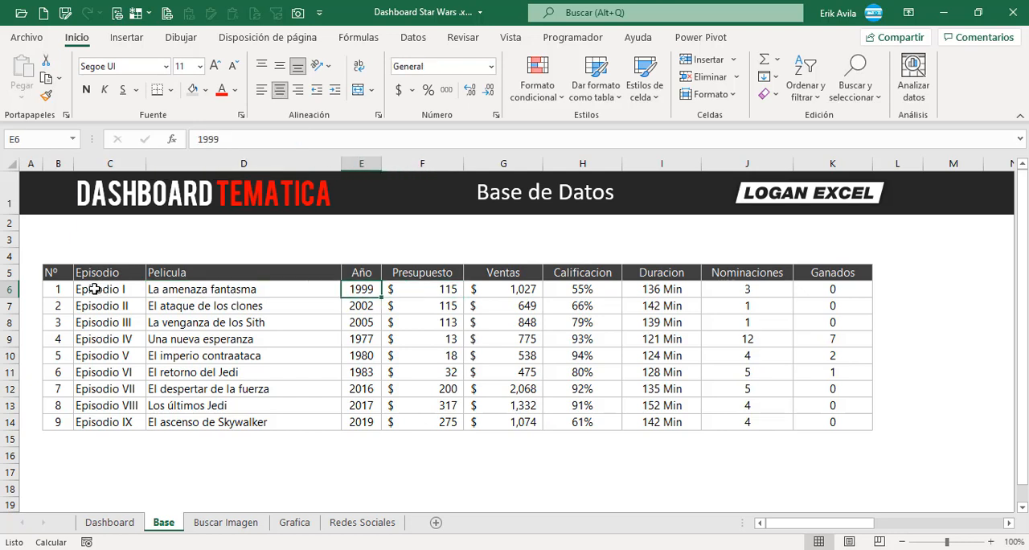
pyautogui.moveTo(69, 273); pyautogui.dragTo(834, 422)
# Switch to Chrome, search Google for Star Wars and open its Spanish Wikipedia article.
pyautogui.hotkey('alt', 'Tab')
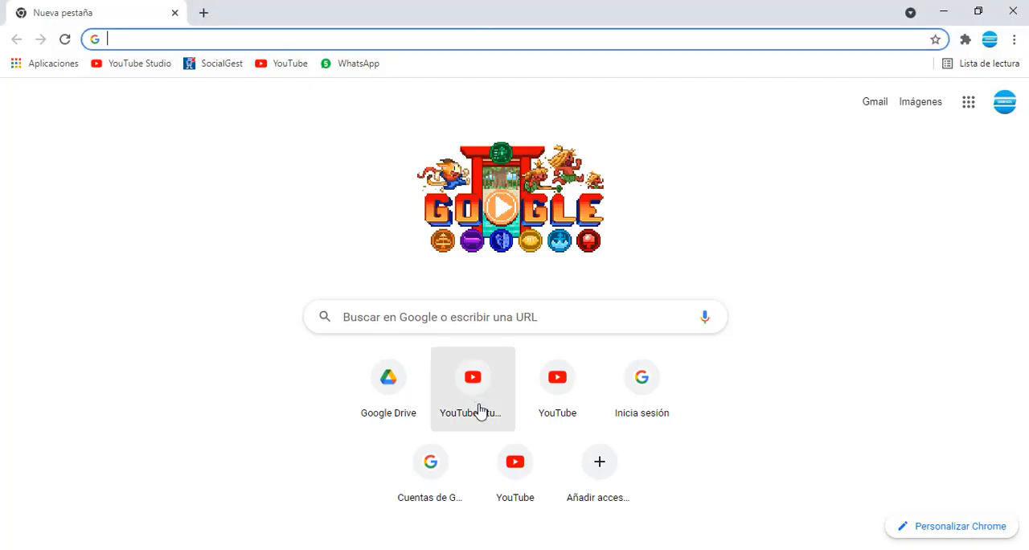
pyautogui.click(374, 319)
pyautogui.write('star')
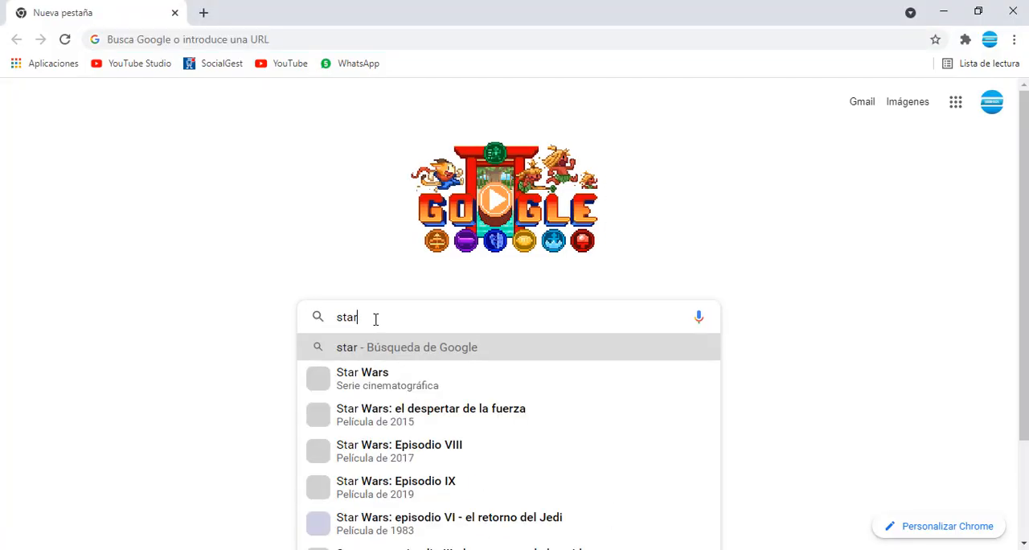
pyautogui.click(372, 373)
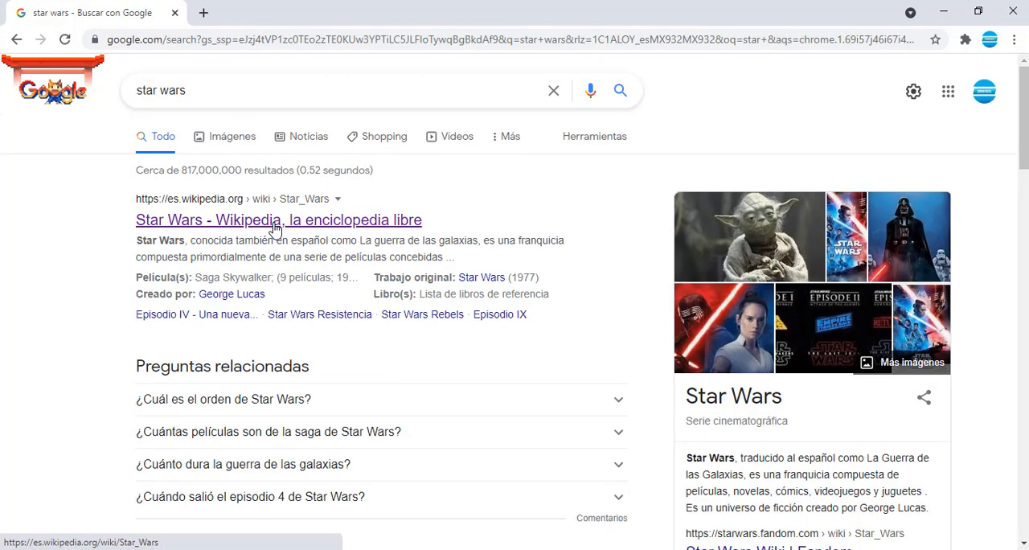
pyautogui.click(276, 230)
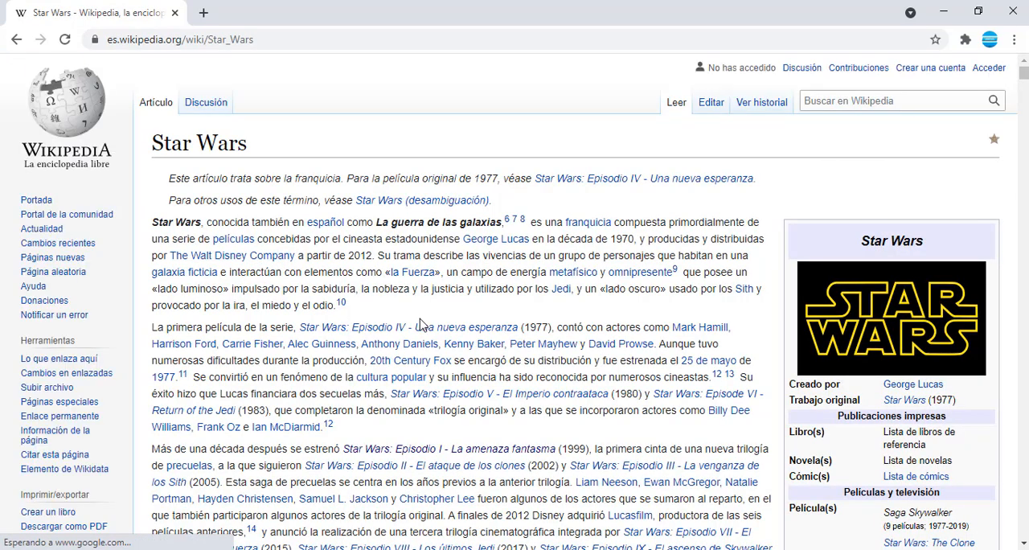
# Switch back and forth between the Base sheet in Excel and the Wikipedia article to relate the movie table to its source.
pyautogui.hotkey('alt', 'Tab')
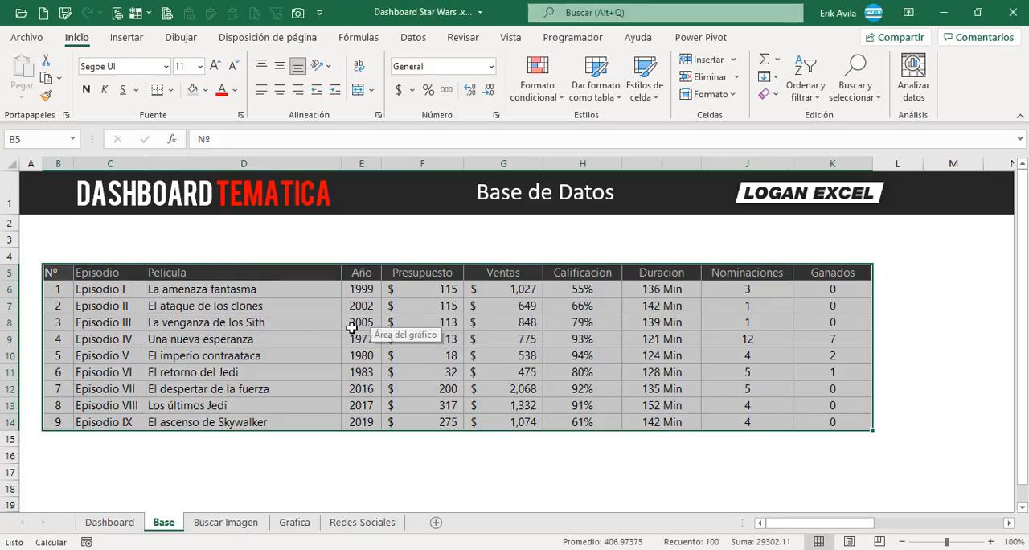
pyautogui.click(352, 325)
pyautogui.hotkey('alt', 'Tab')
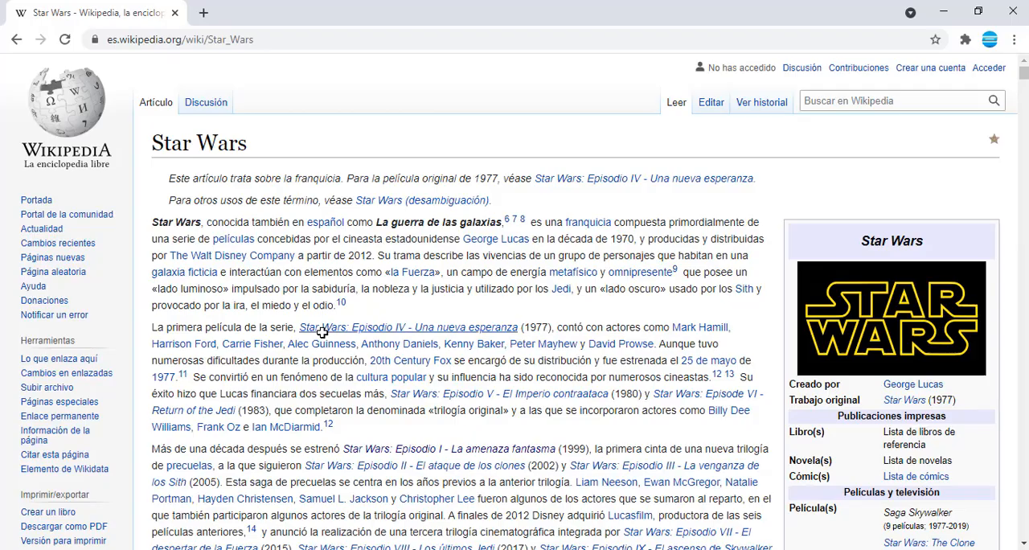
pyautogui.hotkey('alt', 'Tab')
pyautogui.hotkey('alt', 'Tab')
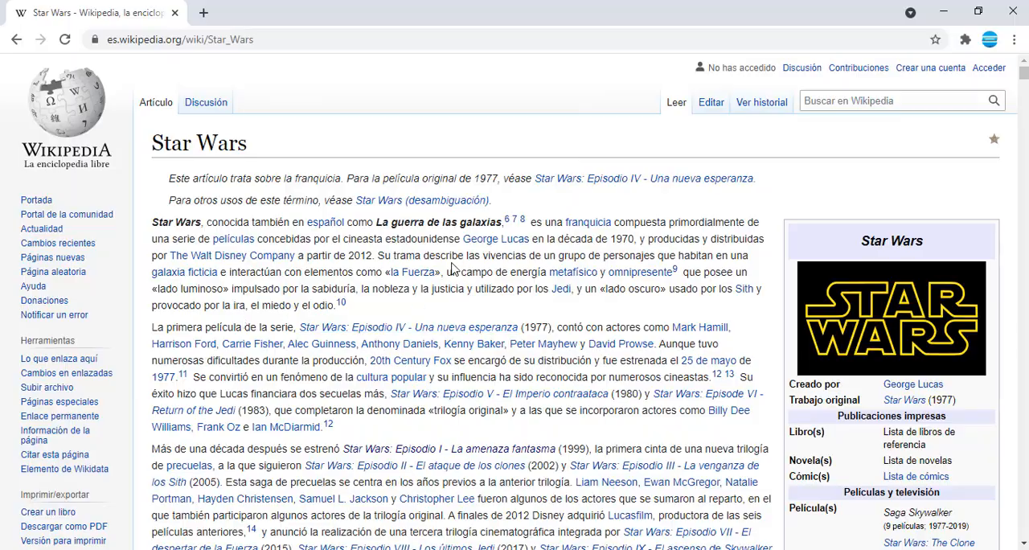
# Return to the Base sheet in Excel and review the Episodio, Pelicula and Año columns.
pyautogui.hotkey('alt', 'Tab')
pyautogui.click(167, 290)
pyautogui.moveTo(127, 289); pyautogui.dragTo(121, 422)
pyautogui.click(211, 314)
pyautogui.moveTo(255, 283); pyautogui.dragTo(281, 404)
pyautogui.click(330, 309)
pyautogui.click(358, 272)
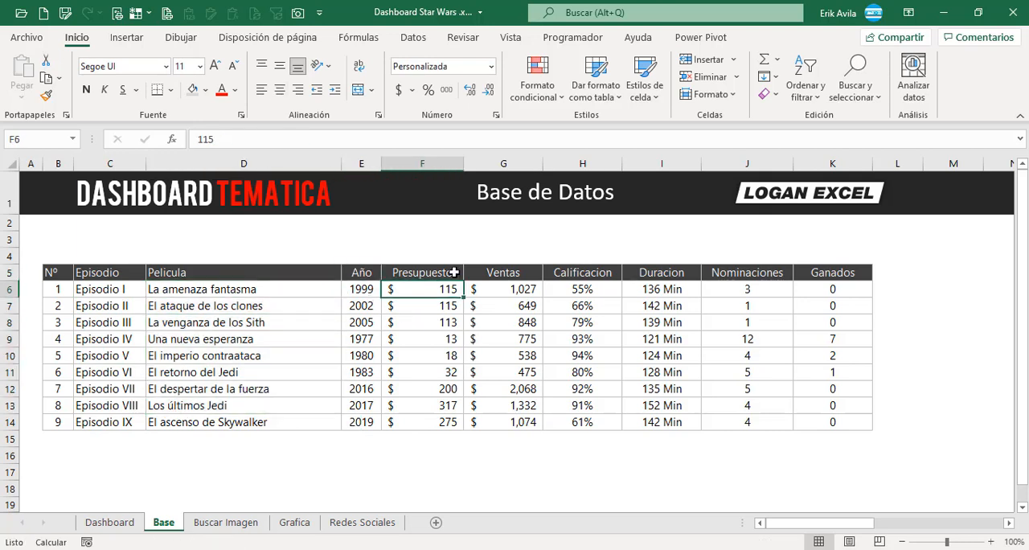
# Review the Presupuesto, Ventas, Calificacion, Duracion, Nominaciones and Ganados columns of the movie table.
pyautogui.moveTo(455, 272); pyautogui.dragTo(448, 422)
pyautogui.moveTo(505, 275); pyautogui.dragTo(515, 423)
pyautogui.click(575, 289)
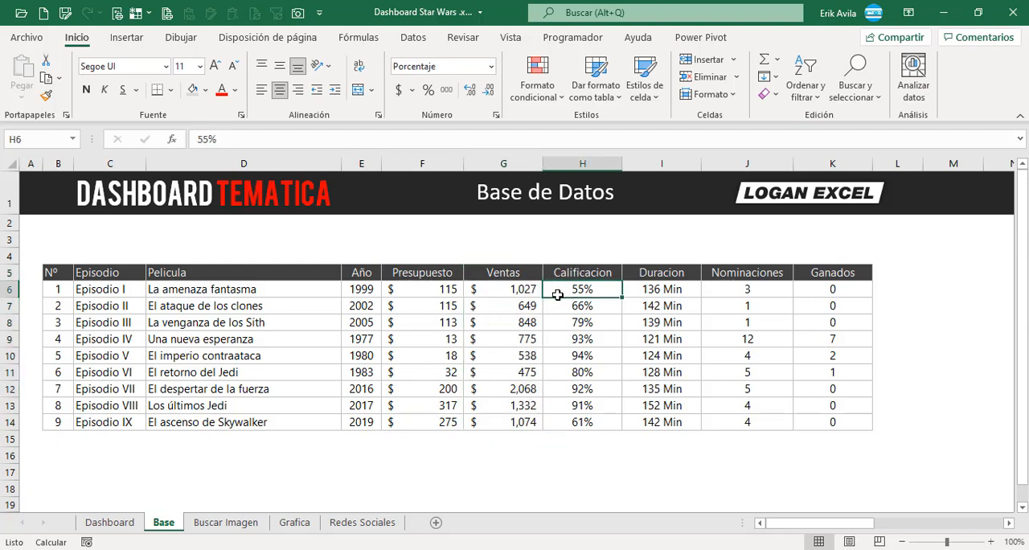
pyautogui.click(668, 310)
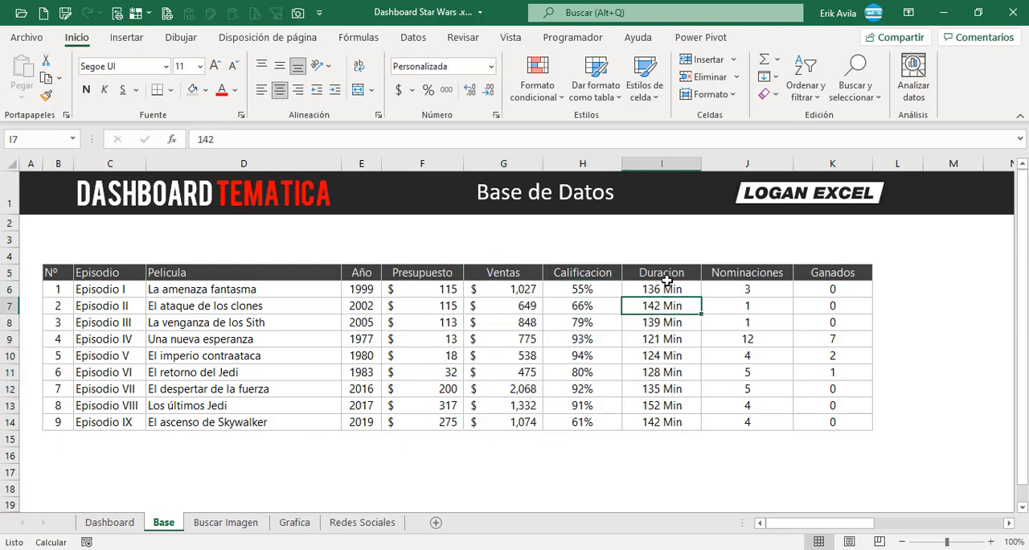
pyautogui.moveTo(662, 273); pyautogui.dragTo(671, 405)
pyautogui.click(743, 274)
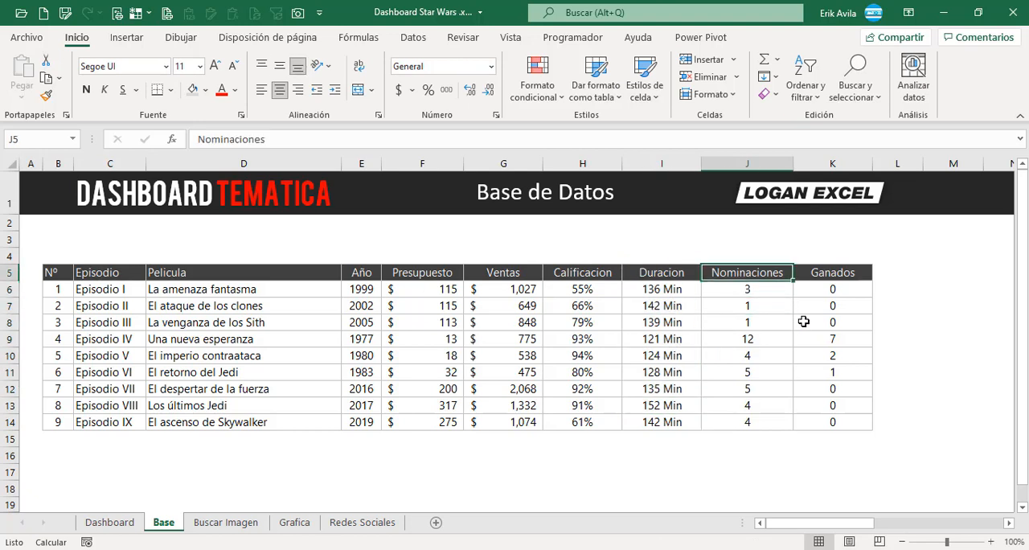
pyautogui.moveTo(849, 305); pyautogui.dragTo(820, 372)
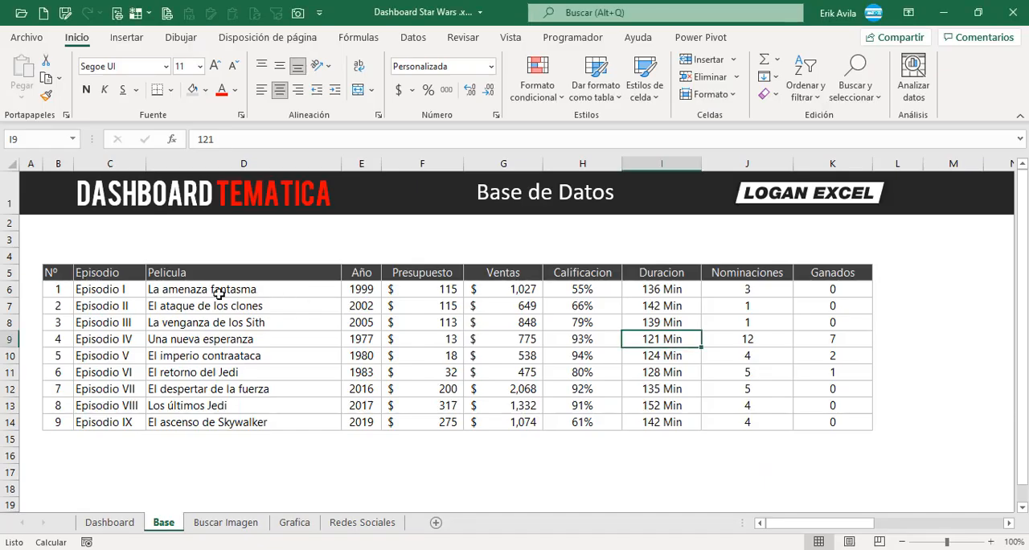
# Copy the title La amenaza fantasma from cell D6 and look it up in Wikipedia in Chrome.
pyautogui.click(214, 291)
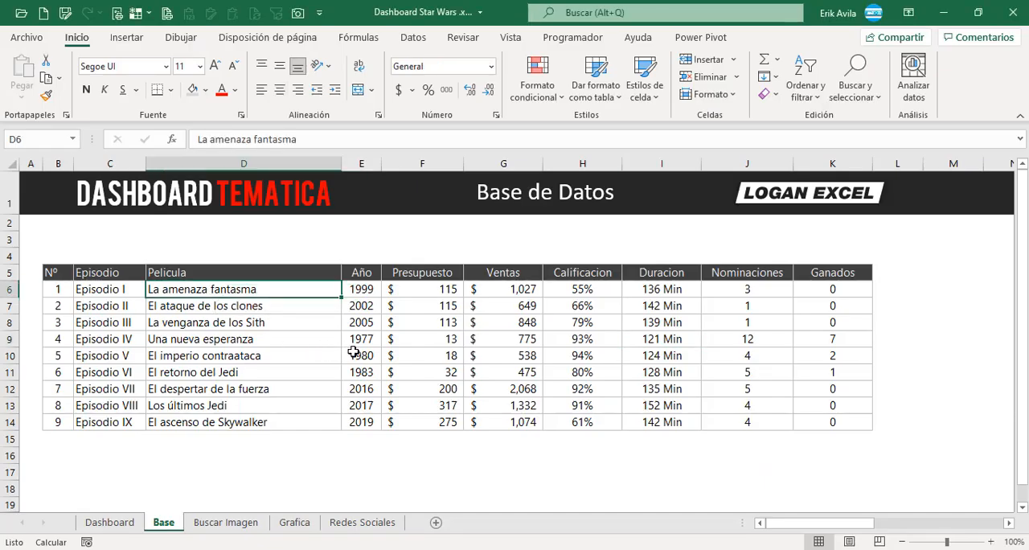
pyautogui.hotkey('ctrl', 'c')
pyautogui.hotkey('alt', 'Tab')
pyautogui.click(863, 102)
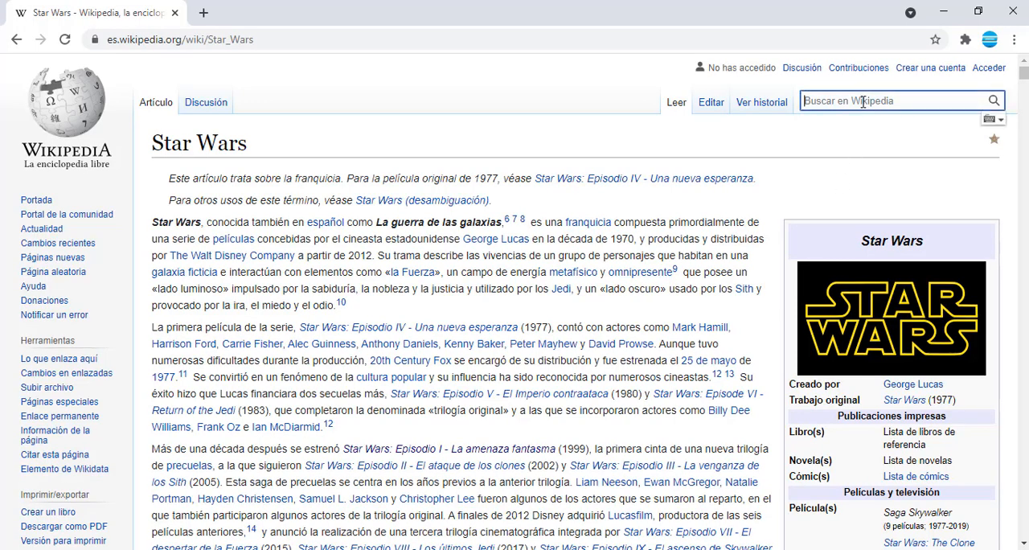
pyautogui.hotkey('ctrl', 'v')
pyautogui.press('Return')
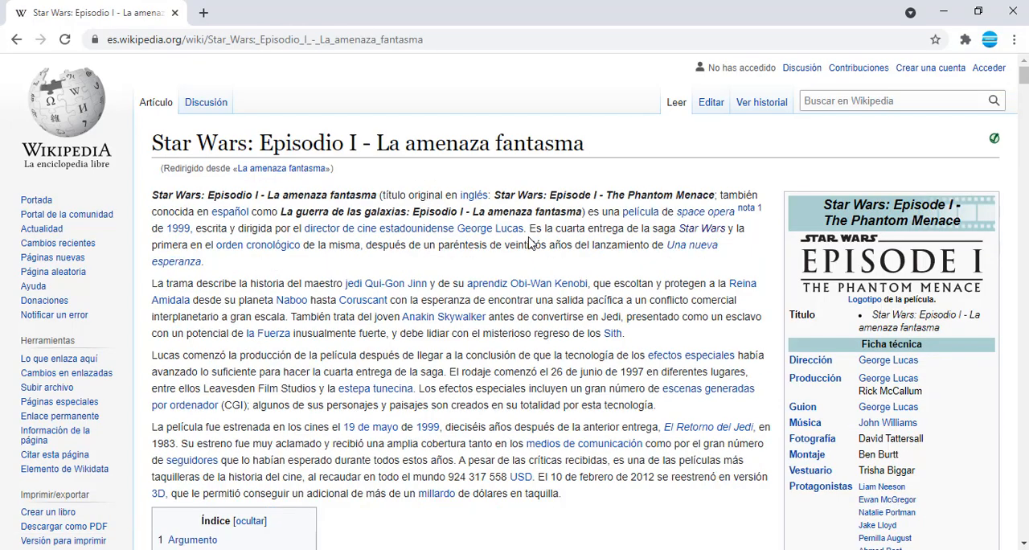
# Examine the film's fact box in the article for its year, duration, budget and box-office takings.
pyautogui.scroll(-5, 633, 310)
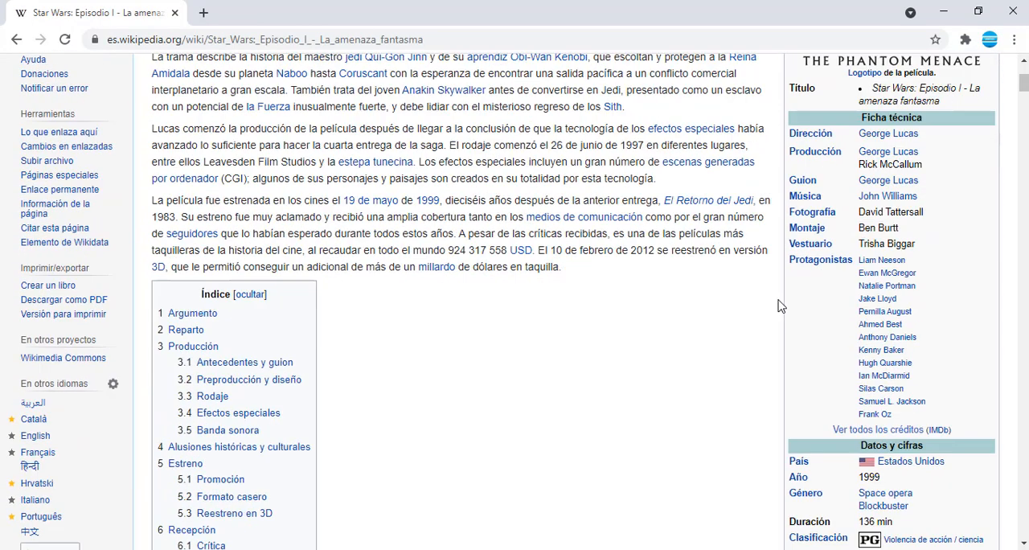
pyautogui.scroll(-2, 805, 290)
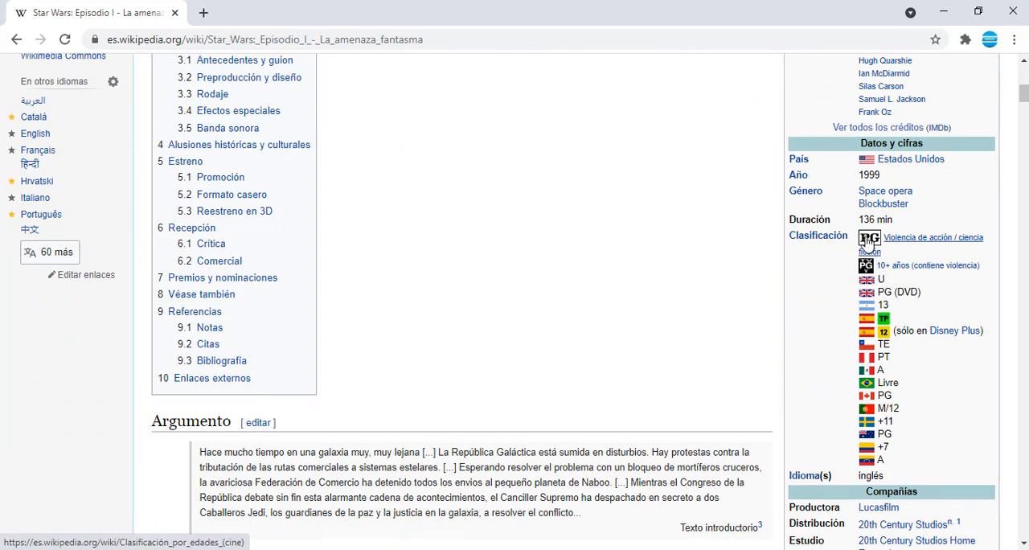
pyautogui.scroll(-1, 867, 239)
pyautogui.scroll(-2, 866, 239)
pyautogui.scroll(-1, 842, 283)
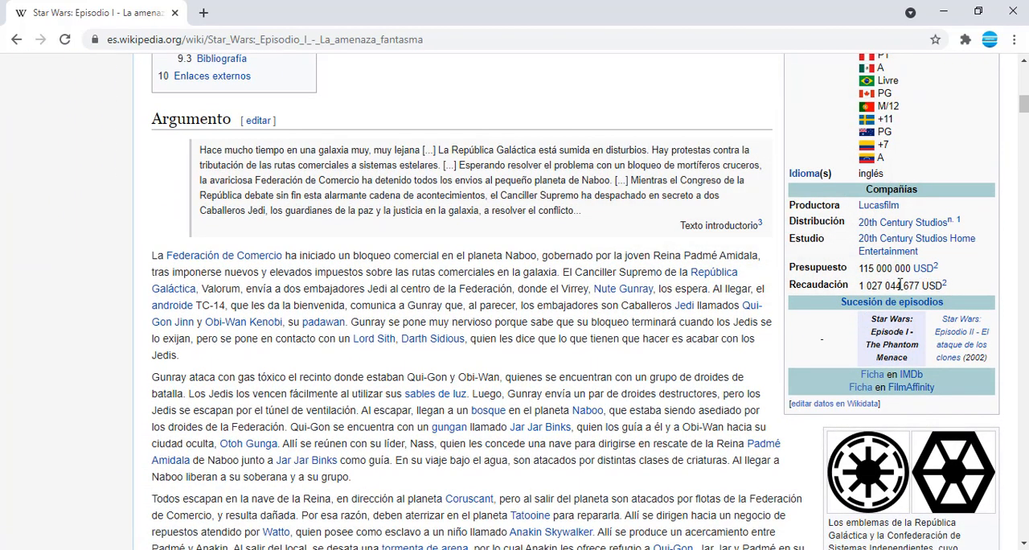
pyautogui.scroll(-3, 822, 255)
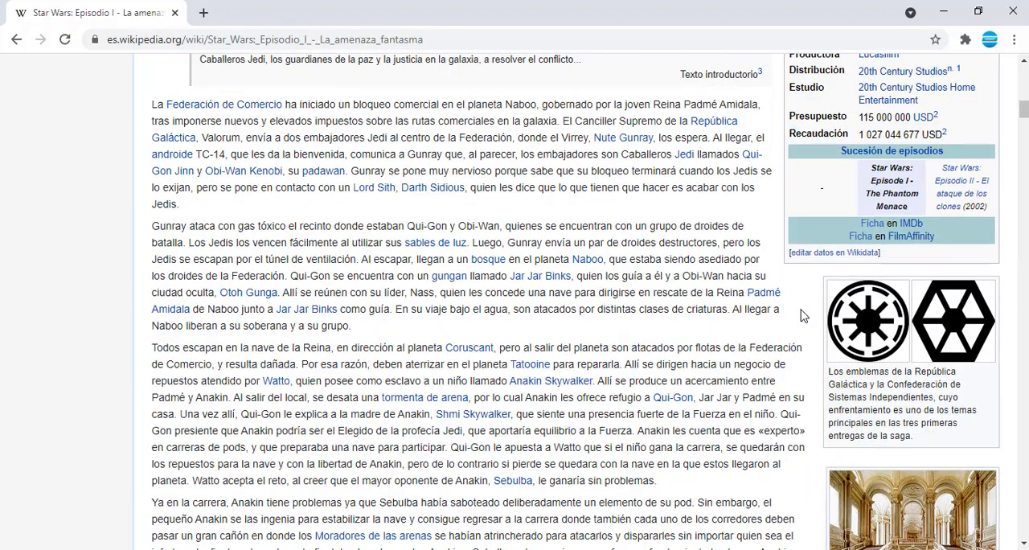
# Return to the Base sheet in Excel, clear the copy selection and check movie records across the whole table.
pyautogui.hotkey('alt', 'Tab')
pyautogui.click(299, 338)
pyautogui.press('Escape')
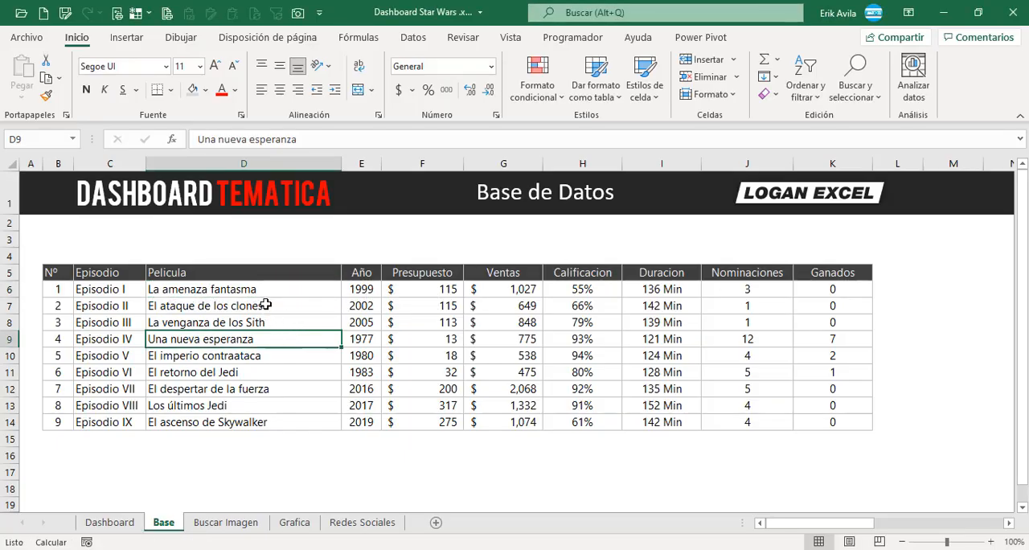
pyautogui.click(269, 304)
pyautogui.click(275, 370)
pyautogui.click(273, 309)
pyautogui.click(418, 301)
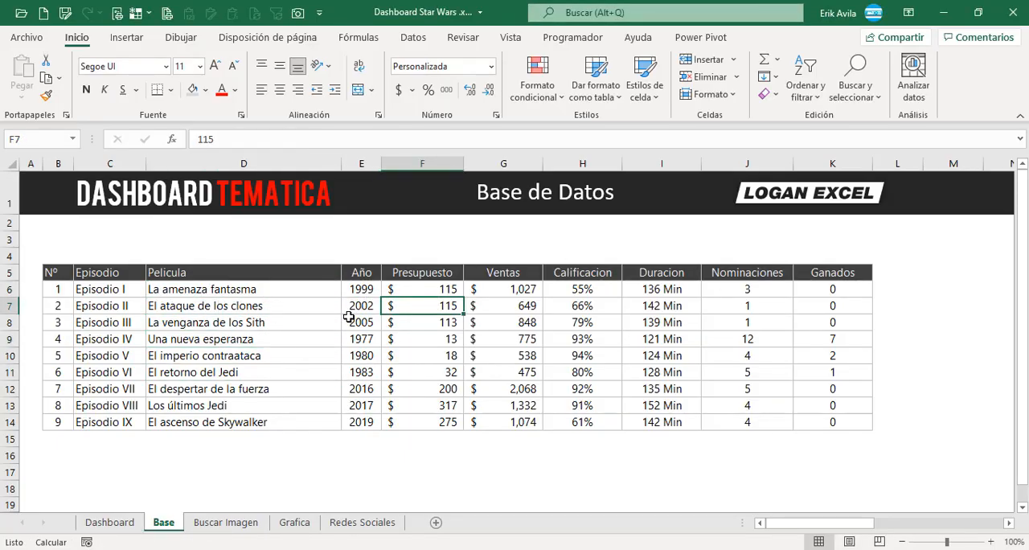
pyautogui.click(348, 318)
pyautogui.click(172, 303)
pyautogui.moveTo(69, 276); pyautogui.dragTo(832, 423)
pyautogui.click(658, 343)
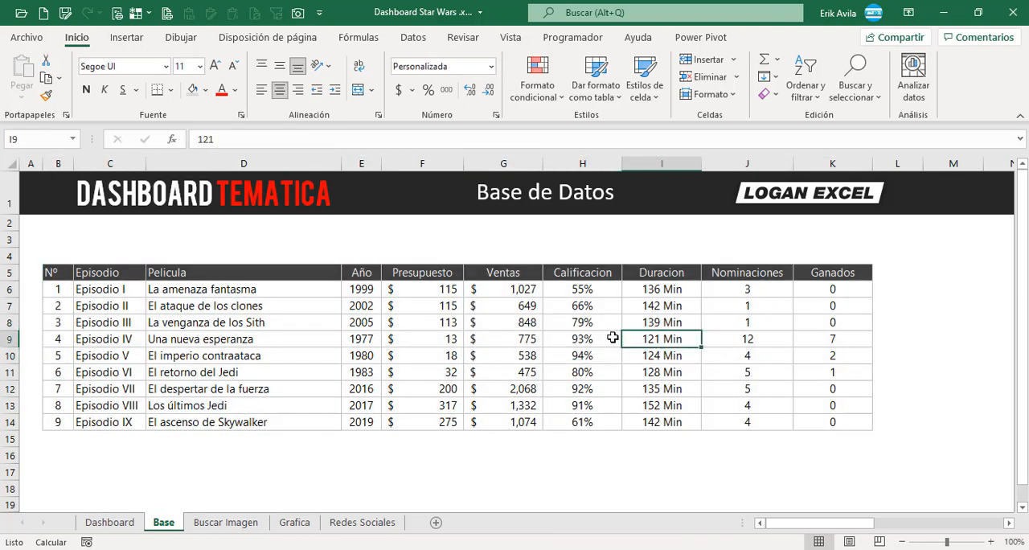
pyautogui.click(552, 331)
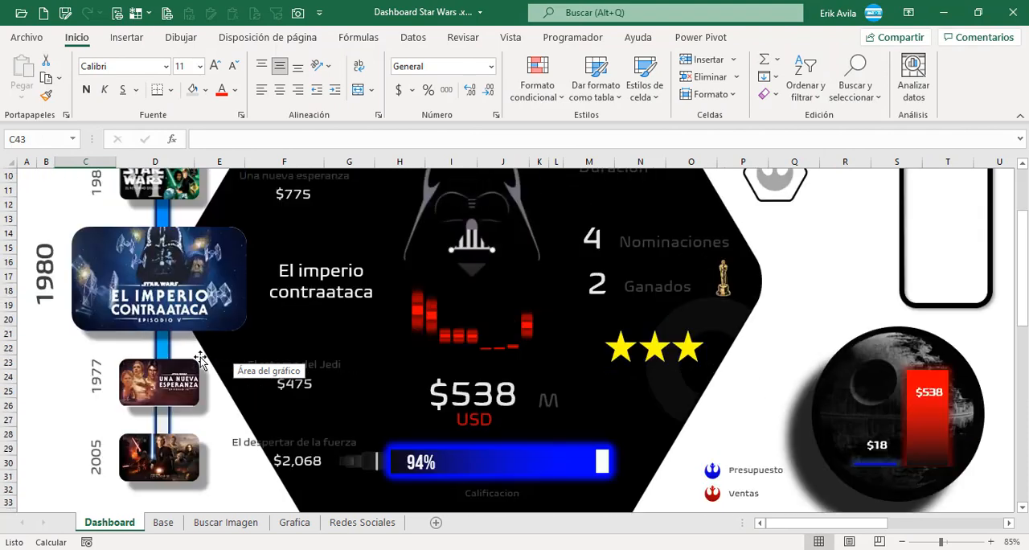
# Examine the Dashboard sheet's posters, sales figures, duration, nominations, star rating and Calificacion bar, and the empty slicer frame.
pyautogui.scroll(3, 200, 360)
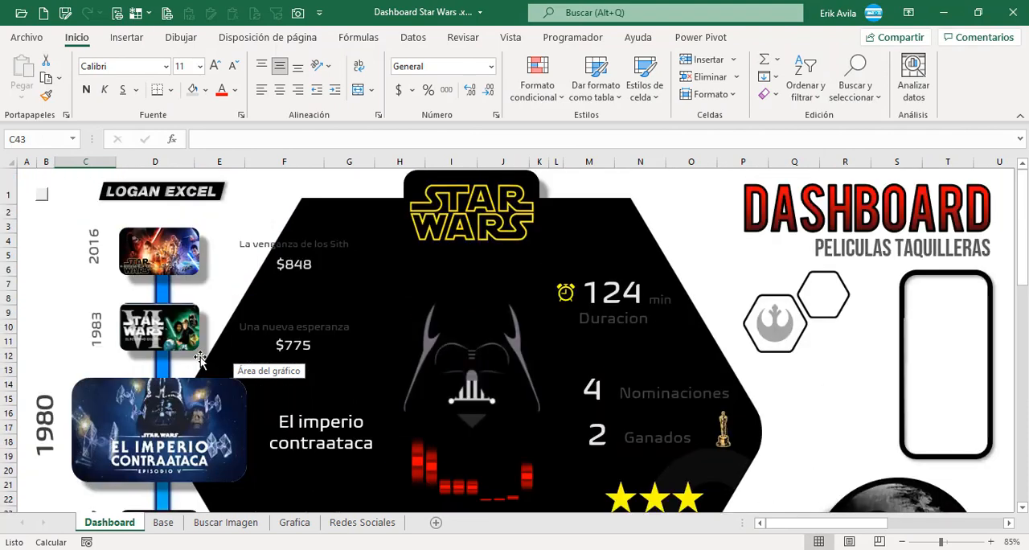
pyautogui.scroll(-1, 200, 360)
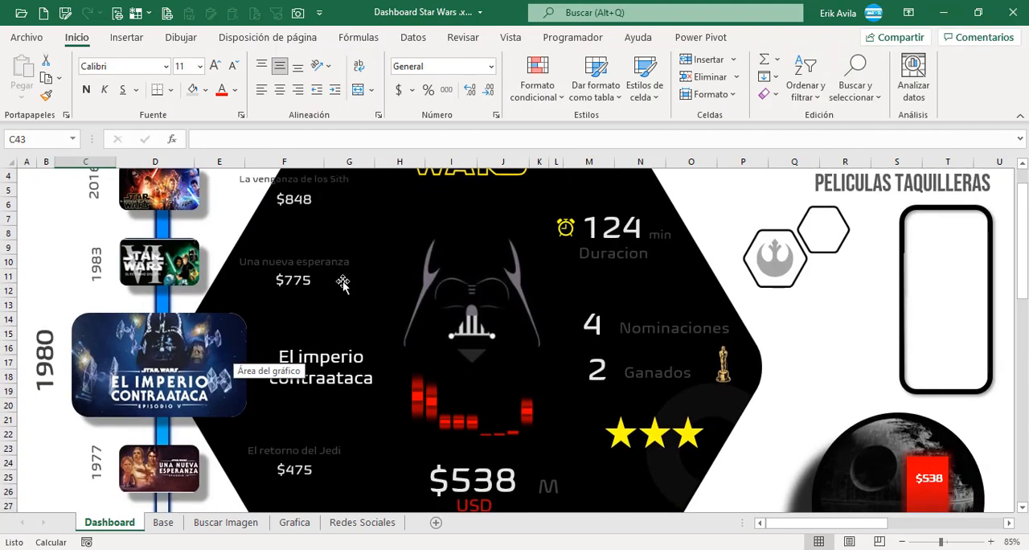
pyautogui.scroll(-5, 343, 283)
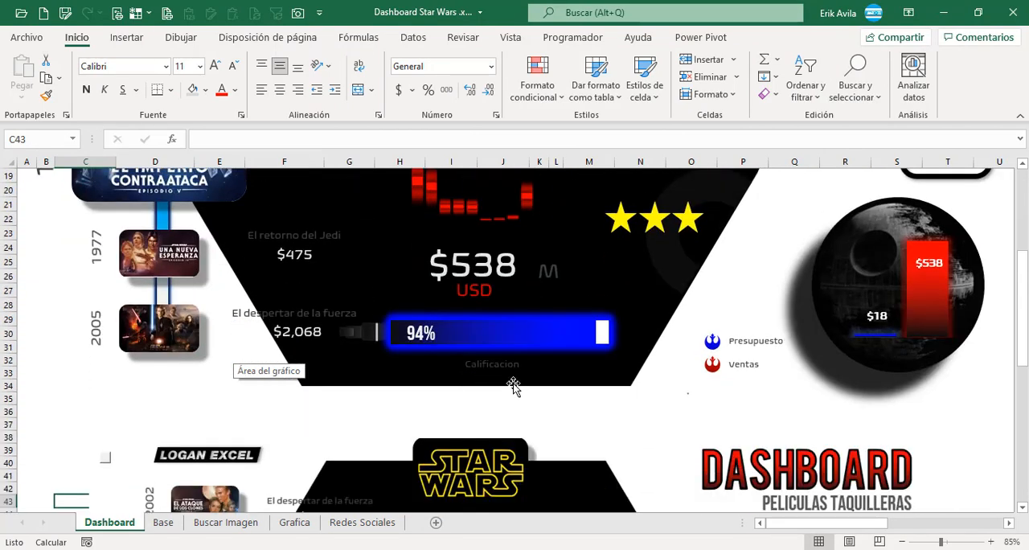
pyautogui.scroll(1, 510, 351)
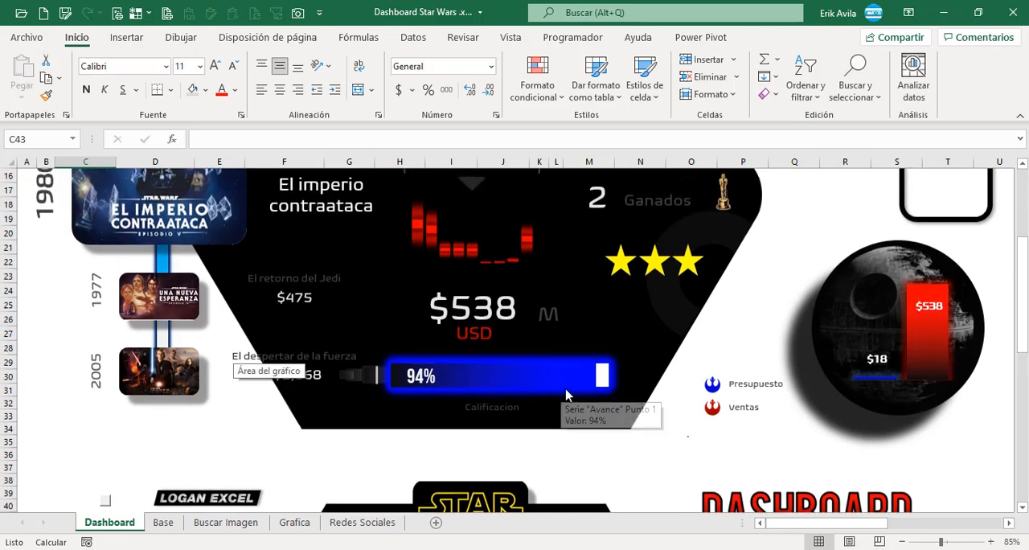
pyautogui.scroll(1, 550, 308)
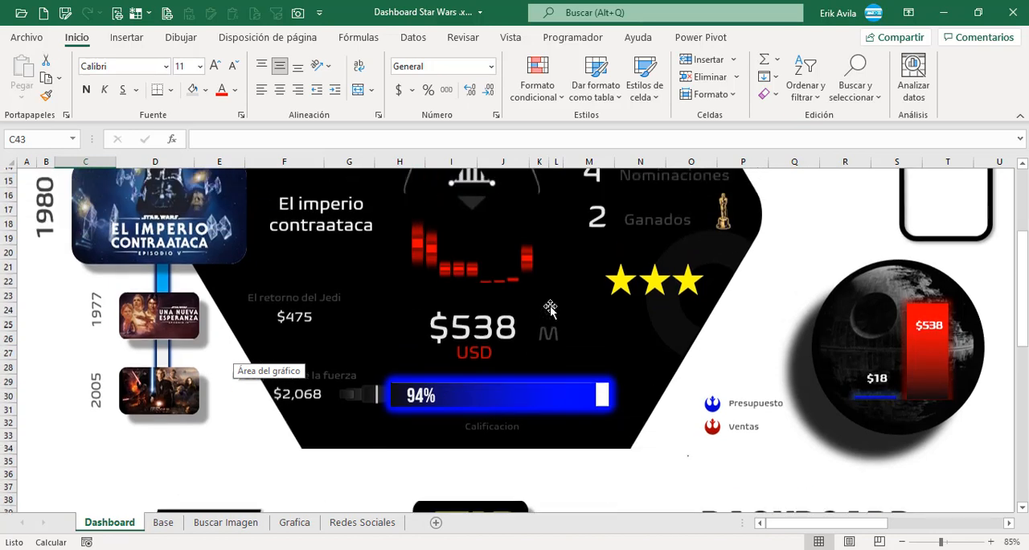
pyautogui.scroll(2, 550, 308)
pyautogui.scroll(1, 685, 364)
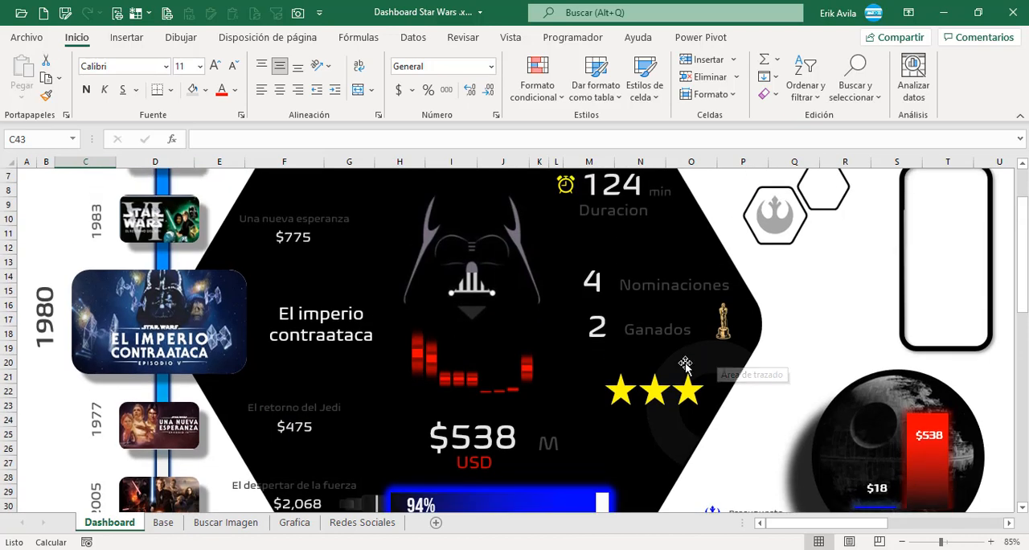
pyautogui.scroll(2, 683, 365)
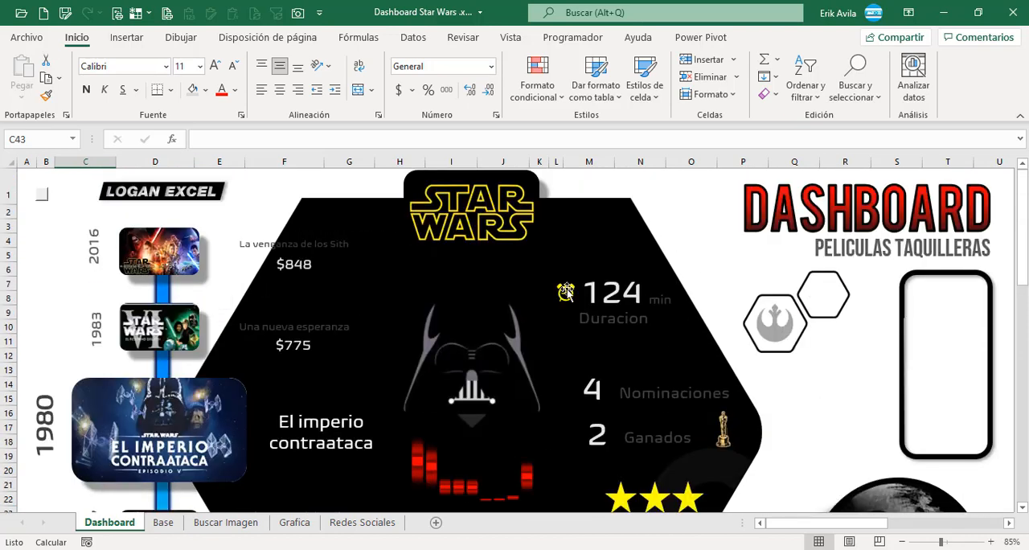
pyautogui.scroll(-1, 740, 342)
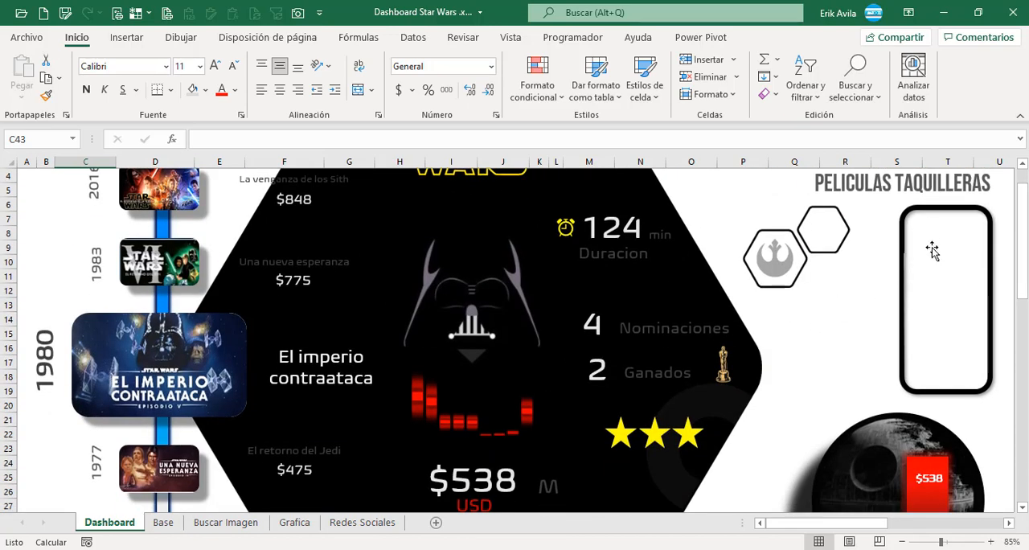
pyautogui.scroll(-1, 816, 322)
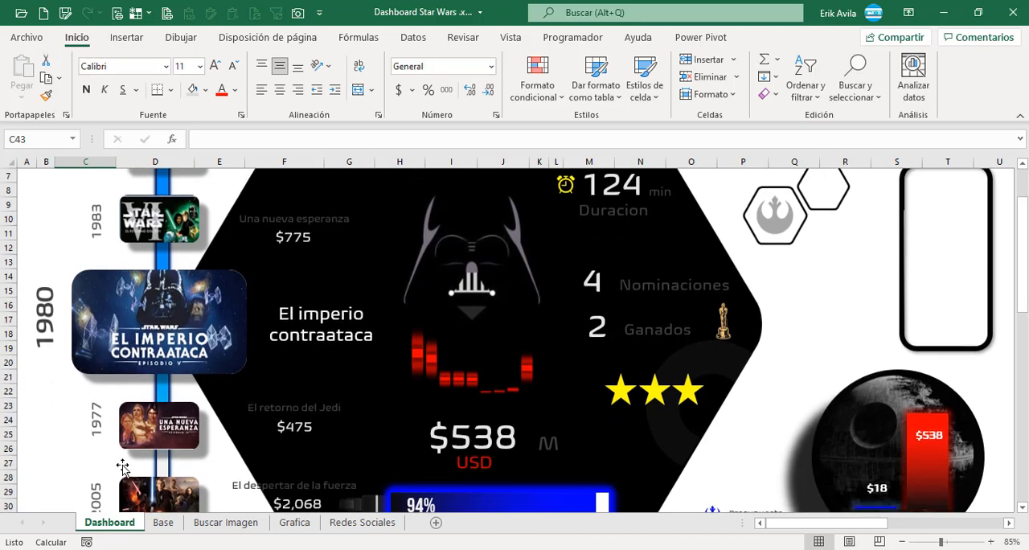
# Convert the movie data in B5:K14 of the Base sheet into a table with headers.
pyautogui.click(161, 523)
pyautogui.click(187, 321)
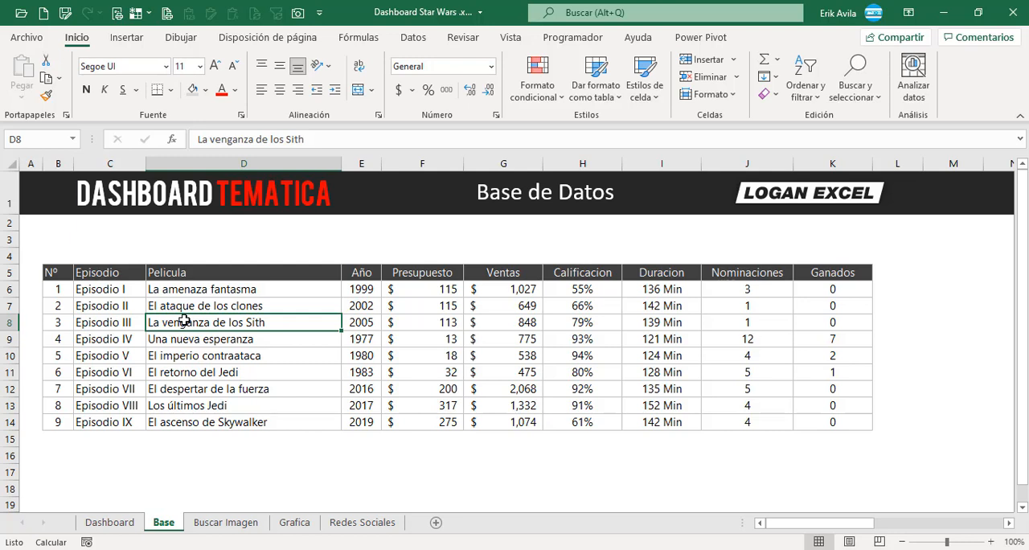
pyautogui.moveTo(65, 275); pyautogui.dragTo(797, 429)
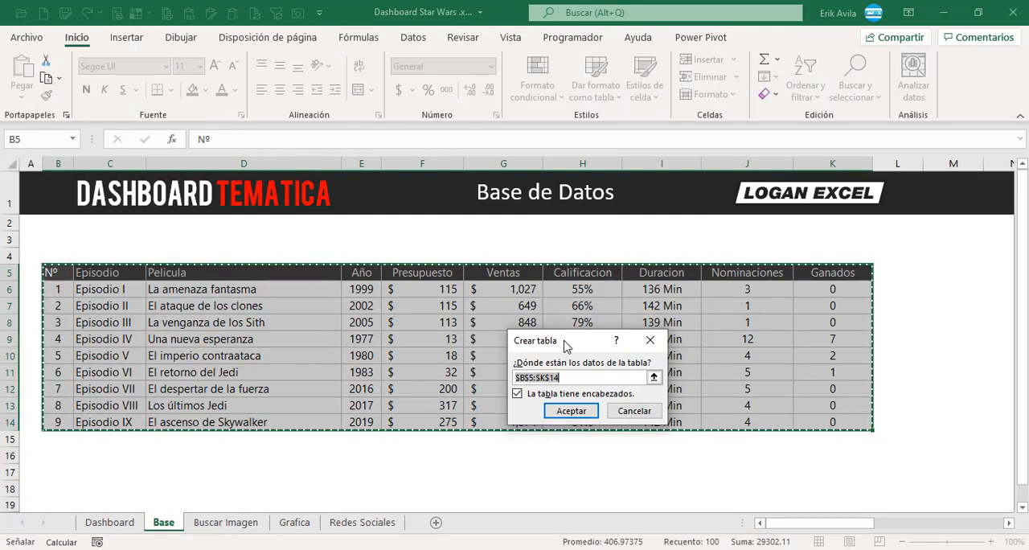
pyautogui.moveTo(565, 345); pyautogui.dragTo(416, 312)
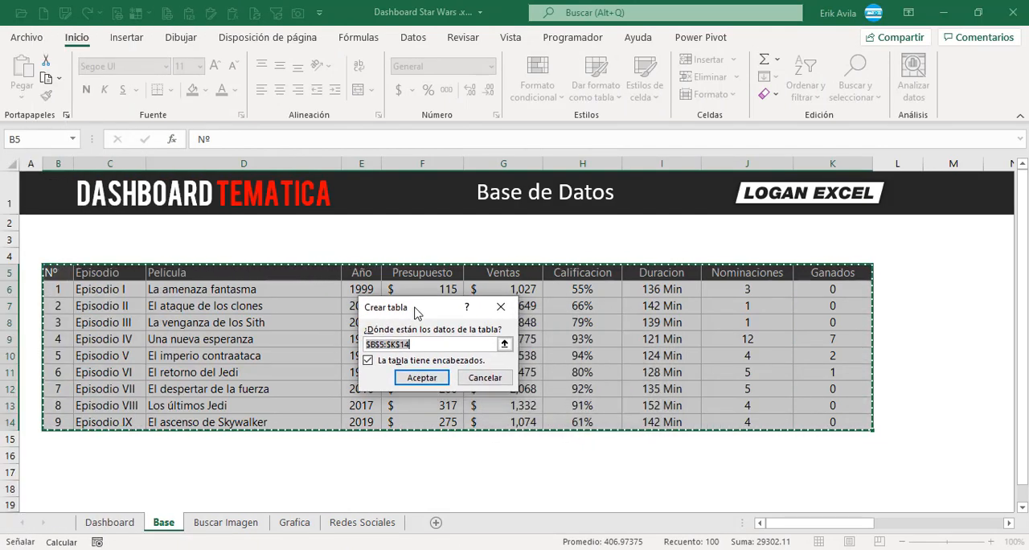
pyautogui.click(418, 378)
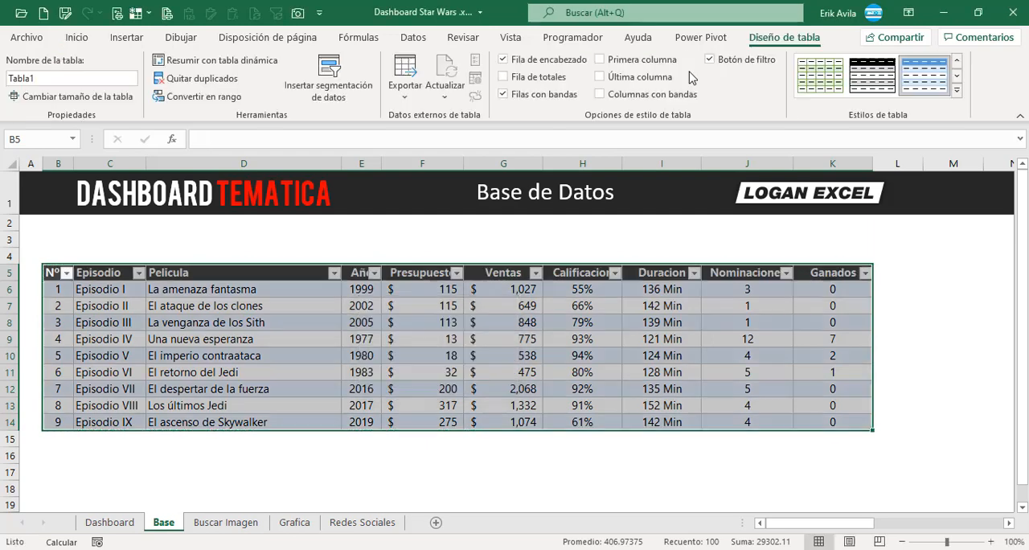
# Apply the plain first style of the Claro group to the movie table and name the table Base.
pyautogui.click(958, 93)
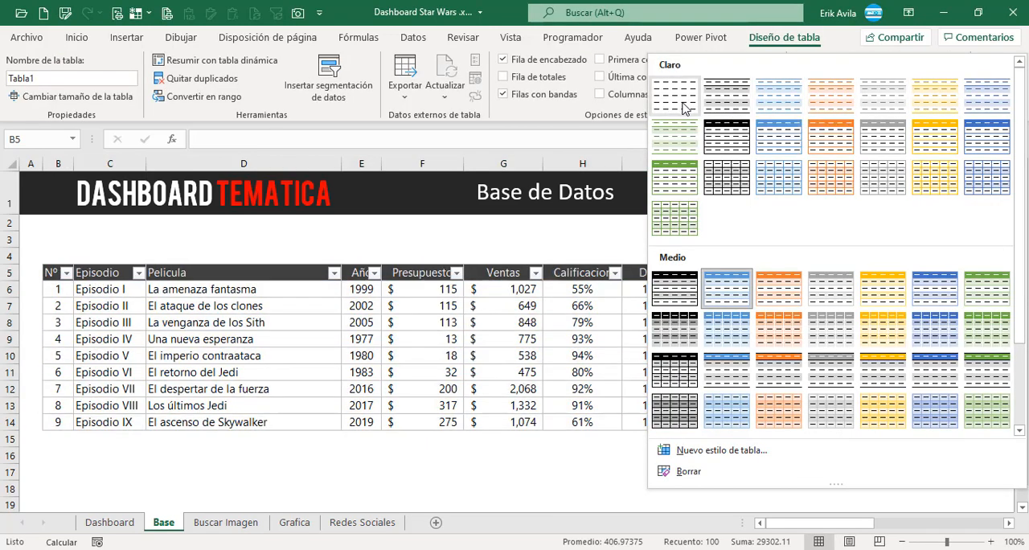
pyautogui.click(209, 322)
pyautogui.click(65, 79)
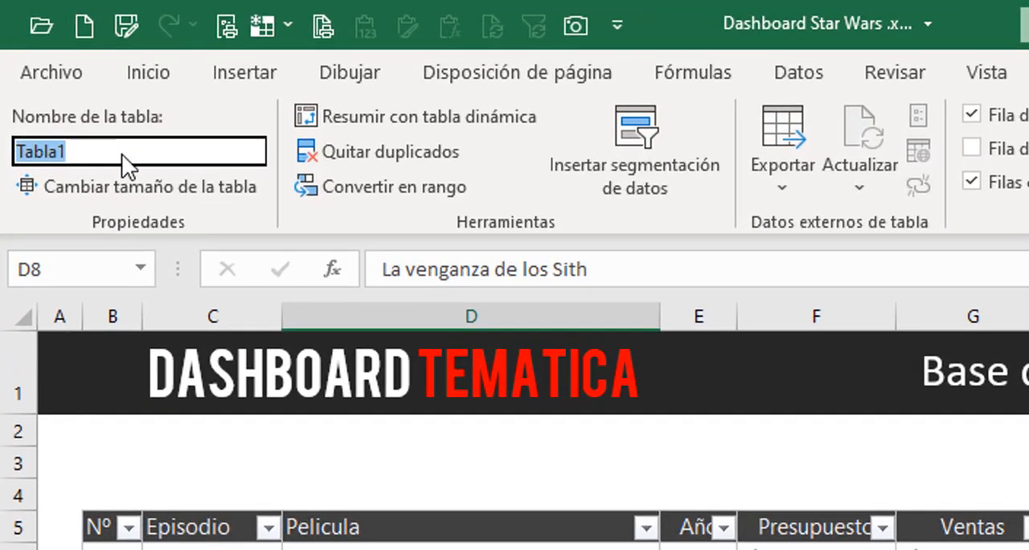
pyautogui.write('Base')
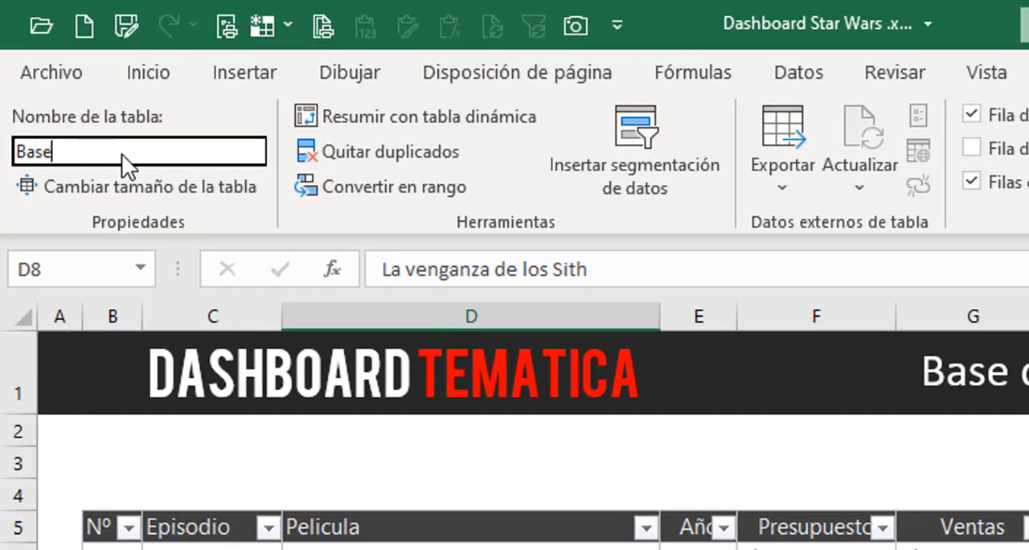
pyautogui.press('Return')
pyautogui.click(654, 503)
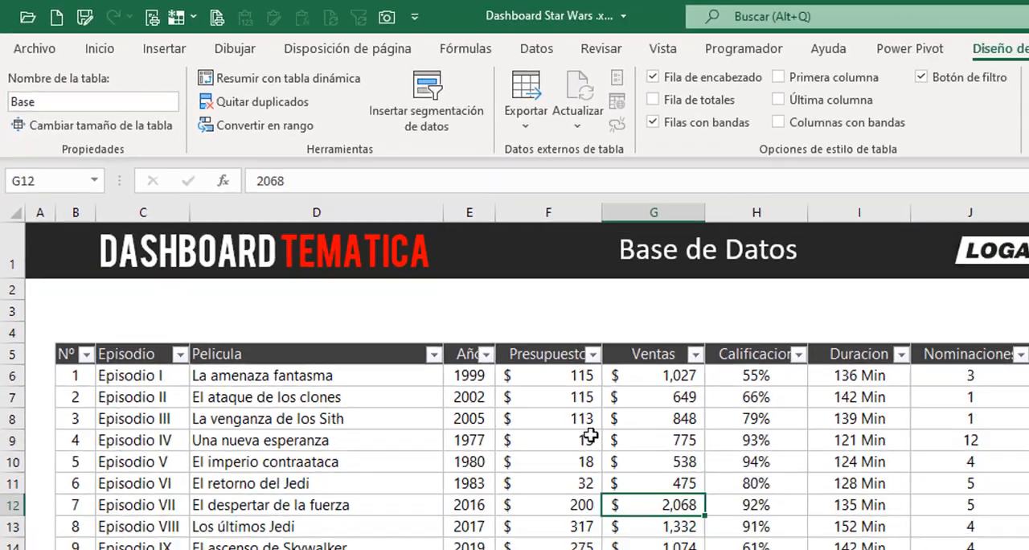
# Look over the episodes, titles, years and amounts in the movie table.
pyautogui.click(588, 435)
pyautogui.click(309, 355)
pyautogui.click(302, 292)
pyautogui.click(510, 324)
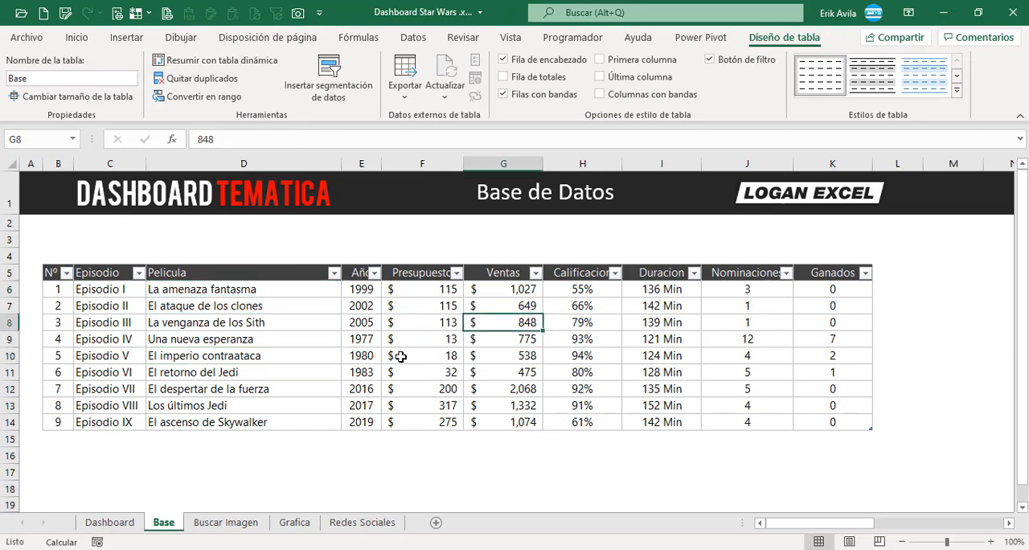
pyautogui.click(373, 357)
pyautogui.click(294, 310)
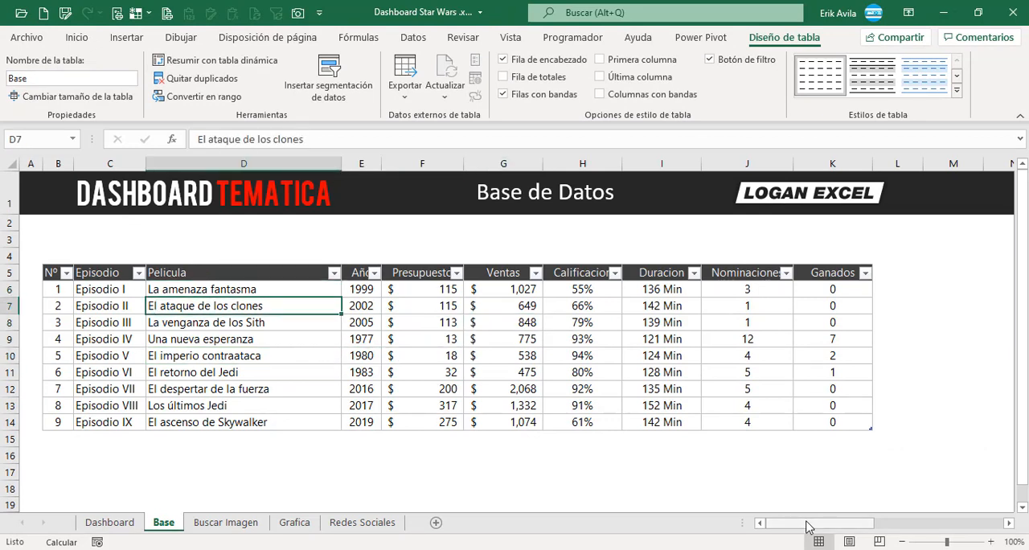
pyautogui.click(393, 354)
pyautogui.click(219, 325)
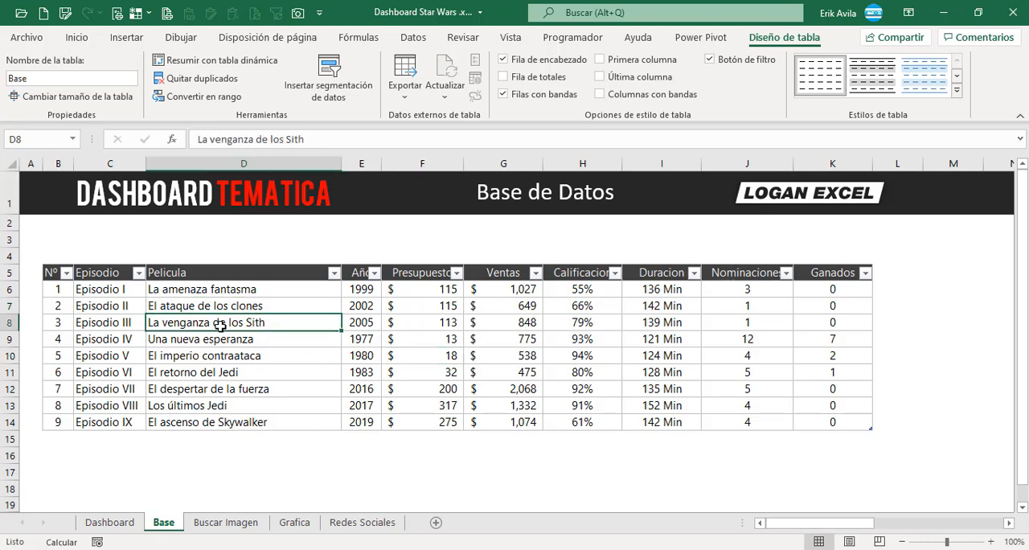
pyautogui.click(107, 291)
pyautogui.click(110, 334)
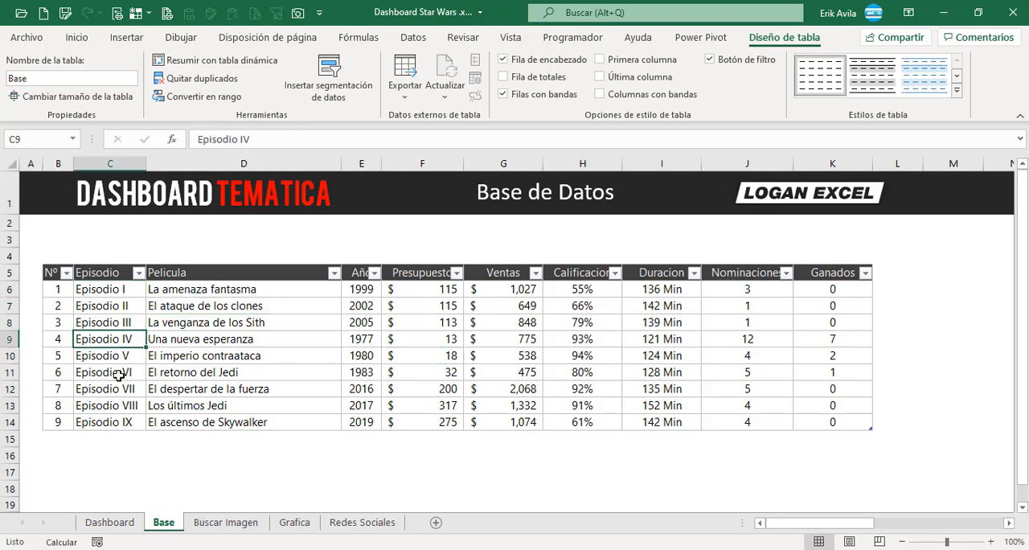
pyautogui.click(309, 372)
pyautogui.moveTo(243, 308); pyautogui.dragTo(375, 374)
pyautogui.click(423, 324)
# Create a pivot table from the Base table in the Segmentador area of the existing sheet, at cell P8.
pyautogui.moveTo(838, 523); pyautogui.dragTo(915, 522)
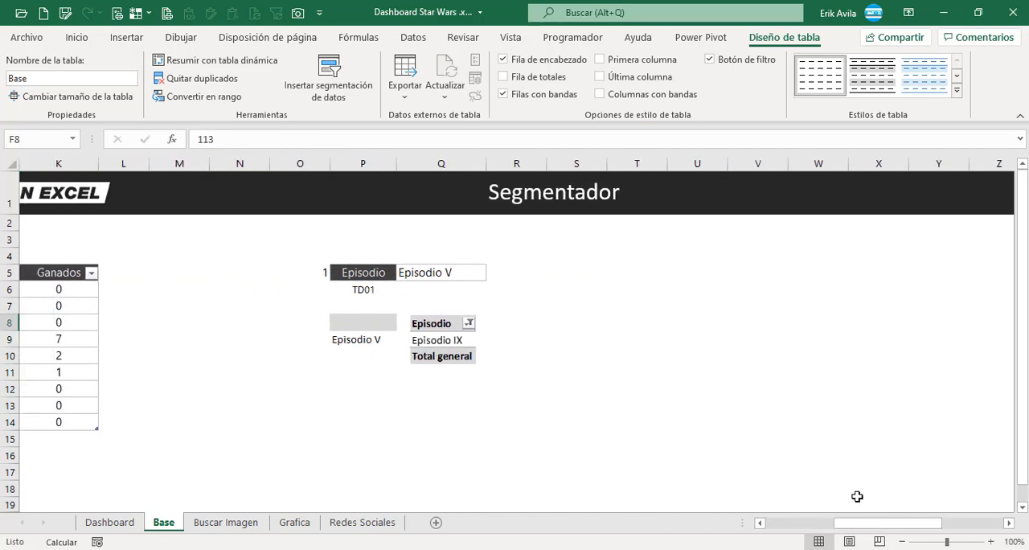
pyautogui.click(394, 360)
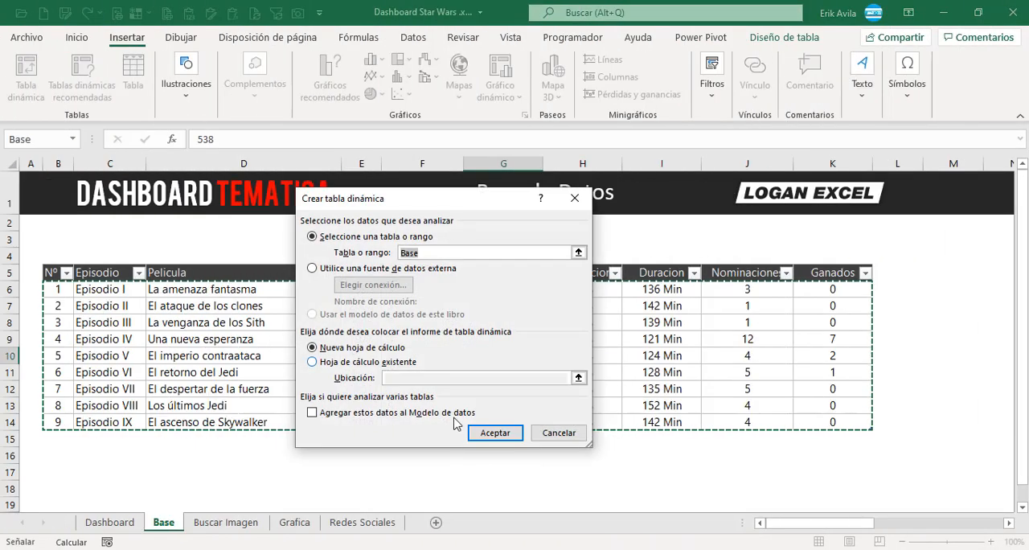
pyautogui.click(338, 361)
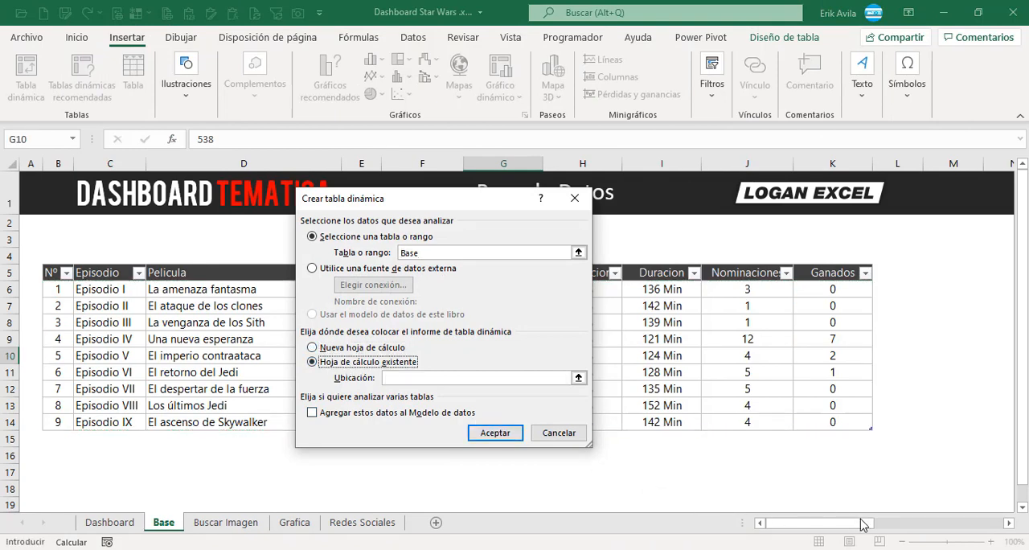
pyautogui.moveTo(863, 524); pyautogui.dragTo(952, 520)
pyautogui.click(190, 321)
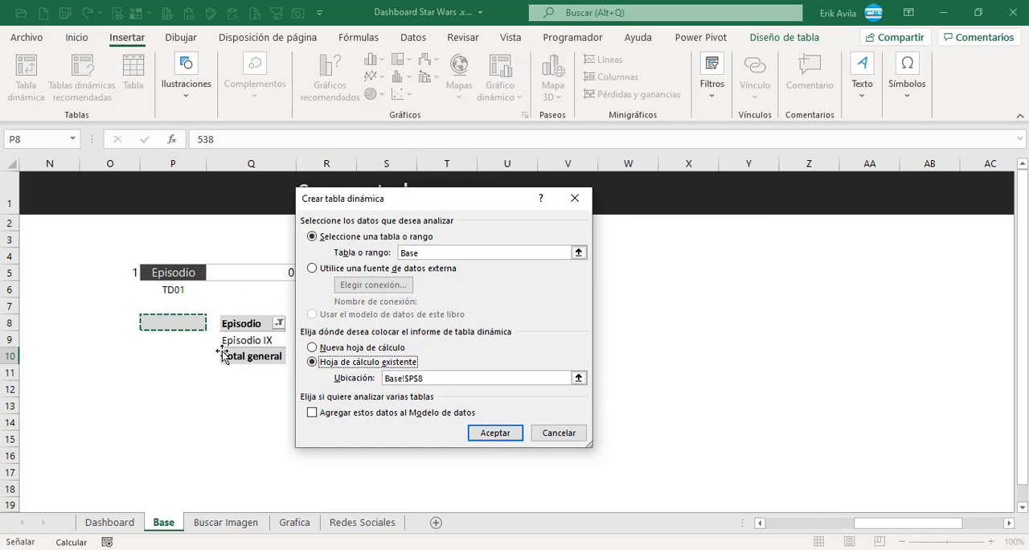
pyautogui.click(495, 432)
# Rename the new pivot table as TD01.
pyautogui.click(225, 394)
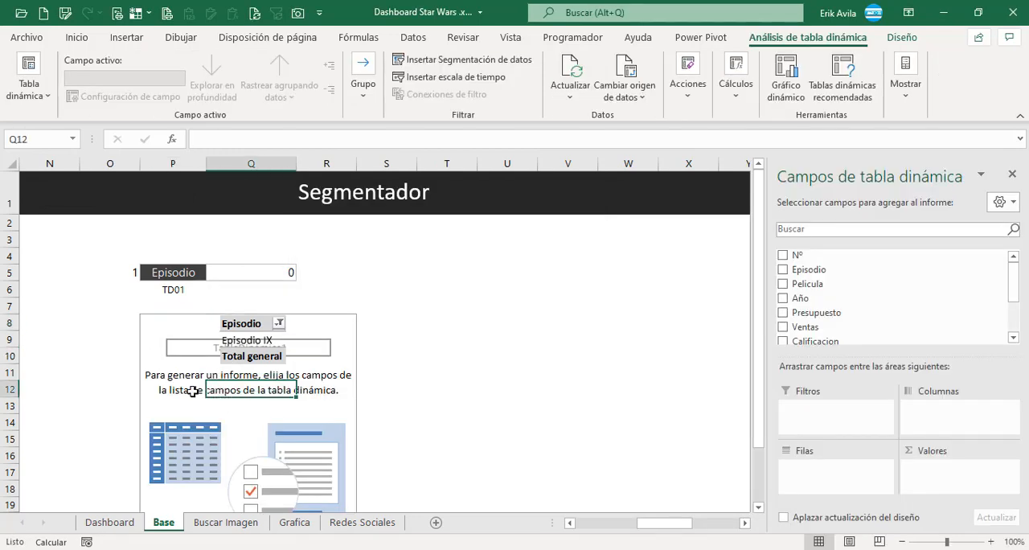
pyautogui.click(36, 95)
pyautogui.click(82, 148)
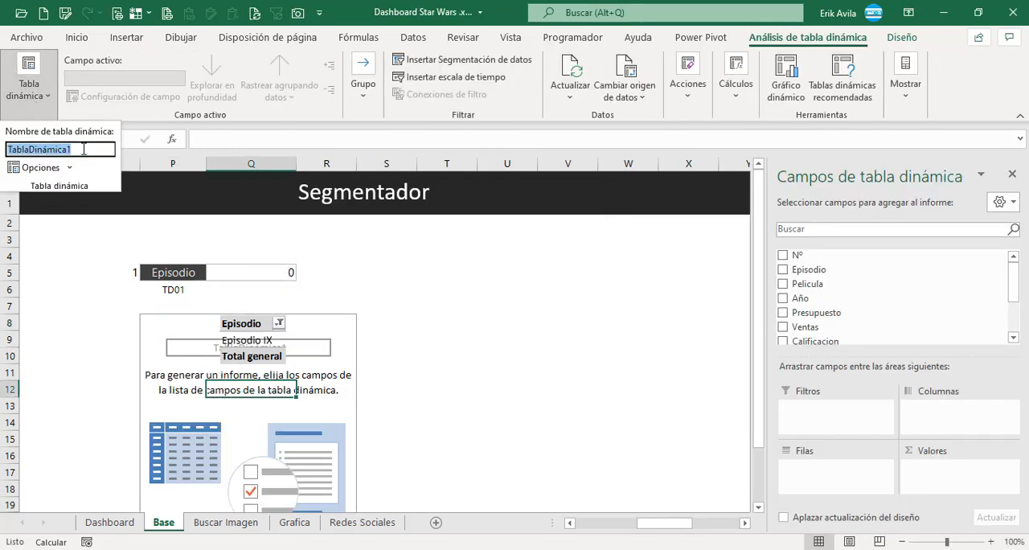
pyautogui.write('TD01')
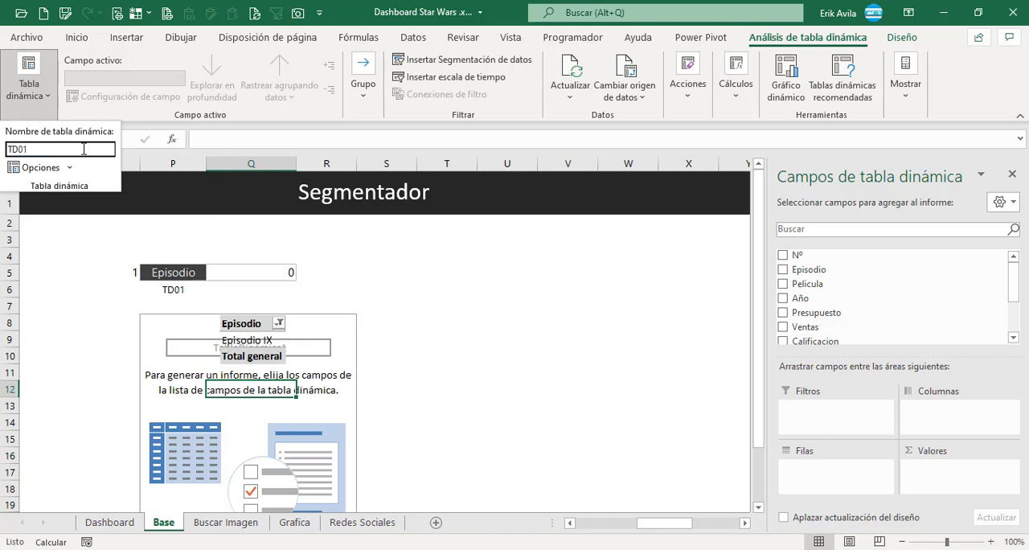
pyautogui.press('Return')
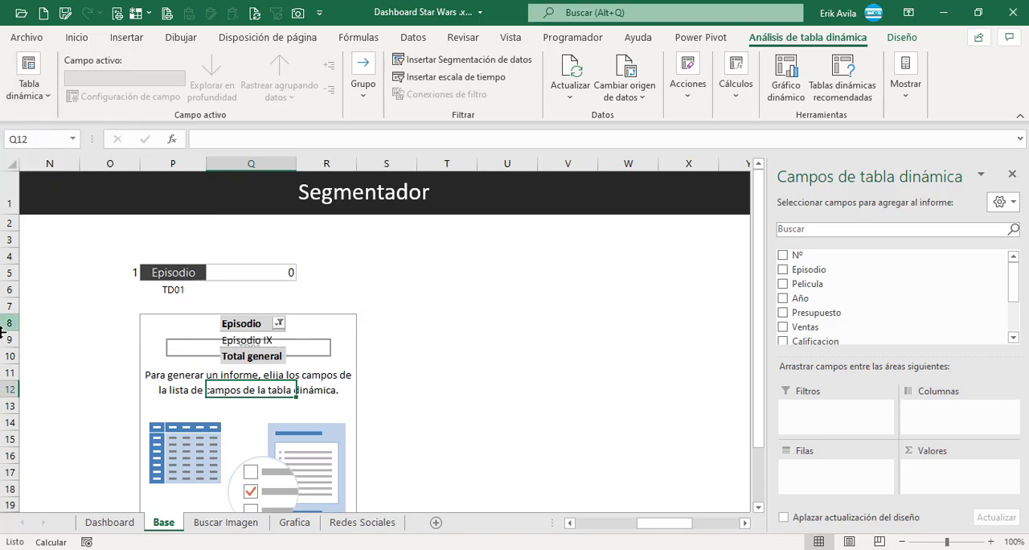
# Add the Episodio field to the rows of the TD01 pivot table.
pyautogui.click(166, 374)
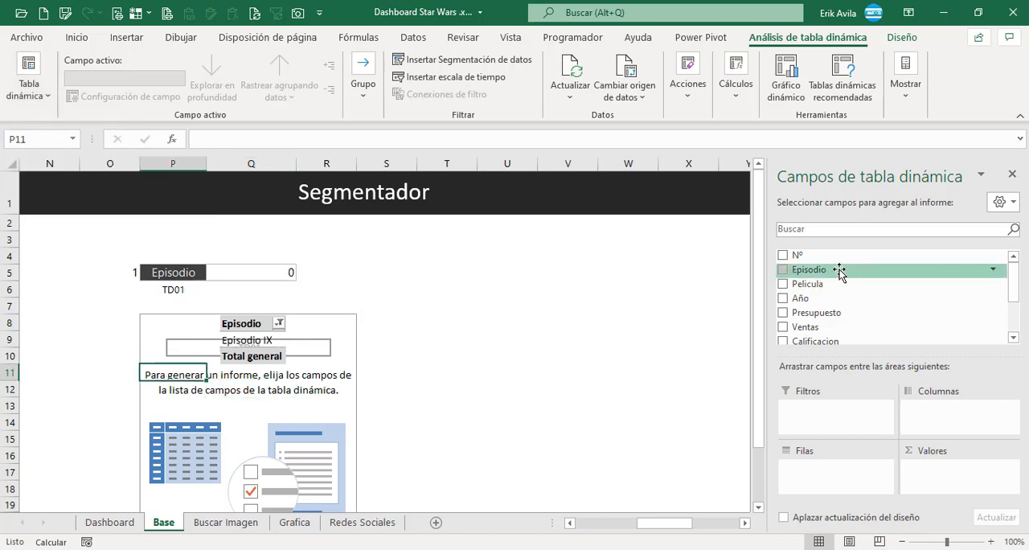
pyautogui.moveTo(838, 269); pyautogui.dragTo(864, 485)
pyautogui.click(218, 345)
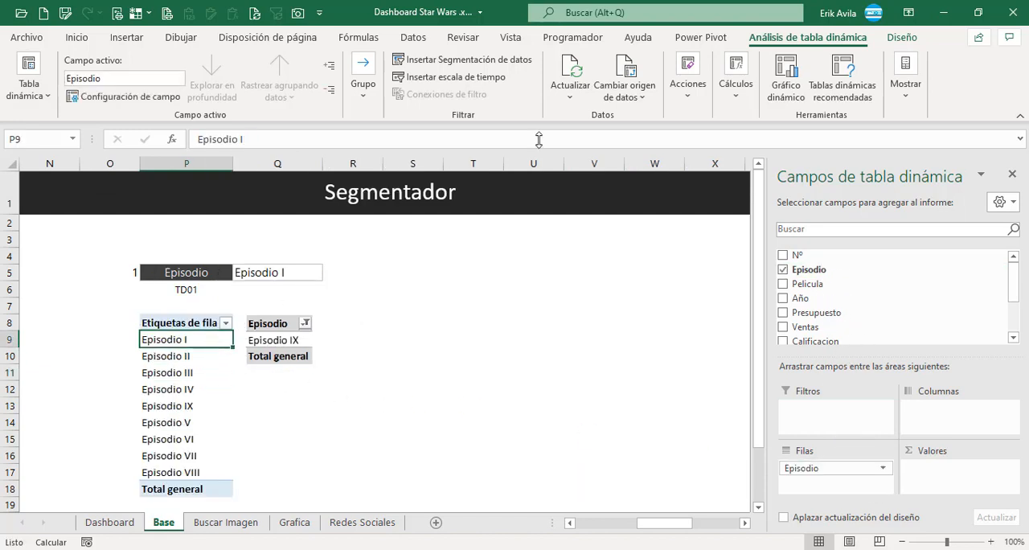
# Show the pivot table in tabular form with the light grey style, and move the sample picture away from it.
pyautogui.click(905, 37)
pyautogui.click(130, 88)
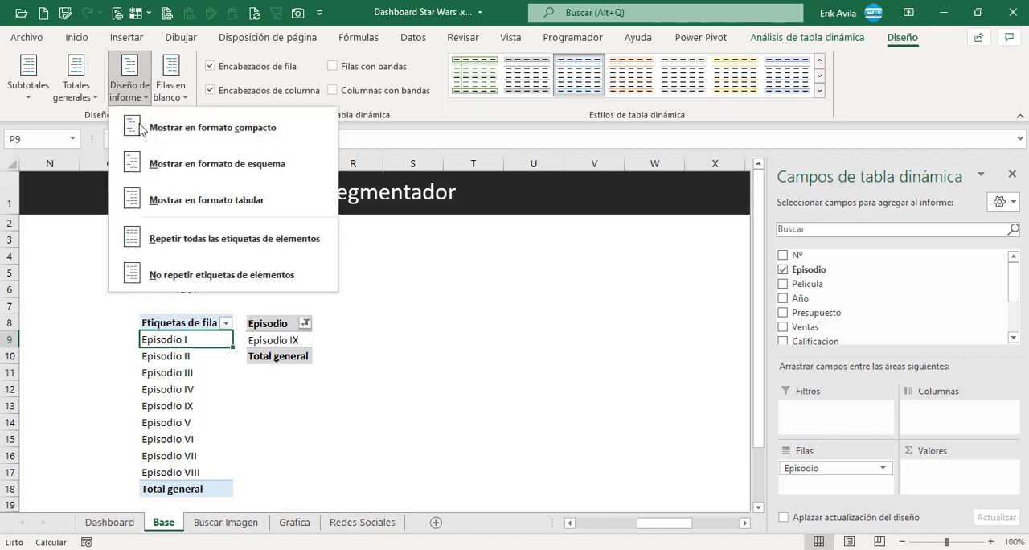
pyautogui.click(178, 232)
pyautogui.click(322, 349)
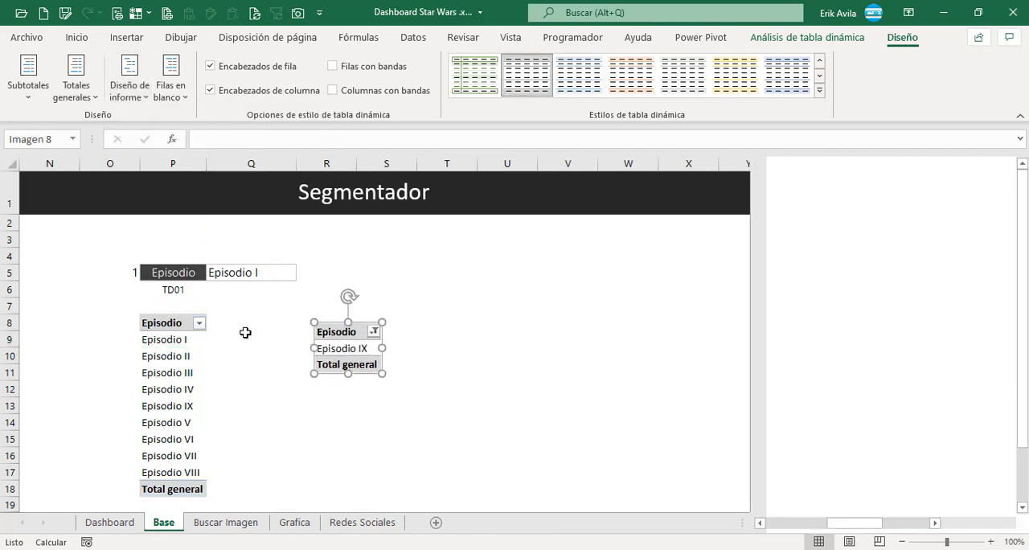
pyautogui.click(202, 340)
pyautogui.click(194, 362)
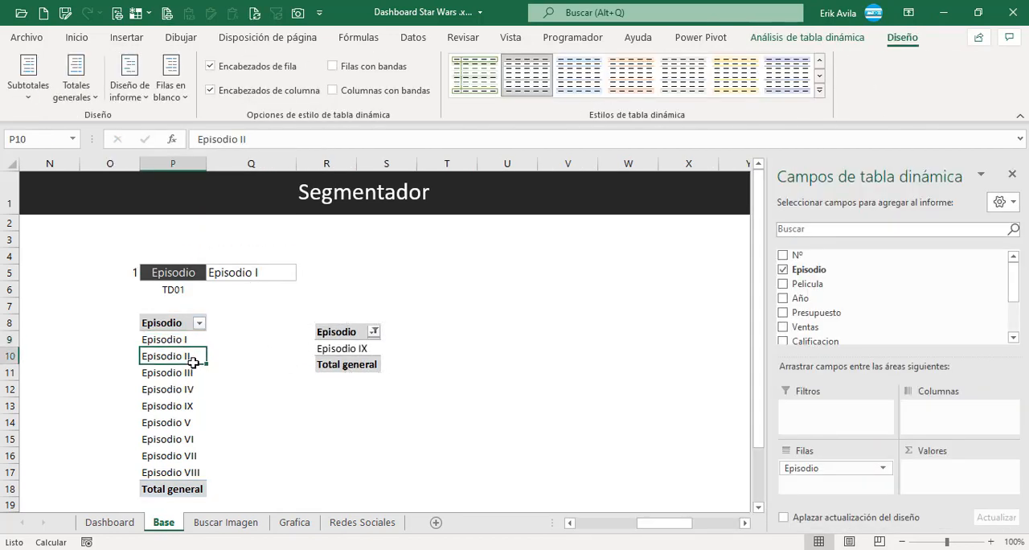
# Insert a slicer for the Episodio field and place it beside the pivot table over columns S to U.
pyautogui.click(76, 38)
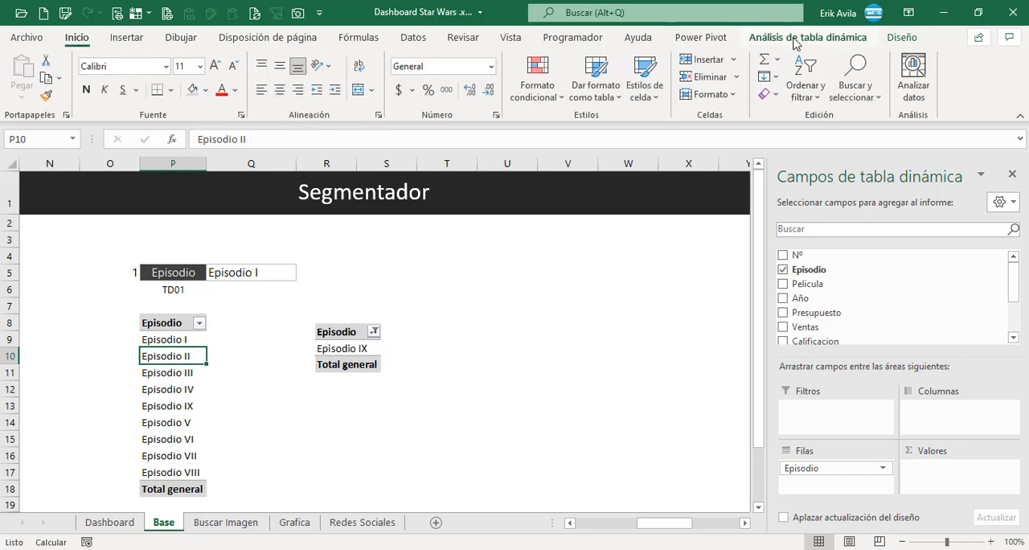
pyautogui.click(754, 44)
pyautogui.click(459, 59)
pyautogui.click(358, 234)
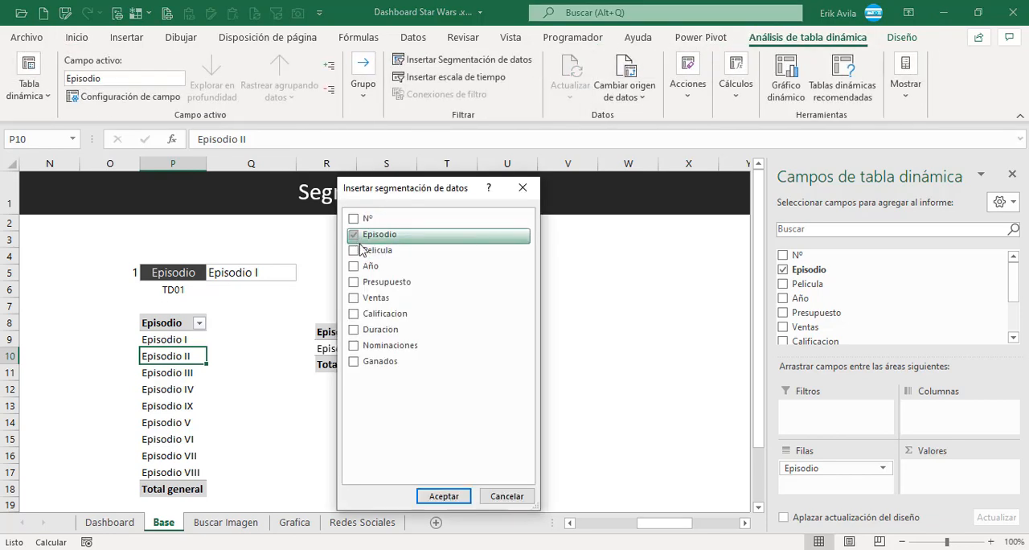
pyautogui.click(425, 500)
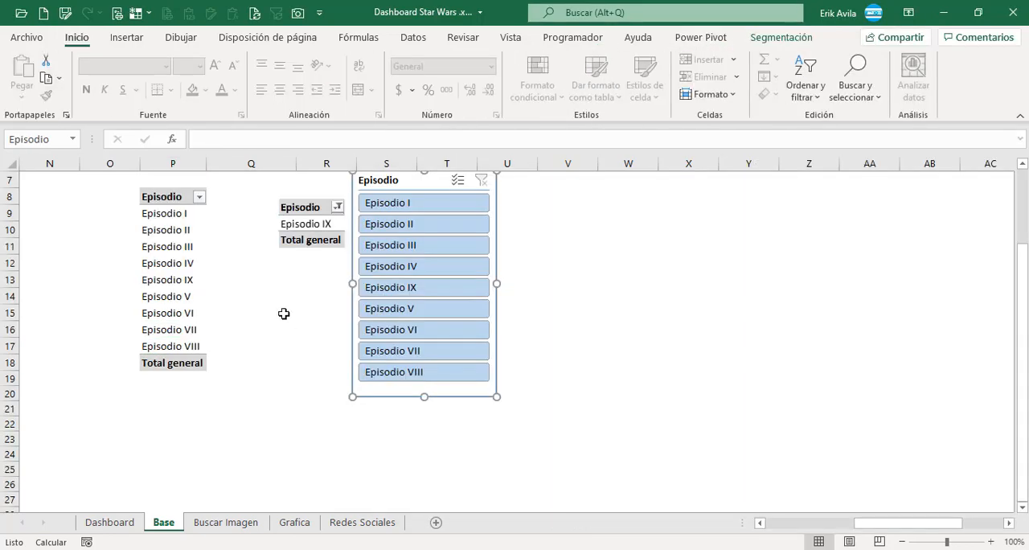
pyautogui.click(270, 267)
pyautogui.scroll(2, 262, 271)
pyautogui.click(402, 276)
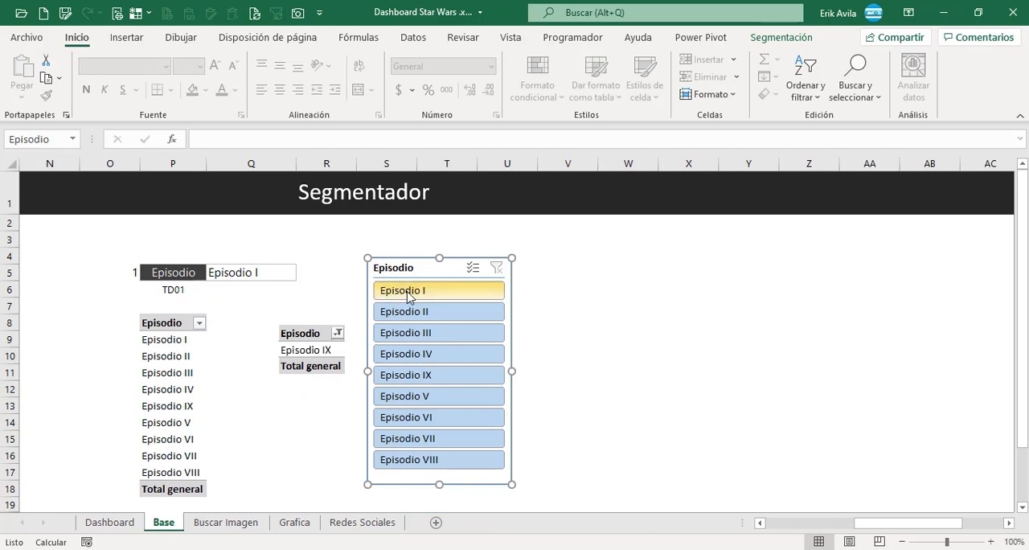
# Try the slicer on Episodio I, Episodio II and Episodio III, and leave it filtered to Episodio IV.
pyautogui.click(407, 294)
pyautogui.click(411, 312)
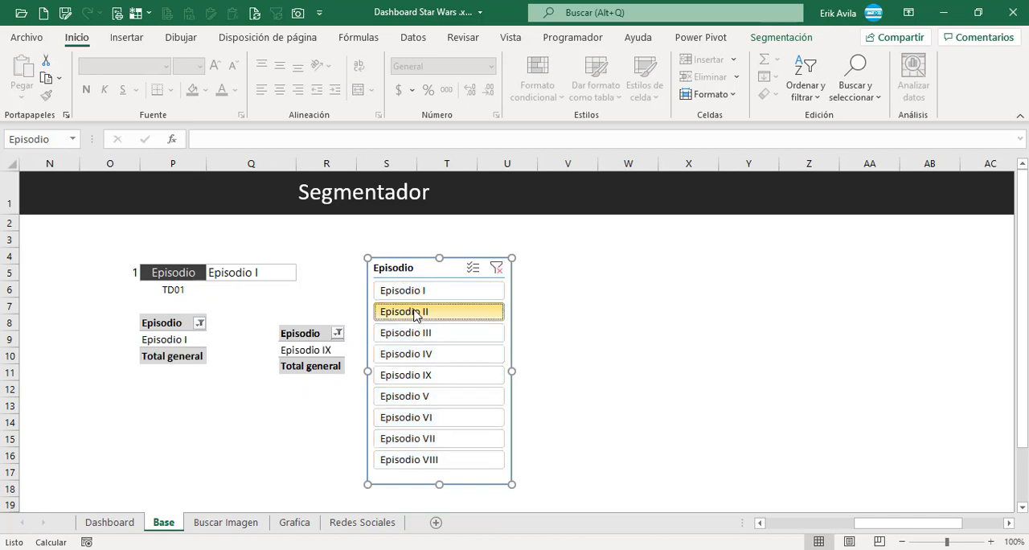
pyautogui.click(416, 333)
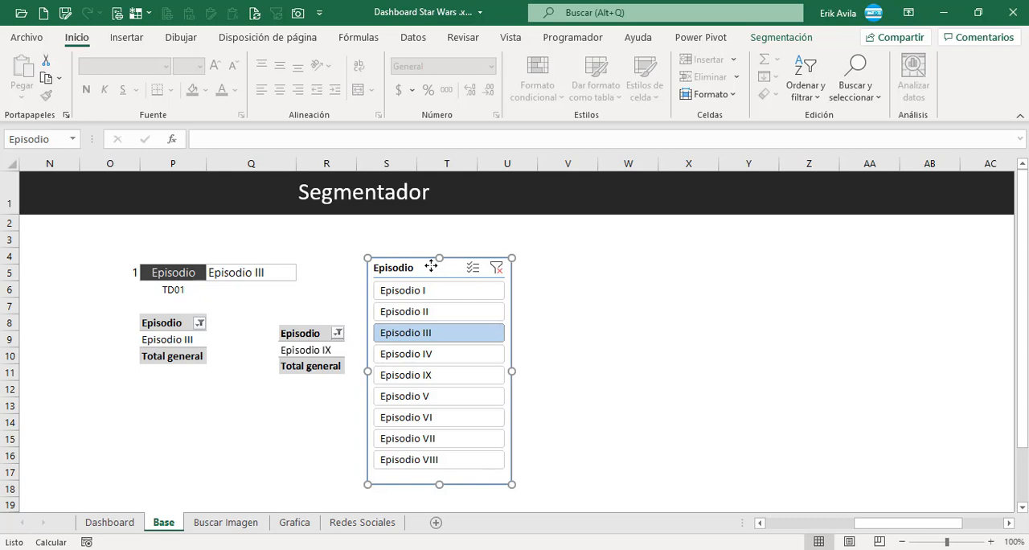
pyautogui.click(424, 299)
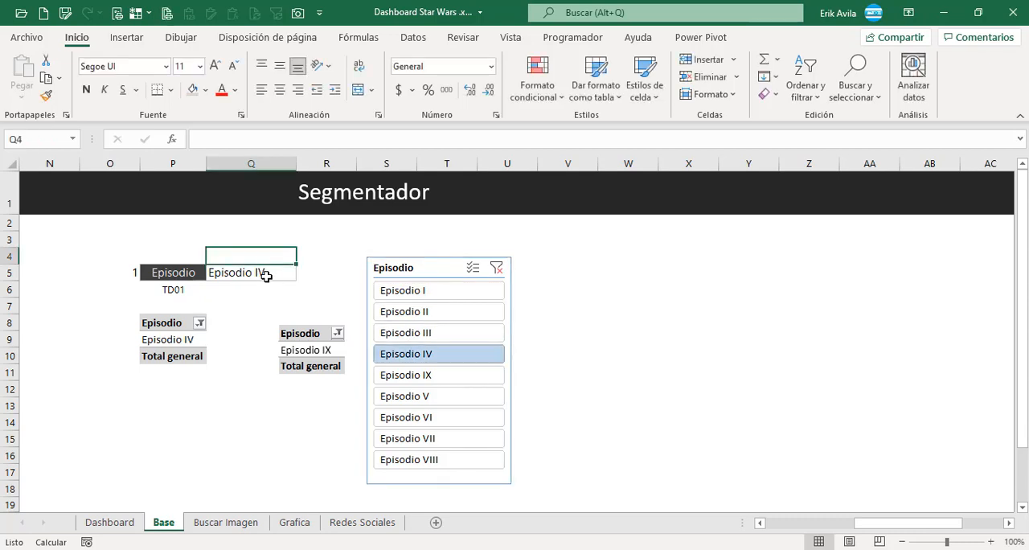
# Link cell Q5 beside the Episodio label to the pivot table's first item with the formula =+P9.
pyautogui.click(266, 276)
pyautogui.write('+')
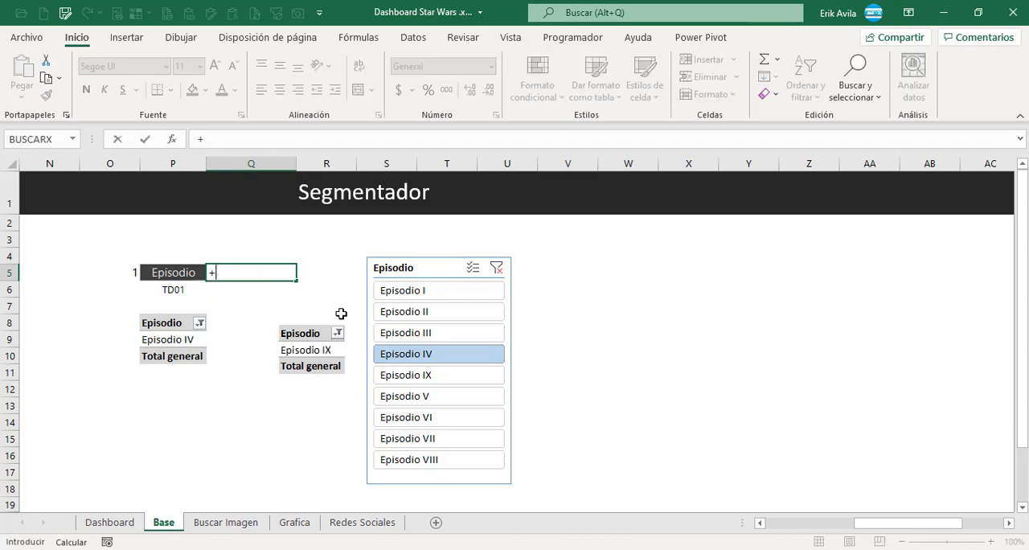
pyautogui.click(182, 344)
pyautogui.press('Return')
pyautogui.click(279, 270)
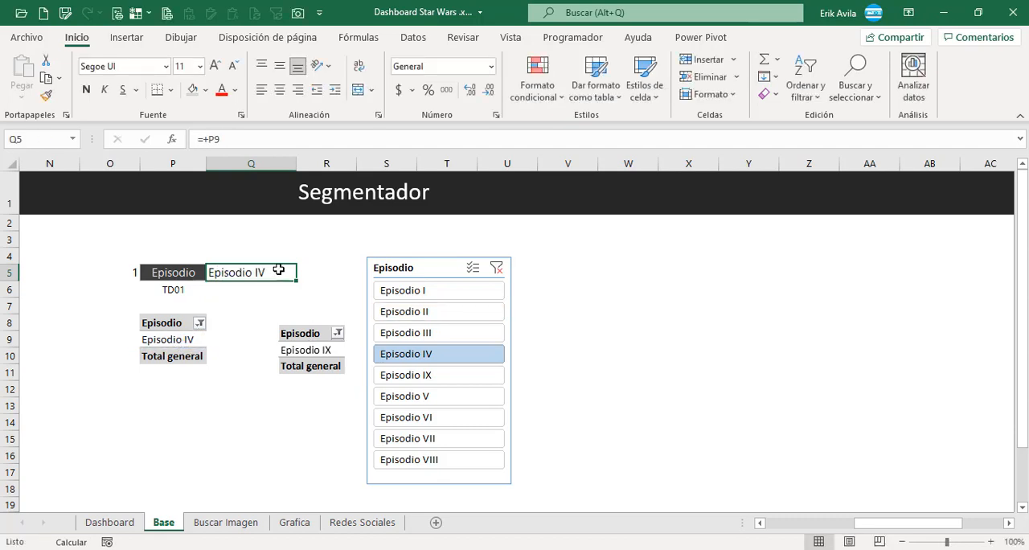
# Link the Selección Pelicula text cell AA8 on the Dashboard sheet to cell Q5 of the Base sheet.
pyautogui.click(109, 523)
pyautogui.moveTo(840, 523); pyautogui.dragTo(1011, 526)
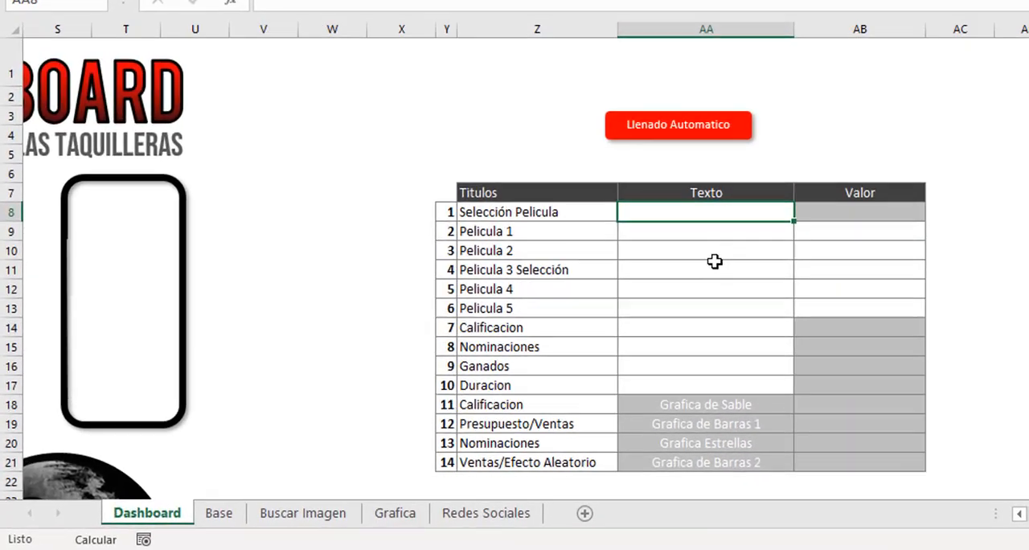
pyautogui.write('+')
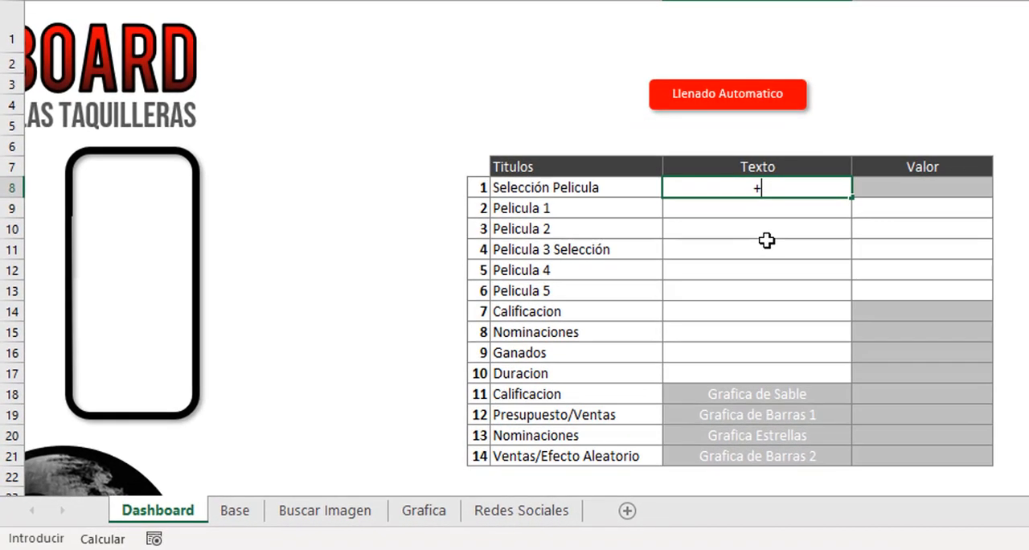
pyautogui.click(244, 511)
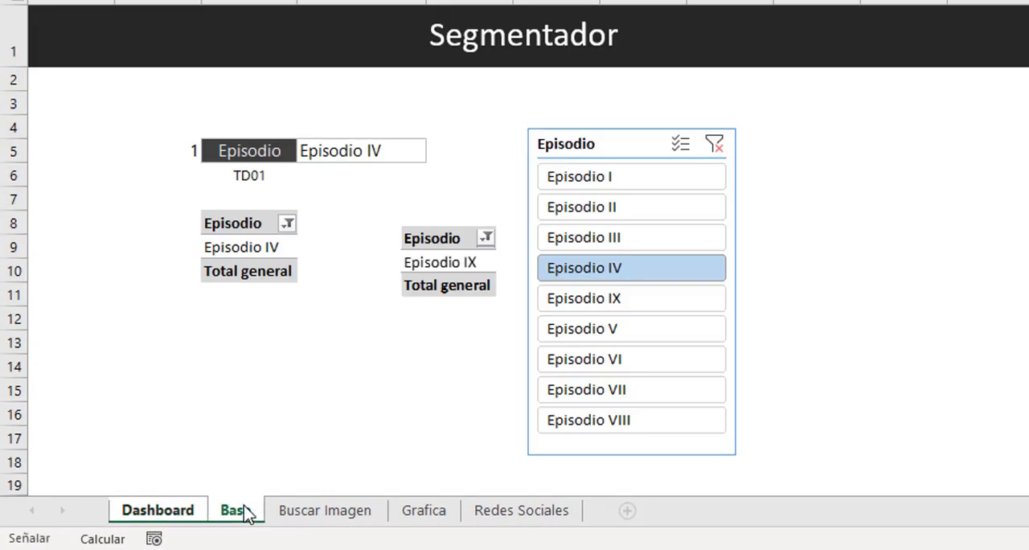
pyautogui.click(349, 153)
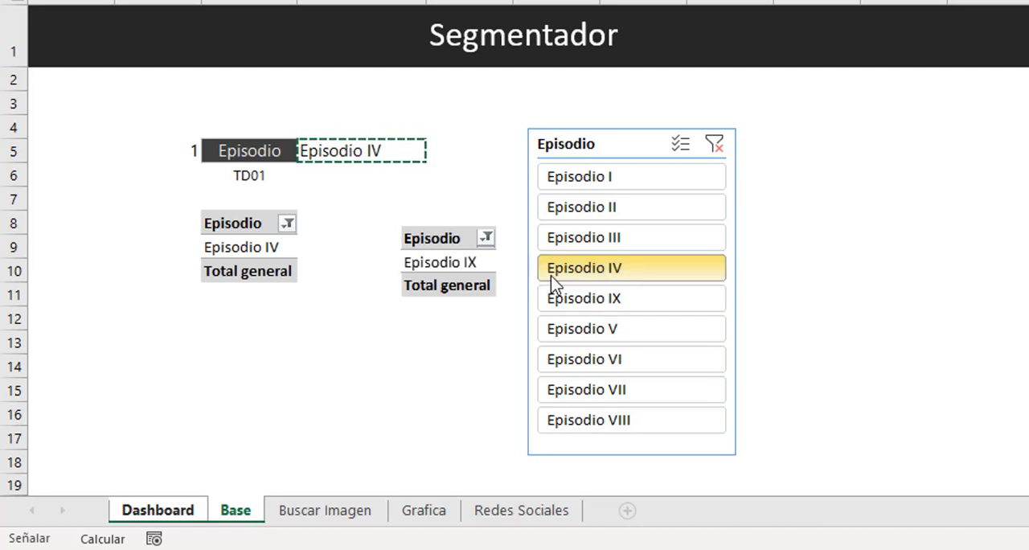
pyautogui.press('Return')
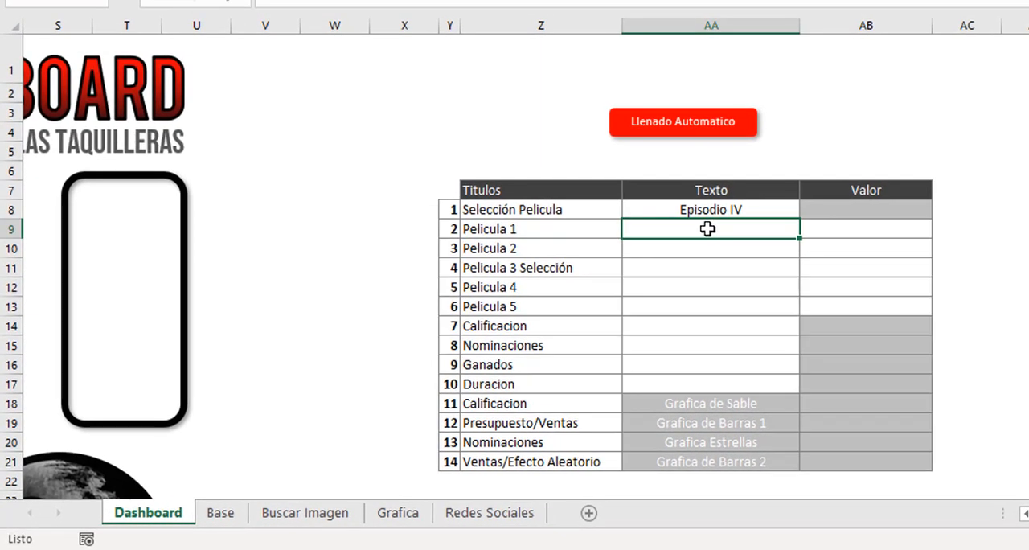
# Look over the Pelicula 1 to Pelicula 5 rows of the Titulos table on the Dashboard sheet.
pyautogui.click(577, 233)
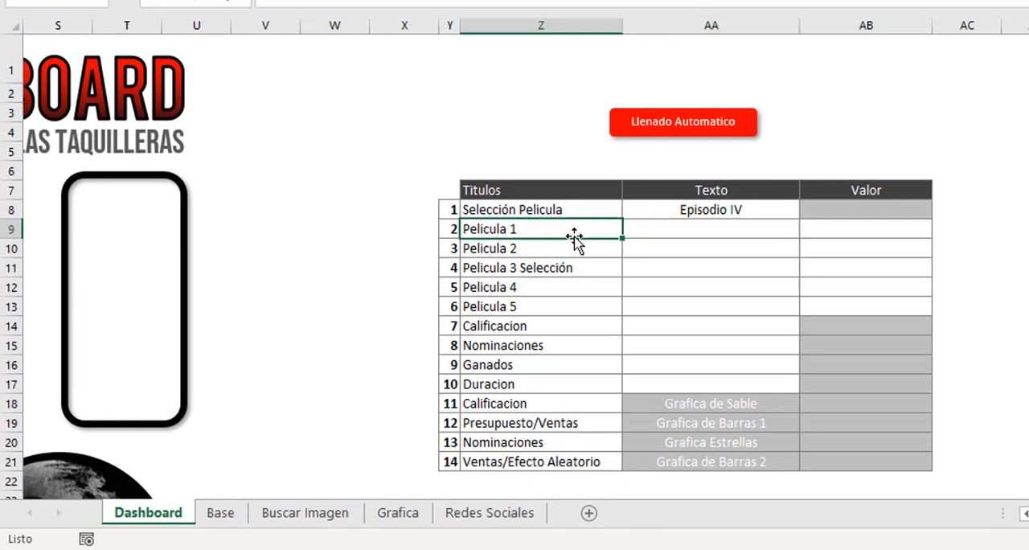
pyautogui.click(531, 255)
pyautogui.click(686, 230)
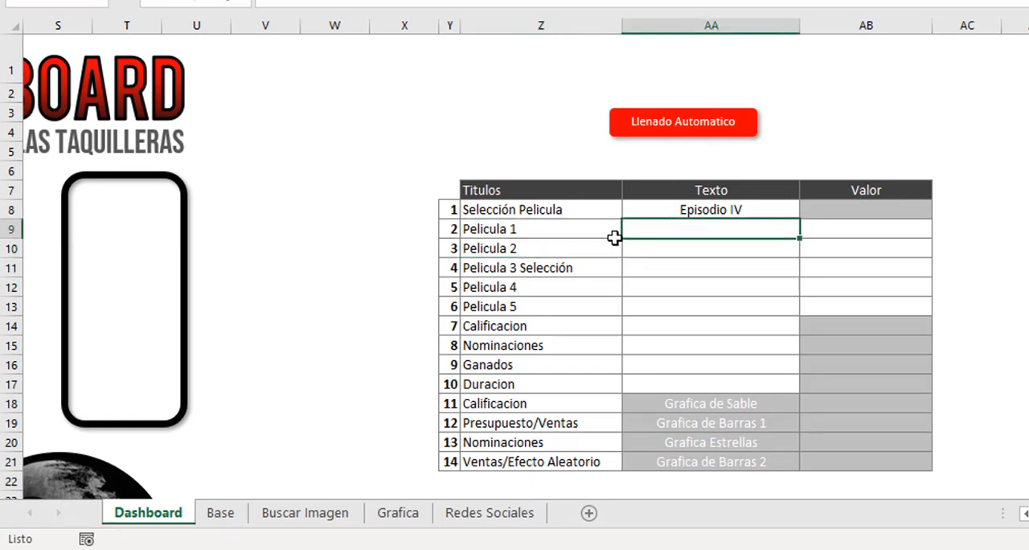
pyautogui.click(686, 226)
pyautogui.click(592, 229)
pyautogui.click(594, 250)
pyautogui.click(588, 270)
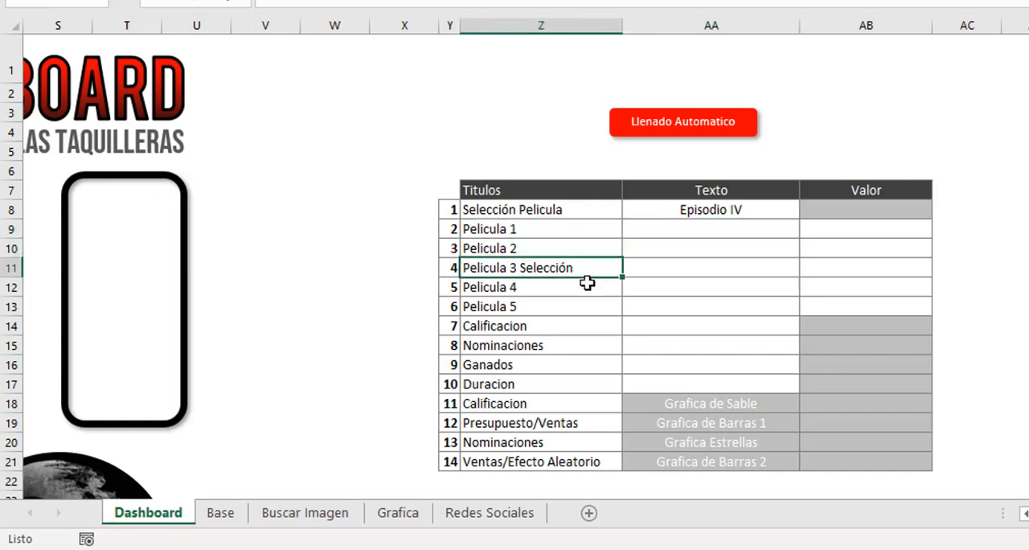
pyautogui.click(588, 287)
pyautogui.click(589, 306)
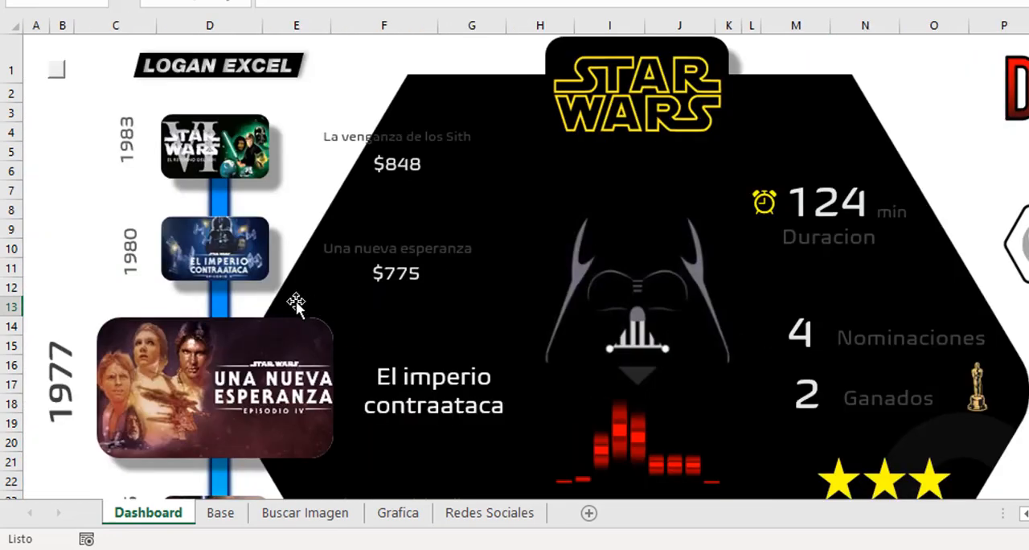
# Examine the five movie posters of the dashboard's timeline, from the uppermost to the lowest one.
pyautogui.scroll(-2, 295, 298)
pyautogui.scroll(-2, 237, 245)
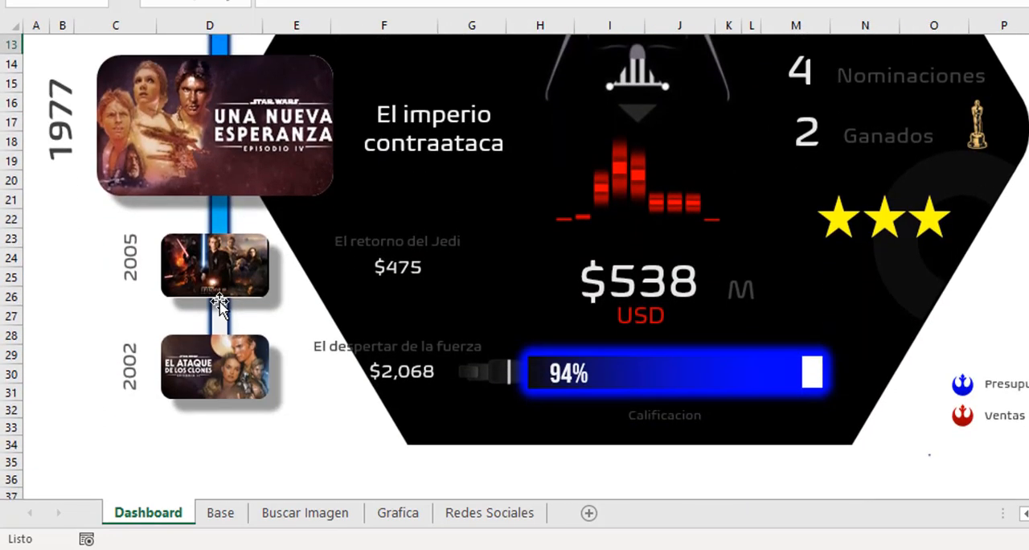
pyautogui.scroll(3, 233, 193)
pyautogui.scroll(1, 232, 167)
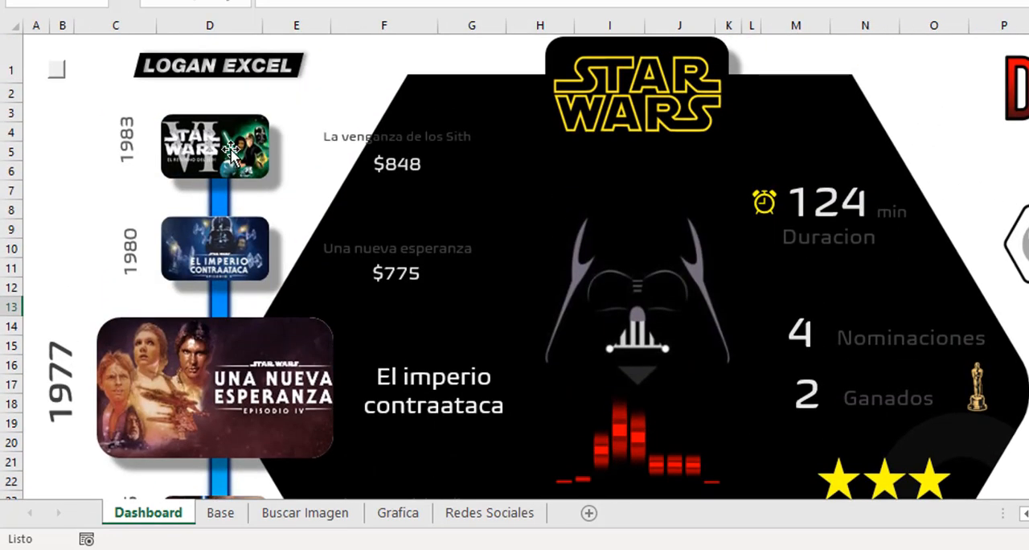
pyautogui.click(230, 150)
pyautogui.click(230, 150)
pyautogui.scroll(-2, 230, 165)
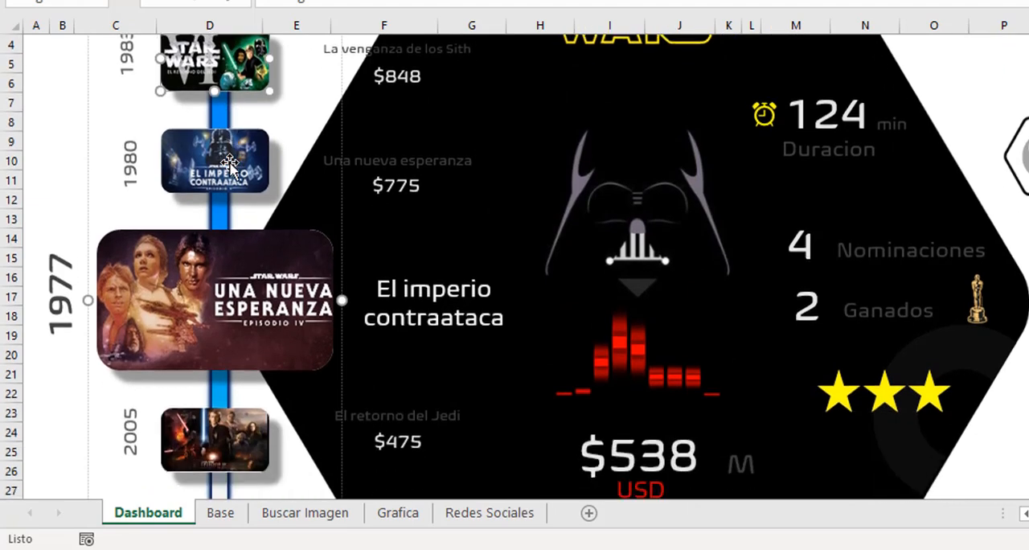
pyautogui.click(230, 165)
pyautogui.scroll(-1, 230, 185)
pyautogui.click(230, 185)
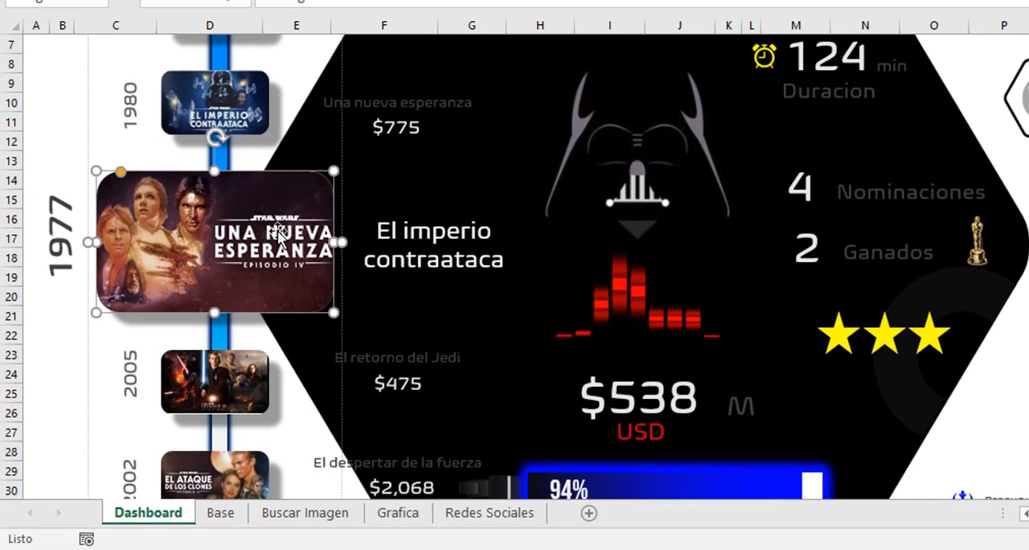
pyautogui.scroll(-1, 230, 329)
pyautogui.click(230, 330)
pyautogui.click(230, 426)
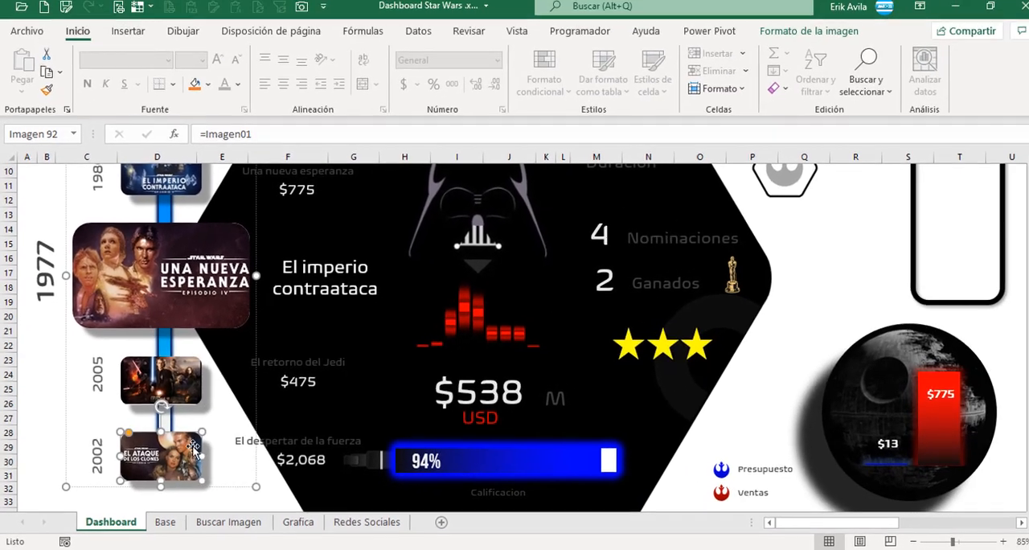
pyautogui.scroll(3, 230, 426)
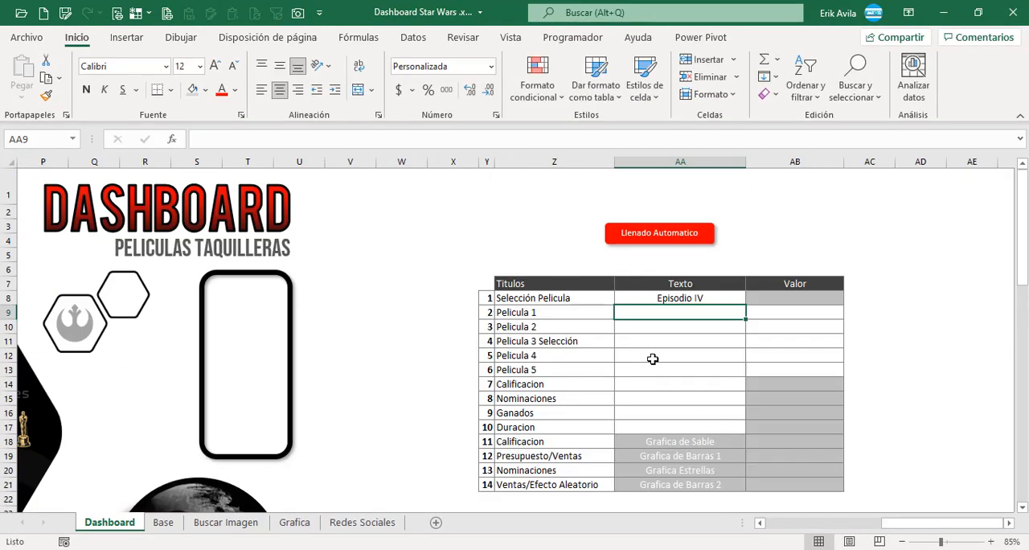
# Check the empty Texto and Valor cells of the Pelicula rows, and review the five positions and image table on the Buscar Imagen sheet.
pyautogui.click(653, 358)
pyautogui.click(659, 315)
pyautogui.click(682, 341)
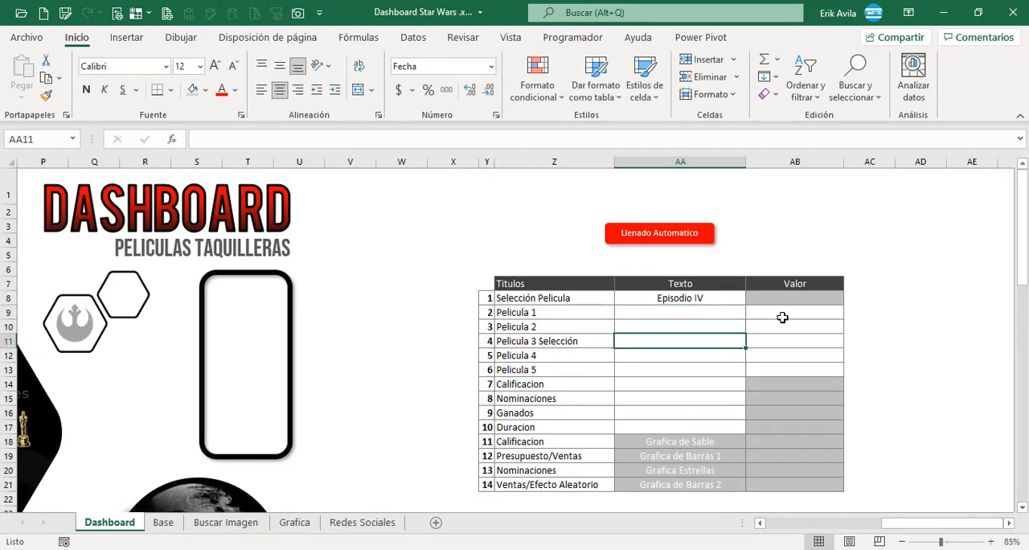
pyautogui.click(792, 312)
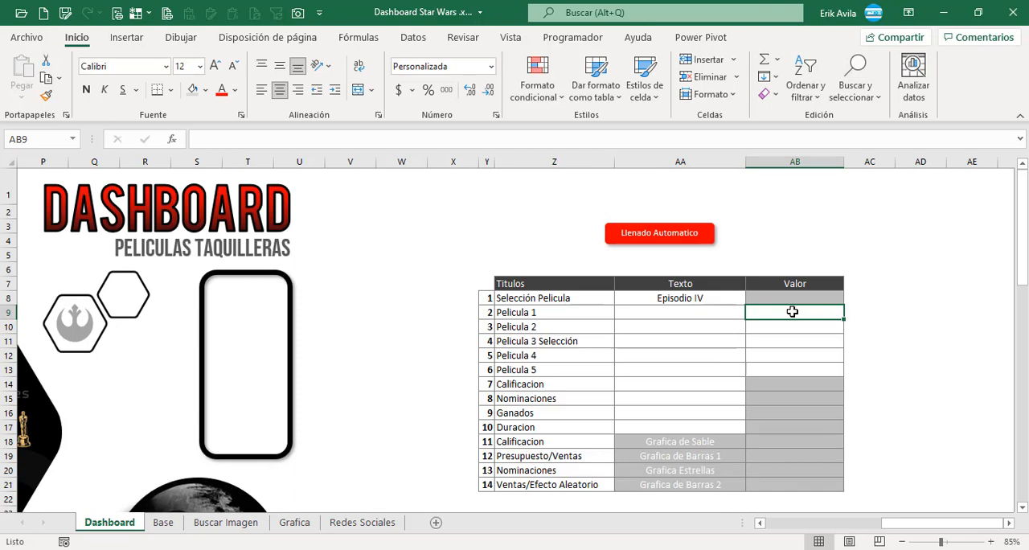
pyautogui.press('Left')
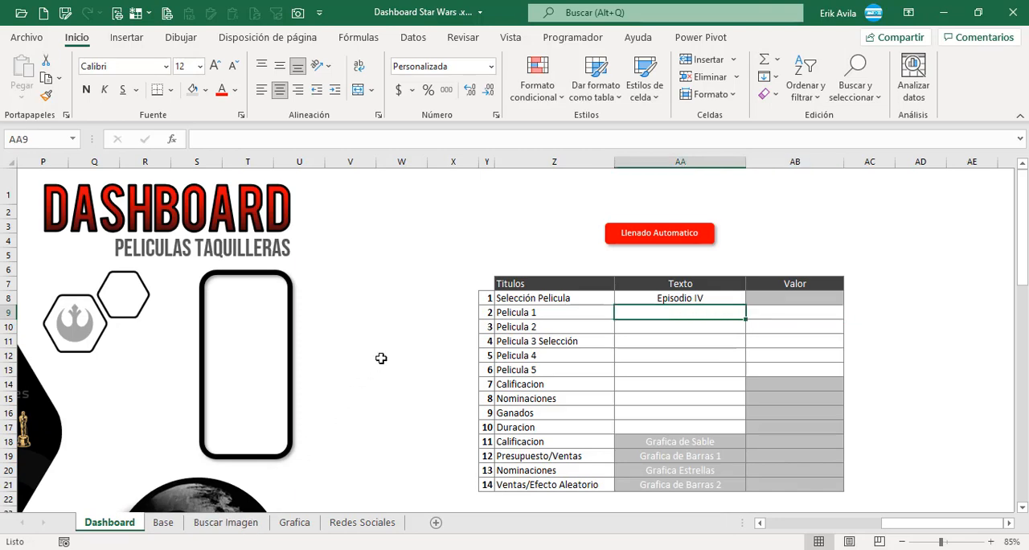
pyautogui.click(250, 524)
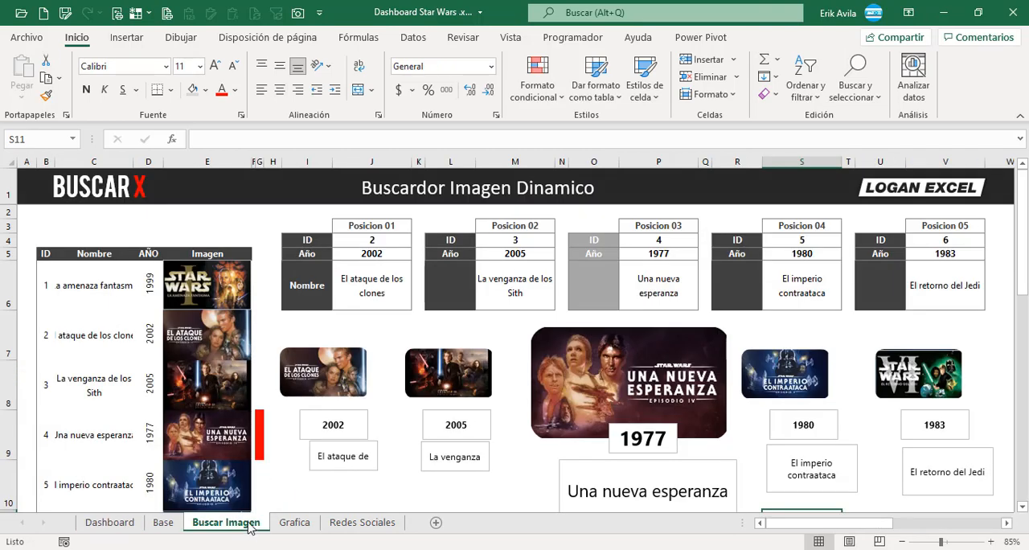
pyautogui.scroll(-3, 386, 362)
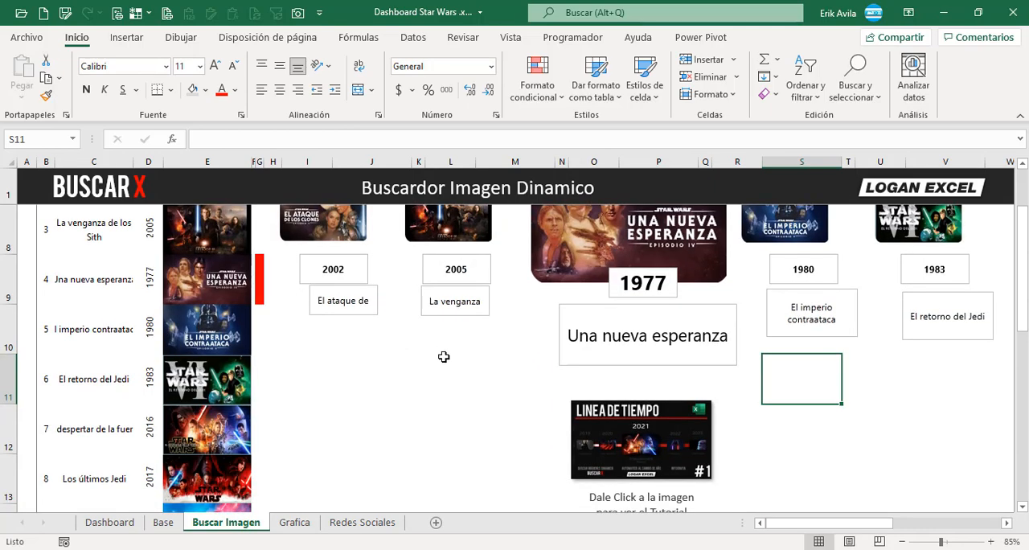
pyautogui.scroll(3, 443, 356)
pyautogui.scroll(-3, 443, 353)
pyautogui.scroll(-1, 444, 359)
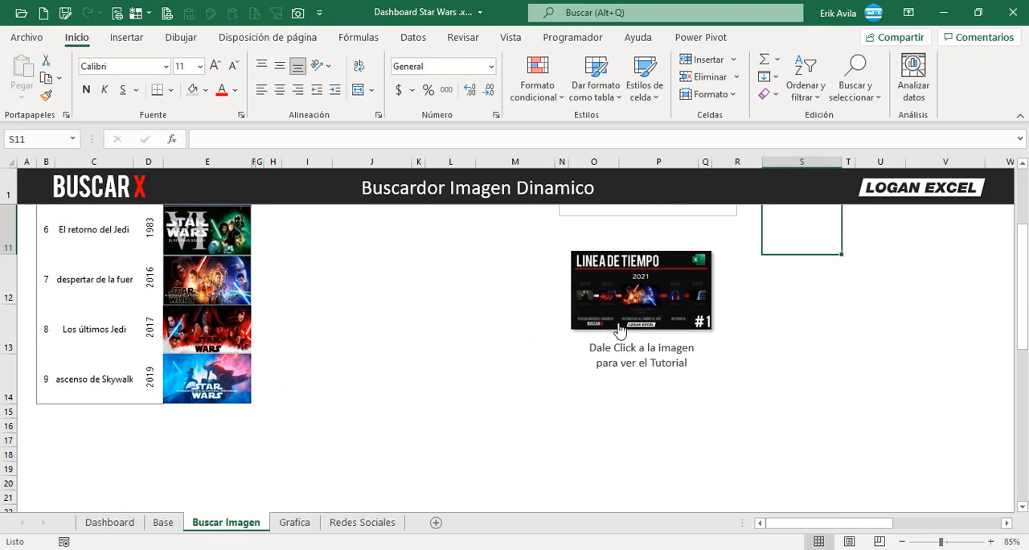
pyautogui.scroll(3, 563, 322)
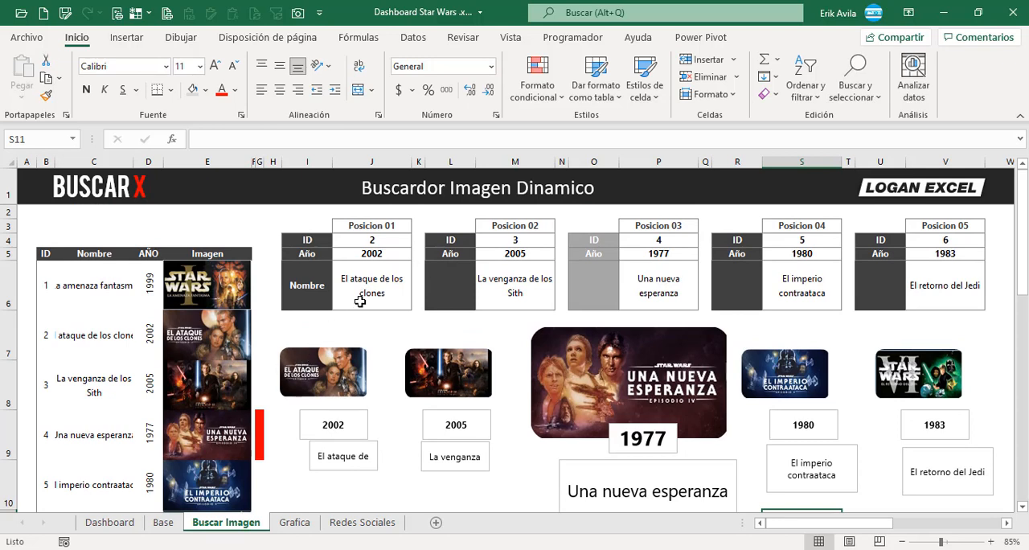
# Link the Pelicula 1 text cell AA9 on the Dashboard sheet to the Posicion 01 name in 'Buscar Imagen'!J6.
pyautogui.hotkey('ctrl', 'pageup')
pyautogui.hotkey('ctrl', 'pageup')
pyautogui.write('+')
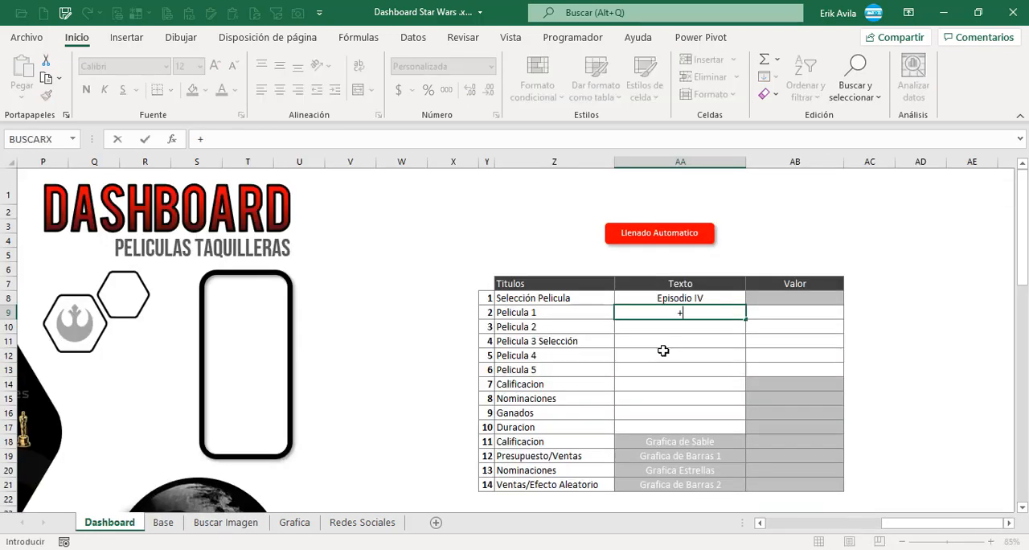
pyautogui.click(226, 523)
pyautogui.click(392, 288)
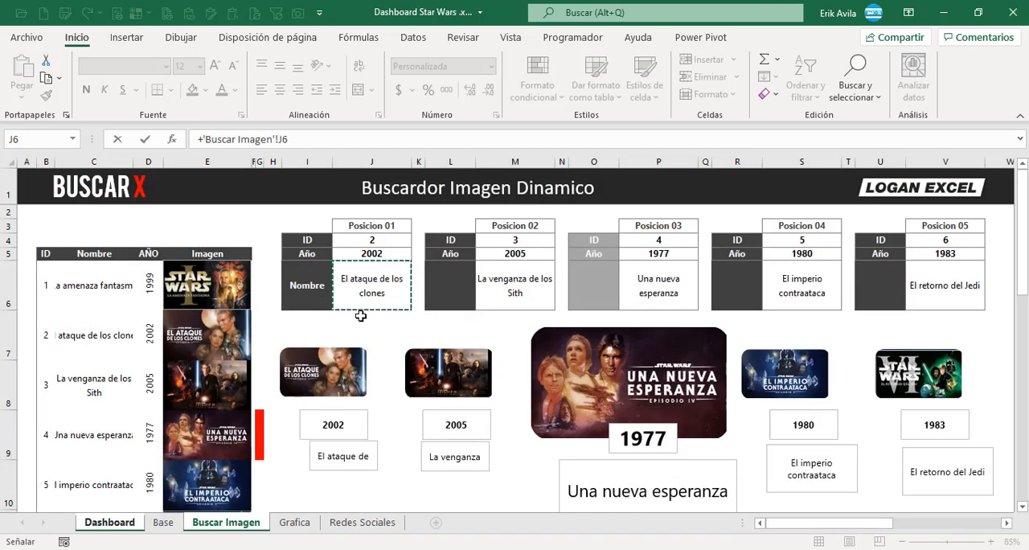
pyautogui.press('Return')
# Link the Pelicula 2 and Pelicula 3 Selección text cells to the Posicion 02 and Posicion 03 names on the Buscar Imagen sheet.
pyautogui.write('+')
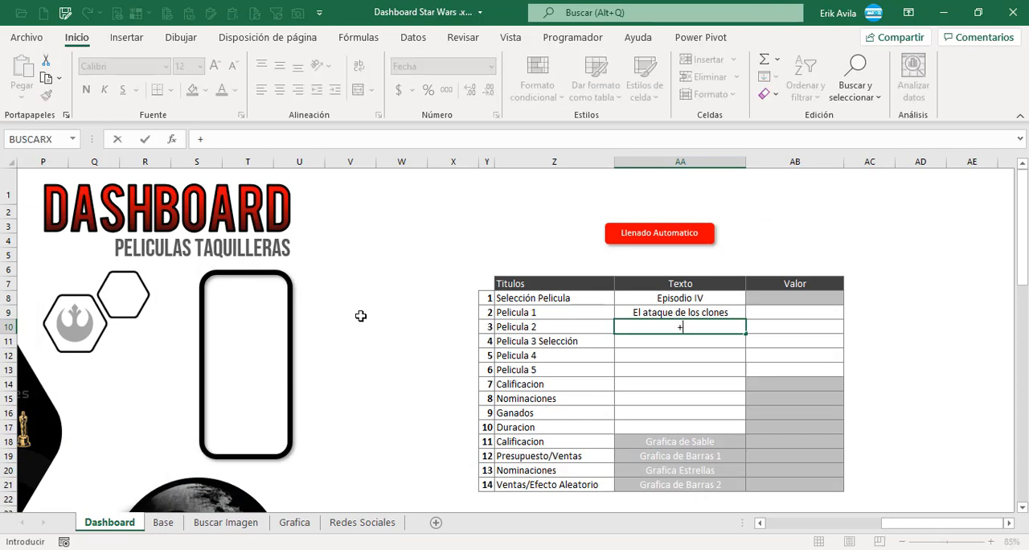
pyautogui.click(226, 523)
pyautogui.click(526, 283)
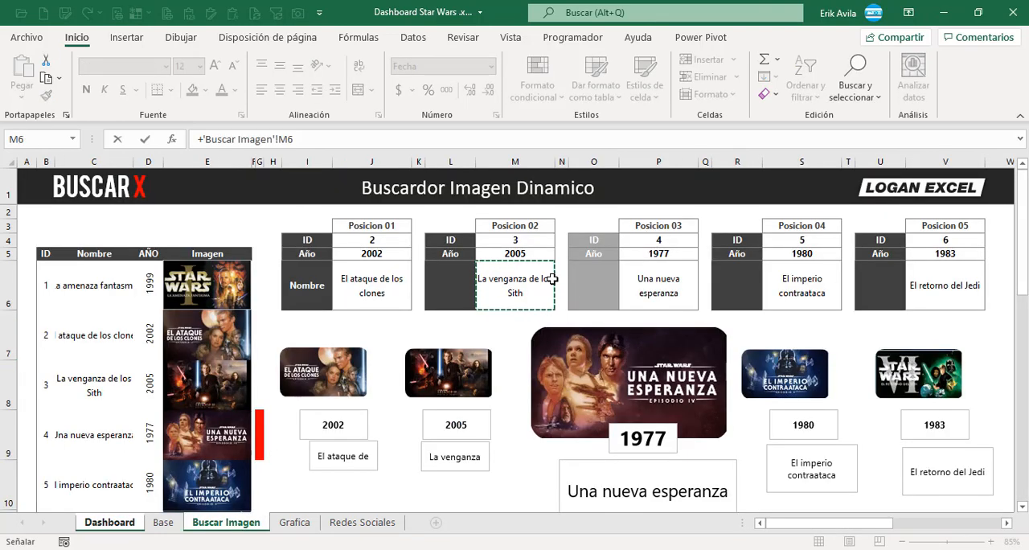
pyautogui.press('Return')
pyautogui.write('+')
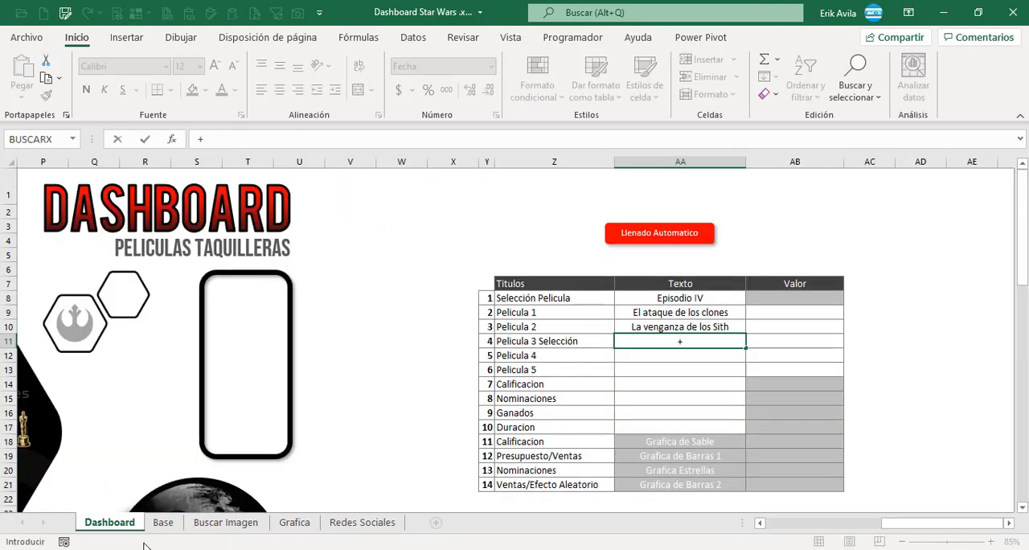
pyautogui.click(226, 523)
pyautogui.click(659, 284)
pyautogui.press('Return')
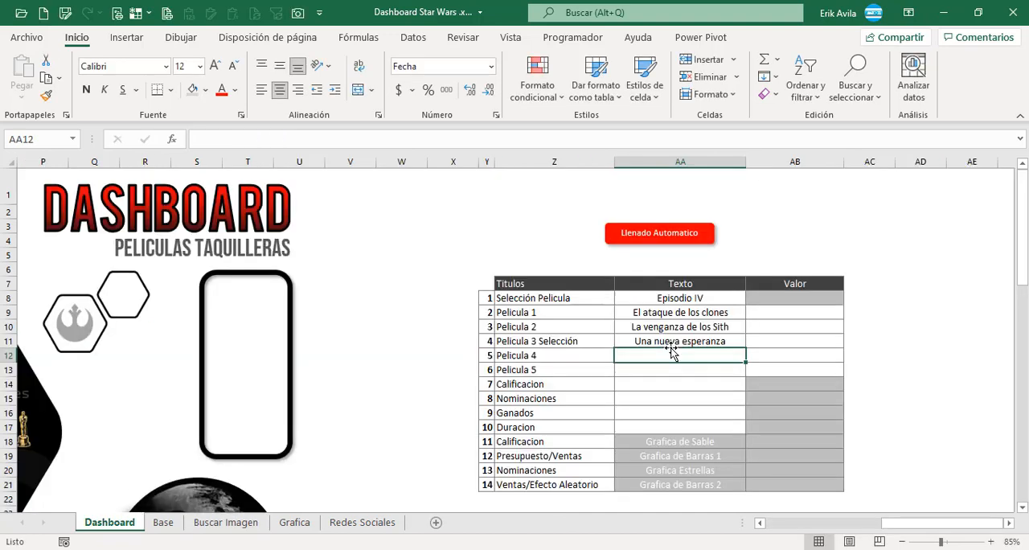
# Link the Pelicula 4 and Pelicula 5 text cells to the Posicion 04 and Posicion 05 names on the Buscar Imagen sheet.
pyautogui.write('+')
pyautogui.click(226, 523)
pyautogui.click(648, 398)
pyautogui.press('Return')
pyautogui.write('+')
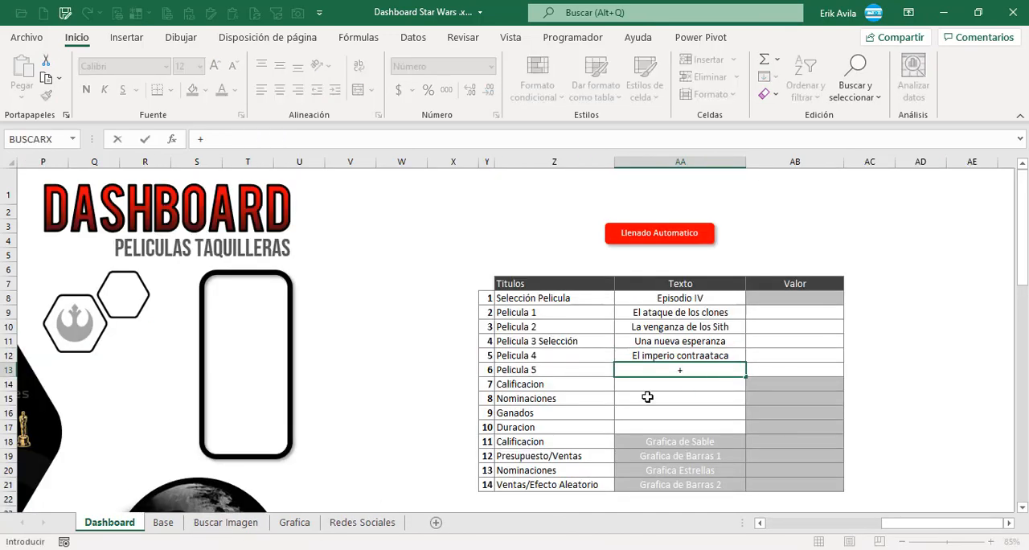
pyautogui.click(226, 522)
pyautogui.click(930, 276)
pyautogui.press('Return')
# Start a BUSCARV formula in the Pelicula 1 Valor cell AB9, using the film name in AA9 as the lookup value.
pyautogui.click(727, 318)
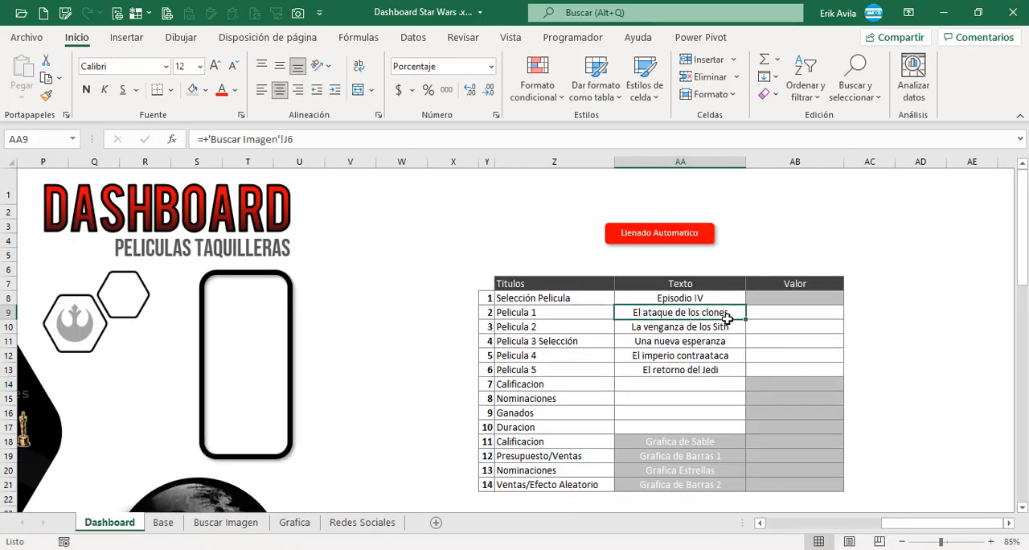
pyautogui.moveTo(727, 319); pyautogui.dragTo(724, 370)
pyautogui.click(765, 317)
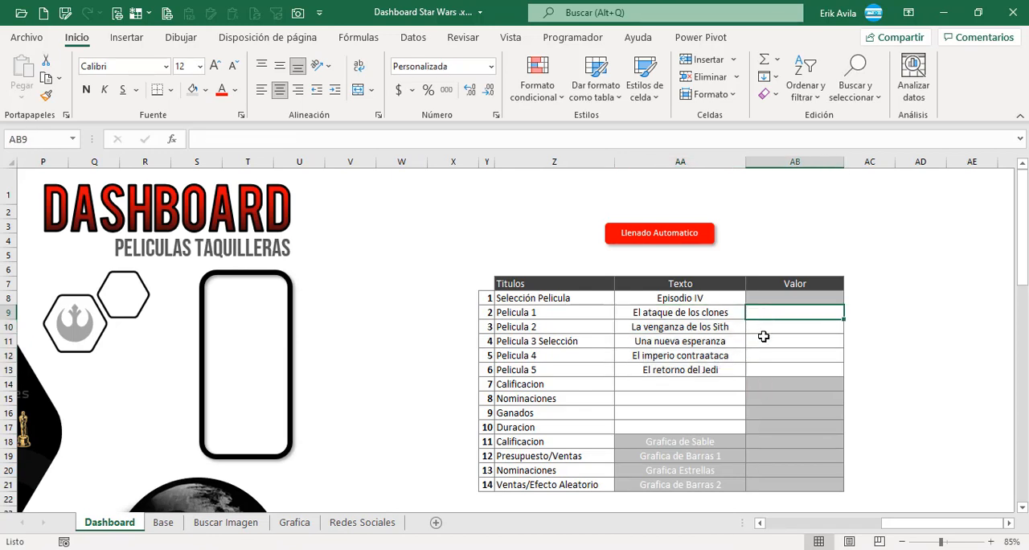
pyautogui.click(781, 356)
pyautogui.click(783, 312)
pyautogui.write('=bus')
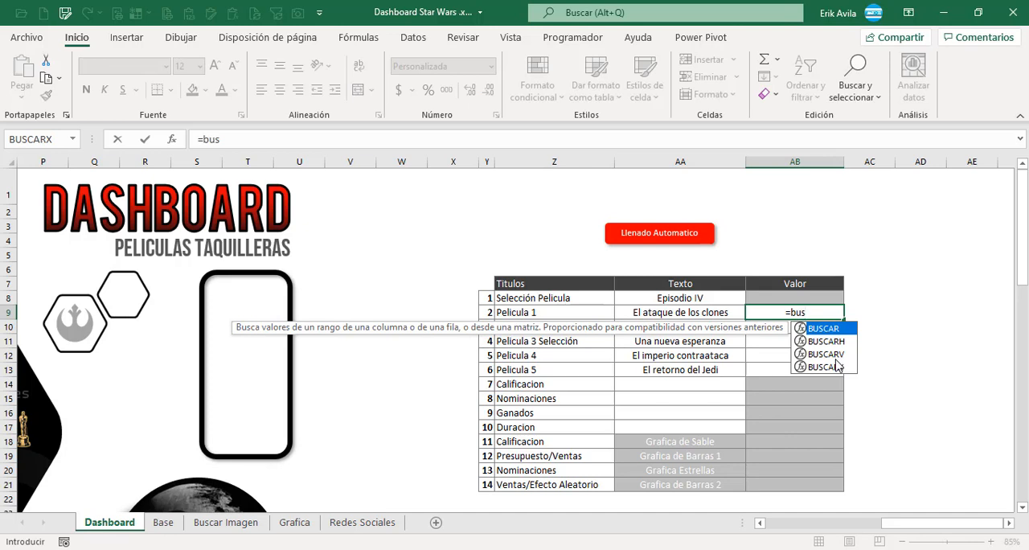
pyautogui.press('Down')
pyautogui.press('Down')
pyautogui.press('Tab')
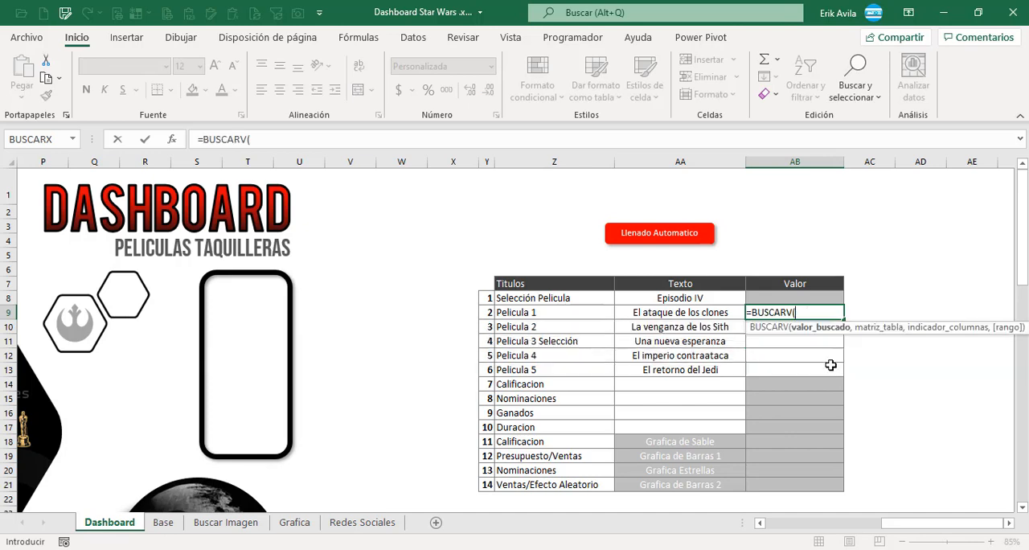
pyautogui.click(729, 313)
pyautogui.write(',')
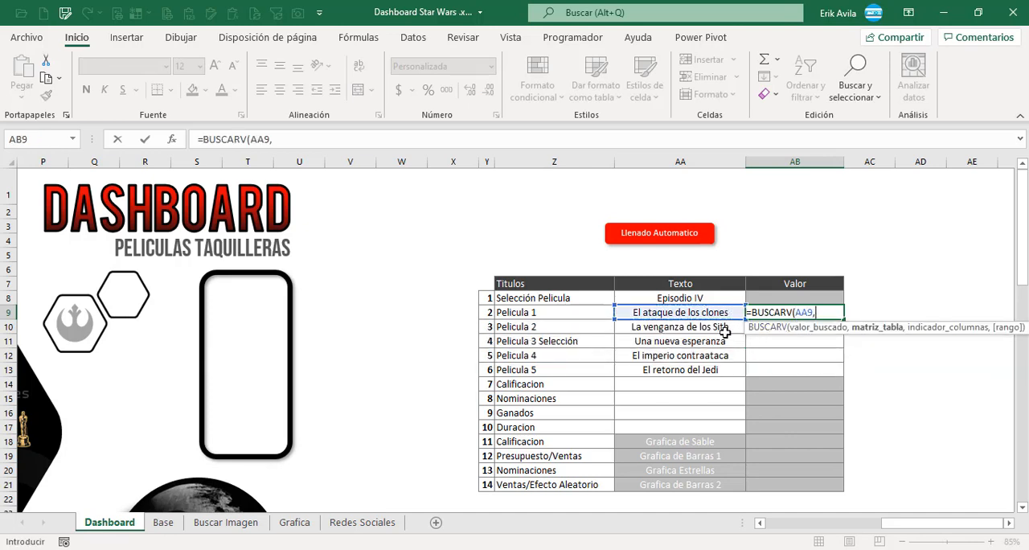
# Set the formula's lookup table to the Pelicula through Ganados columns of the Base sheet's table.
pyautogui.click(163, 522)
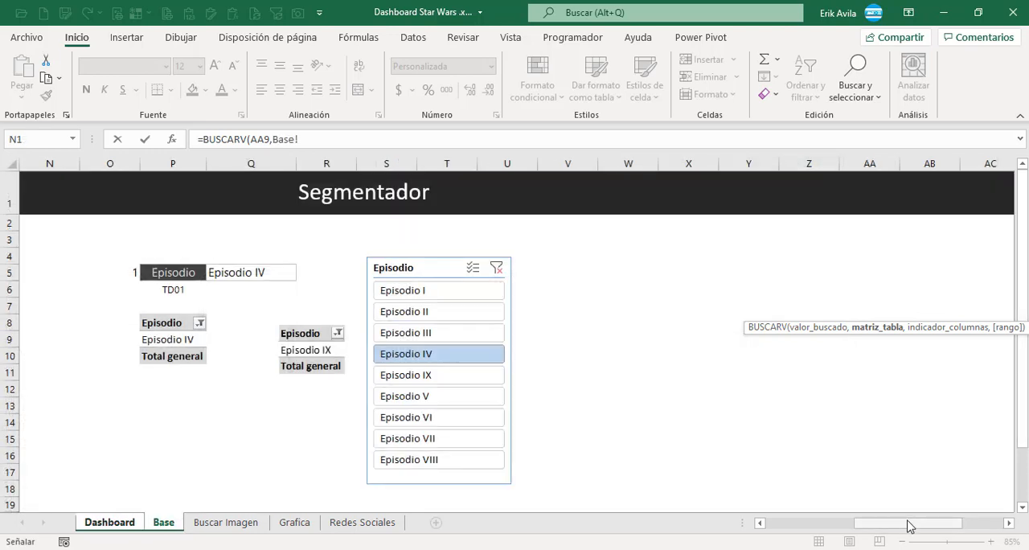
pyautogui.moveTo(912, 524); pyautogui.dragTo(774, 523)
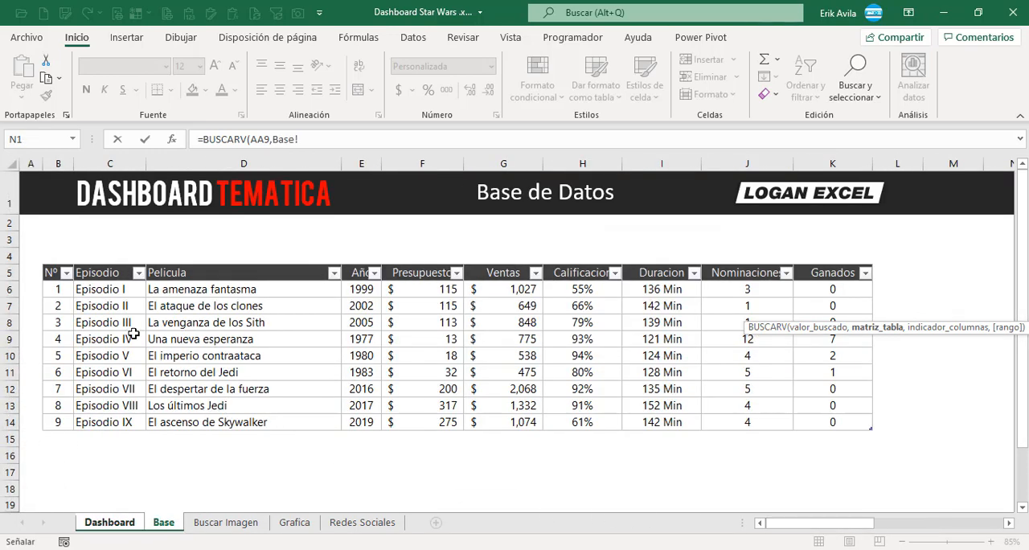
pyautogui.moveTo(195, 289); pyautogui.dragTo(844, 426)
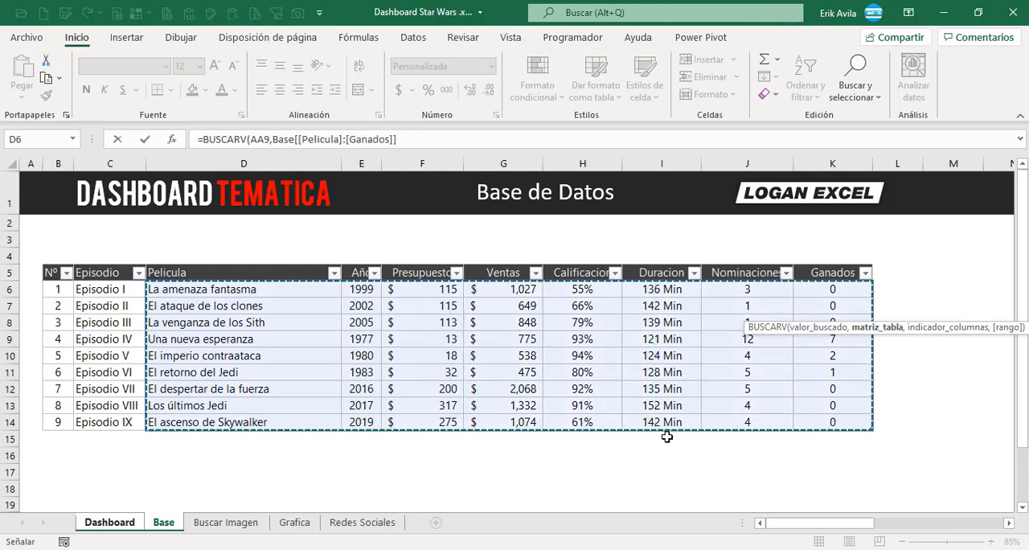
pyautogui.write(',4')
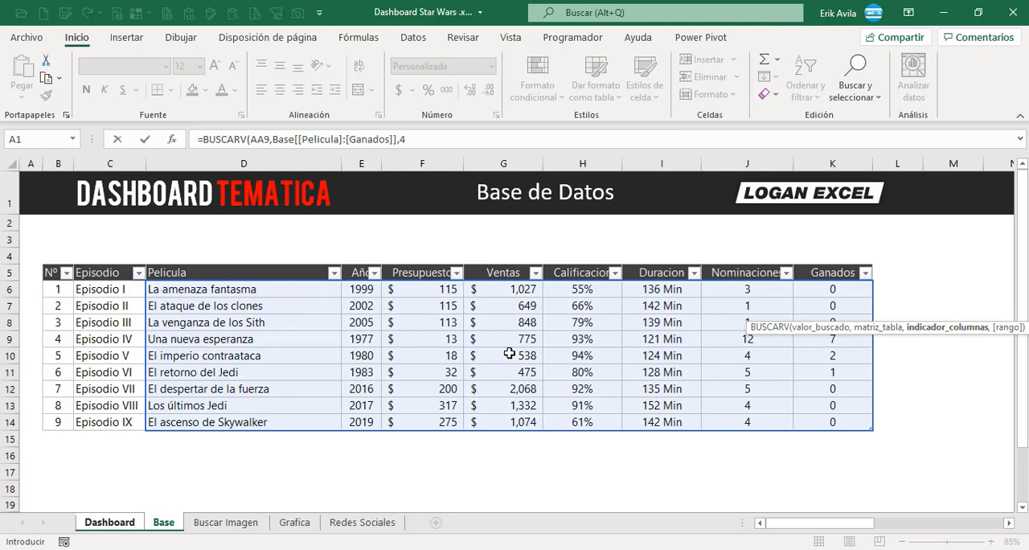
# Complete the AB9 formula with column index 4 and FALSO for an exact match, and inspect the entered formula.
pyautogui.write(',fa')
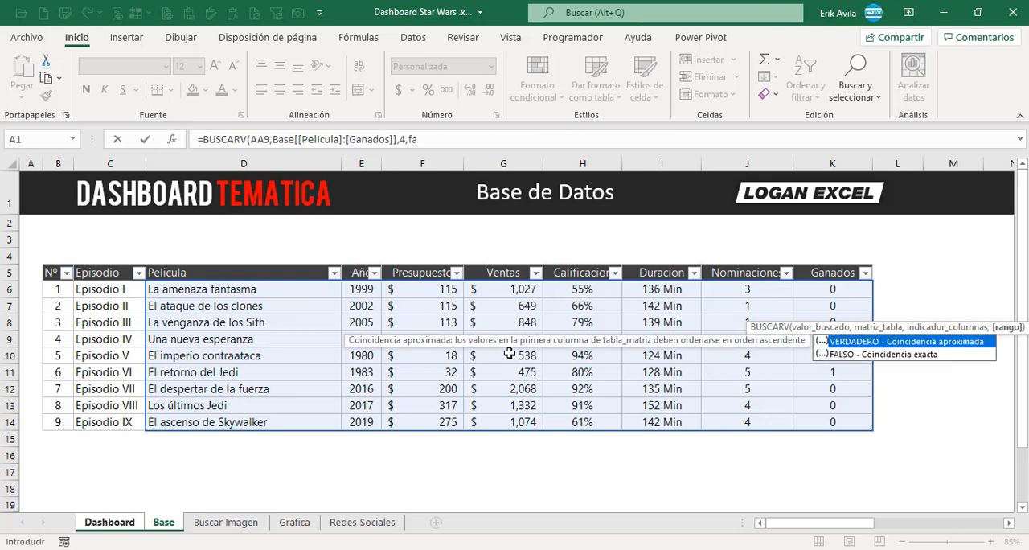
pyautogui.write('lso)')
pyautogui.hotkey('ctrl', 'Return')
pyautogui.press('F2')
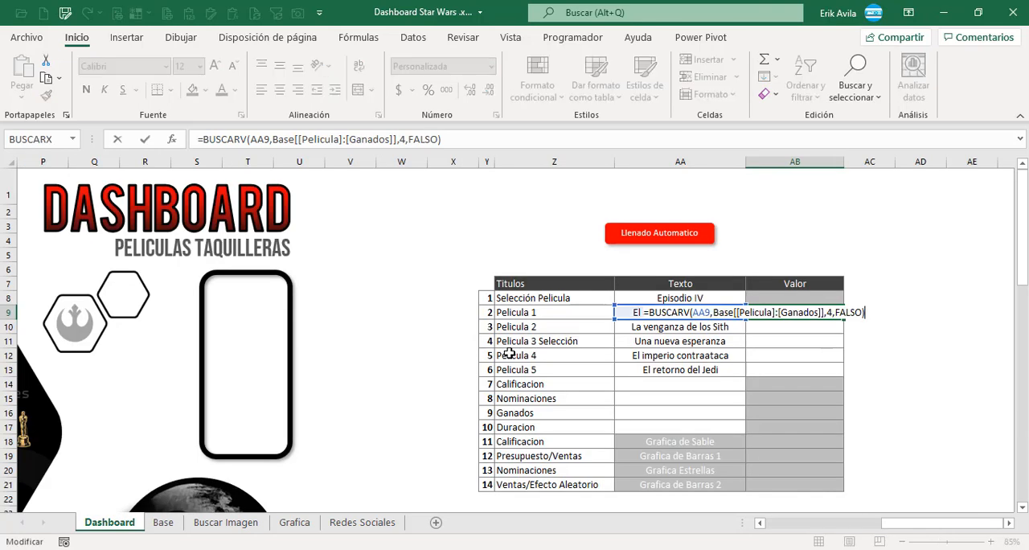
pyautogui.press('Escape')
# Copy the BUSCARV formula from AB9 into the Valor cells of all five Pelicula rows, AB9:AB13.
pyautogui.hotkey('ctrl', 'c')
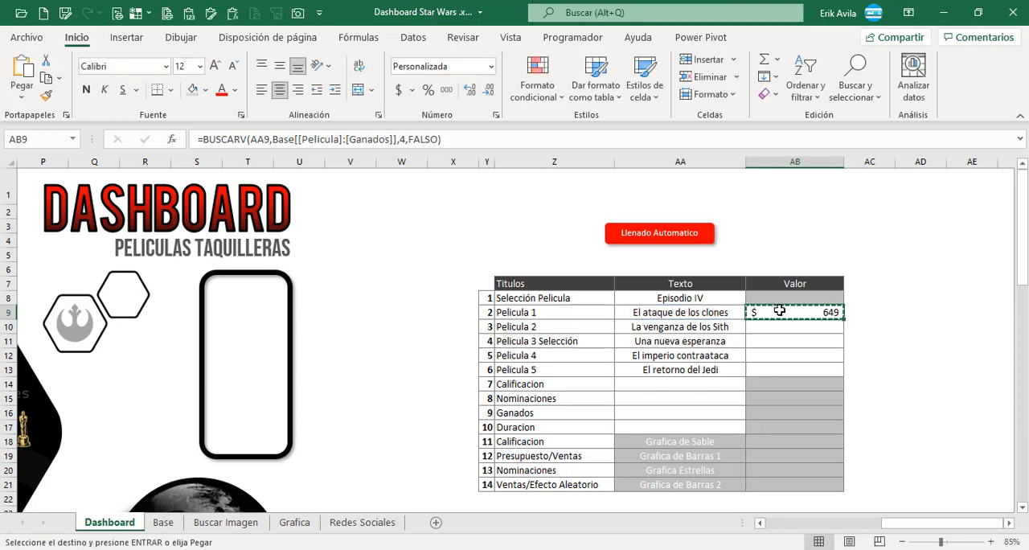
pyautogui.moveTo(774, 314); pyautogui.dragTo(784, 364)
pyautogui.press('Return')
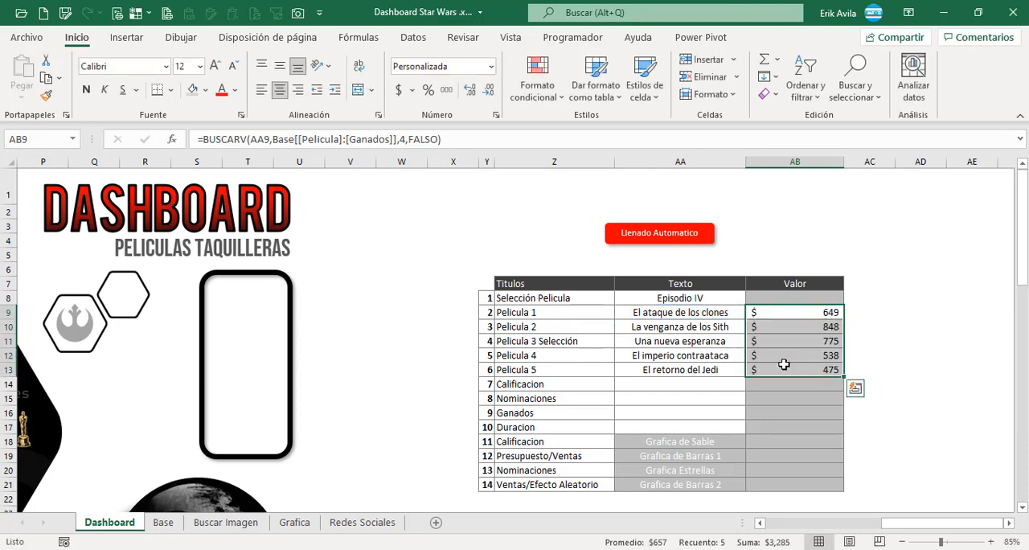
# Check the copied lookup formulas in the Valor cells of the Pelicula rows.
pyautogui.click(782, 355)
pyautogui.press('F2')
pyautogui.press('Escape')
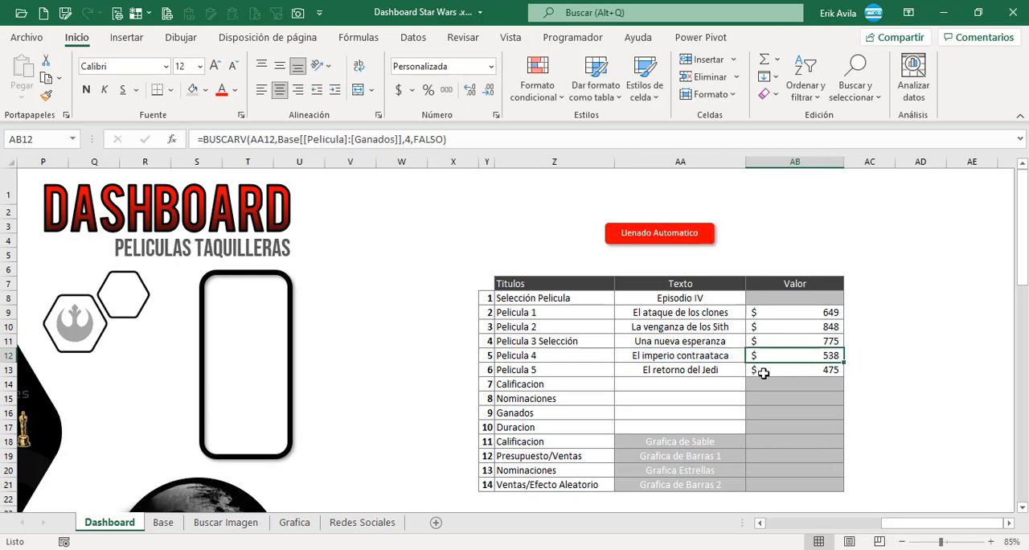
pyautogui.click(764, 372)
pyautogui.press('F2')
pyautogui.press('Escape')
pyautogui.click(796, 342)
pyautogui.click(790, 319)
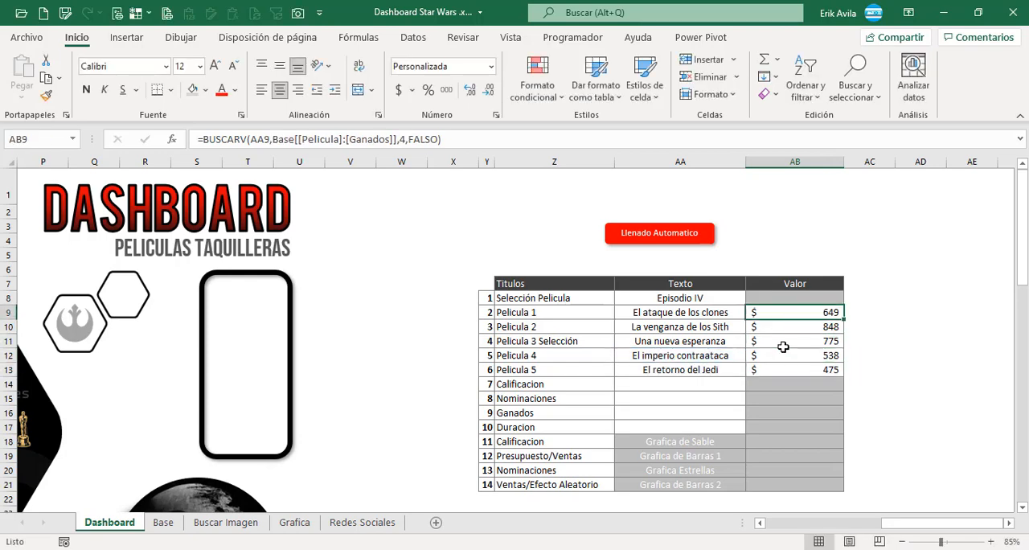
pyautogui.click(782, 346)
# Start a BUSCARV formula in the Calificacion text cell AA14 with the absolute reference $AA$8 as the lookup value.
pyautogui.click(709, 381)
pyautogui.scroll(-1, 709, 380)
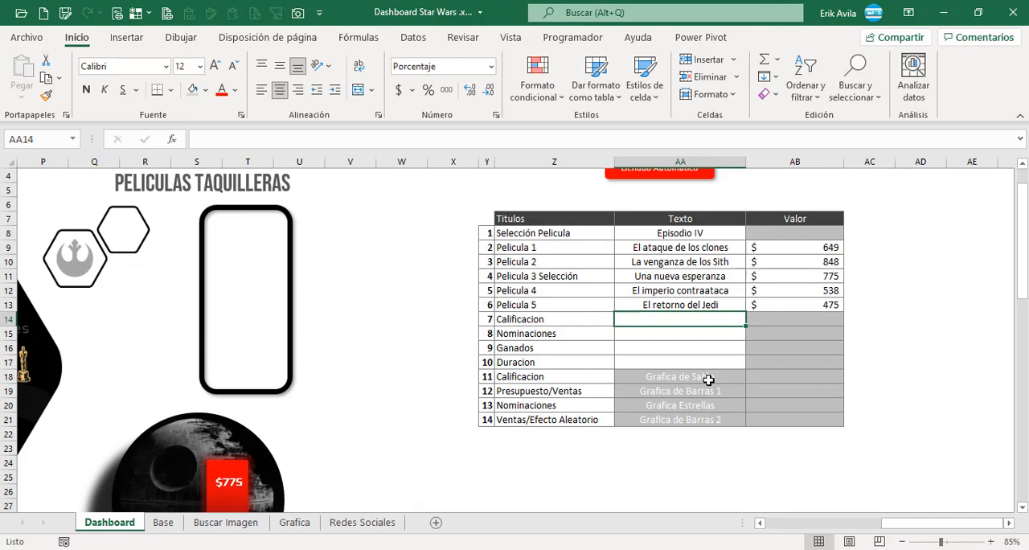
pyautogui.write('=bu')
pyautogui.doubleClick(715, 361)
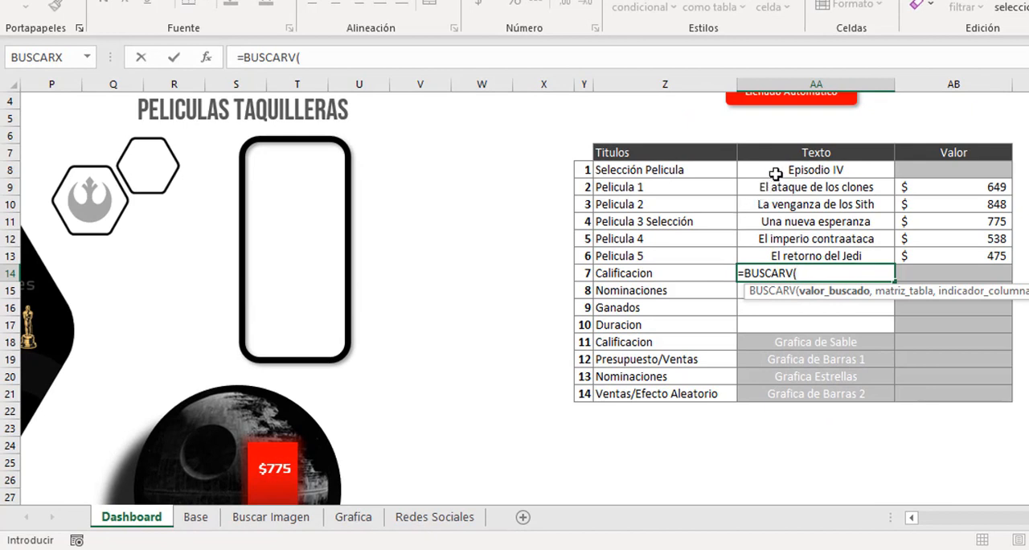
pyautogui.click(779, 171)
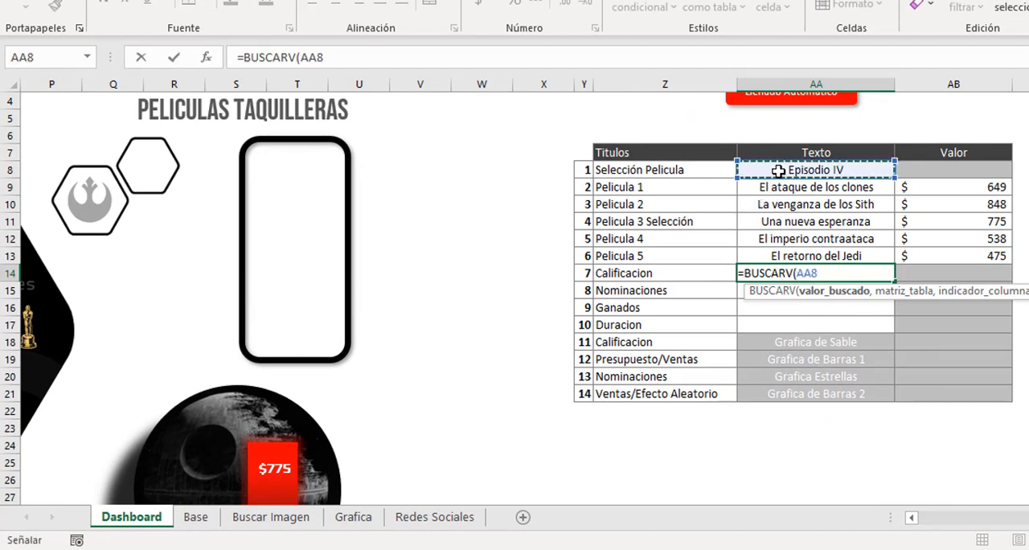
pyautogui.press('F4')
pyautogui.write(',')
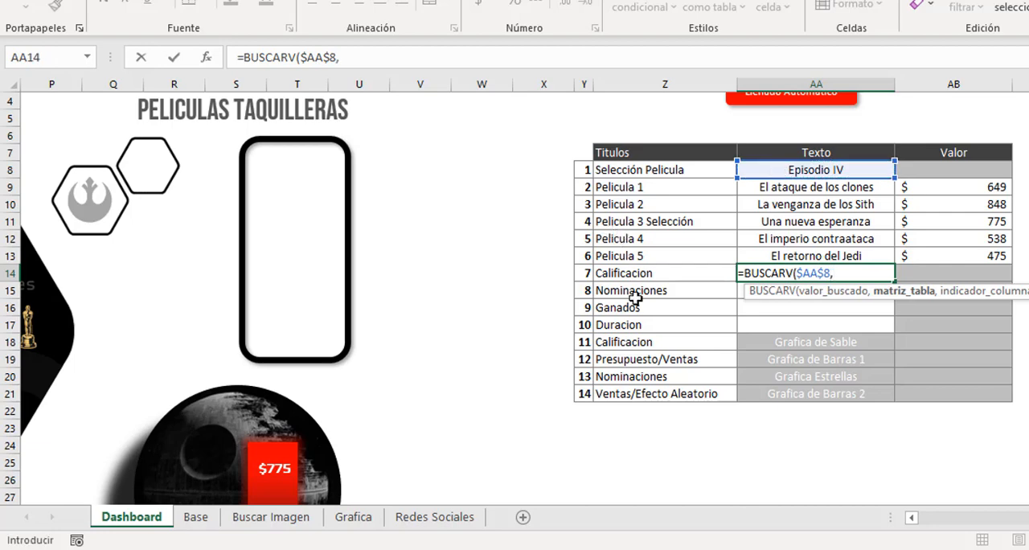
# Set the AA14 formula's lookup table to the Episodio through Ganados columns of the Base sheet's table.
pyautogui.click(196, 517)
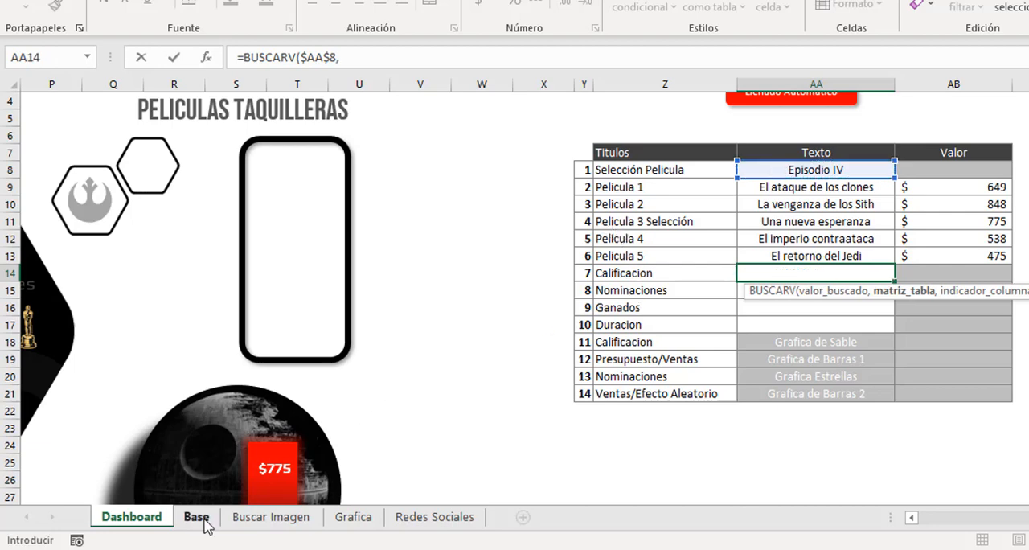
pyautogui.moveTo(148, 236); pyautogui.dragTo(992, 386)
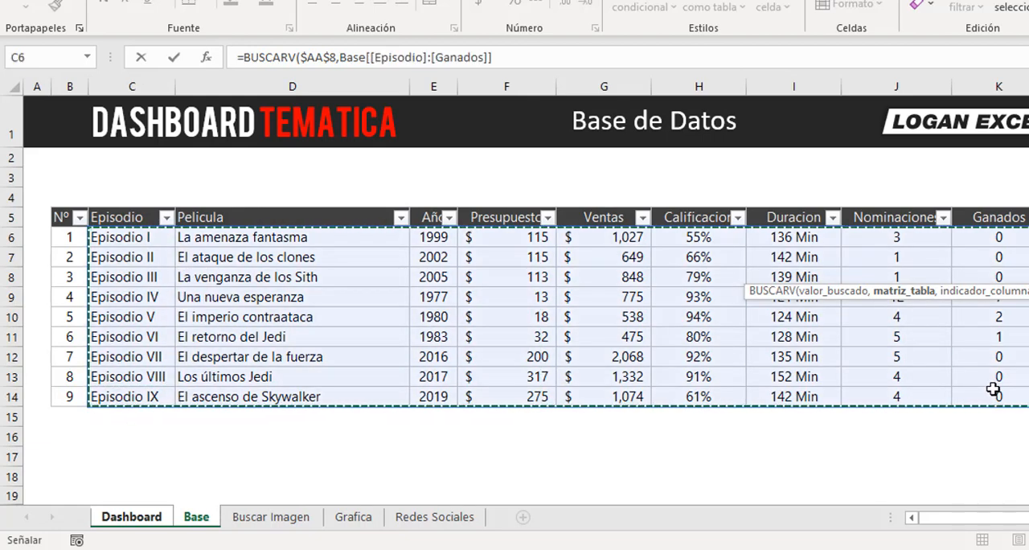
pyautogui.write(',')
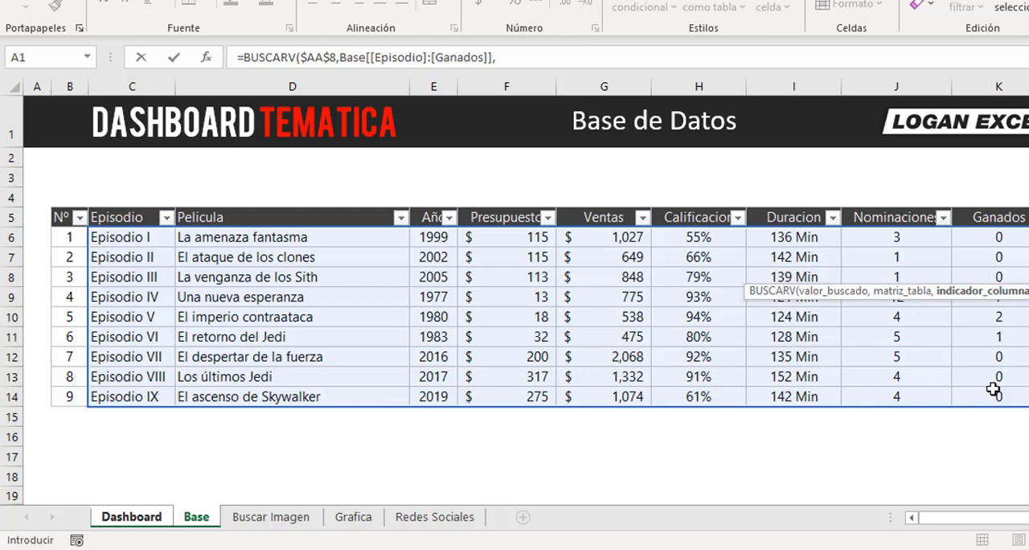
# Nest a COINCIDIR function as the column index, with the Calificacion title in Dashboard!Z14 as its lookup value.
pyautogui.write('co')
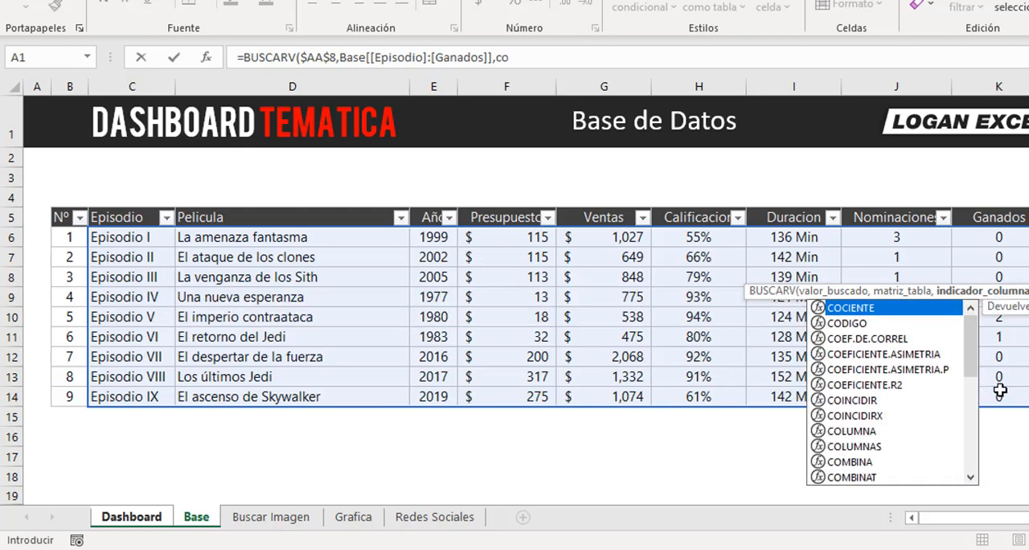
pyautogui.doubleClick(853, 400)
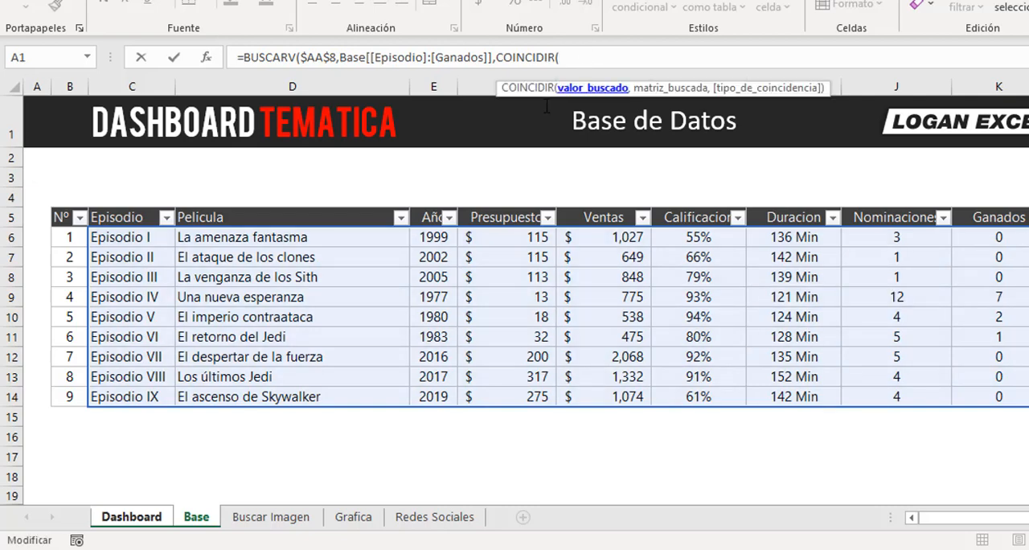
pyautogui.click(193, 523)
pyautogui.click(131, 517)
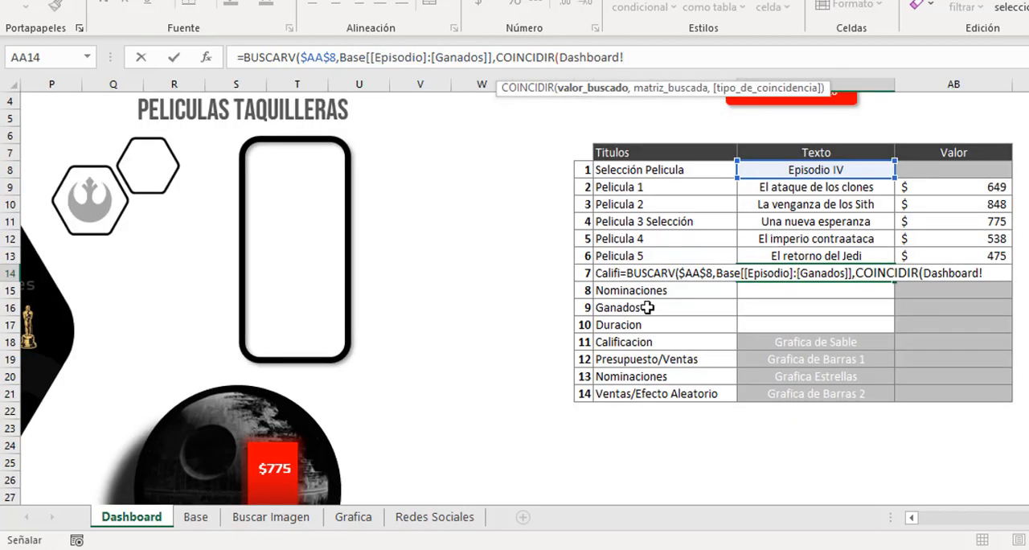
pyautogui.click(643, 283)
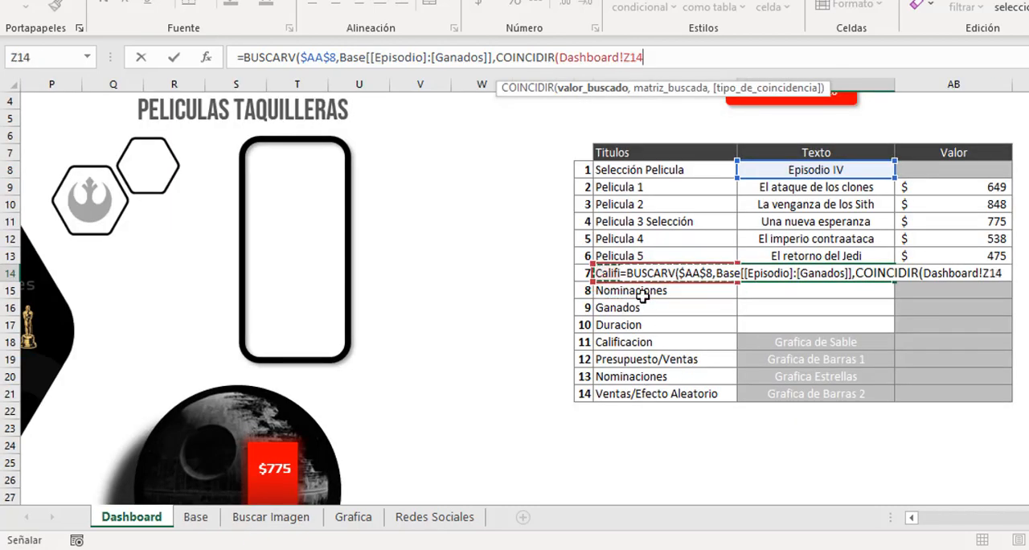
pyautogui.write(',')
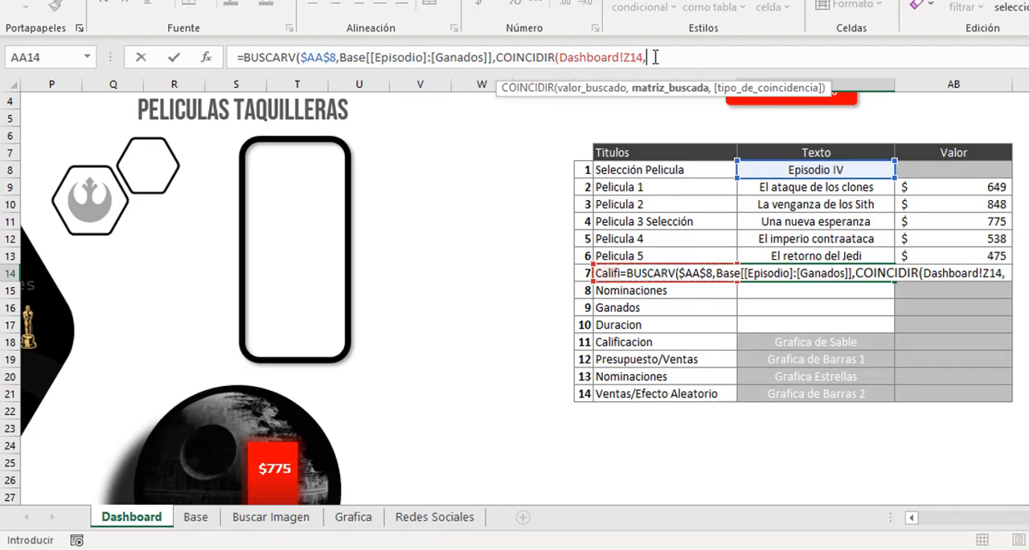
# Match against the Base table's headers from Episodio to Ganados with match type 0, and close the COINCIDIR function.
pyautogui.click(196, 517)
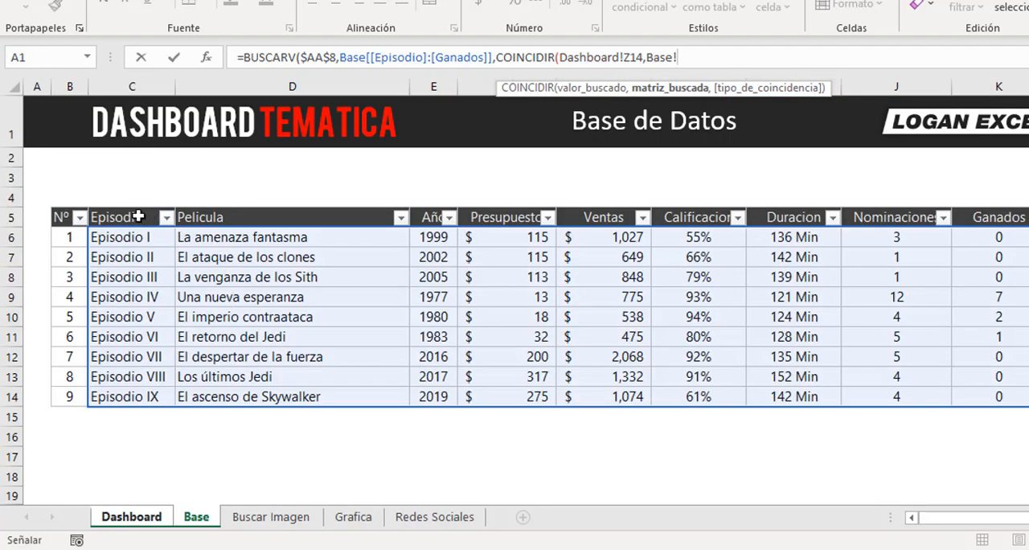
pyautogui.moveTo(138, 217); pyautogui.dragTo(997, 219)
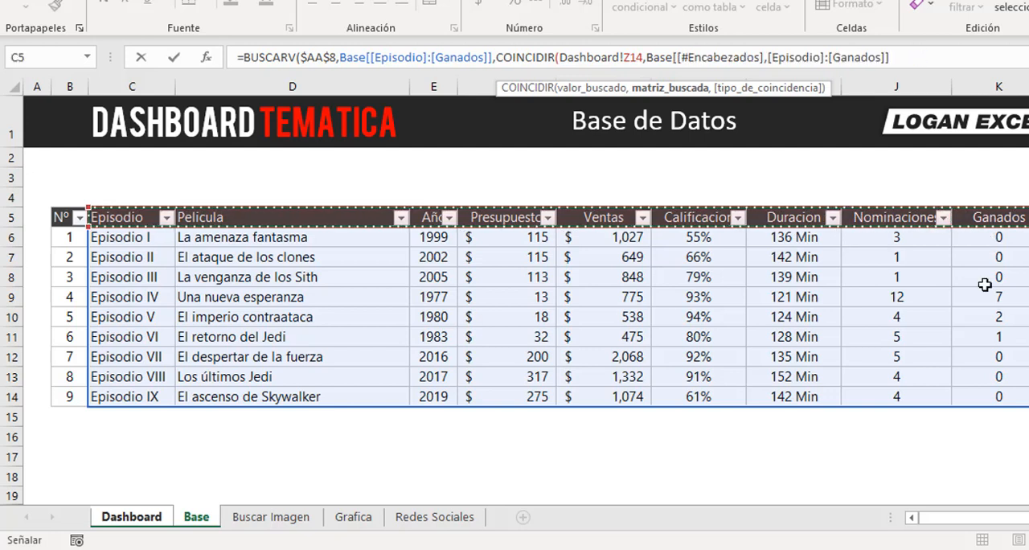
pyautogui.write(',')
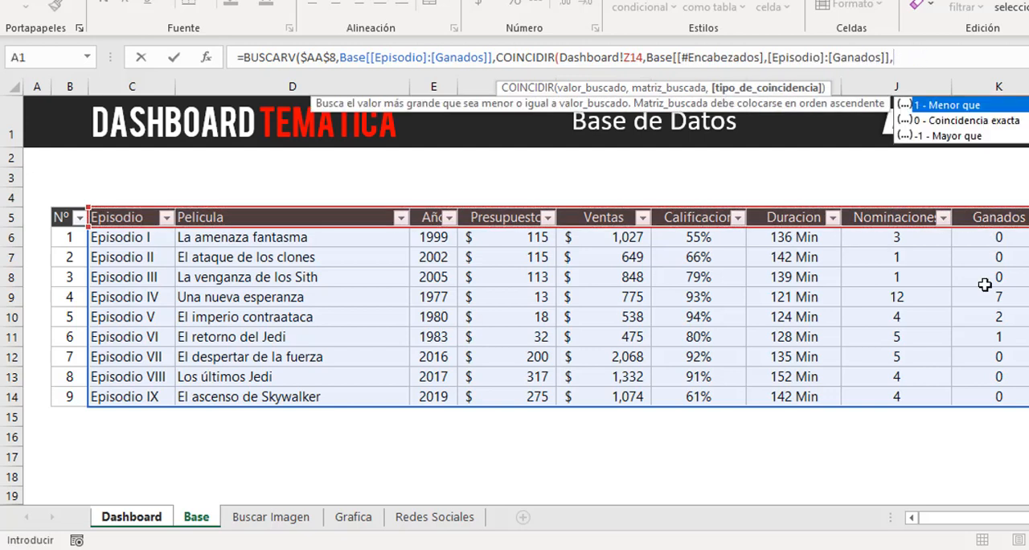
pyautogui.write('0')
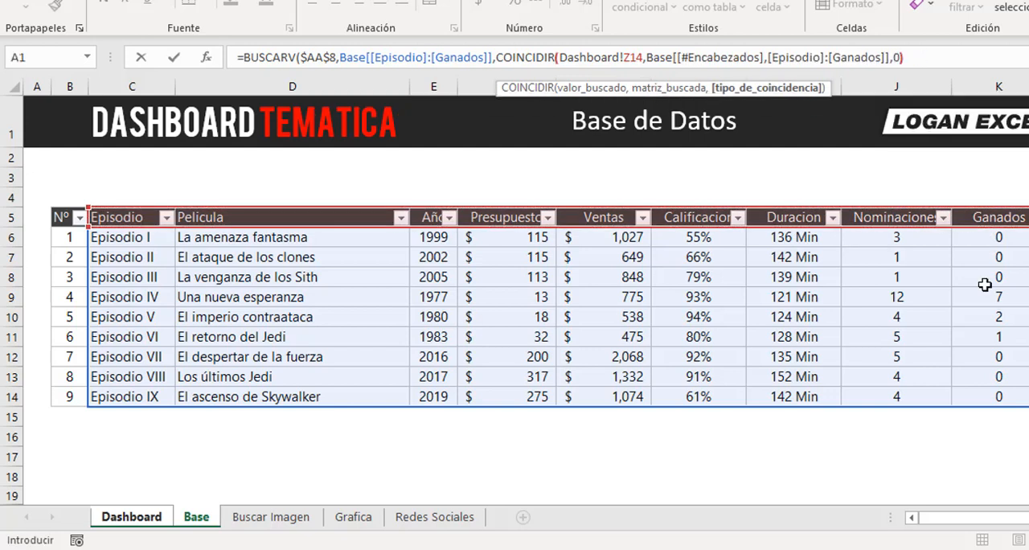
pyautogui.write(')')
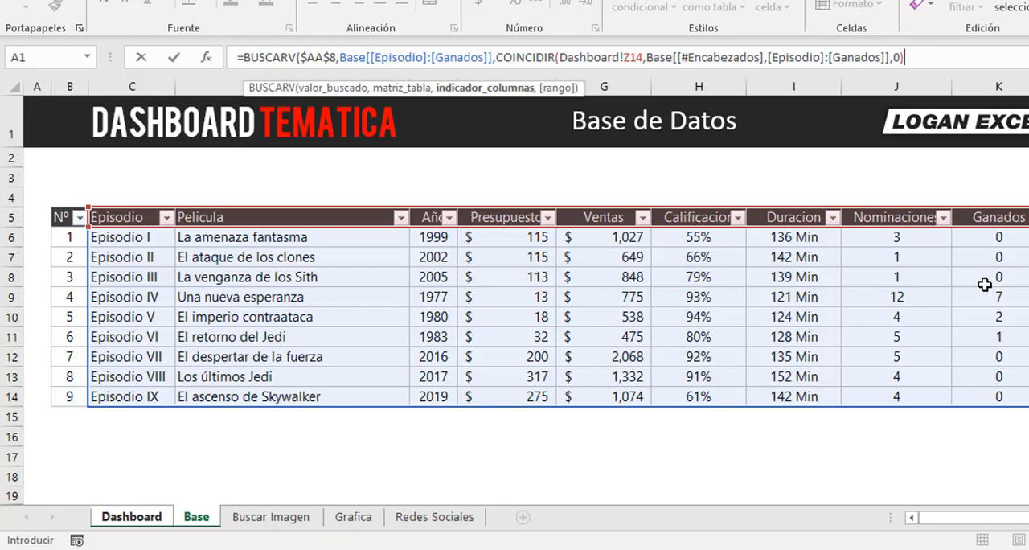
pyautogui.write(',')
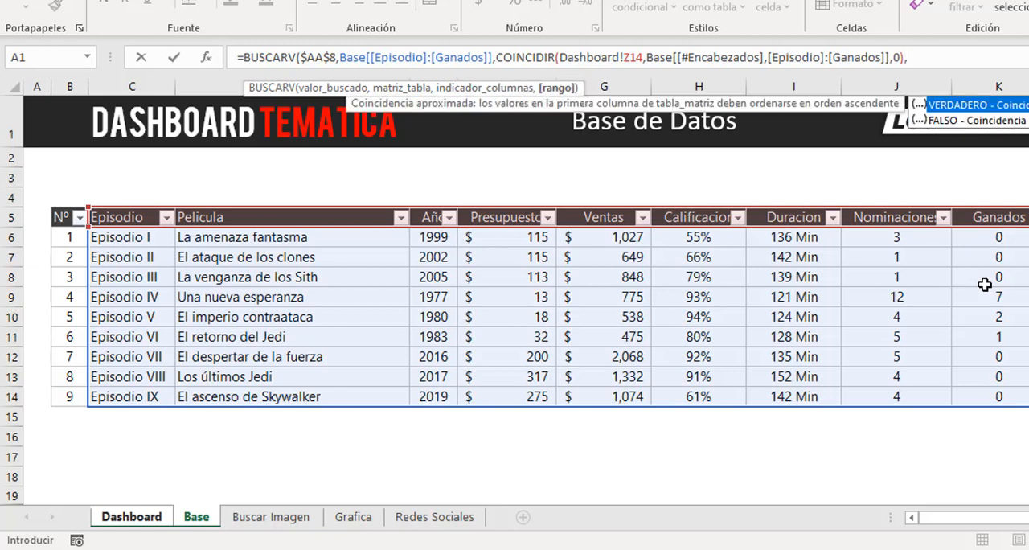
pyautogui.write('falso)')
# Complete the AA14 BUSCARV formula with FALSO for an exact match.
pyautogui.press('Return')
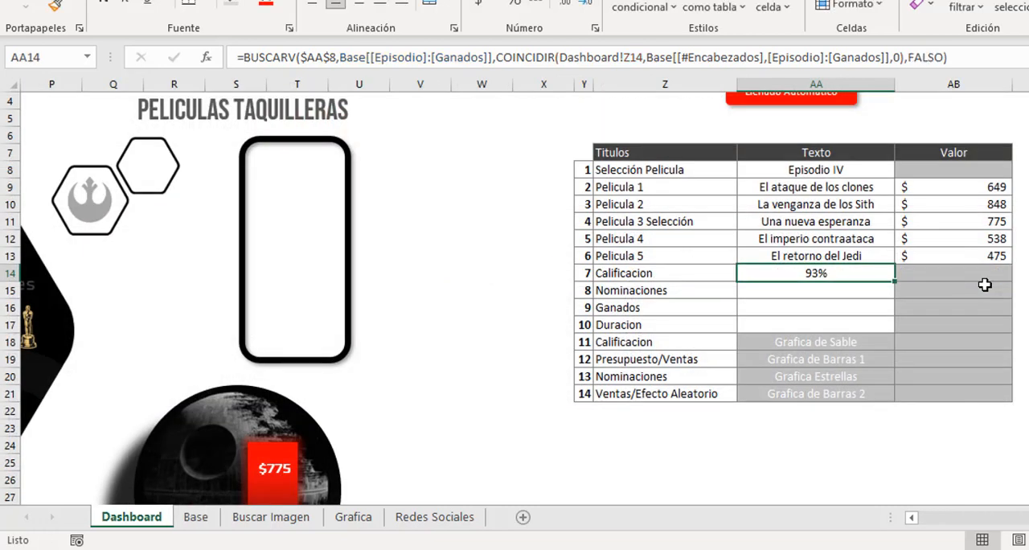
# Copy the Calificacion lookup formula from AA14 into the Nominaciones cell AA15.
pyautogui.press('F2')
pyautogui.press('Escape')
pyautogui.press('F2')
pyautogui.press('Escape')
pyautogui.hotkey('ctrl', 'c')
pyautogui.press('Down')
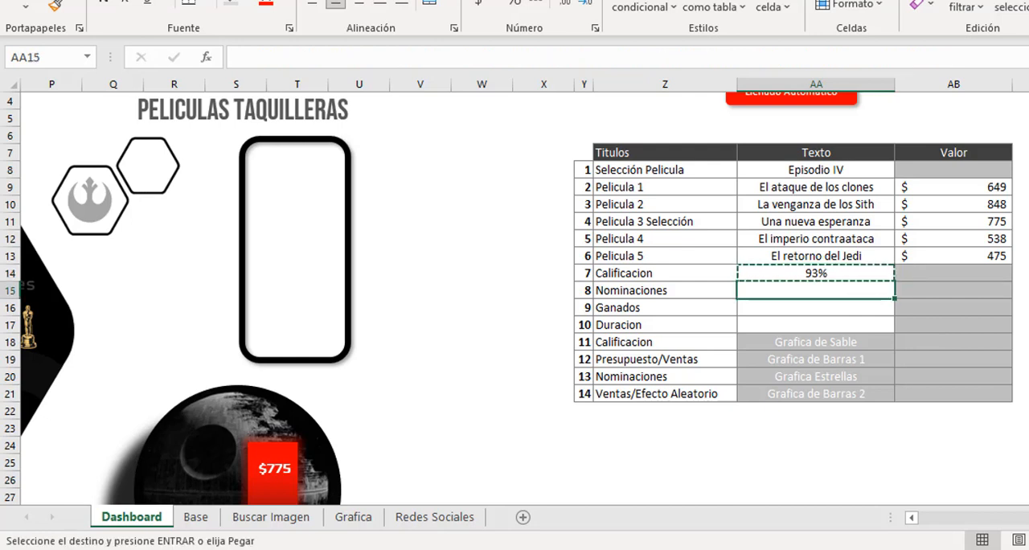
pyautogui.hotkey('ctrl', 'v')
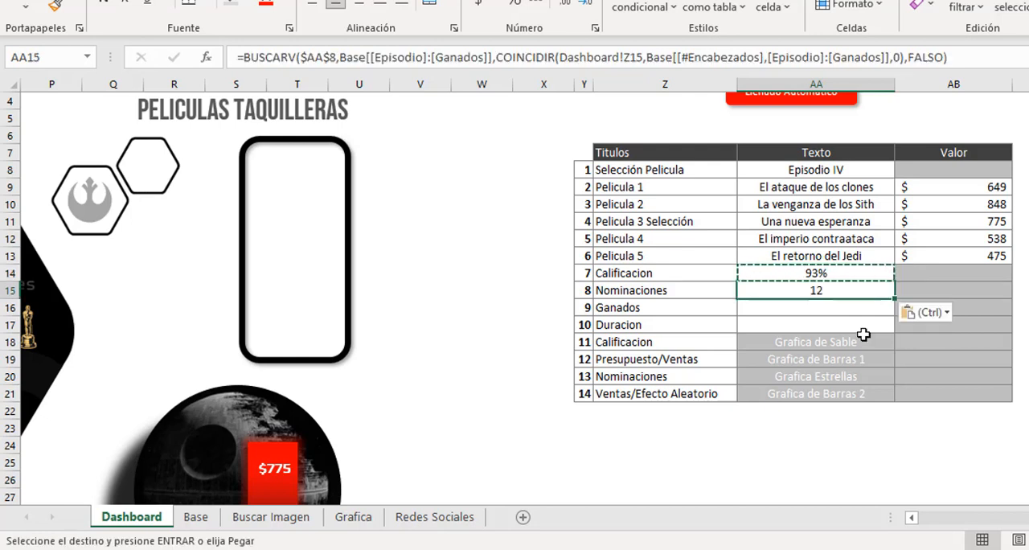
# Copy the Nominaciones formula from AA15 into the Ganados cell AA16.
pyautogui.press('Escape')
pyautogui.click(843, 305)
pyautogui.click(851, 287)
pyautogui.hotkey('ctrl', 'c')
pyautogui.click(846, 306)
pyautogui.hotkey('ctrl', 'v')
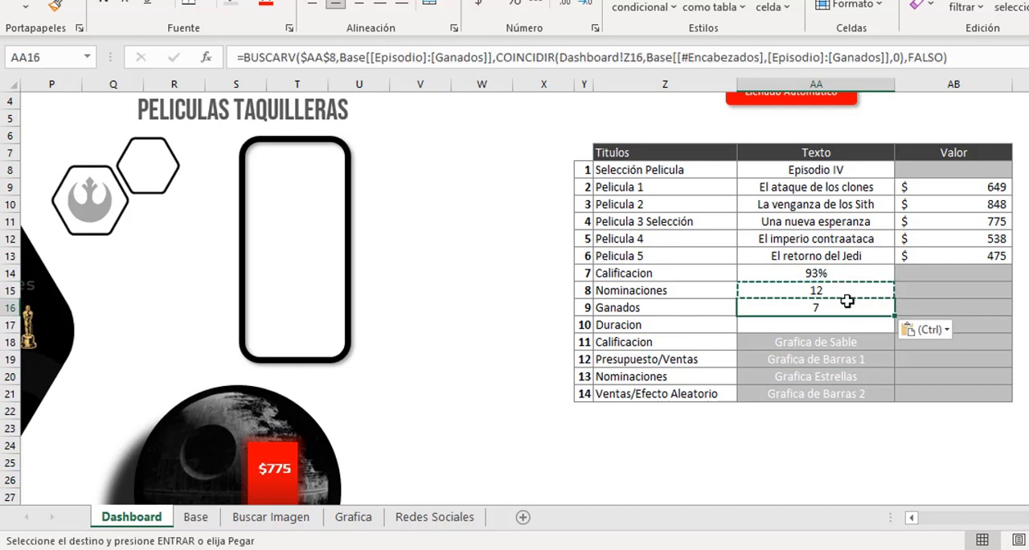
# Paste only the copied lookup formula into the Duracion cell AA17 and end the copy mode.
pyautogui.click(834, 328)
pyautogui.rightClick(834, 328)
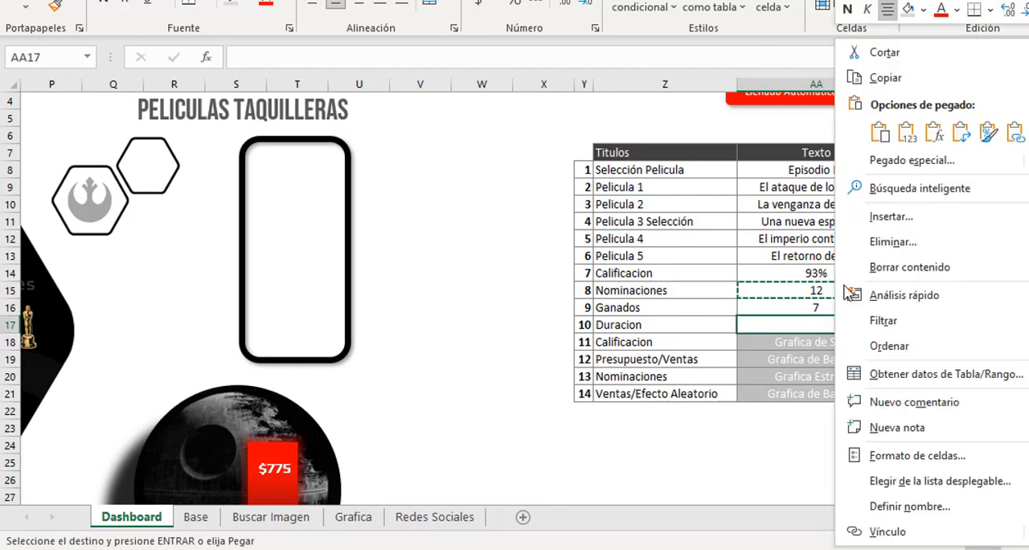
pyautogui.click(938, 135)
pyautogui.press('Escape')
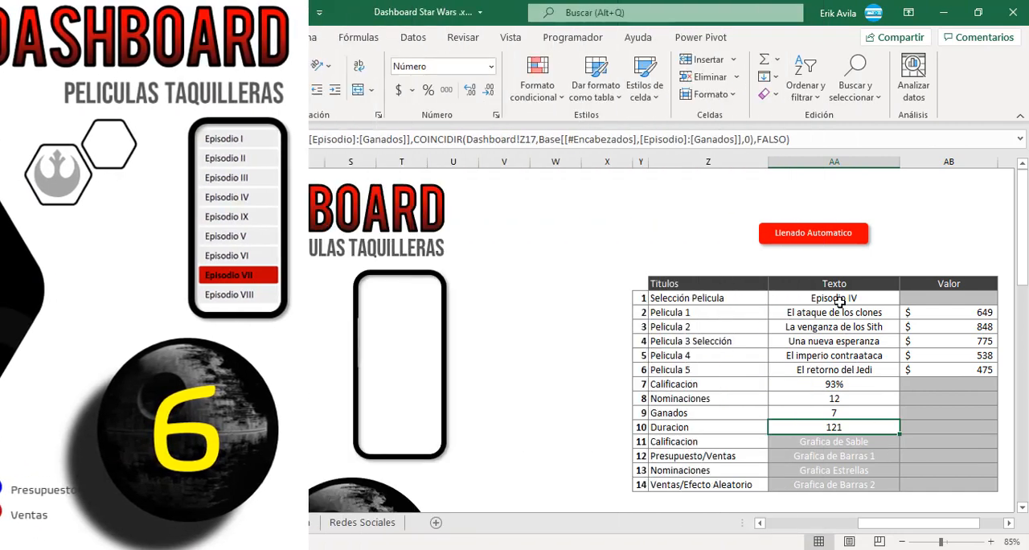
# Examine the dashboard's timeline of movie images and release years.
pyautogui.moveTo(894, 526); pyautogui.dragTo(754, 518)
pyautogui.scroll(-3, 281, 350)
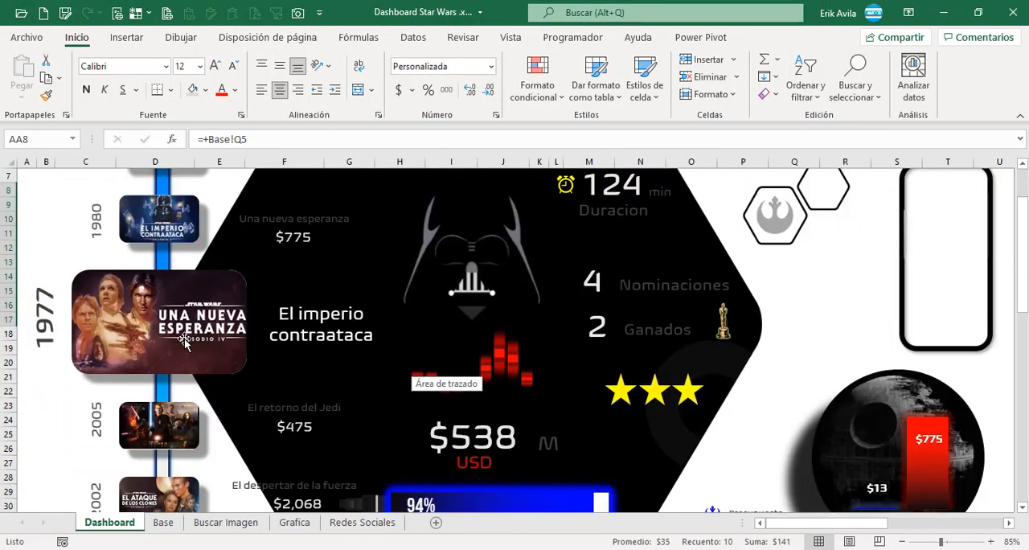
pyautogui.scroll(3, 169, 341)
pyautogui.scroll(-3, 109, 311)
pyautogui.click(137, 308)
pyautogui.scroll(3, 136, 308)
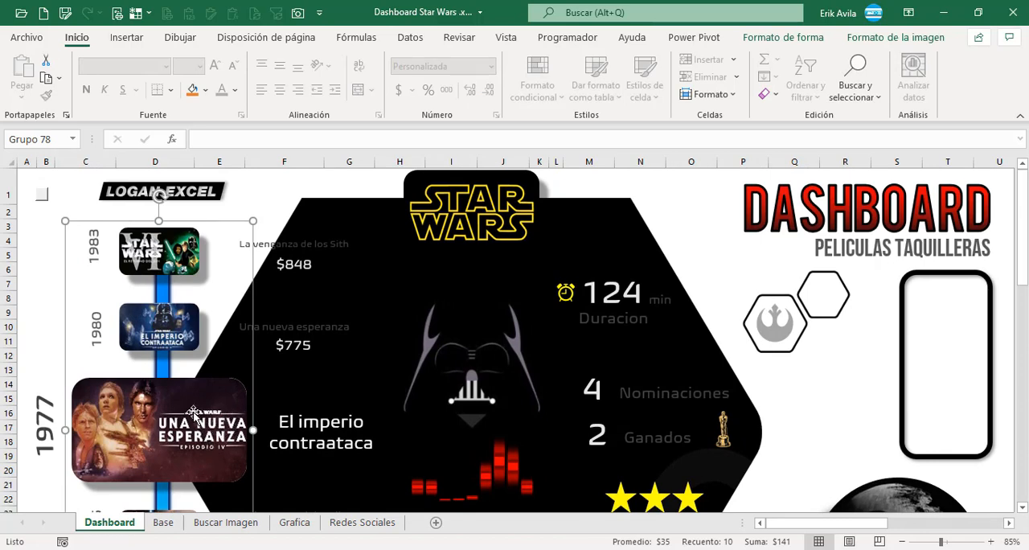
pyautogui.click(36, 262)
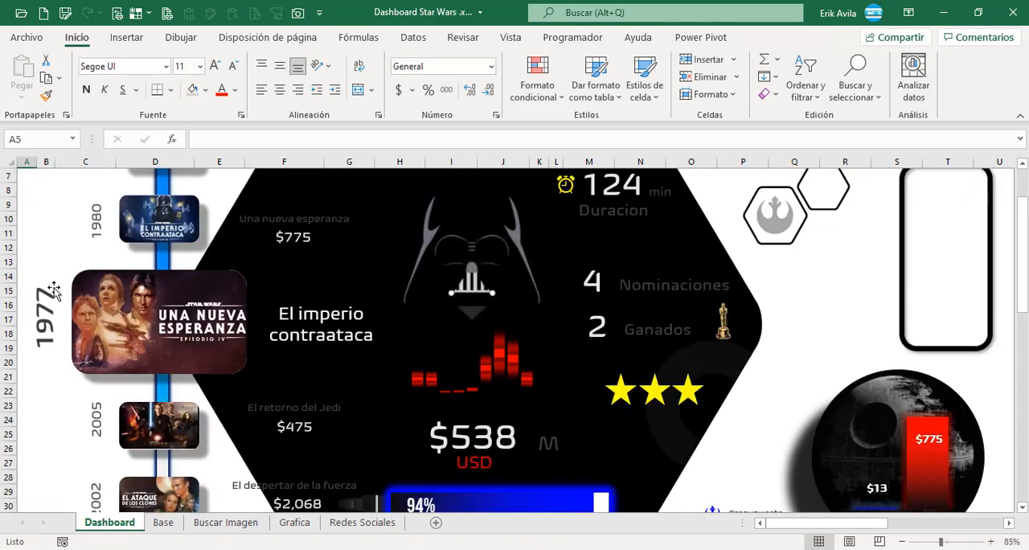
# Examine the movie title and sales text boxes beside the timeline, checking whether they are linked to cells.
pyautogui.click(324, 244)
pyautogui.scroll(-1, 338, 269)
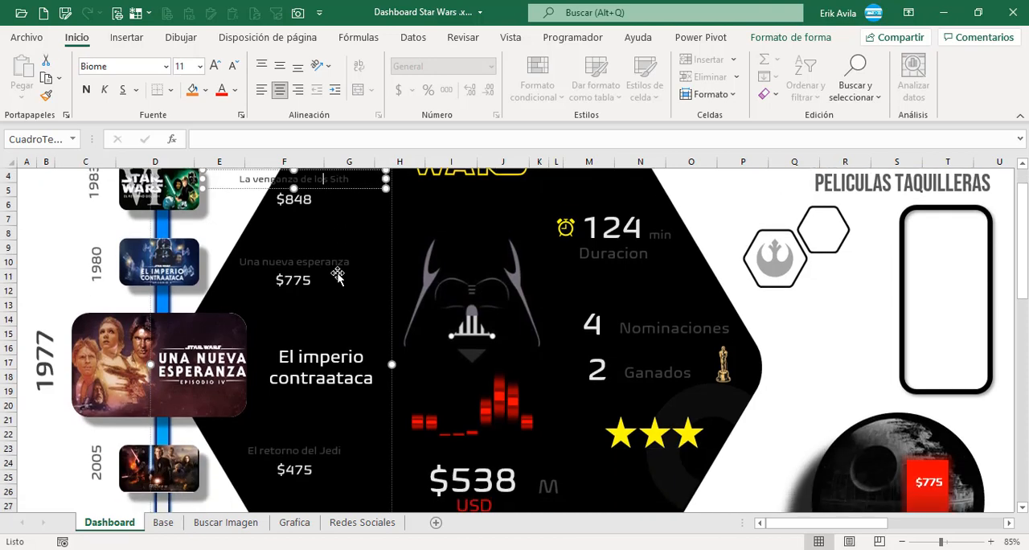
pyautogui.click(330, 262)
pyautogui.click(309, 280)
pyautogui.click(325, 378)
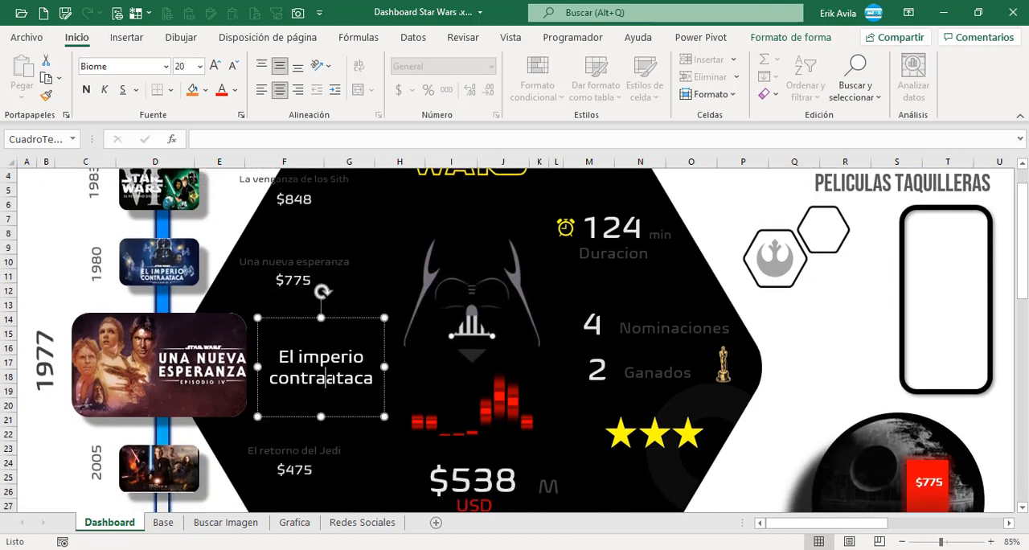
pyautogui.scroll(-2, 313, 400)
pyautogui.click(303, 384)
pyautogui.click(303, 384)
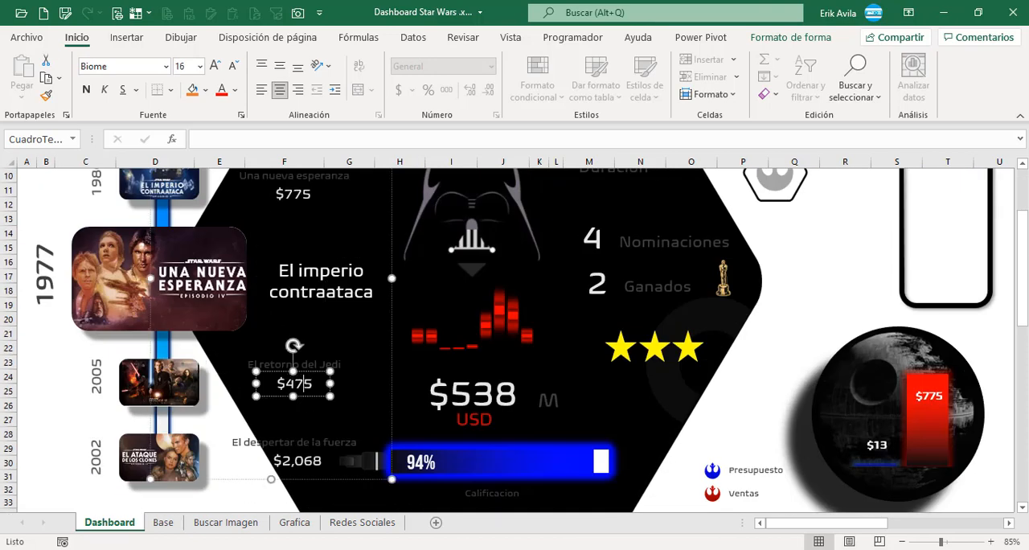
pyautogui.scroll(3, 309, 383)
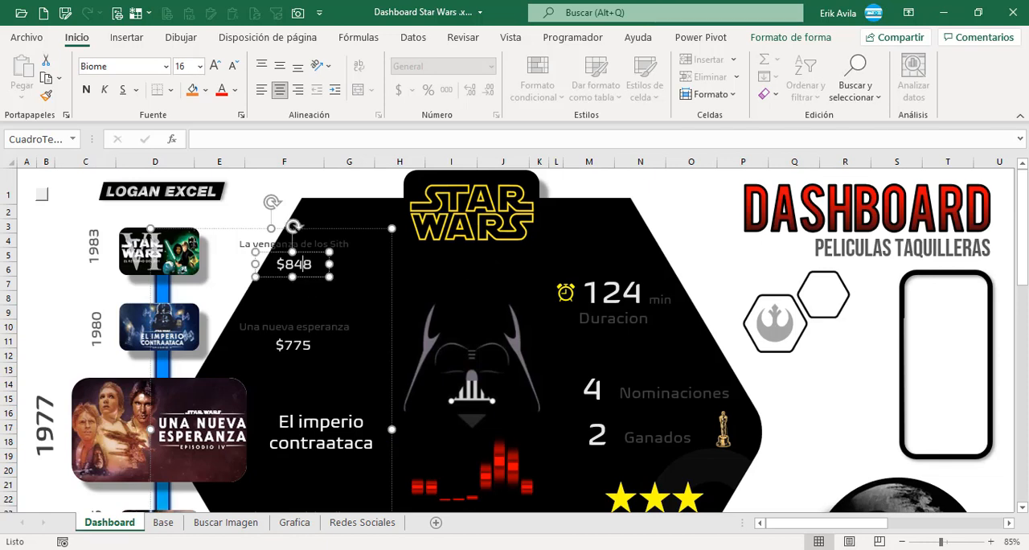
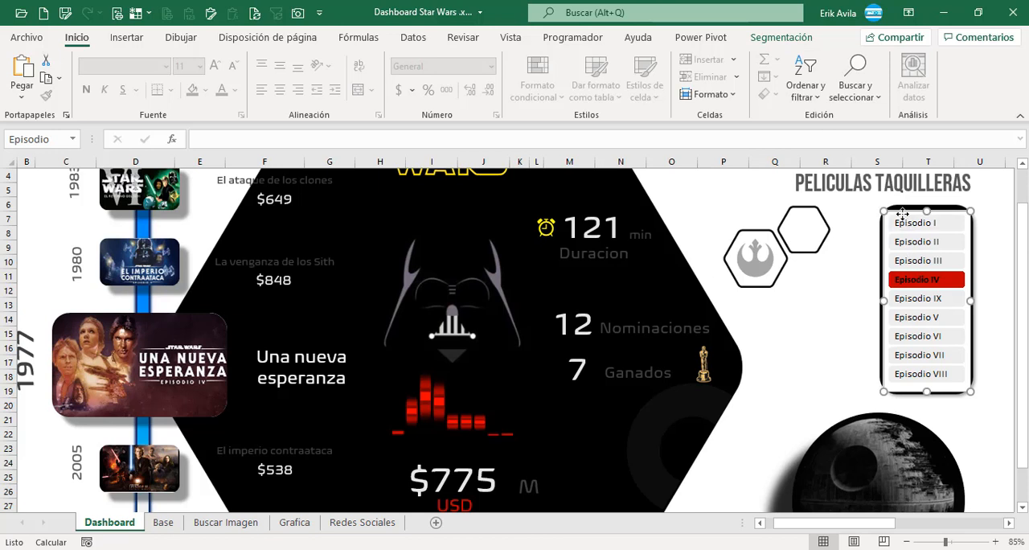
# Deselect the Episodio slicer and switch the dashboard to the expanded view without the ribbon.
pyautogui.rightClick(905, 223)
pyautogui.click(794, 269)
pyautogui.click(995, 257)
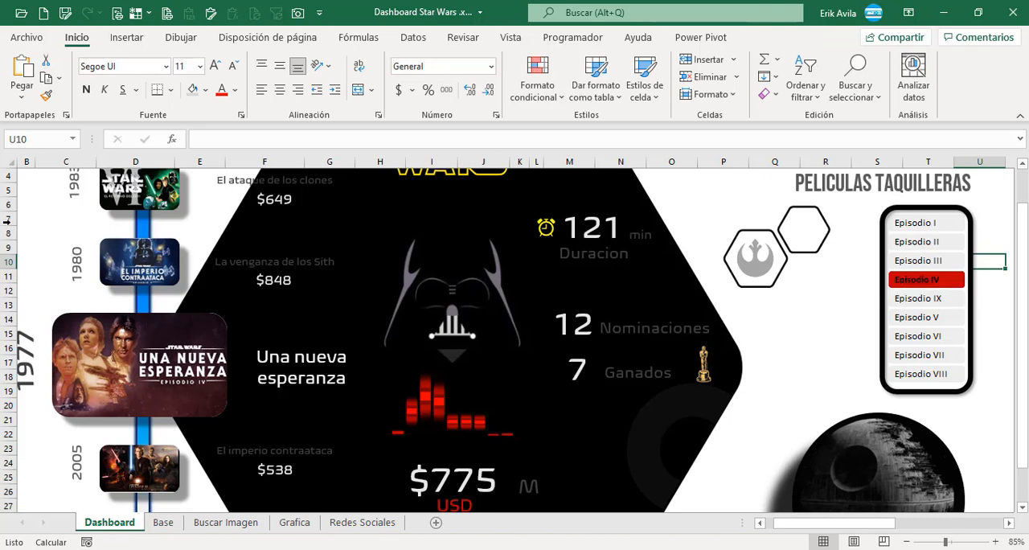
pyautogui.scroll(1, 7, 221)
pyautogui.click(23, 193)
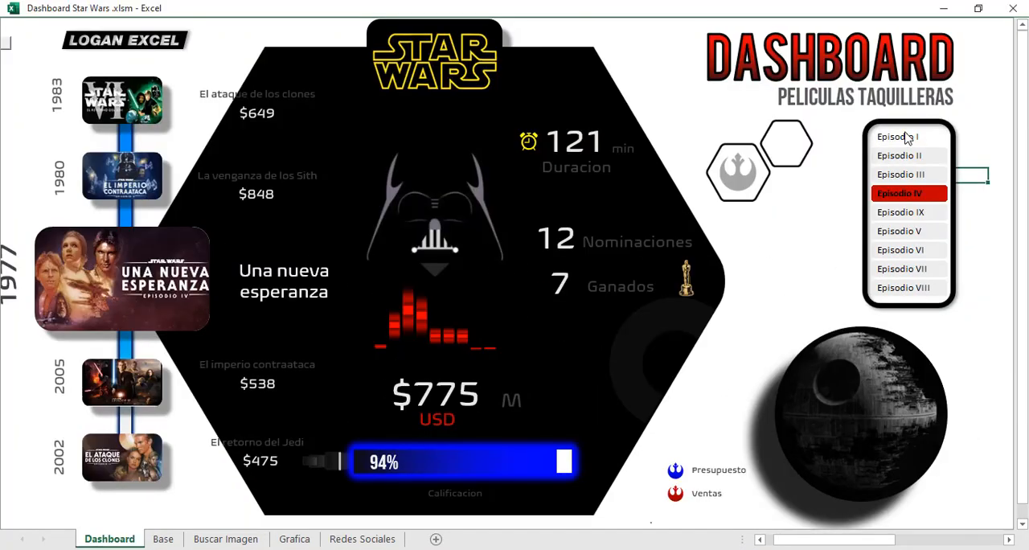
# Test the dashboard by filtering the Episodio slicer through several episodes in turn, ending with Episodio IX.
pyautogui.click(908, 156)
pyautogui.click(910, 177)
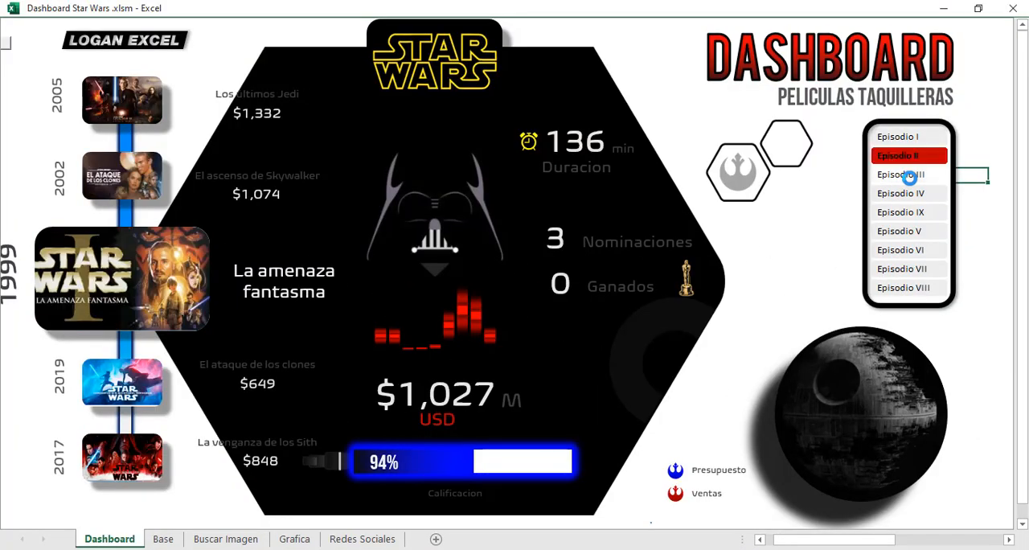
pyautogui.click(907, 257)
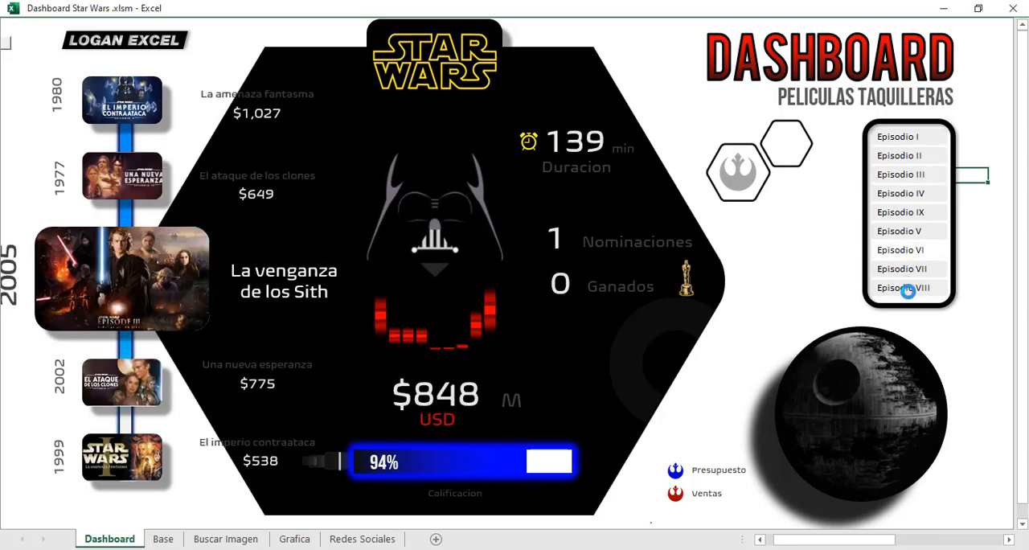
pyautogui.click(907, 289)
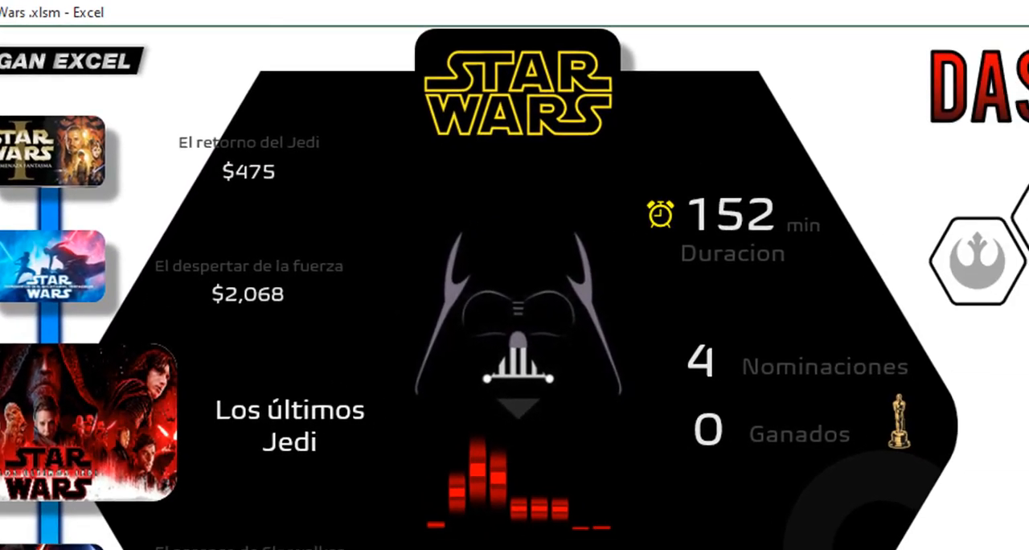
pyautogui.click(930, 276)
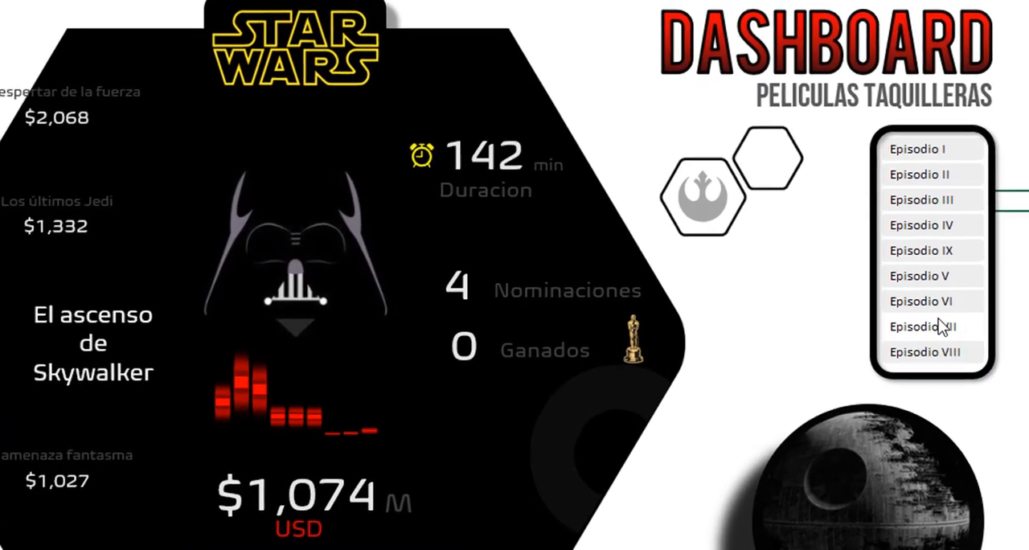
pyautogui.click(941, 325)
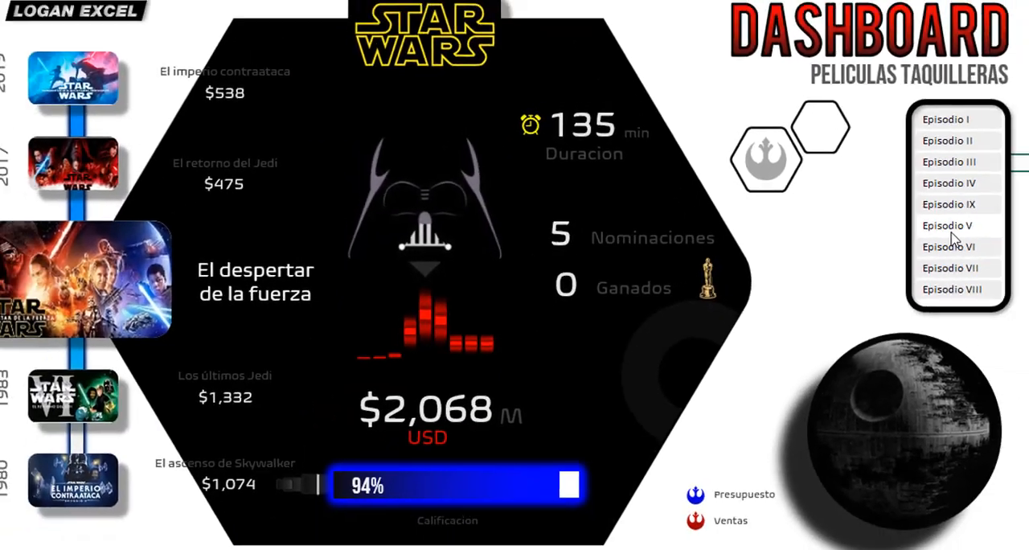
pyautogui.click(951, 229)
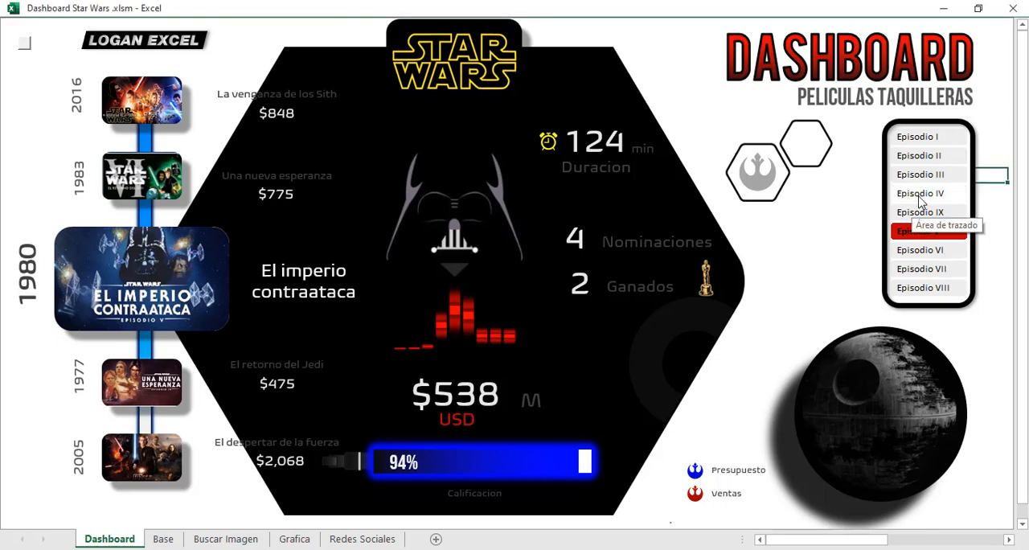
pyautogui.click(921, 193)
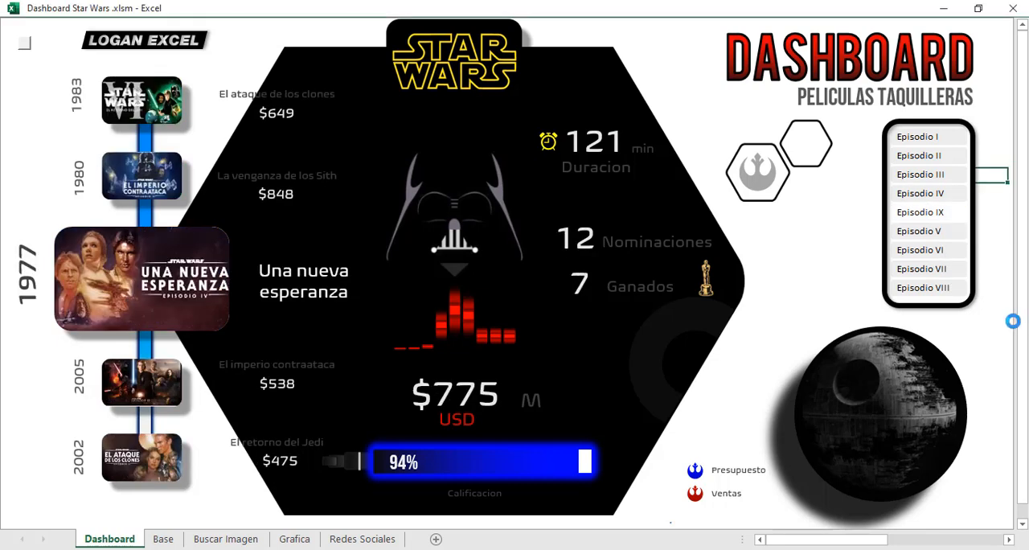
pyautogui.click(921, 211)
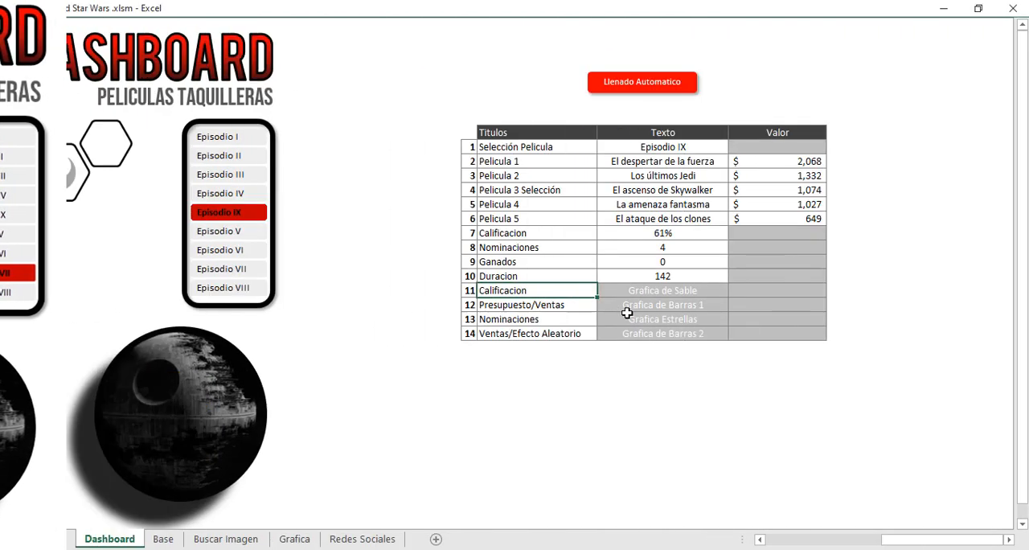
# Examine the chart entries at the end of the Titulos table and the lightsaber rating chart on the dashboard.
pyautogui.click(639, 319)
pyautogui.click(654, 294)
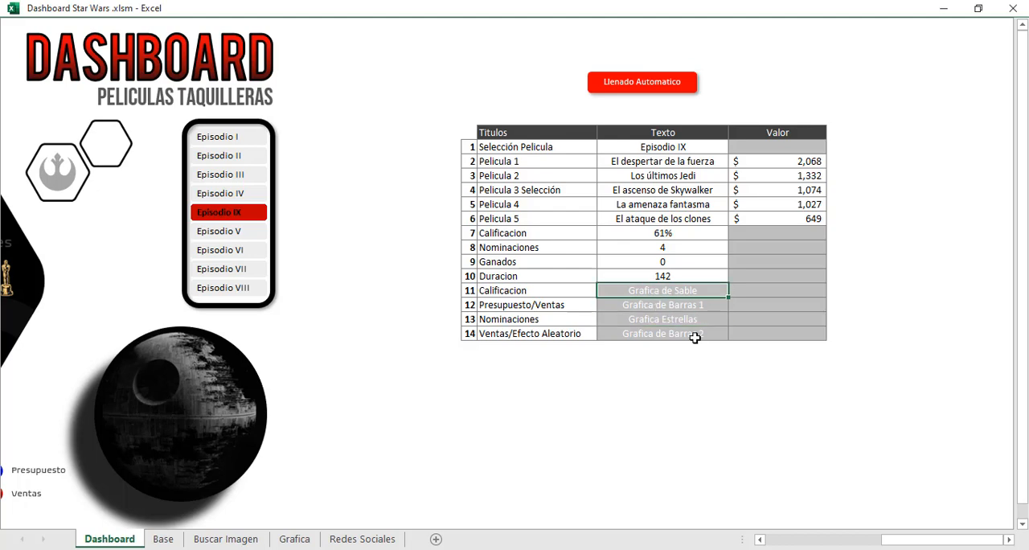
pyautogui.moveTo(961, 543); pyautogui.dragTo(814, 539)
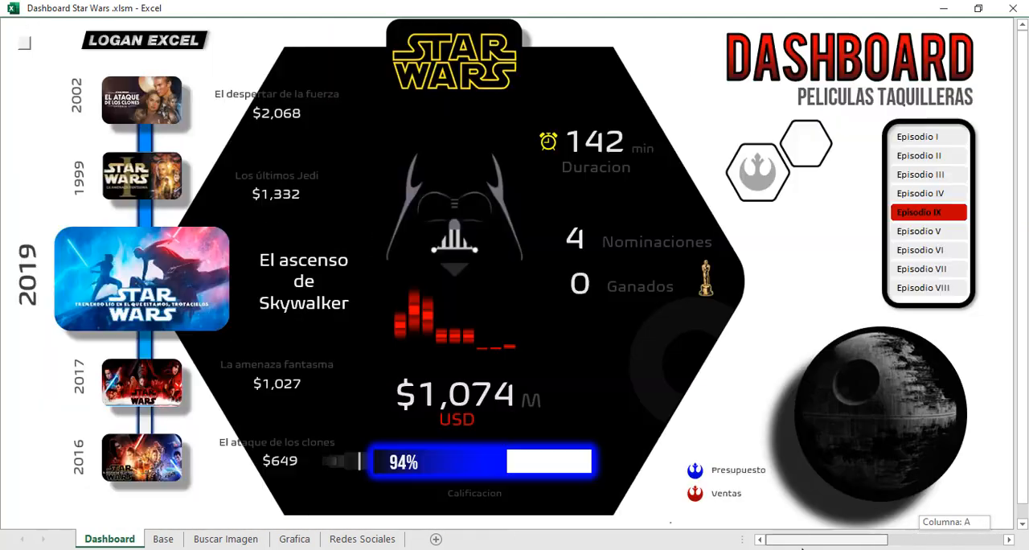
pyautogui.click(510, 462)
pyautogui.click(494, 460)
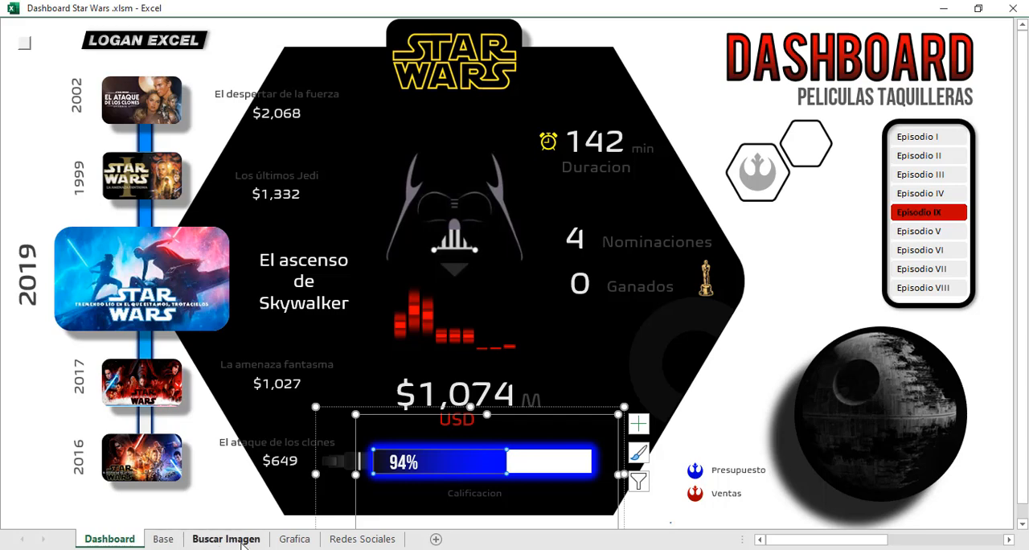
# Examine the Sable chart and its Avance source cells on the Grafica sheet.
pyautogui.click(295, 539)
pyautogui.scroll(6, 322, 315)
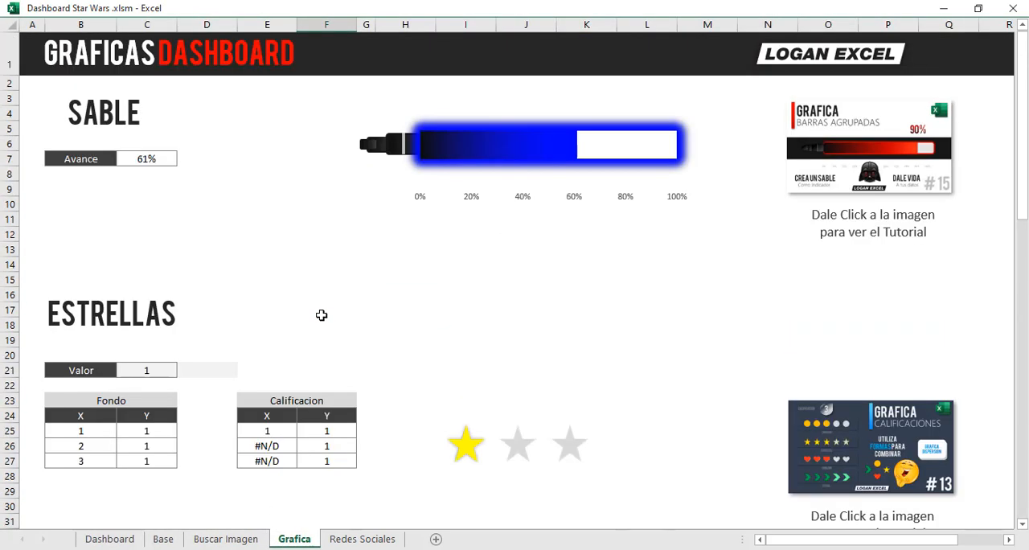
pyautogui.click(359, 219)
pyautogui.click(452, 149)
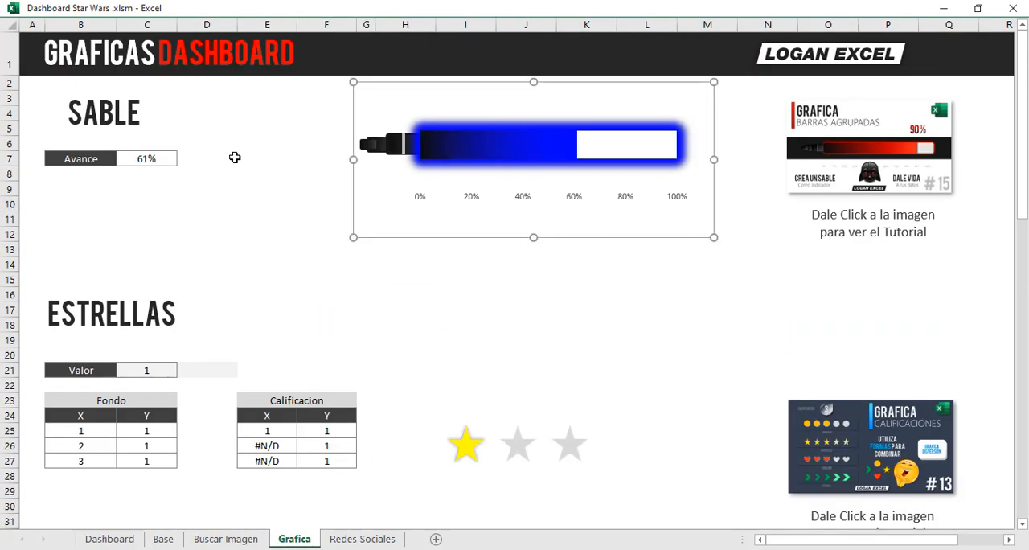
pyautogui.click(143, 159)
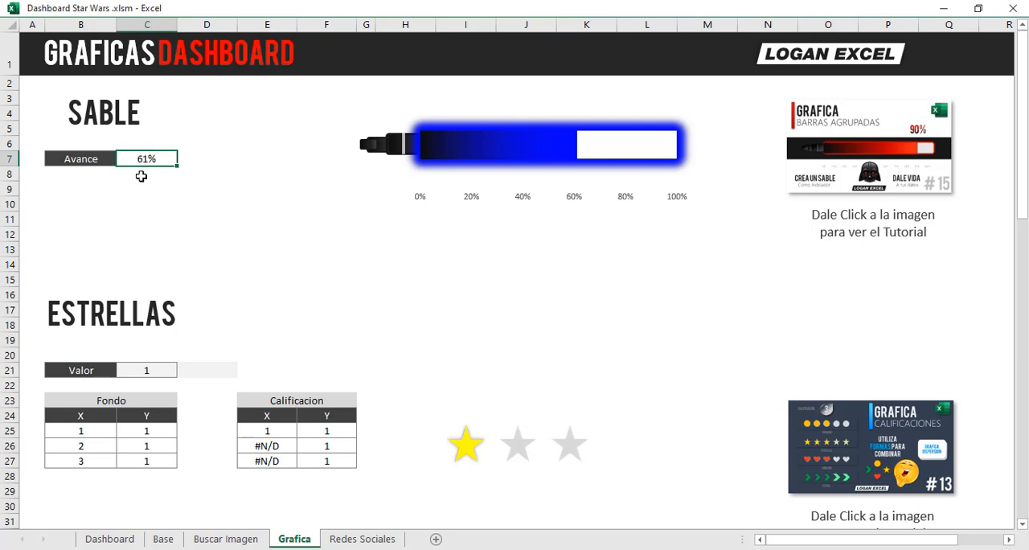
pyautogui.click(94, 161)
pyautogui.click(150, 187)
pyautogui.click(152, 163)
# Rename the Avance label in B7 under Sable as Calificacion.
pyautogui.click(86, 158)
pyautogui.write('Ca')
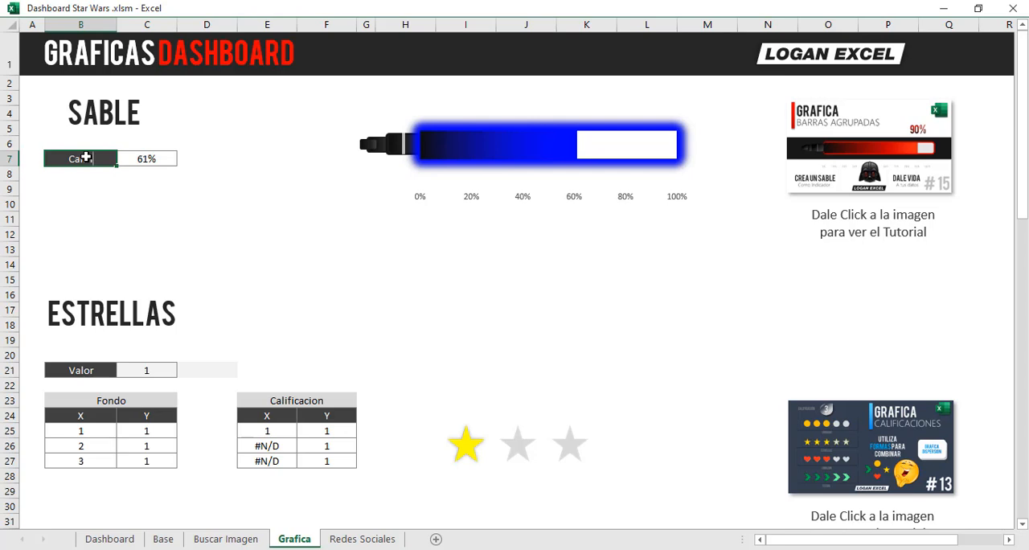
pyautogui.write('lificacion')
pyautogui.press('Return')
# Start a BUSCARV formula in the Calificacion cell C7 with the Selección Pelicula text on the Dashboard sheet as lookup value.
pyautogui.press('Down')
pyautogui.press('Up')
pyautogui.press('Up')
pyautogui.press('Right')
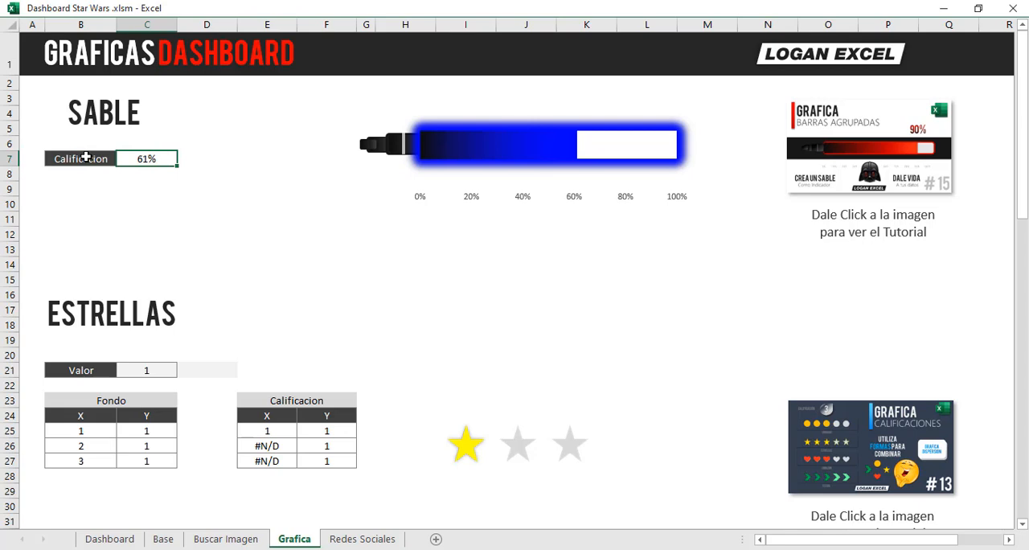
pyautogui.write('=bus')
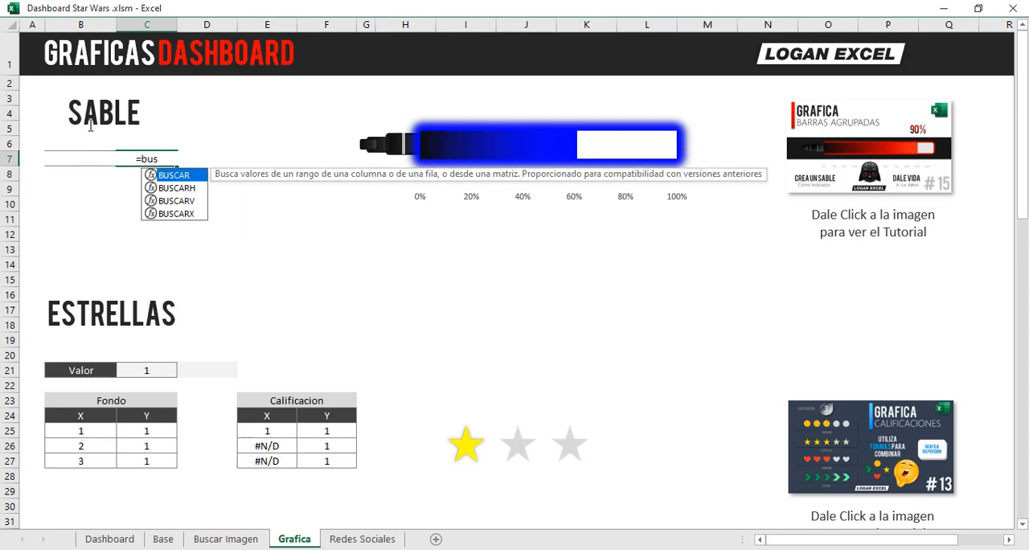
pyautogui.doubleClick(168, 201)
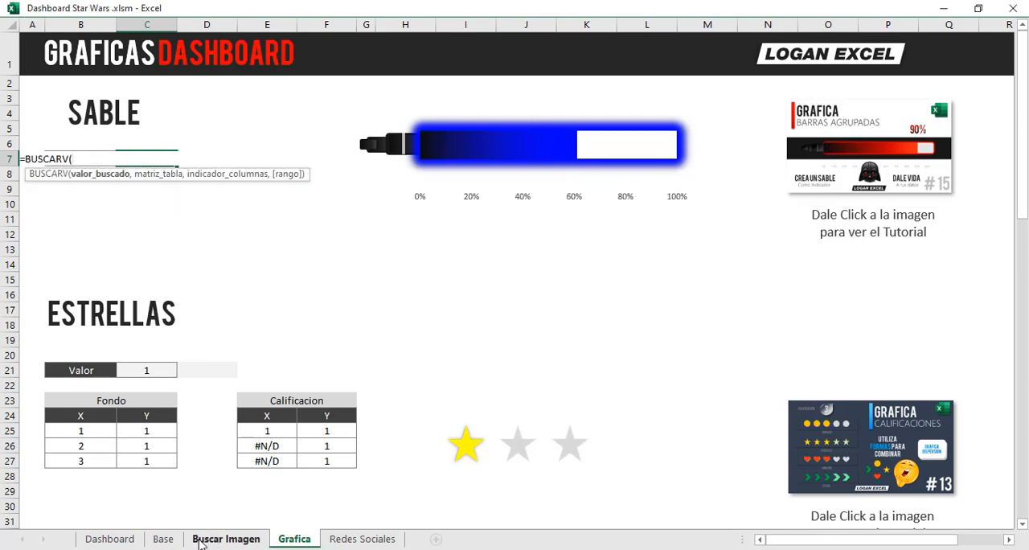
pyautogui.click(164, 538)
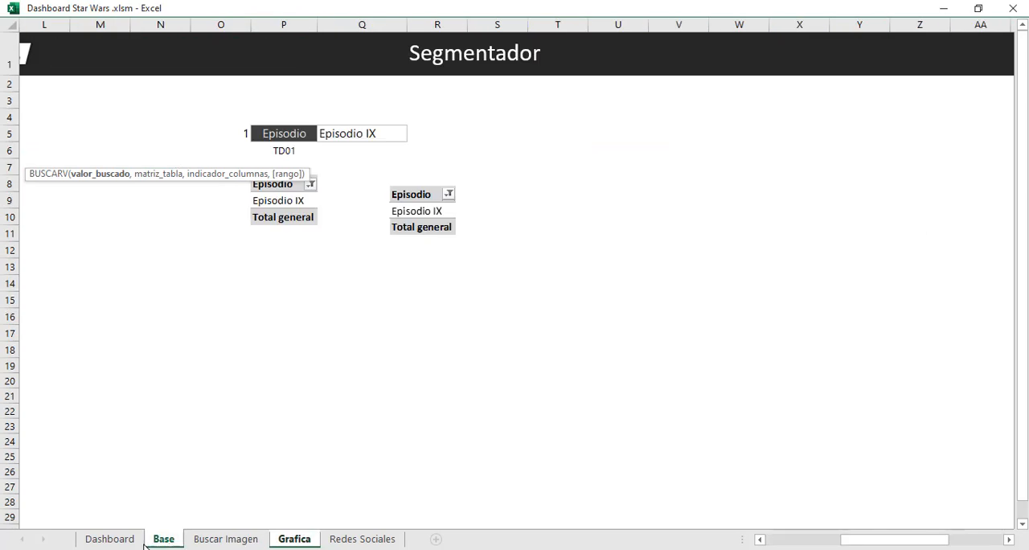
pyautogui.click(109, 538)
pyautogui.moveTo(828, 545); pyautogui.dragTo(919, 545)
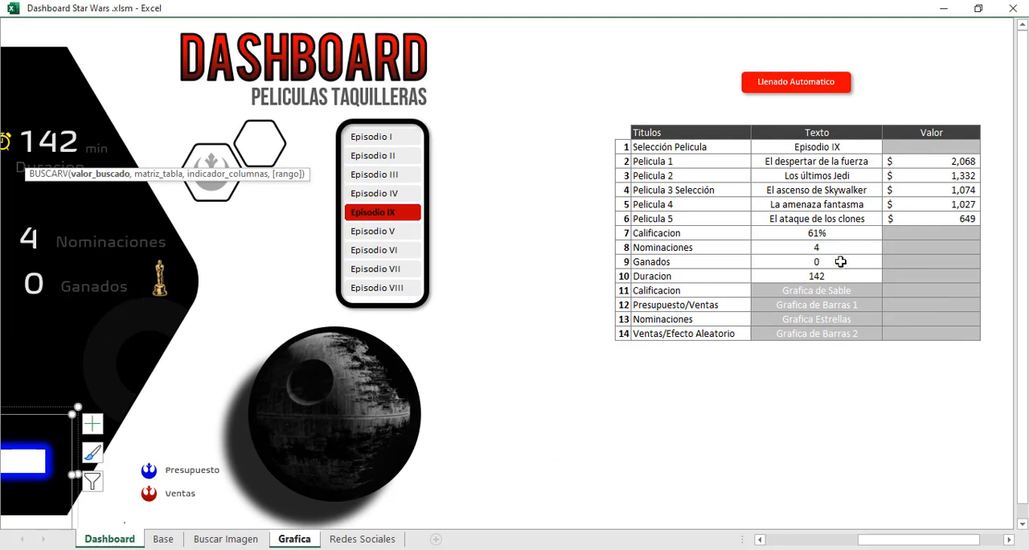
pyautogui.click(820, 153)
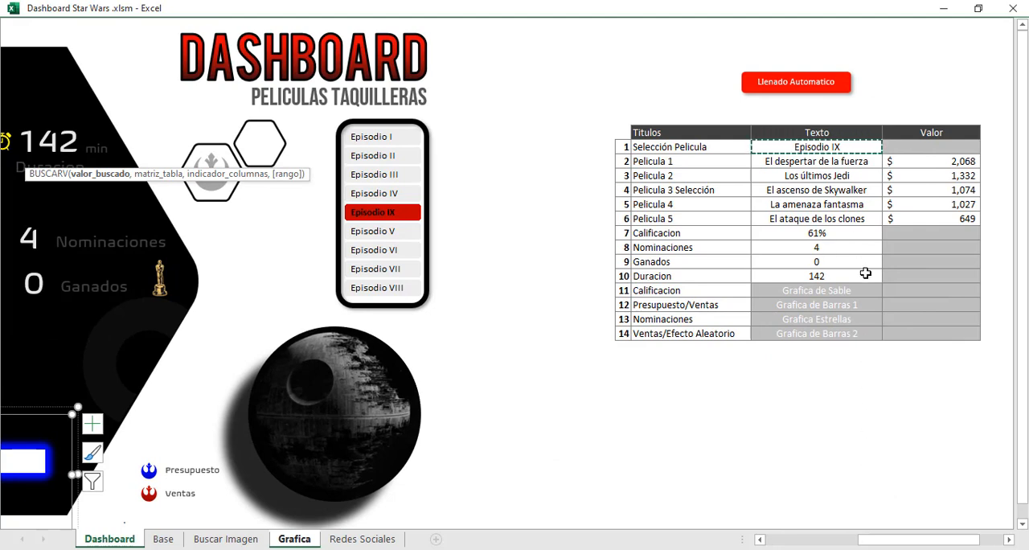
pyautogui.write(',')
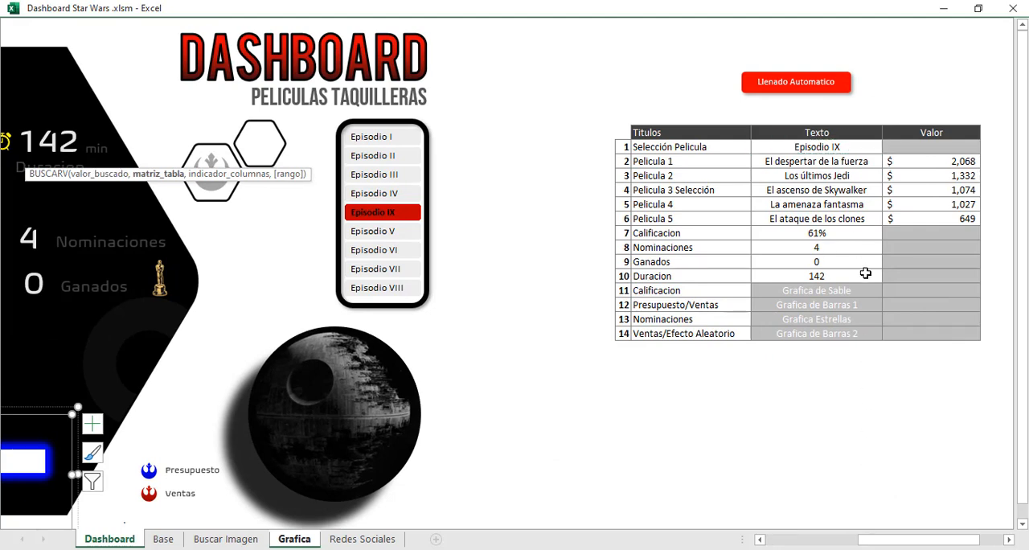
# Complete the BUSCARV formula with Base range C6:H14 as the table, returning the Calificacion column.
pyautogui.click(163, 539)
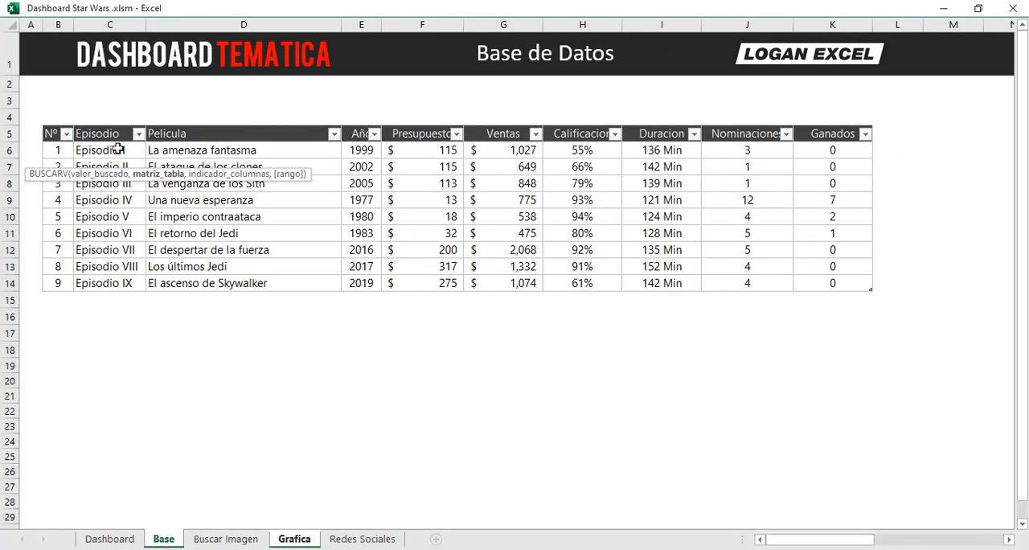
pyautogui.moveTo(118, 151); pyautogui.dragTo(552, 287)
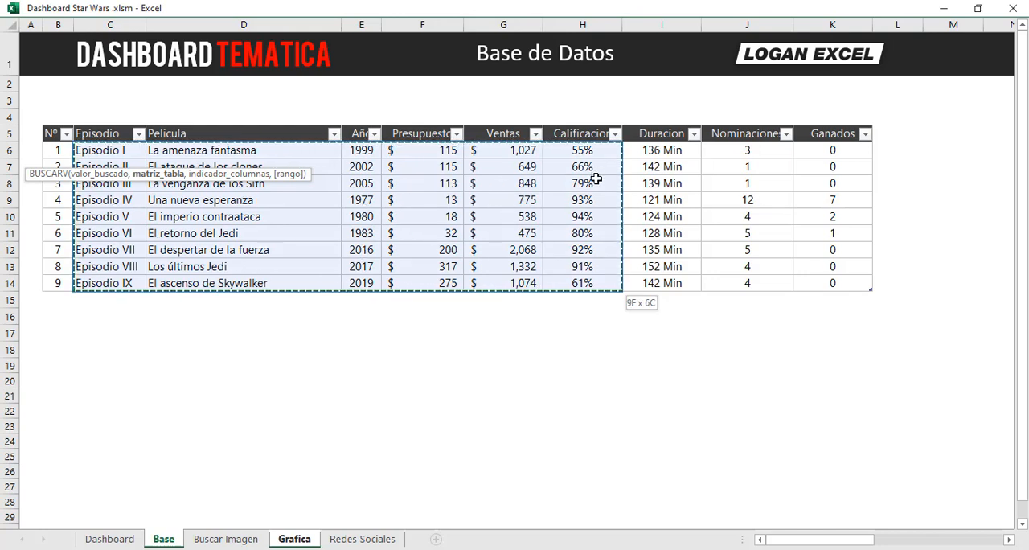
pyautogui.write(',')
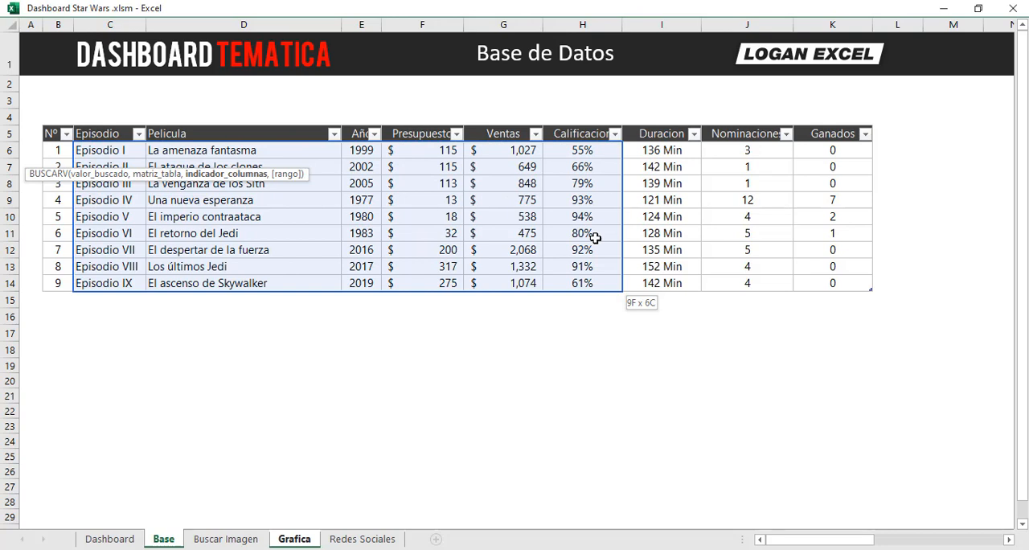
pyautogui.write(',')
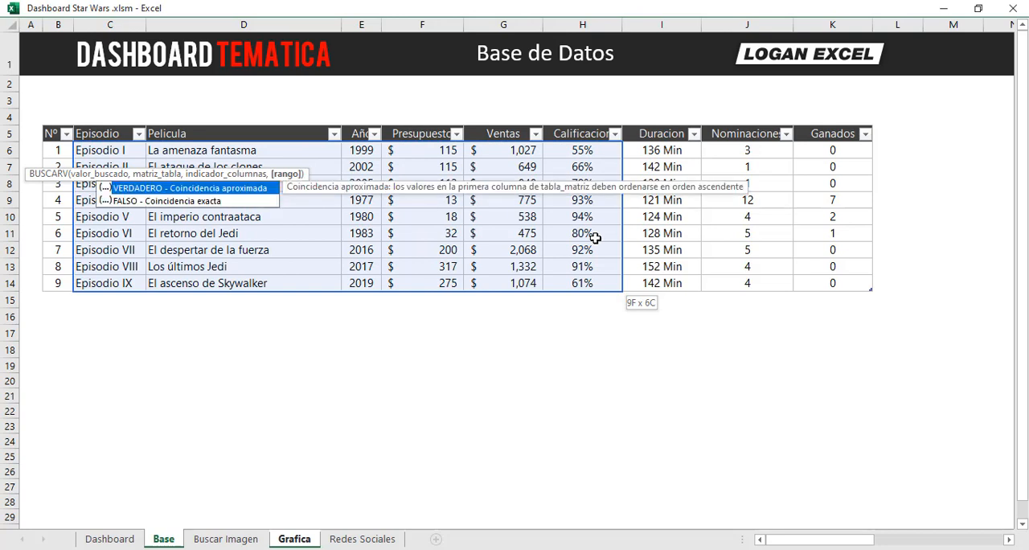
pyautogui.press('Return')
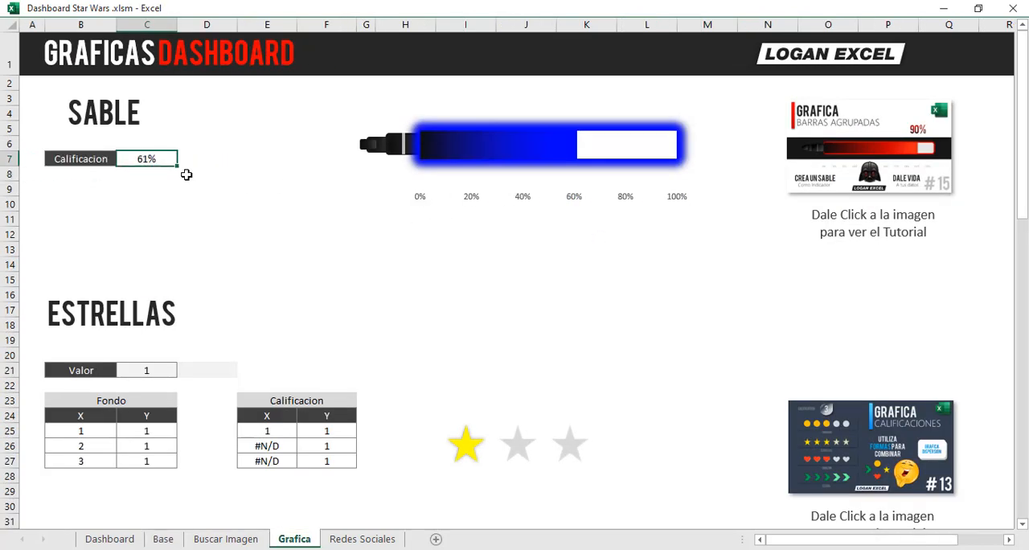
# Nudge the lightsaber chart slightly to the right on the Dashboard sheet.
pyautogui.click(446, 161)
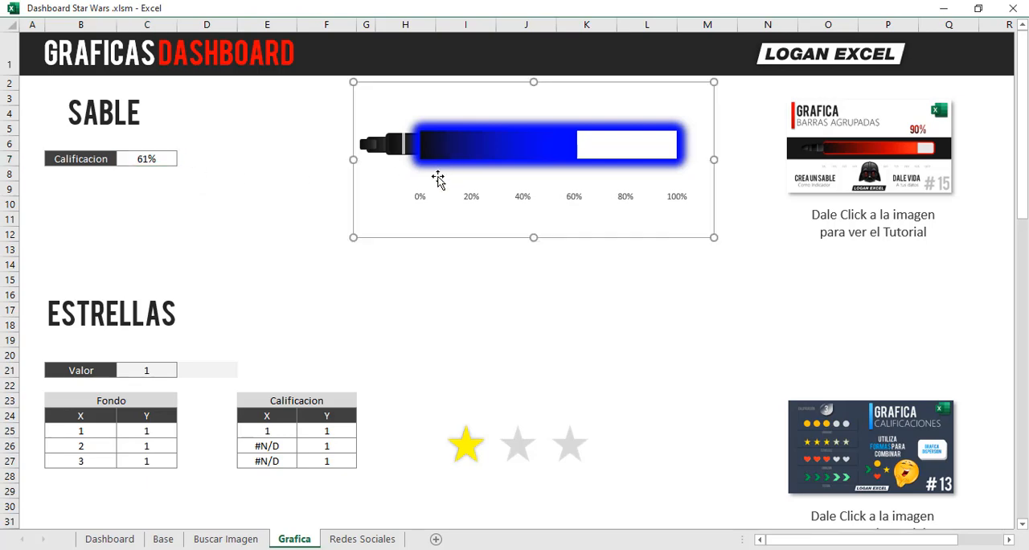
pyautogui.click(125, 539)
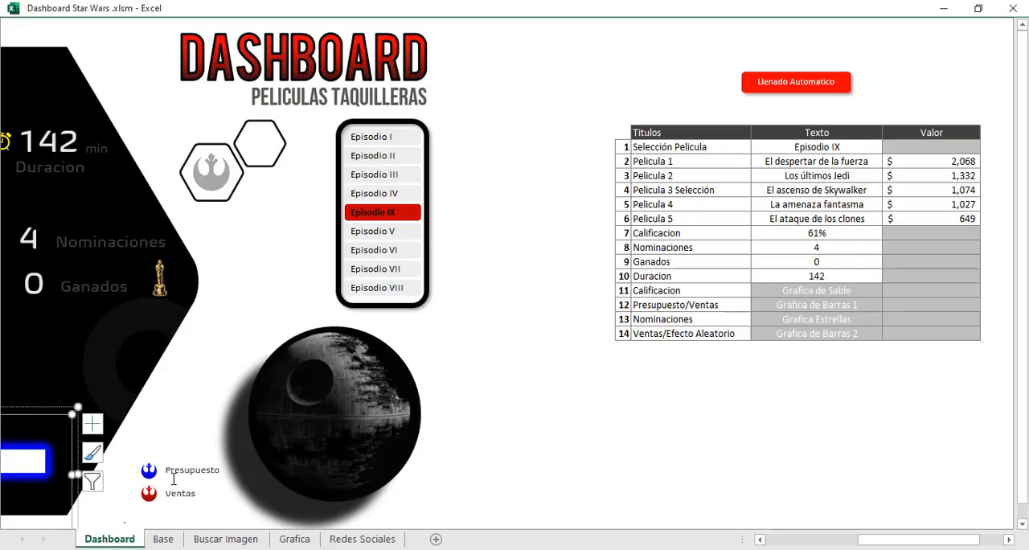
pyautogui.click(784, 537)
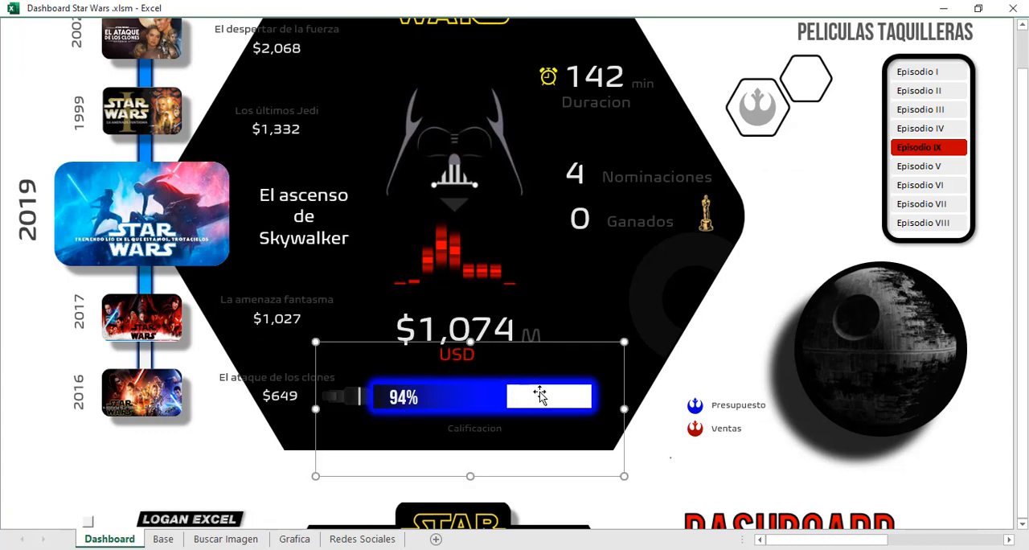
pyautogui.moveTo(567, 344); pyautogui.dragTo(573, 345)
# Link the rating percentage text box on the lightsaber to the Calificacion cell with the formula =$AA$14.
pyautogui.click(413, 386)
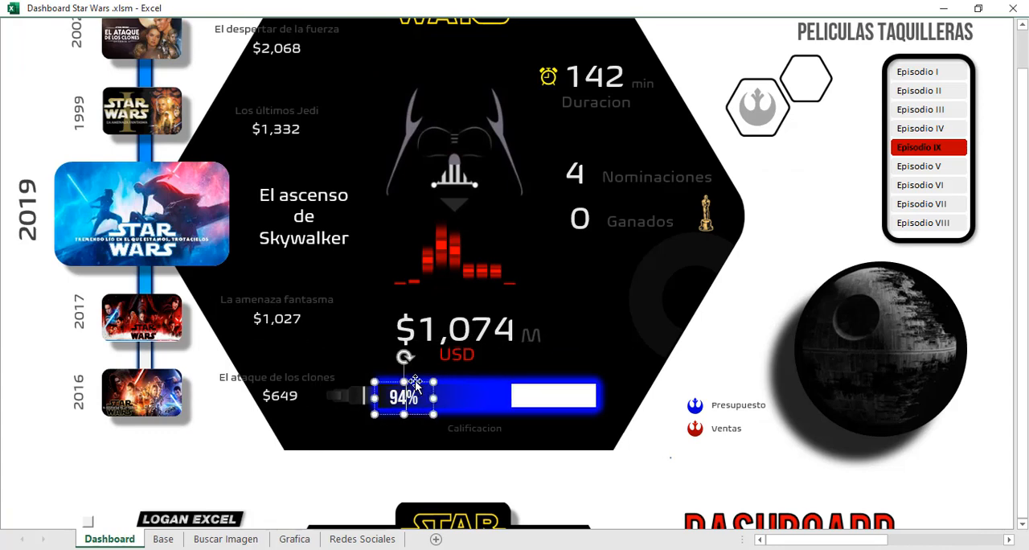
pyautogui.scroll(2, 27, 126)
pyautogui.click(27, 44)
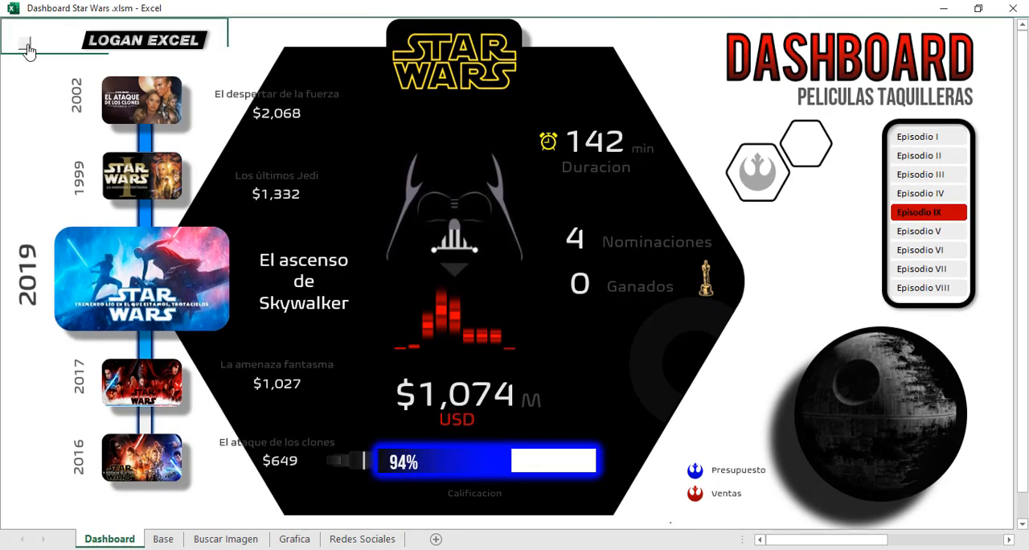
pyautogui.scroll(-5, 31, 130)
pyautogui.click(431, 363)
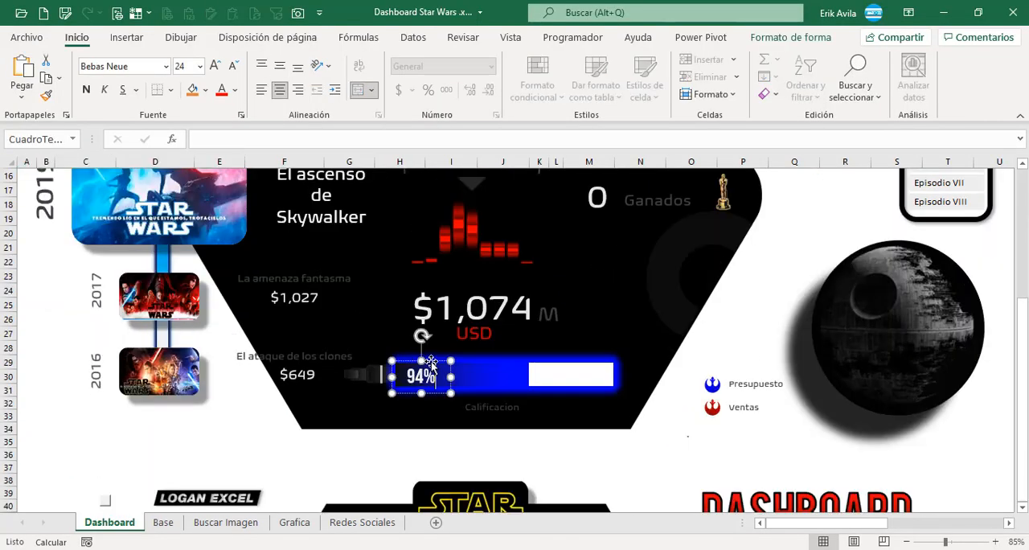
pyautogui.click(297, 142)
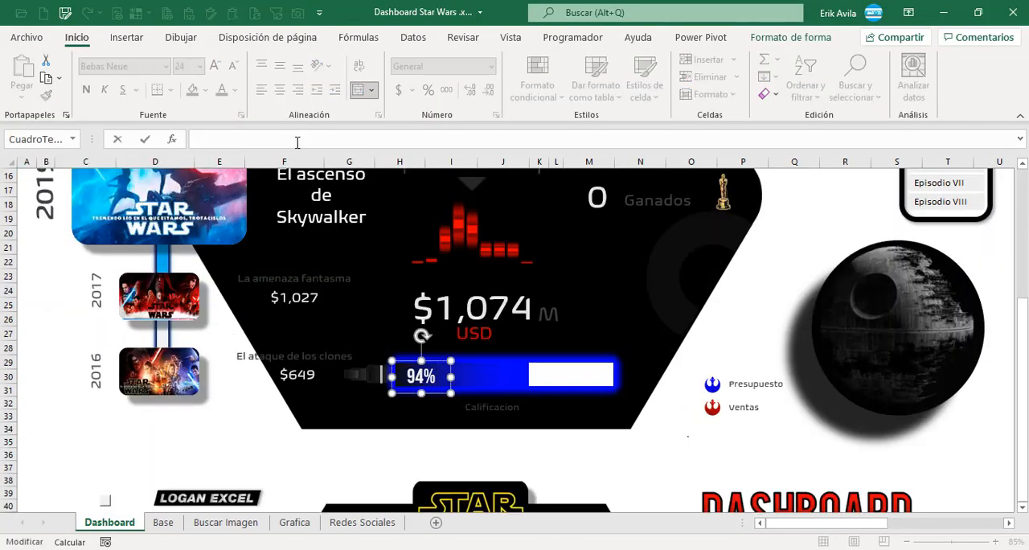
pyautogui.write('=')
pyautogui.click(867, 276)
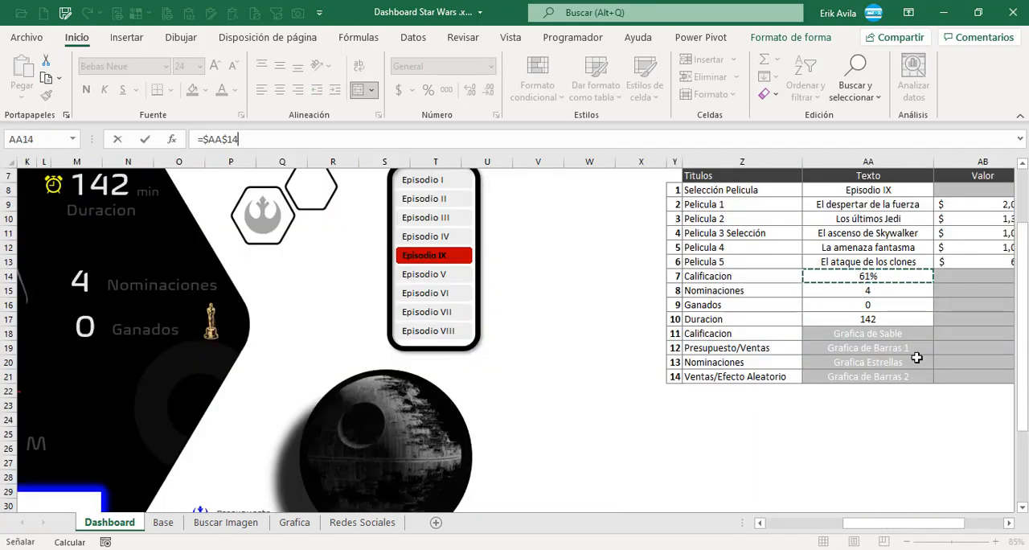
pyautogui.press('Return')
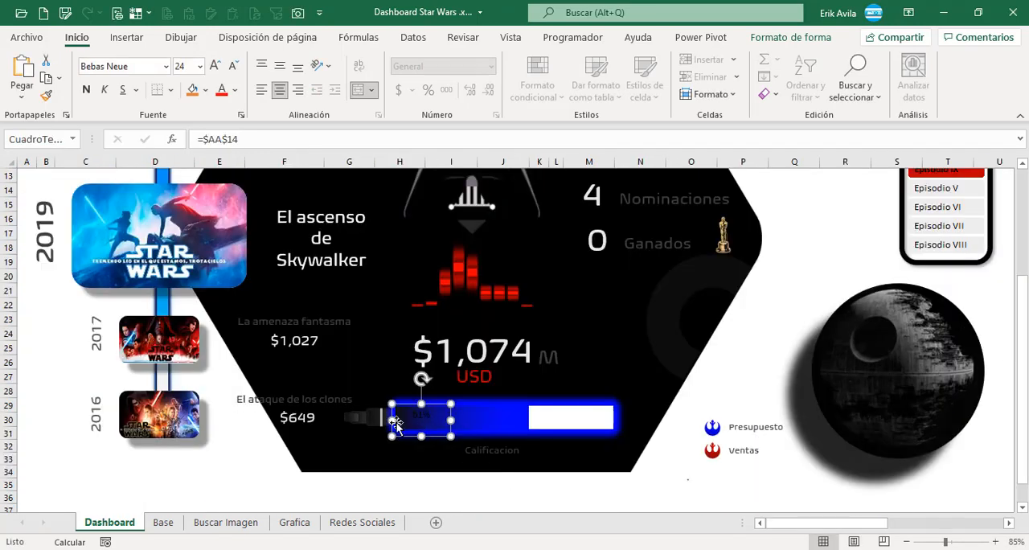
# Copy the formatting of La amenaza fantasma's sales text box onto the lightsaber's percentage text box.
pyautogui.click(308, 338)
pyautogui.click(314, 339)
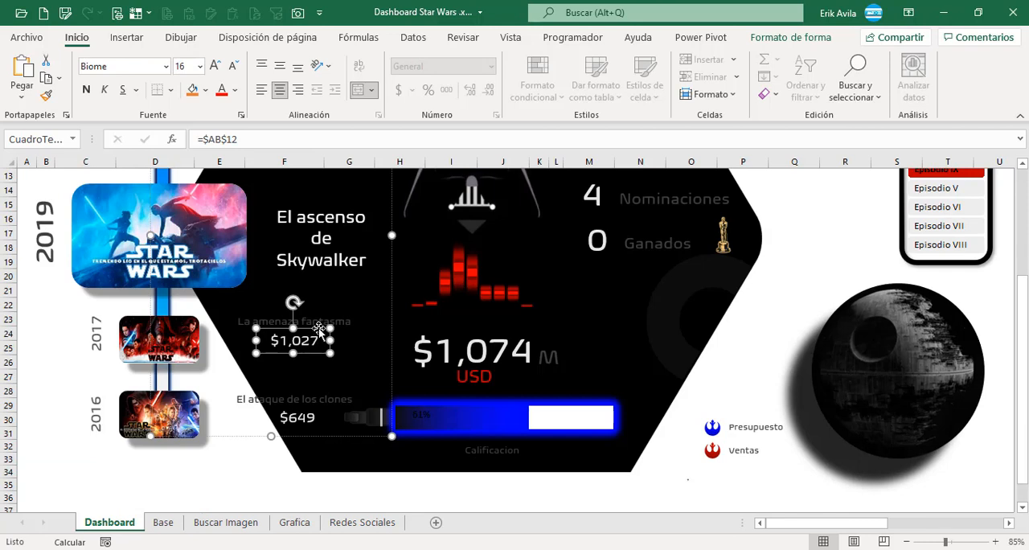
pyautogui.click(48, 98)
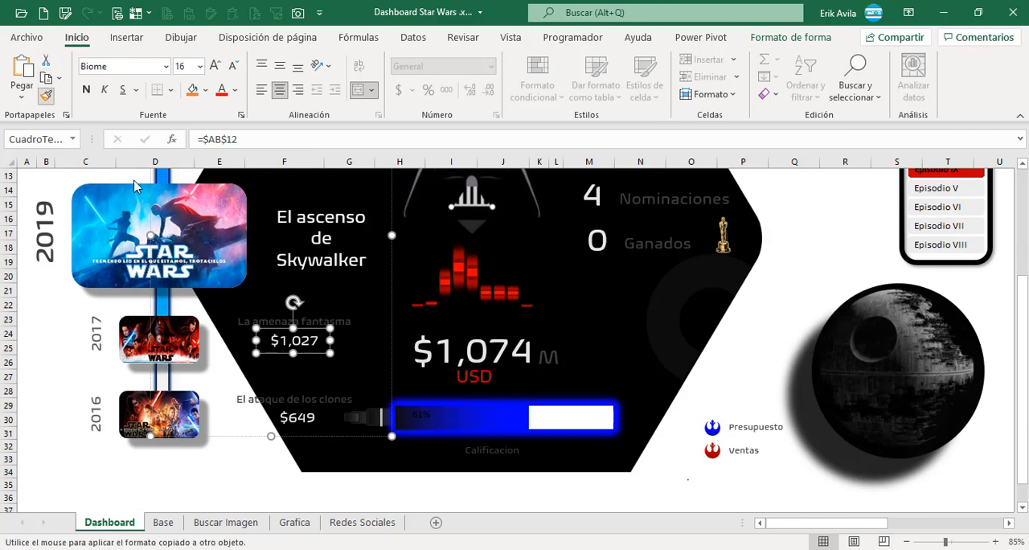
pyautogui.click(435, 419)
pyautogui.click(46, 348)
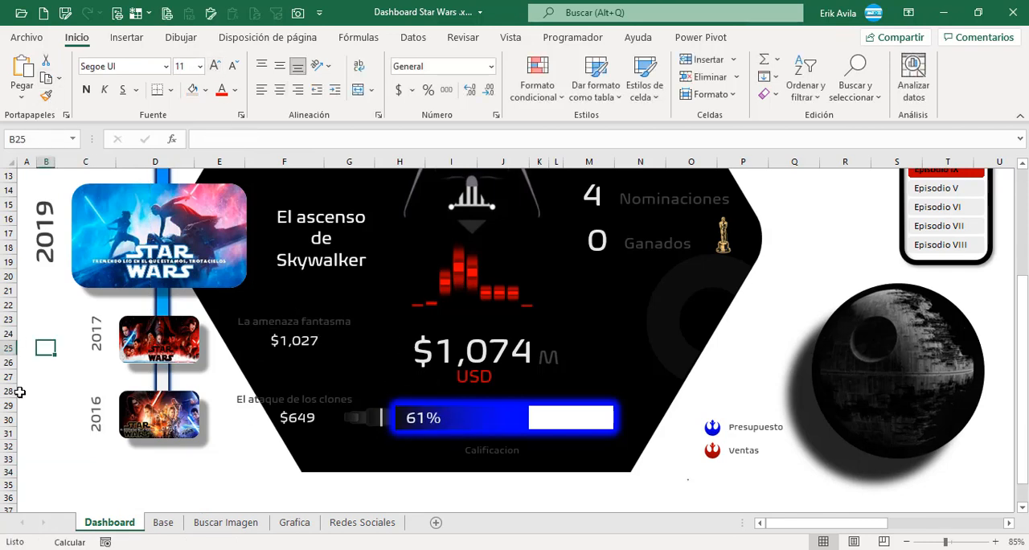
# Test the linked rating text and lightsaber chart by selecting Episodio VI and Episodio VII in the episode slicer.
pyautogui.scroll(4, 125, 291)
pyautogui.scroll(-2, 105, 292)
pyautogui.scroll(-1, 121, 320)
pyautogui.click(942, 251)
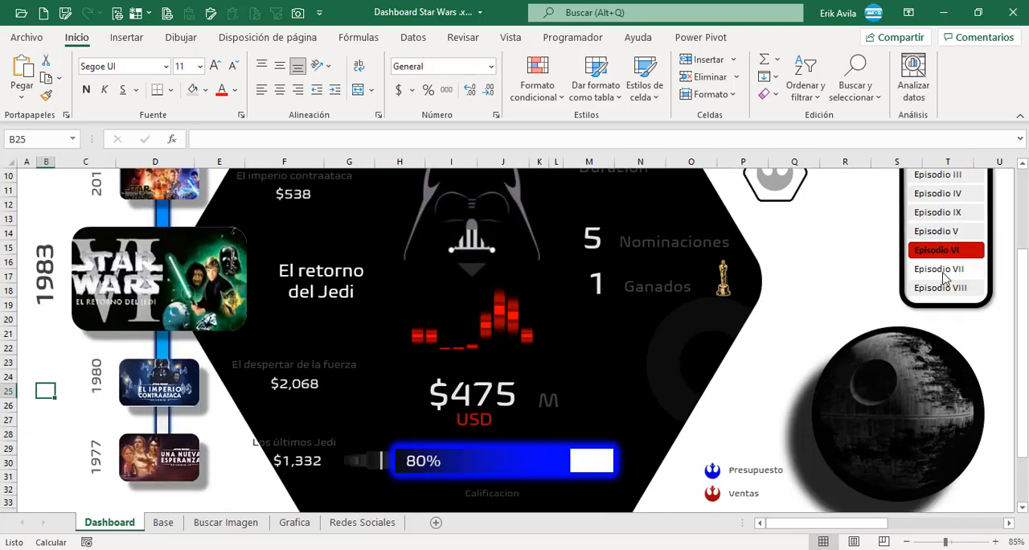
pyautogui.click(942, 270)
pyautogui.click(943, 276)
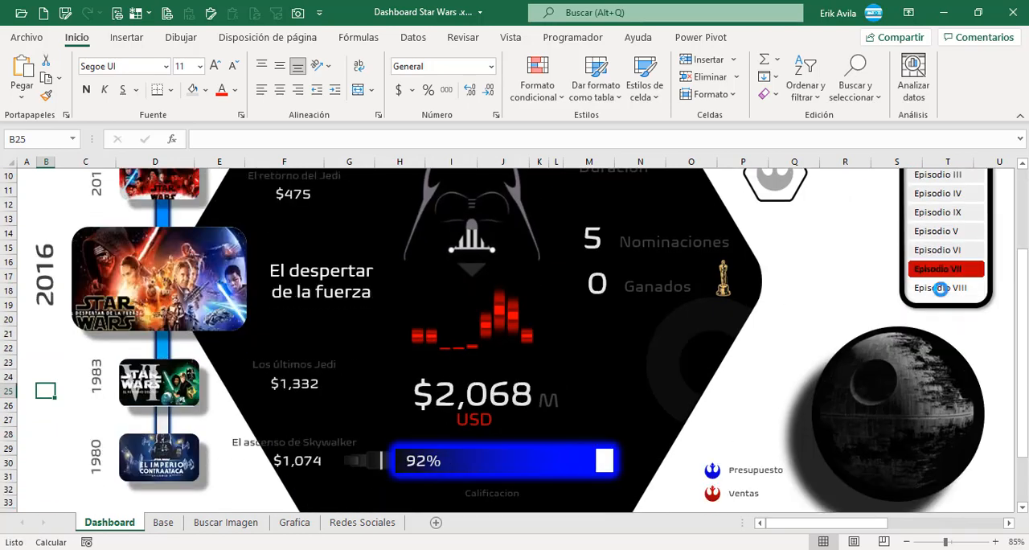
# Review the Grafica de Barras 1 entry in the Titulos table and the budget and sales bars in the finished dashboard sample.
pyautogui.moveTo(809, 523); pyautogui.dragTo(909, 527)
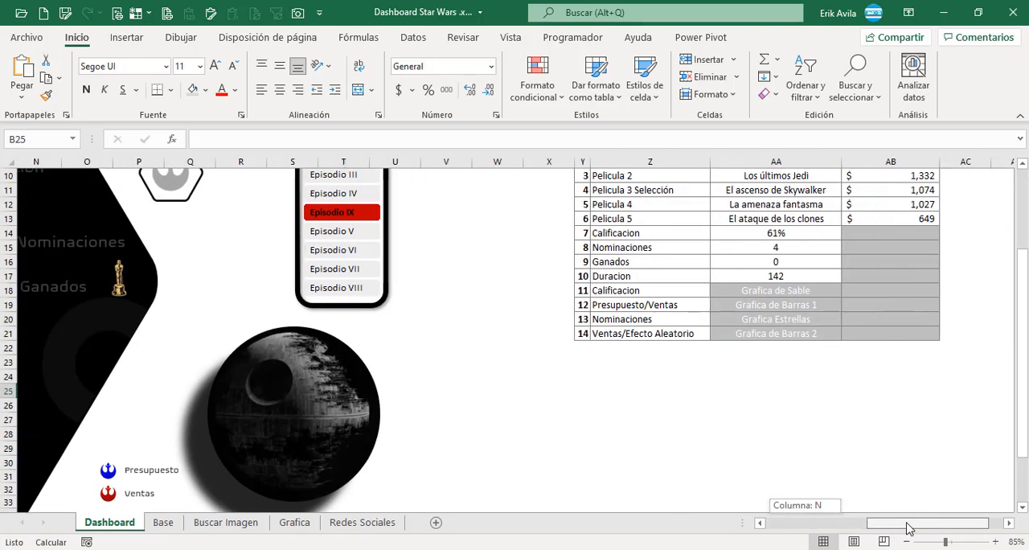
pyautogui.click(763, 304)
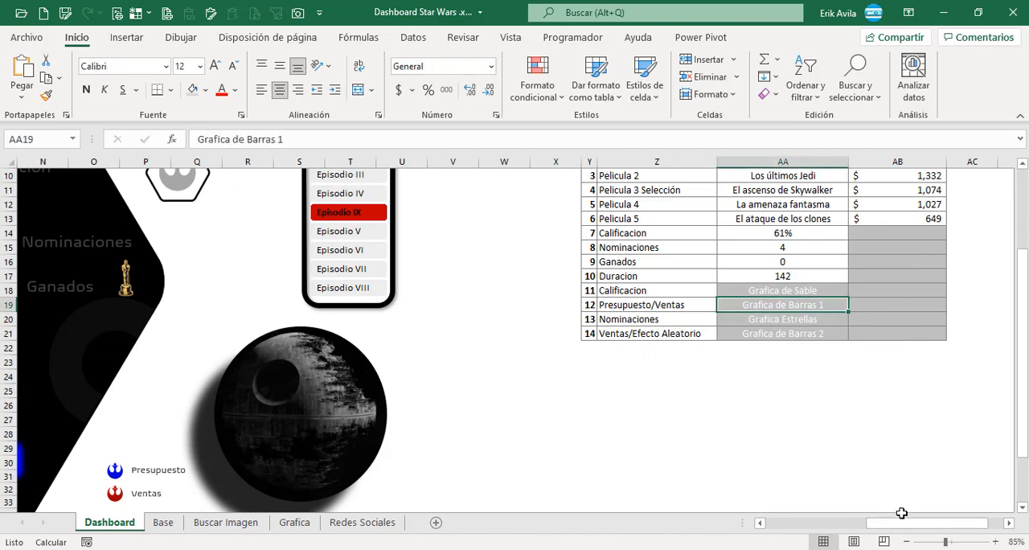
pyautogui.moveTo(909, 523); pyautogui.dragTo(836, 524)
pyautogui.scroll(-3, 810, 455)
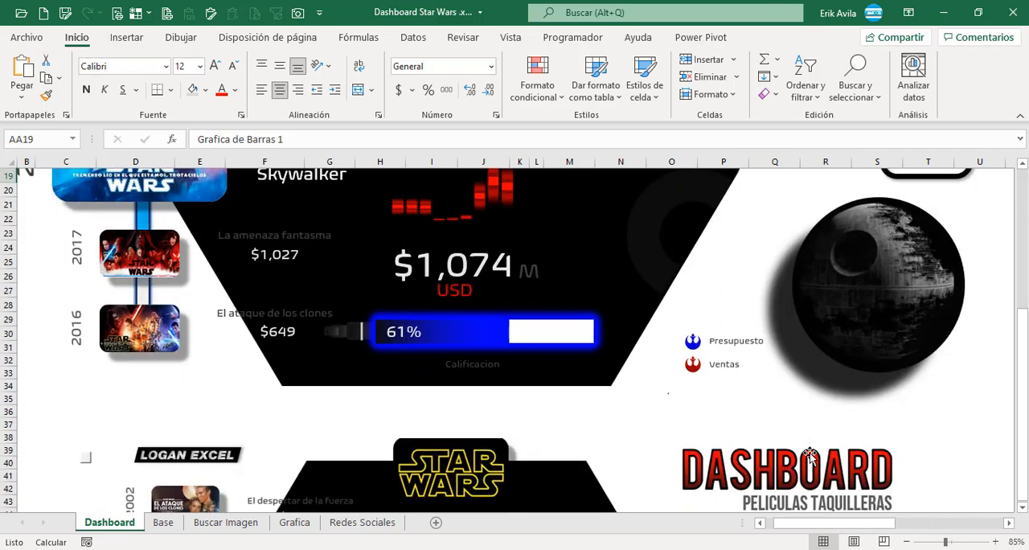
pyautogui.scroll(-9, 811, 456)
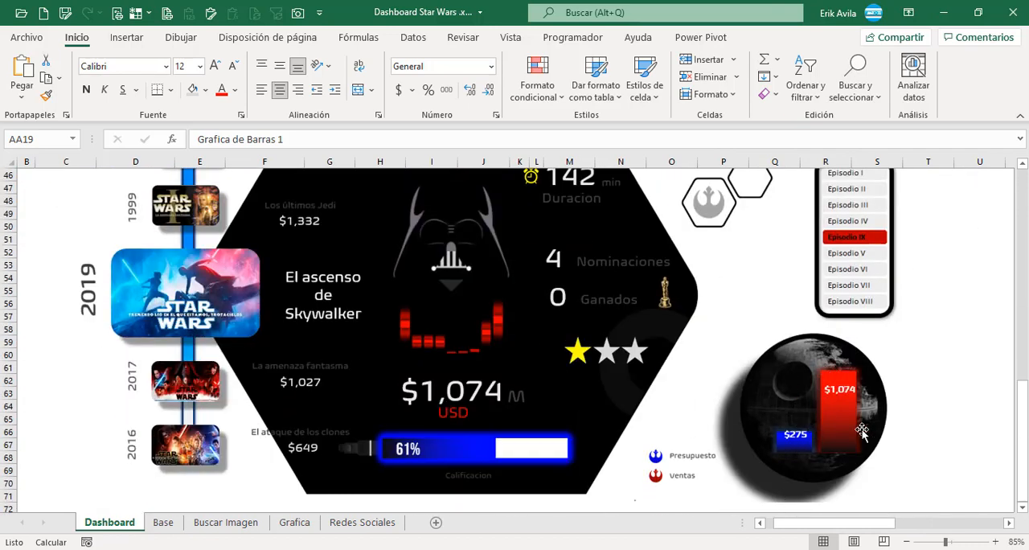
pyautogui.scroll(-2, 773, 449)
# Examine the existing Presupuesto and Ventas formulas under 1 Barras on the Grafica sheet and compare them with the Calificacion formula.
pyautogui.click(163, 521)
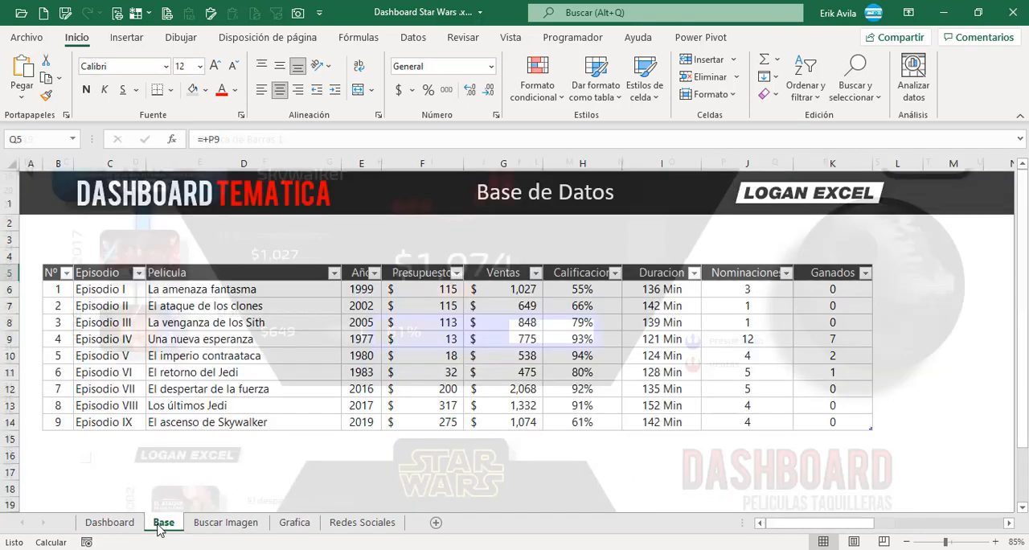
pyautogui.click(291, 523)
pyautogui.scroll(-10, 264, 476)
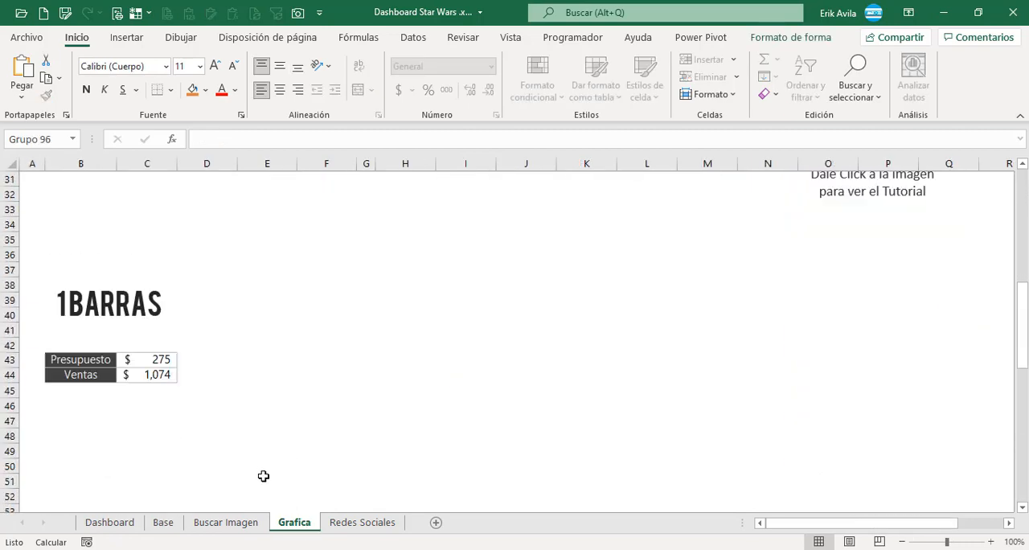
pyautogui.click(263, 404)
pyautogui.scroll(-1, 263, 402)
pyautogui.click(144, 316)
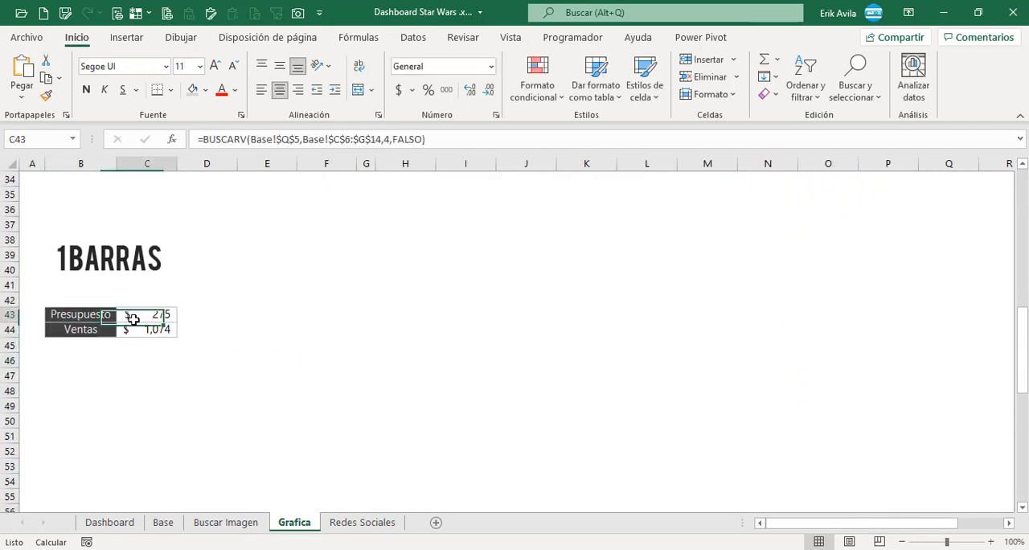
pyautogui.click(138, 357)
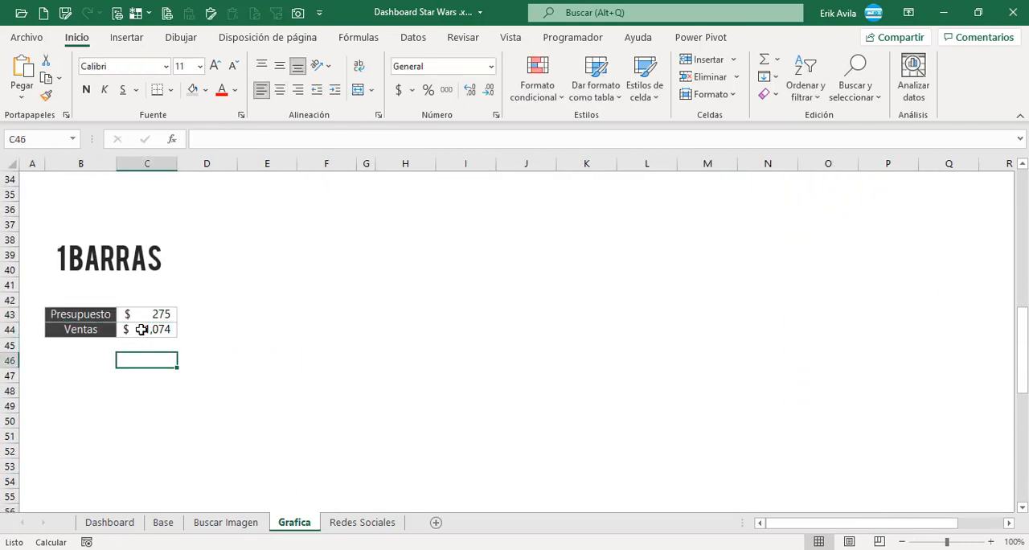
pyautogui.click(142, 328)
pyautogui.click(152, 315)
pyautogui.click(244, 139)
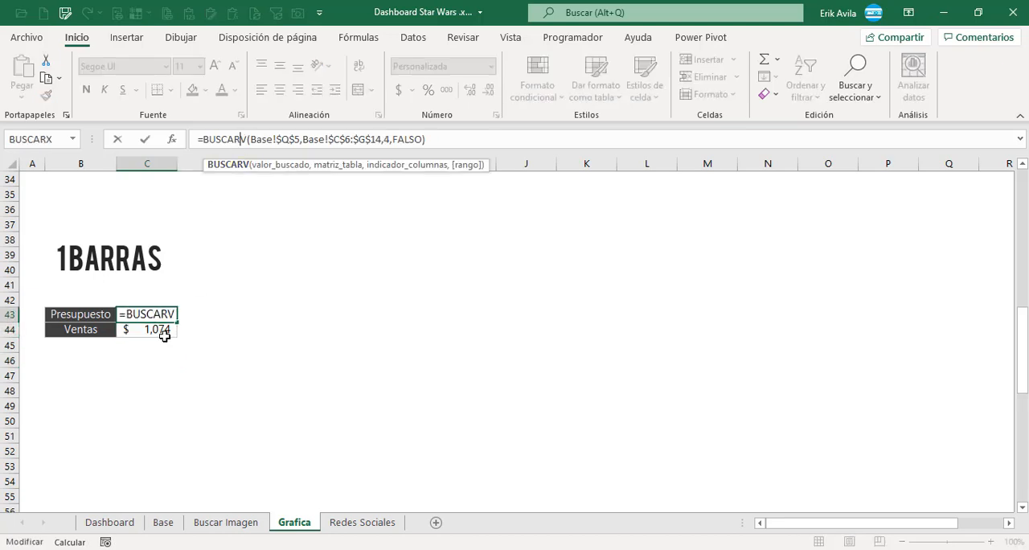
pyautogui.scroll(11, 164, 336)
pyautogui.click(148, 302)
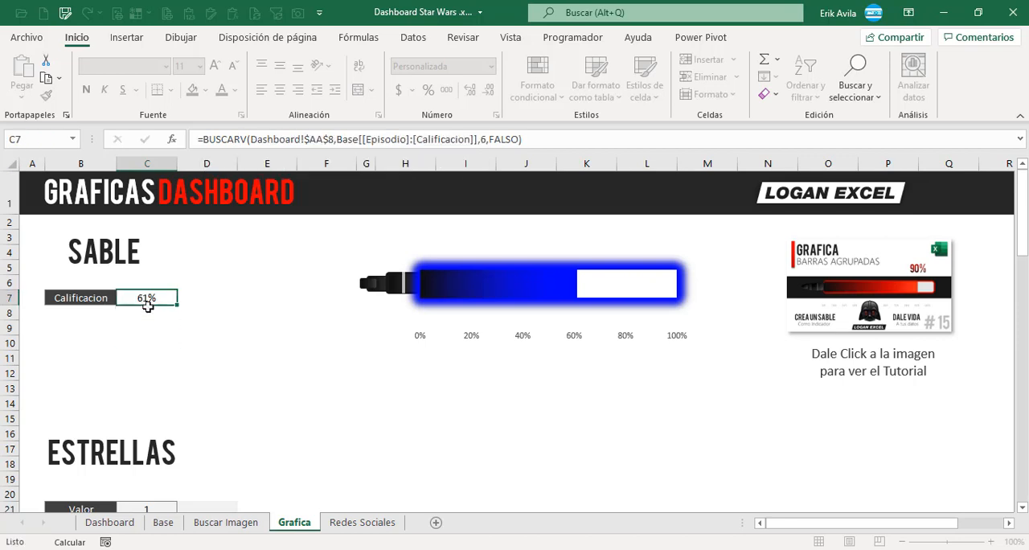
pyautogui.press('F2')
pyautogui.press('Escape')
pyautogui.scroll(-5, 163, 386)
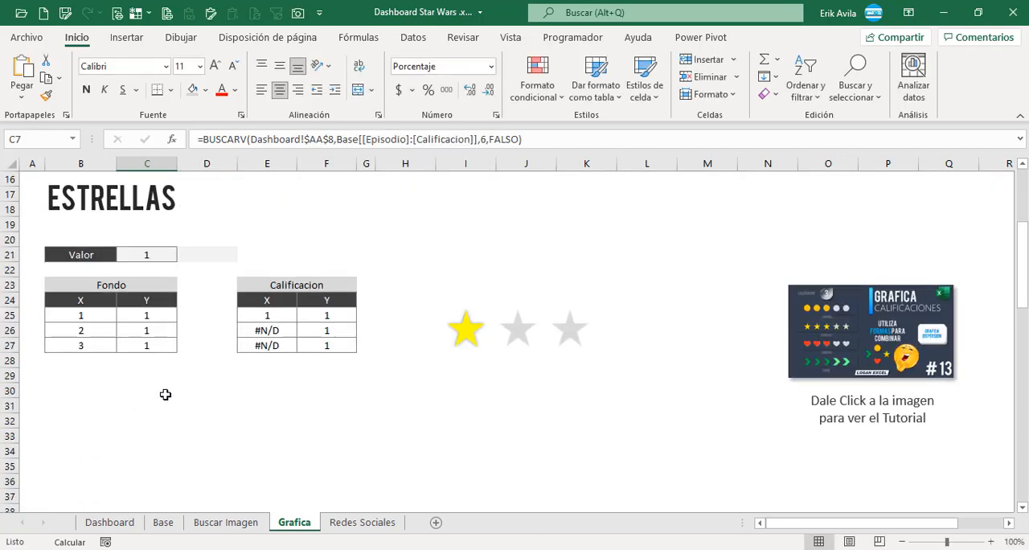
pyautogui.scroll(-8, 164, 392)
# Start a BUSCARV formula in the Presupuesto cell C43 with Dashboard!$AA$8 as an absolute lookup value.
pyautogui.click(151, 231)
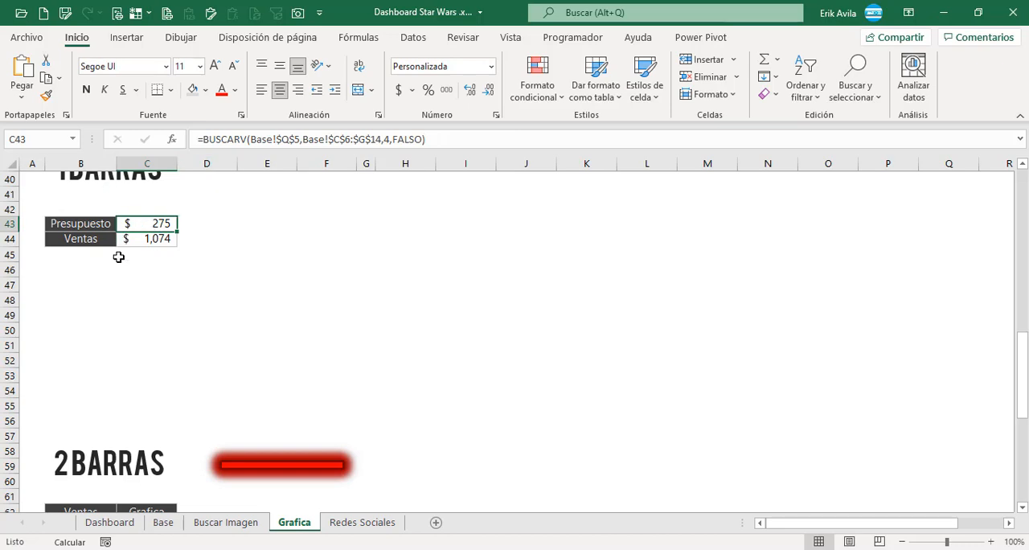
pyautogui.write('=bus')
pyautogui.doubleClick(171, 266)
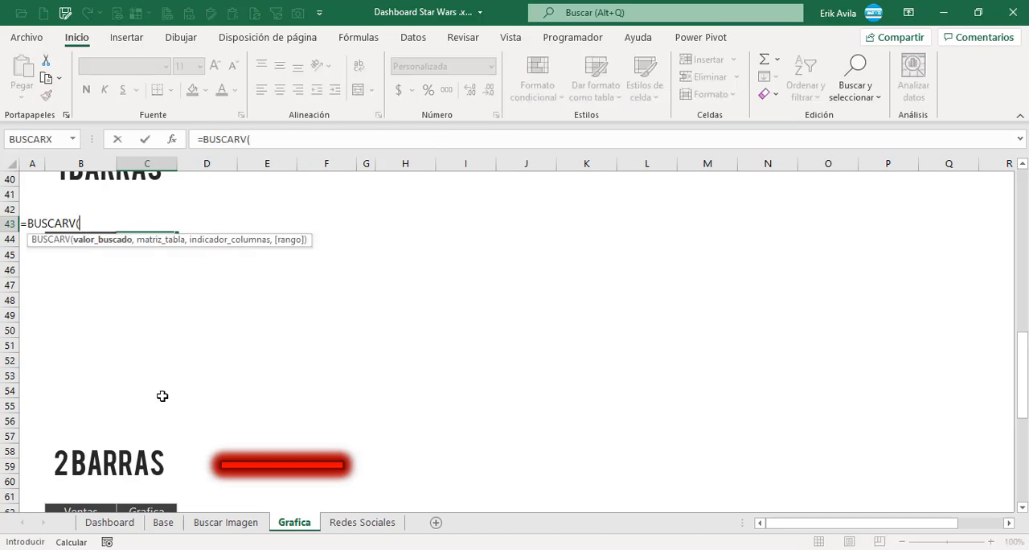
pyautogui.click(164, 523)
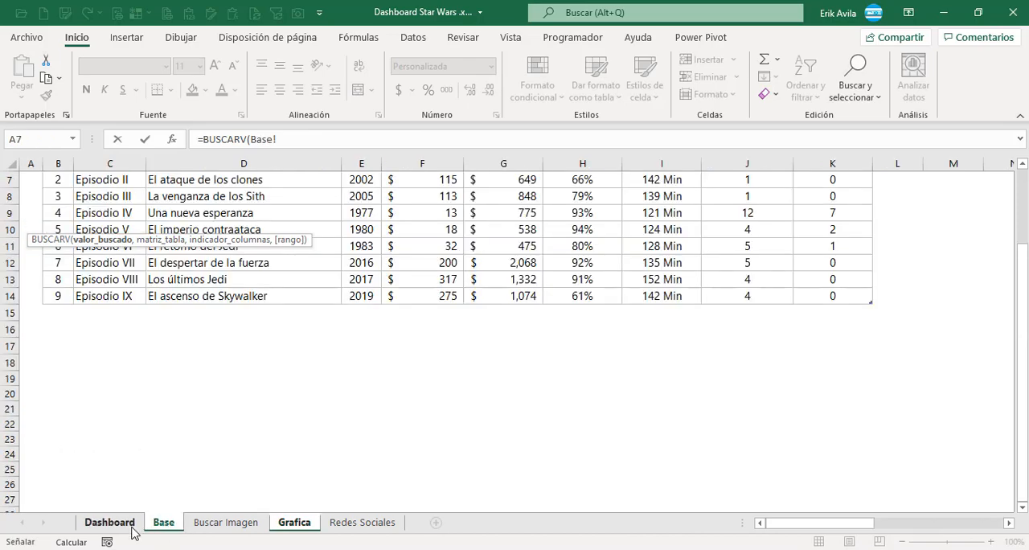
pyautogui.click(136, 524)
pyautogui.scroll(5, 701, 376)
pyautogui.hscroll(7, 702, 376)
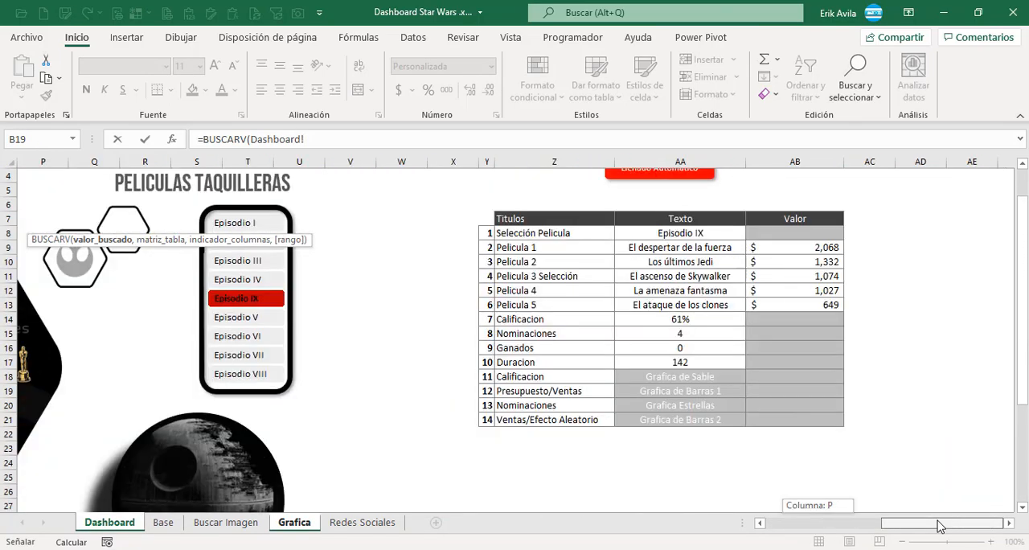
pyautogui.click(680, 233)
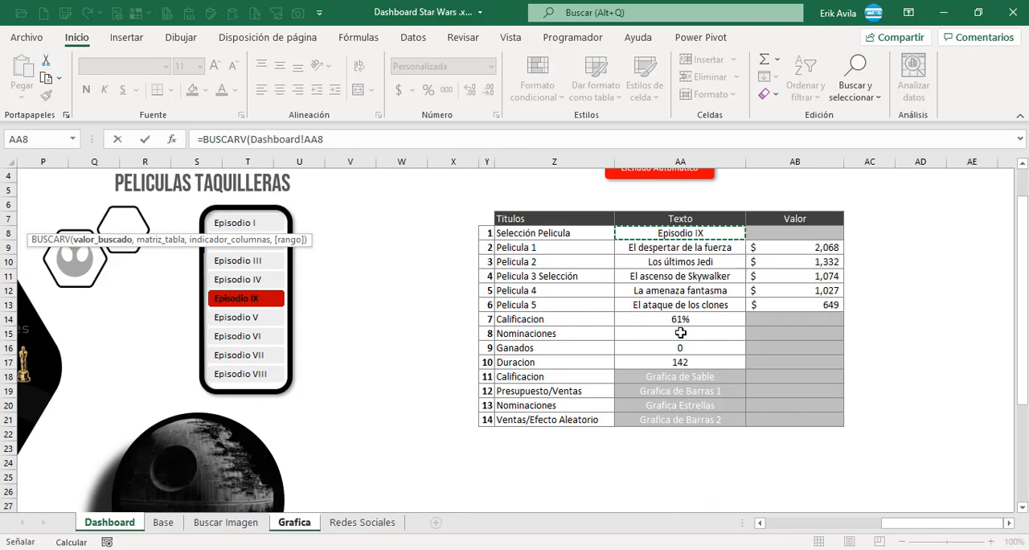
pyautogui.press('F4')
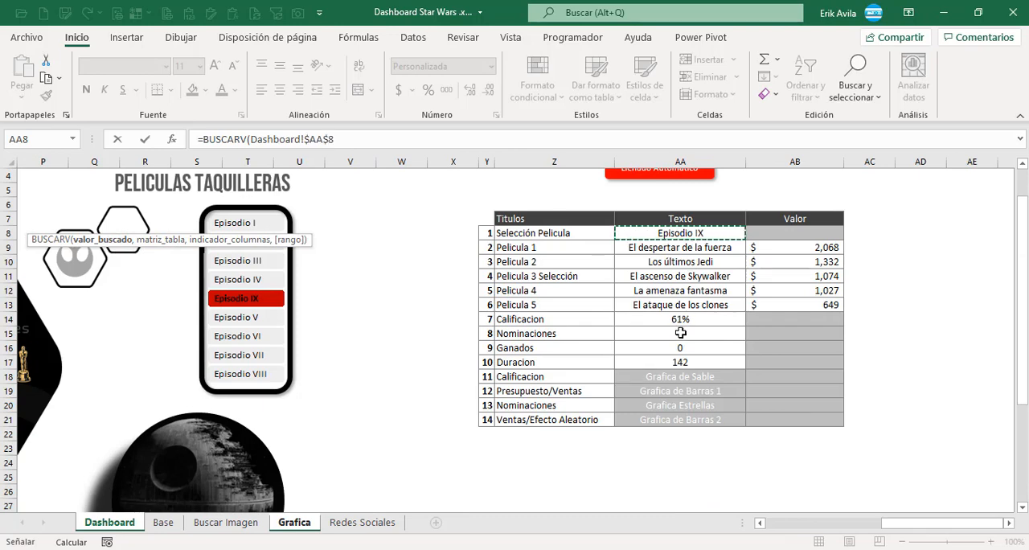
pyautogui.write(',')
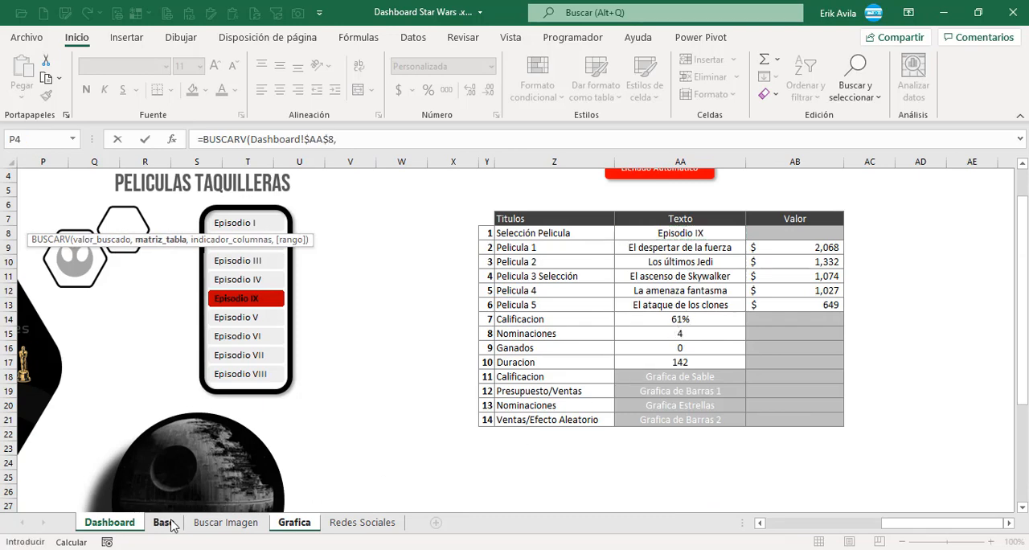
# Complete the BUSCARV formula with the Base table's Episodio to Ganados columns, column index 4 and FALSO for an exact match.
pyautogui.click(163, 523)
pyautogui.scroll(2, 201, 354)
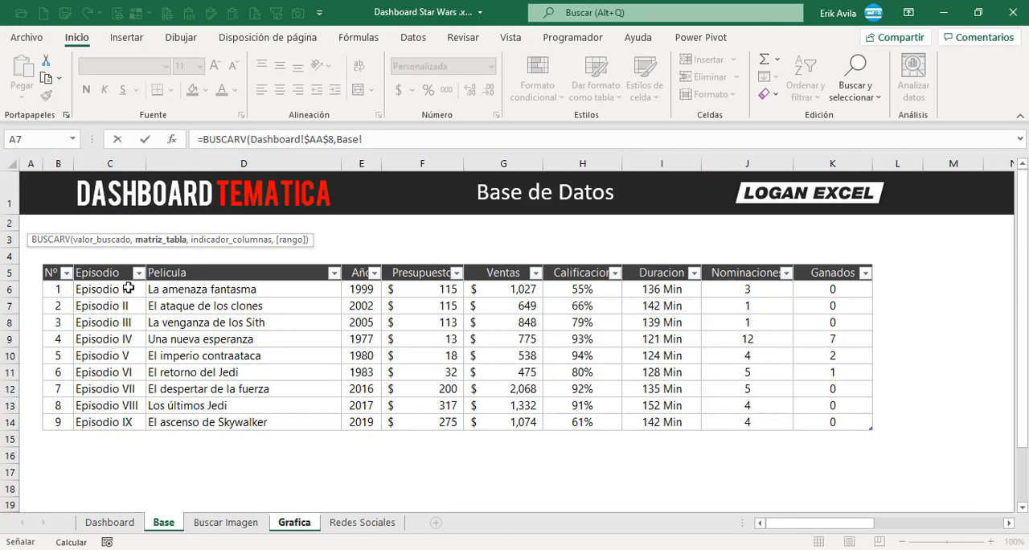
pyautogui.moveTo(129, 288); pyautogui.dragTo(852, 426)
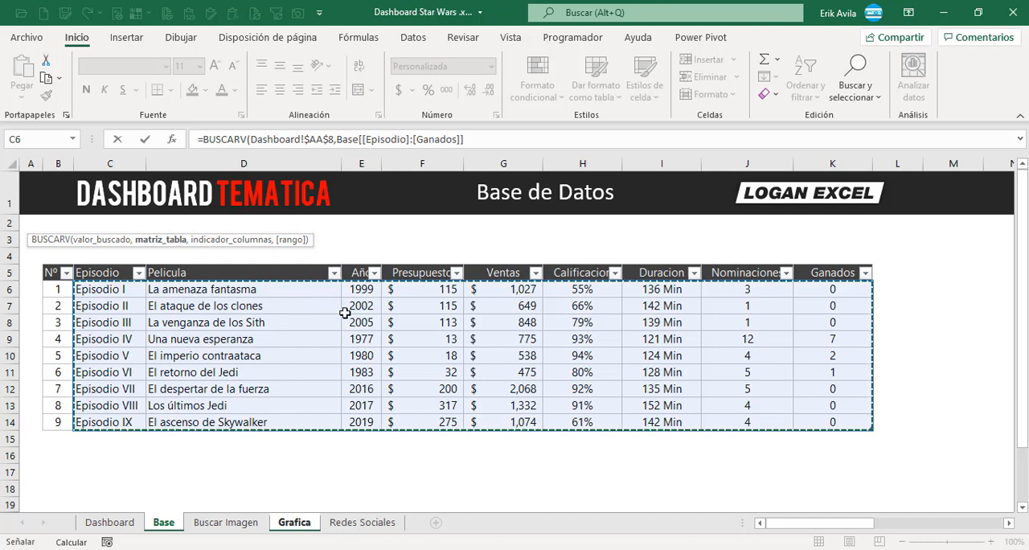
pyautogui.write(',')
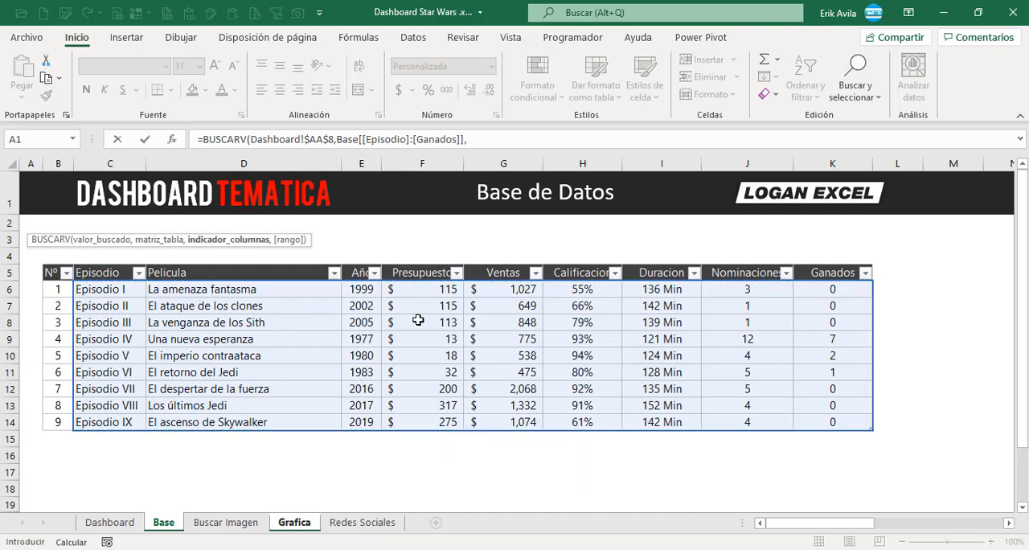
pyautogui.write('4,')
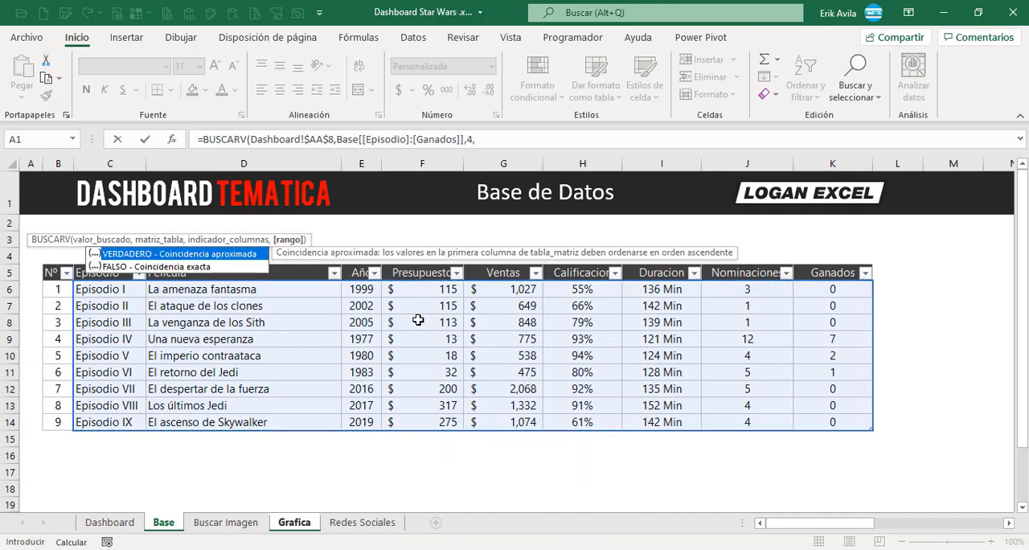
pyautogui.write('falso')
pyautogui.hotkey('ctrl', 'Return')
# Copy the Presupuesto BUSCARV formula into the Ventas cell C44 and change its column index to 5.
pyautogui.hotkey('ctrl', 'c')
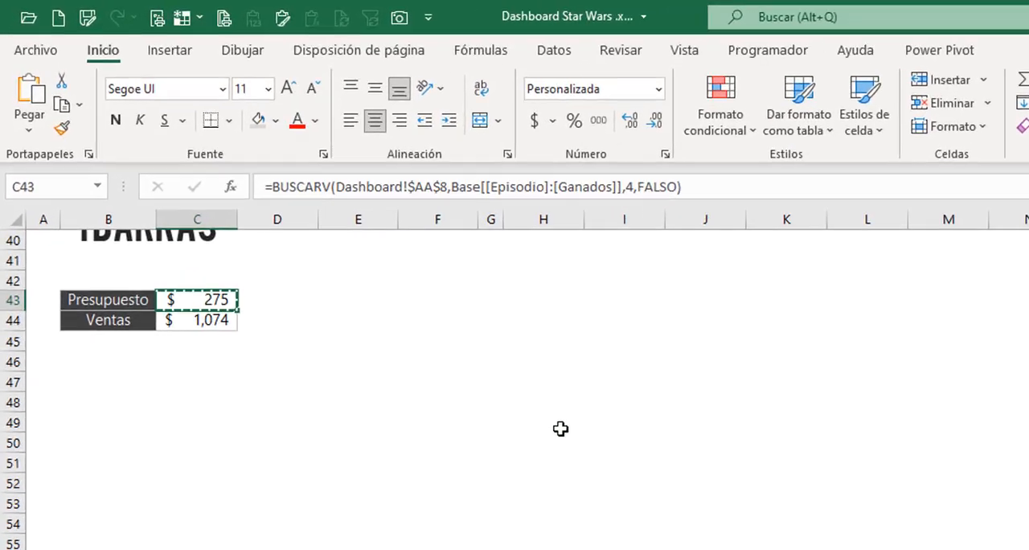
pyautogui.press('Down')
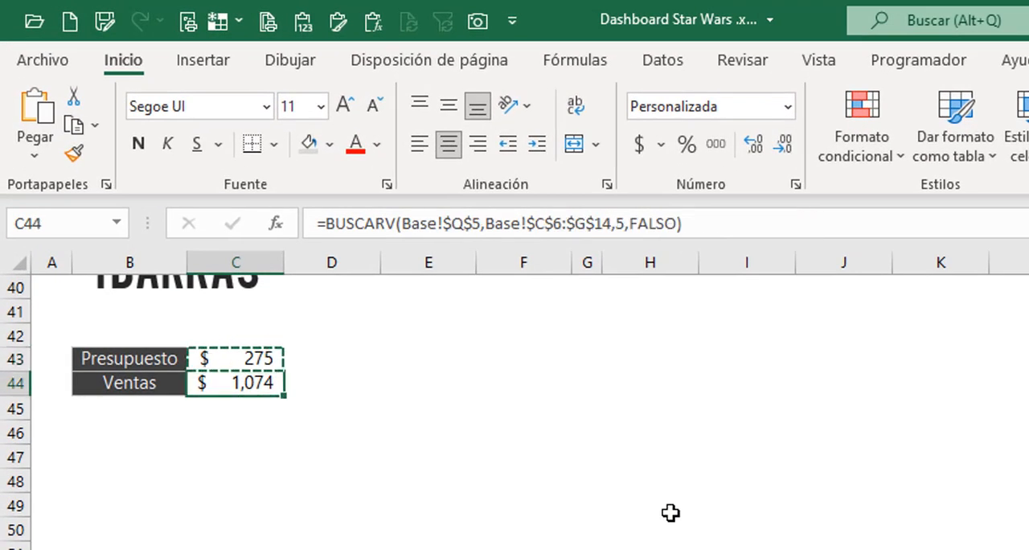
pyautogui.hotkey('ctrl', 'v')
pyautogui.press('Escape')
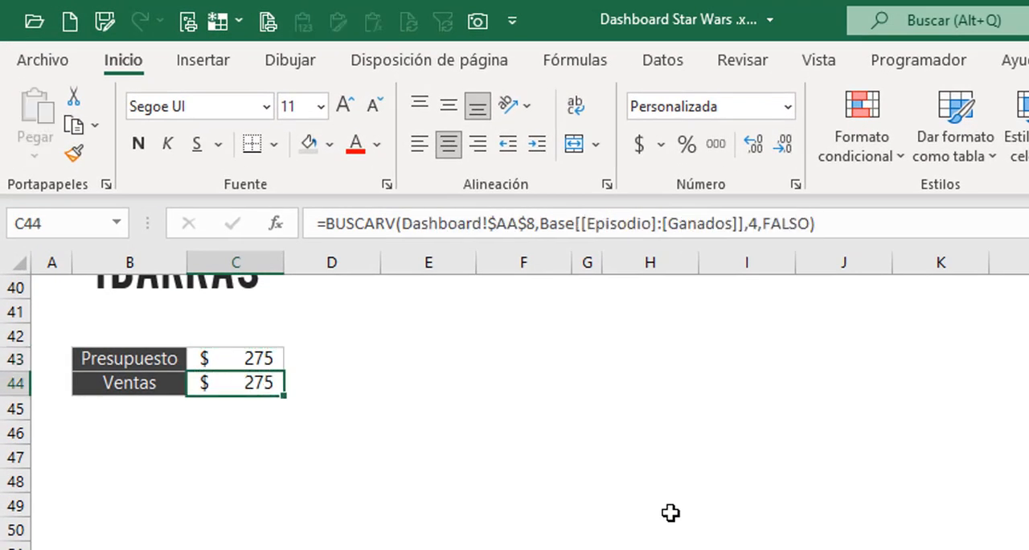
pyautogui.click(757, 223)
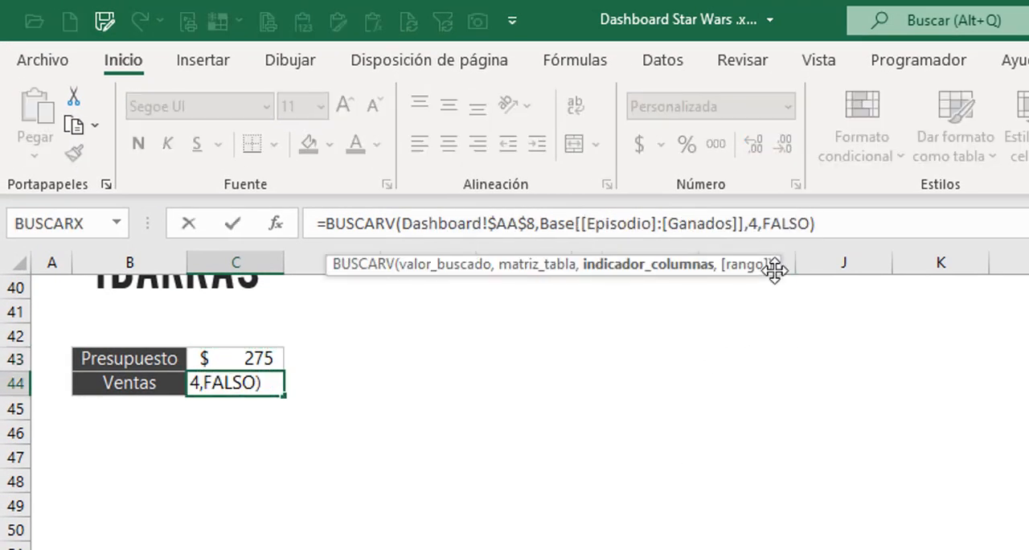
pyautogui.press('BackSpace')
pyautogui.write('5')
pyautogui.press('Return')
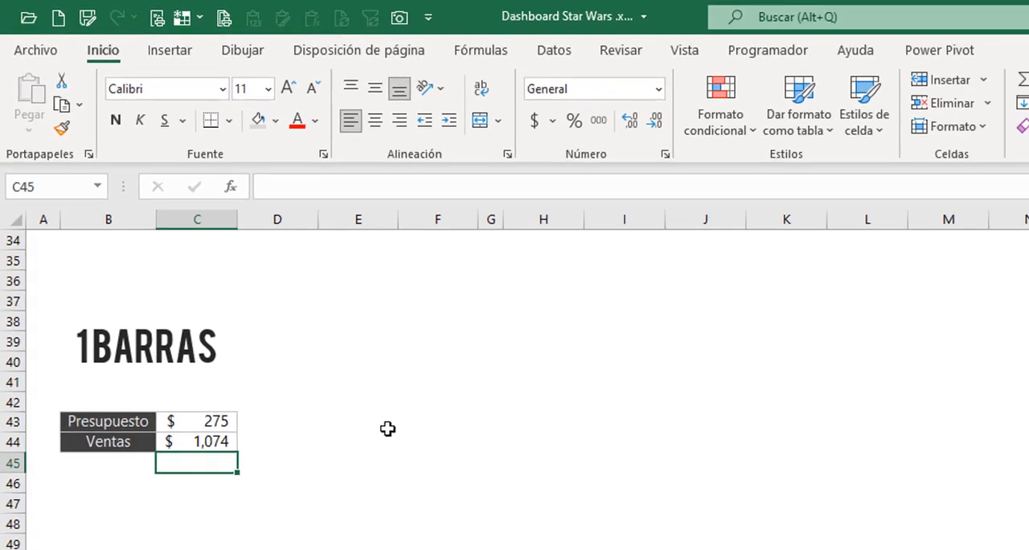
# Insert a recommended clustered column chart from the Presupuesto and Ventas range B43:C44 and place it beside the 1 Barras table.
pyautogui.moveTo(195, 421); pyautogui.dragTo(191, 435)
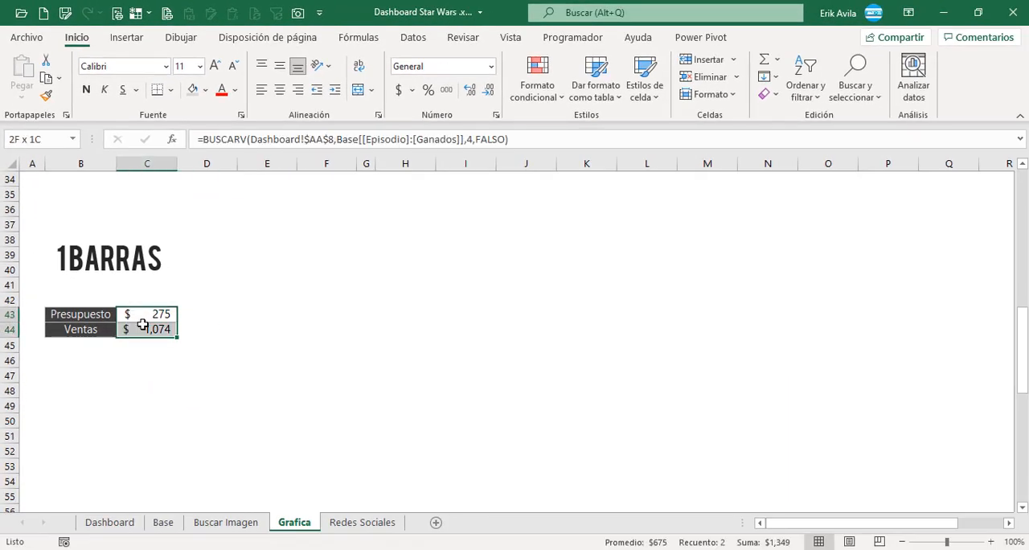
pyautogui.moveTo(142, 325); pyautogui.dragTo(142, 325)
pyautogui.click(152, 319)
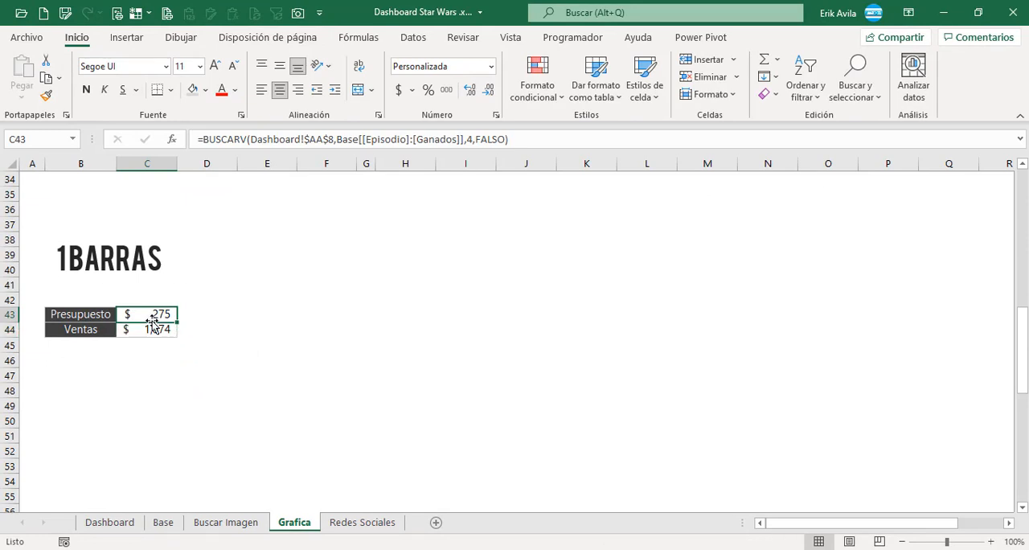
pyautogui.click(126, 38)
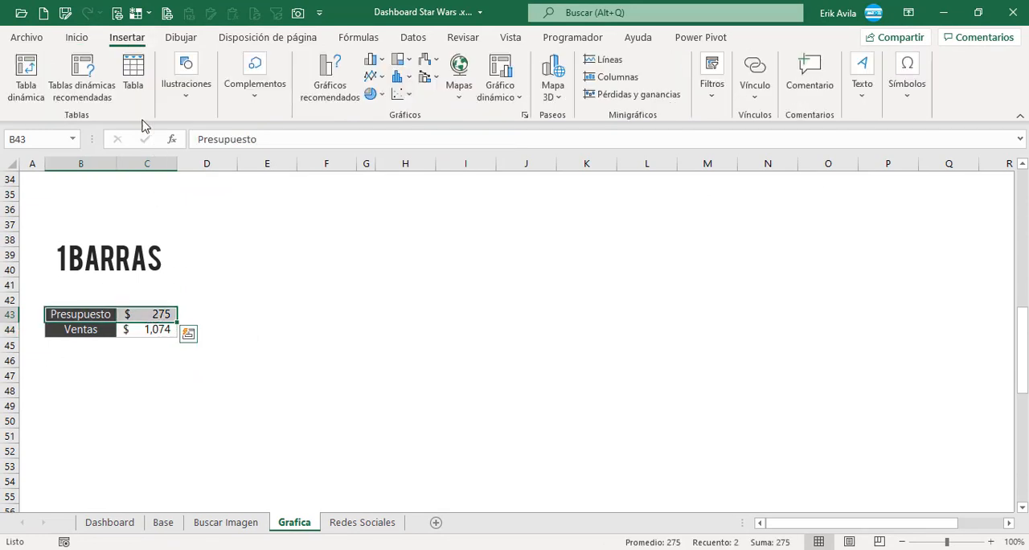
pyautogui.moveTo(70, 323); pyautogui.dragTo(72, 331)
pyautogui.click(330, 81)
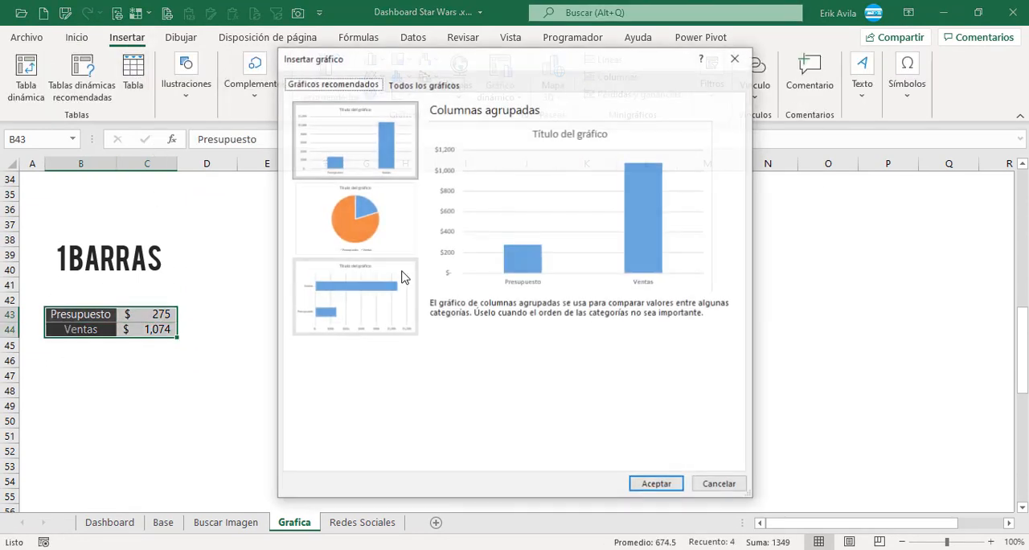
pyautogui.click(654, 485)
pyautogui.moveTo(435, 236); pyautogui.dragTo(337, 254)
pyautogui.scroll(-1, 381, 285)
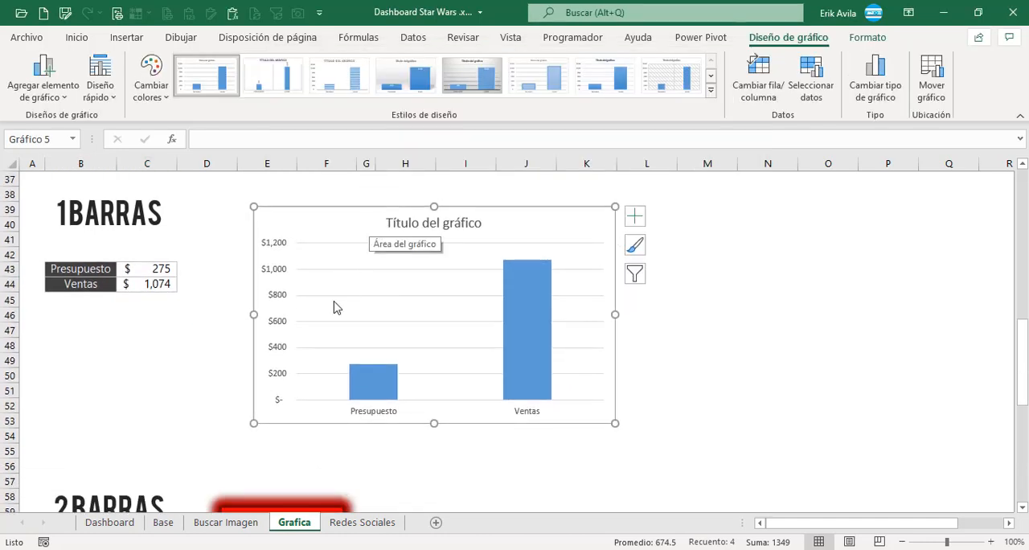
# Paste the budget and sales chart onto the Dashboard sheet and position it over the Death Star image.
pyautogui.click(165, 524)
pyautogui.click(113, 527)
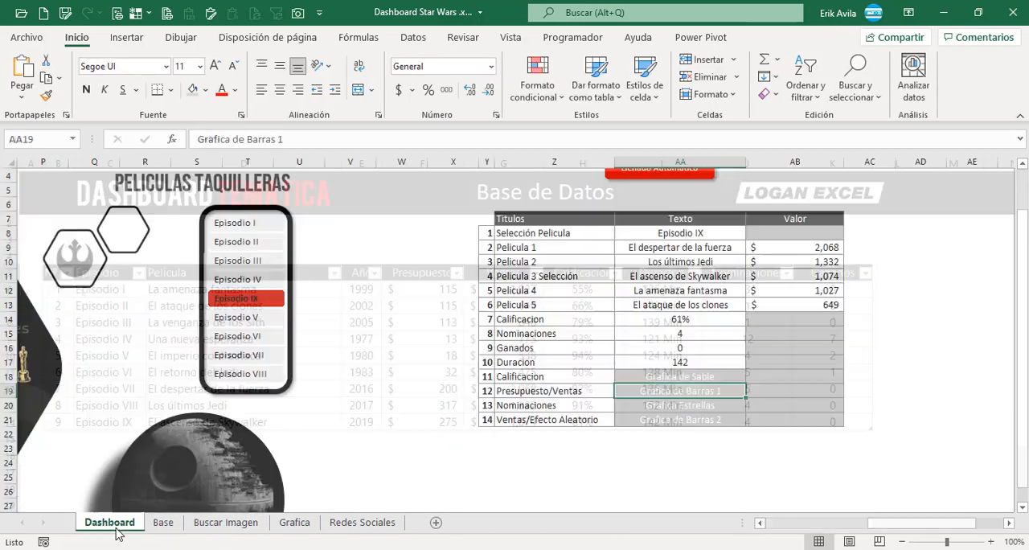
pyautogui.scroll(-3, 479, 475)
pyautogui.moveTo(934, 525); pyautogui.dragTo(858, 523)
pyautogui.click(860, 473)
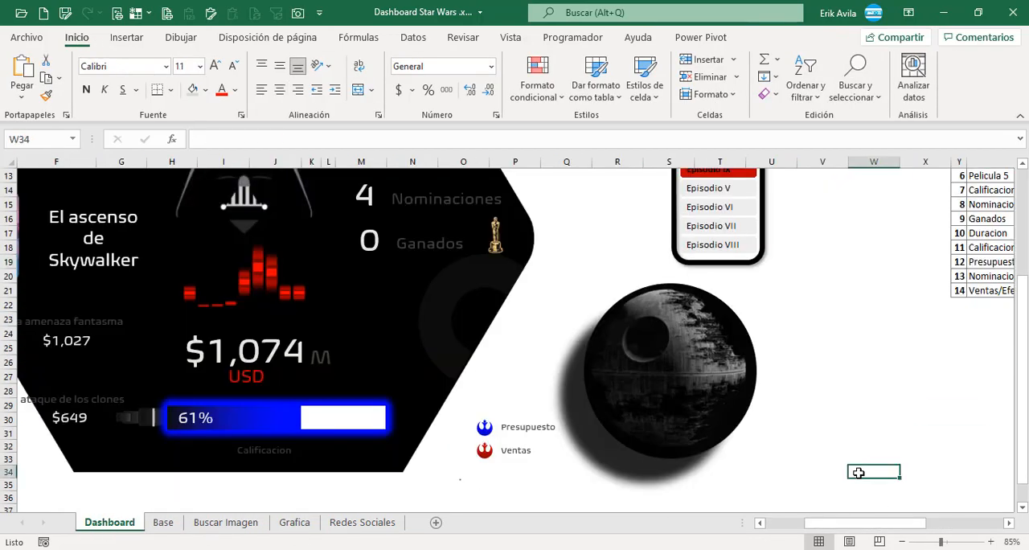
pyautogui.hotkey('ctrl', 'v')
pyautogui.moveTo(925, 475); pyautogui.dragTo(591, 276)
# Remove the chart area's fill and delete the chart title and the vertical value axis.
pyautogui.click(540, 61)
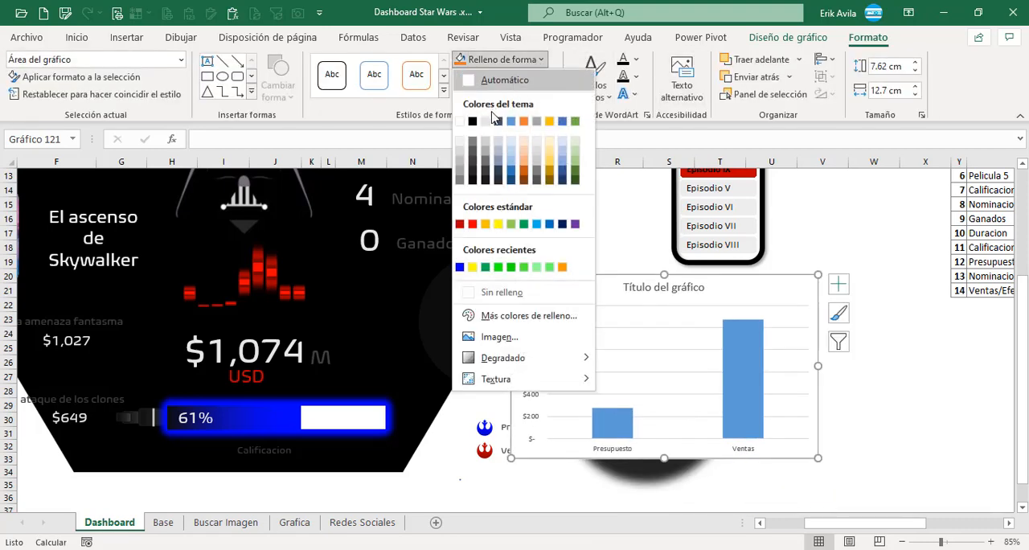
pyautogui.click(503, 294)
pyautogui.click(532, 349)
pyautogui.press('Delete')
pyautogui.scroll(-1, 560, 322)
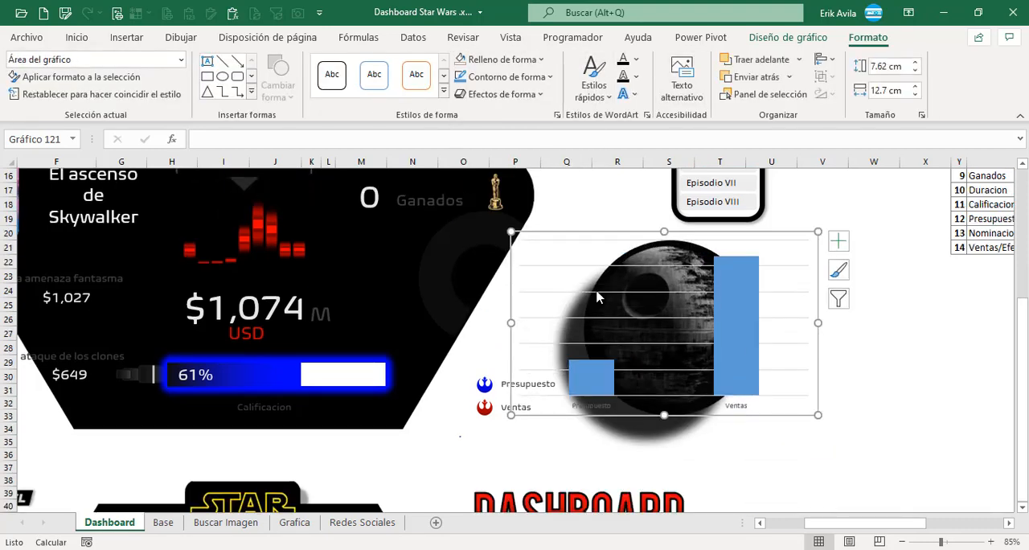
# Delete the chart's gridlines and its horizontal category axis with the Presupuesto and Ventas labels.
pyautogui.click(599, 293)
pyautogui.press('Delete')
pyautogui.click(588, 403)
pyautogui.click(718, 350)
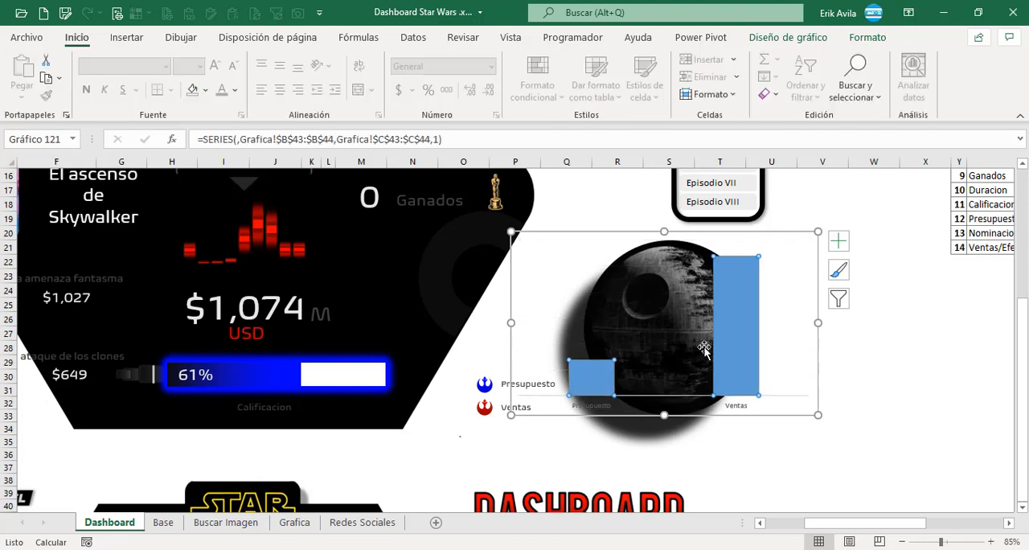
pyautogui.click(599, 409)
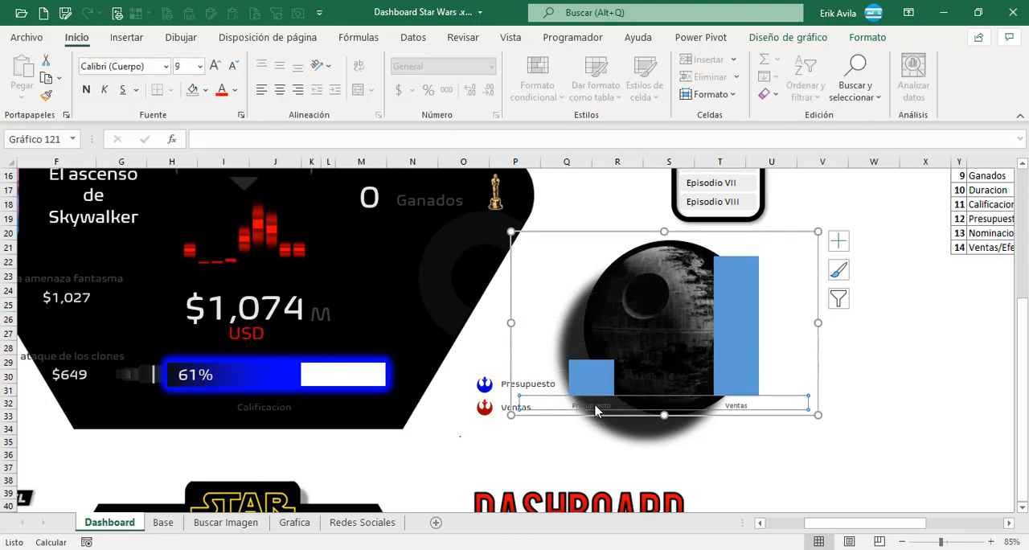
pyautogui.press('Delete')
# Narrow the chart to about the Death Star's width and move it over the image.
pyautogui.moveTo(512, 323); pyautogui.dragTo(613, 323)
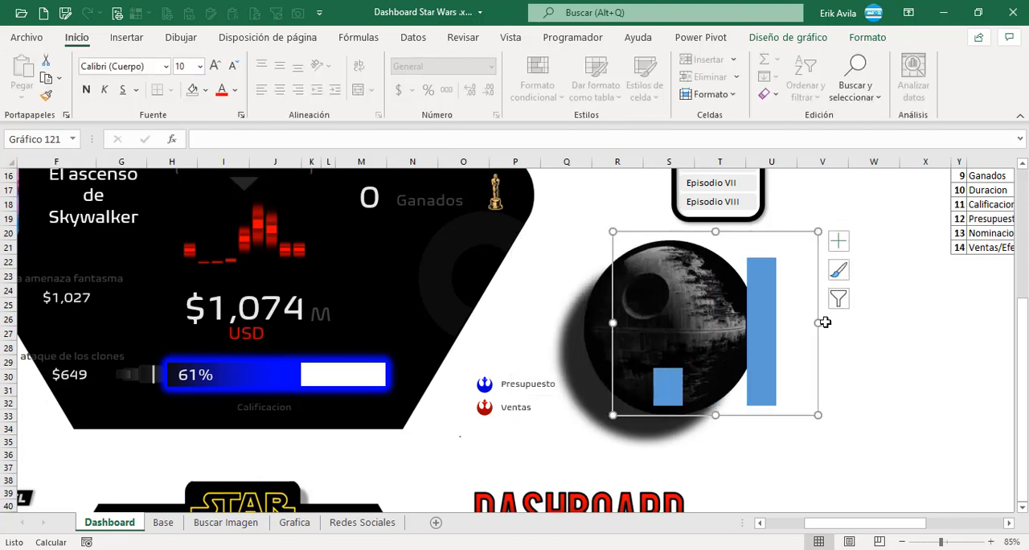
pyautogui.moveTo(825, 322); pyautogui.dragTo(787, 321)
pyautogui.moveTo(724, 233); pyautogui.dragTo(670, 249)
pyautogui.click(661, 412)
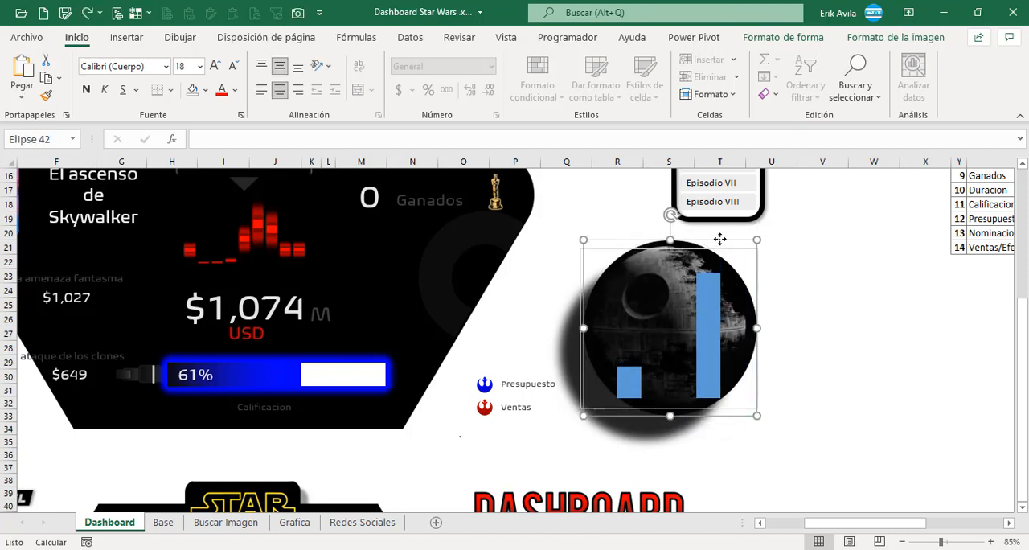
# Set the bars' gap width to 50% and shrink the chart so it fits inside the Death Star.
pyautogui.click(714, 334)
pyautogui.doubleClick(715, 334)
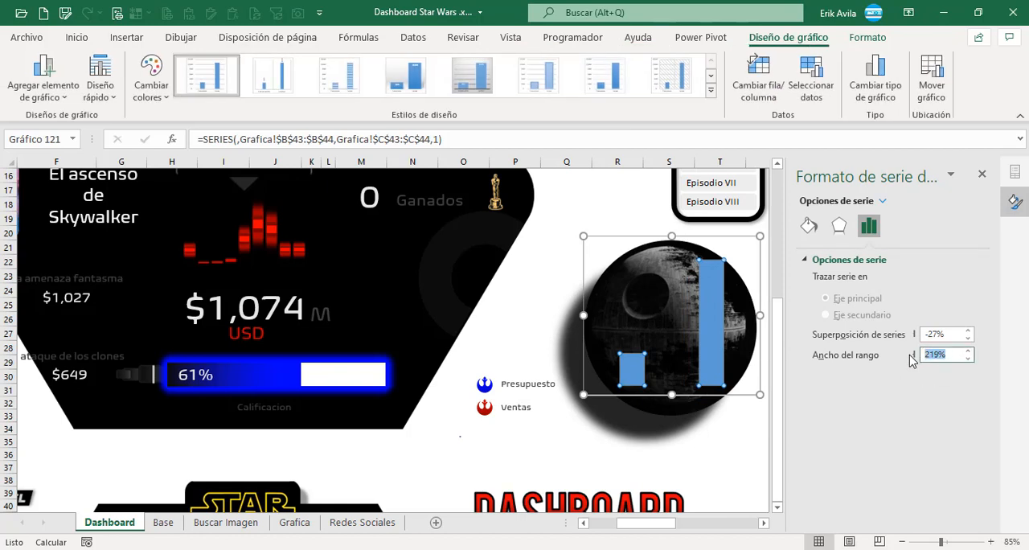
pyautogui.click(712, 239)
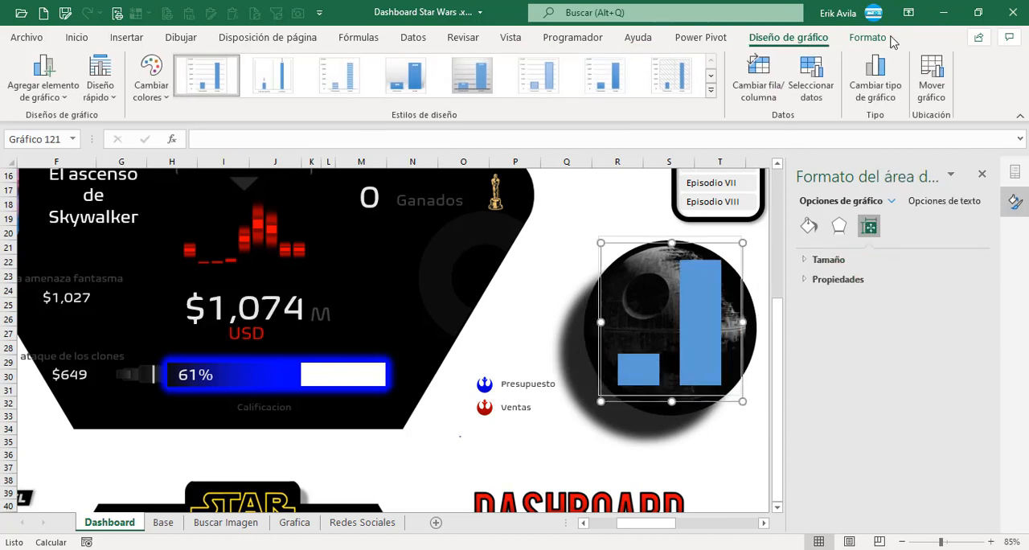
pyautogui.click(867, 36)
pyautogui.click(756, 467)
pyautogui.scroll(-4, 690, 480)
pyautogui.scroll(6, 691, 483)
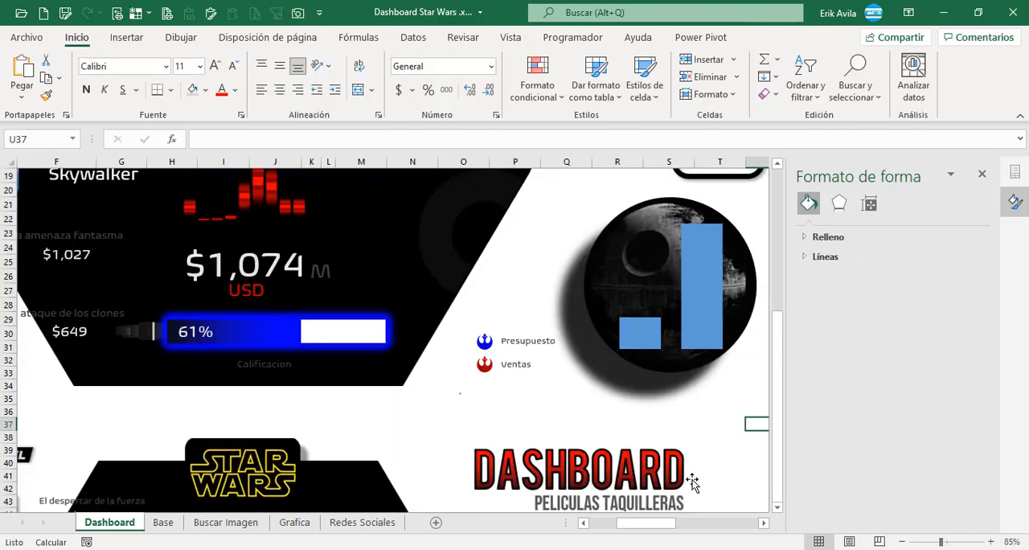
pyautogui.scroll(2, 694, 481)
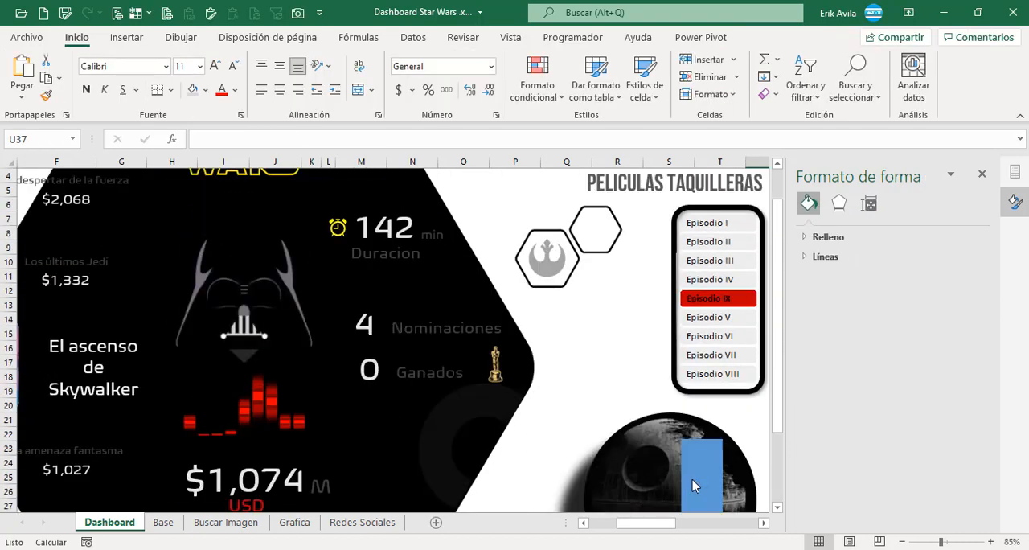
pyautogui.scroll(-5, 694, 483)
# Apply a linear gradient fill to the Ventas bar only.
pyautogui.click(715, 321)
pyautogui.scroll(1, 726, 317)
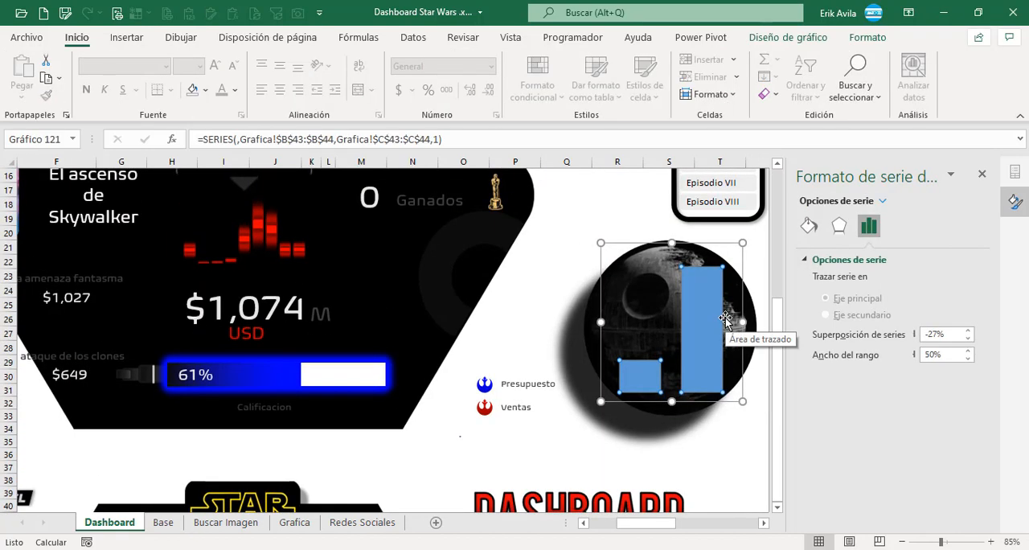
pyautogui.scroll(-1, 725, 317)
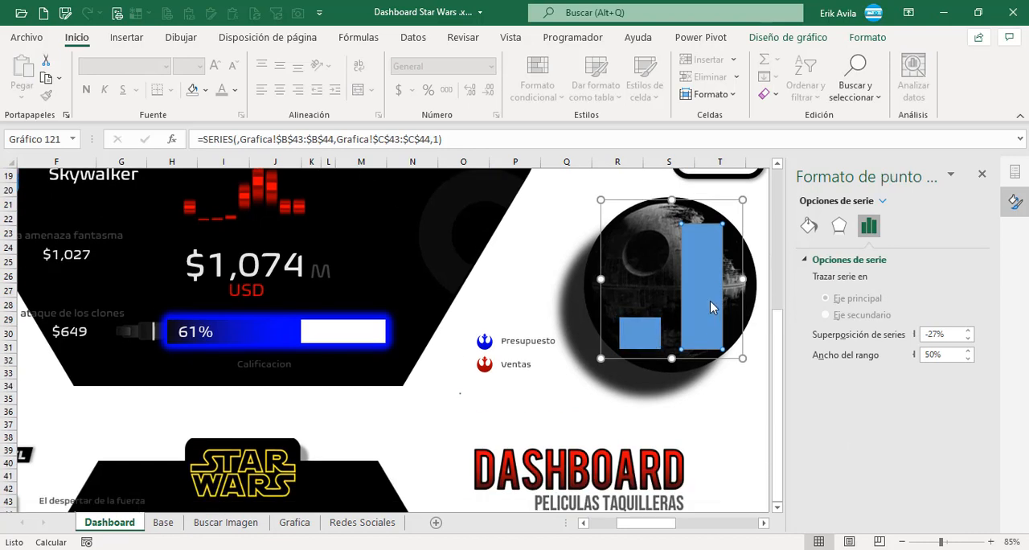
pyautogui.click(809, 228)
pyautogui.click(821, 261)
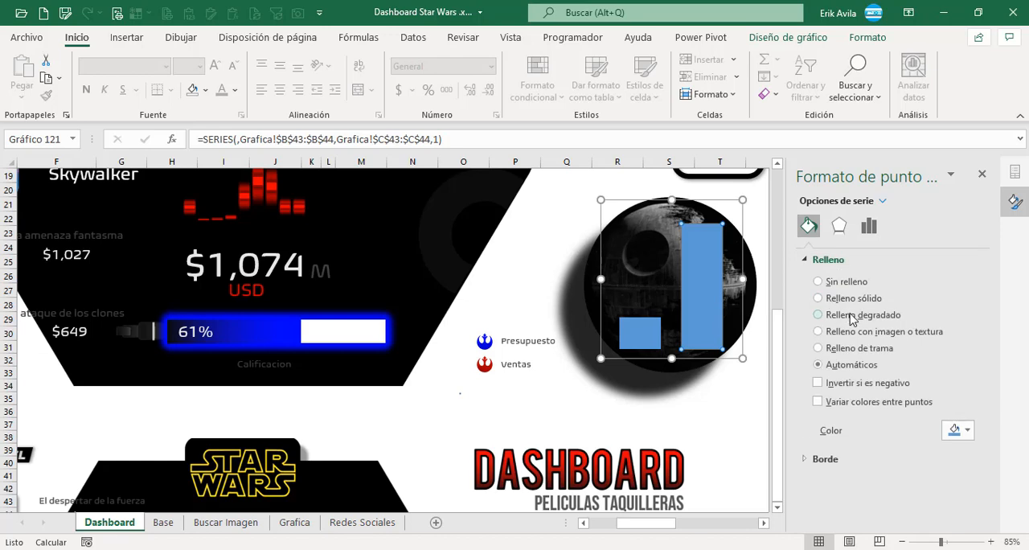
pyautogui.click(852, 315)
pyautogui.scroll(-3, 877, 362)
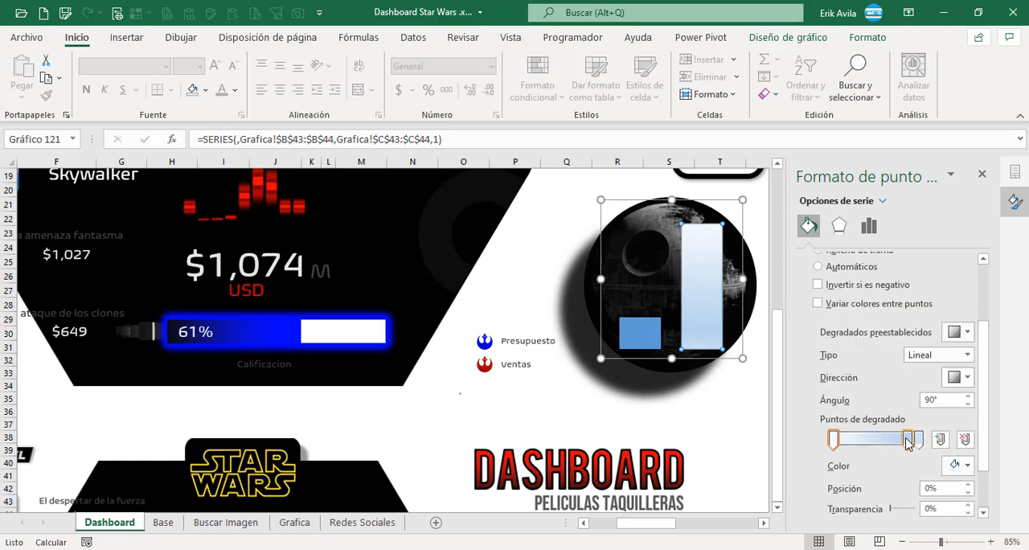
# Colour the Ventas gradient from black at 0% to standard dark red at 100% and set its direction to 270°.
pyautogui.click(834, 439)
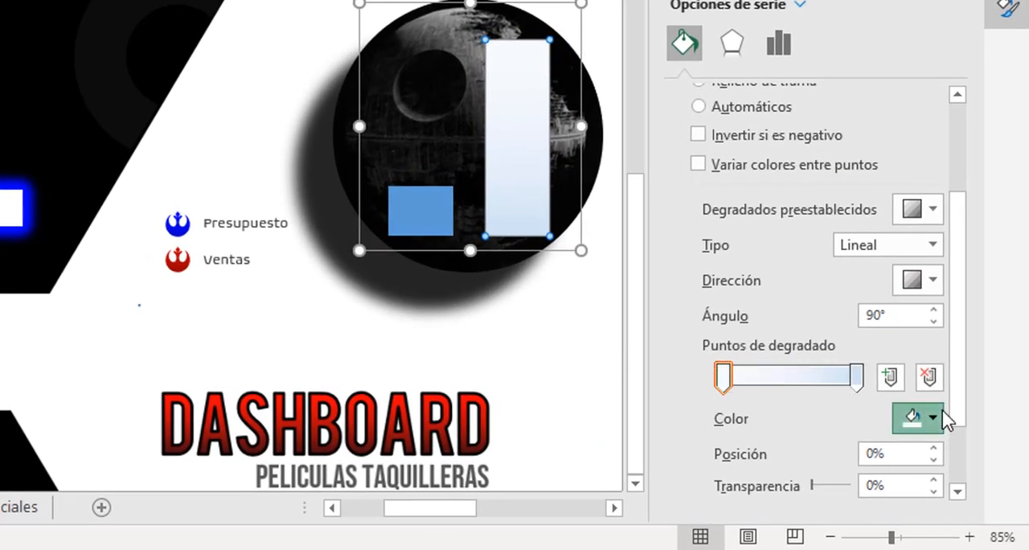
pyautogui.click(921, 418)
pyautogui.click(855, 127)
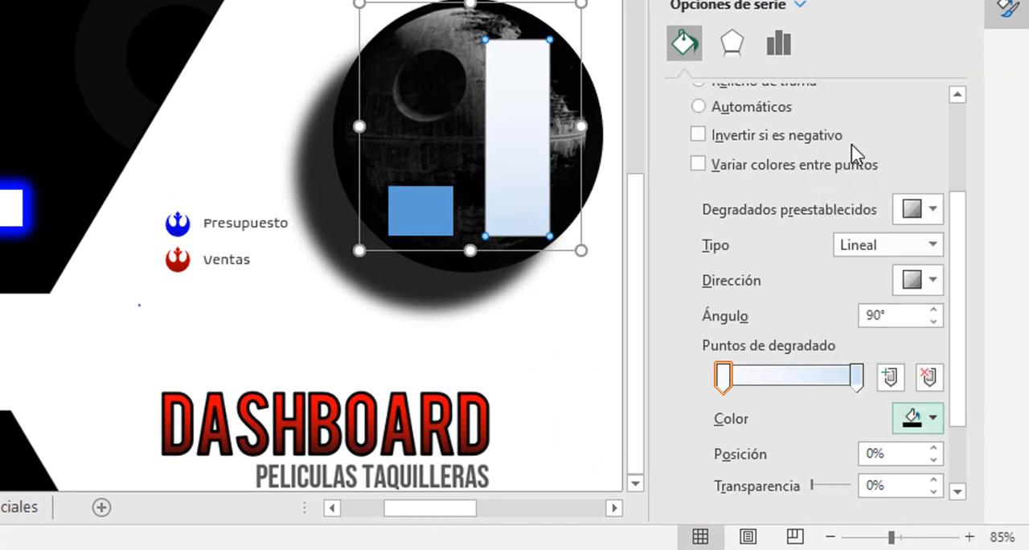
pyautogui.click(858, 376)
pyautogui.click(932, 417)
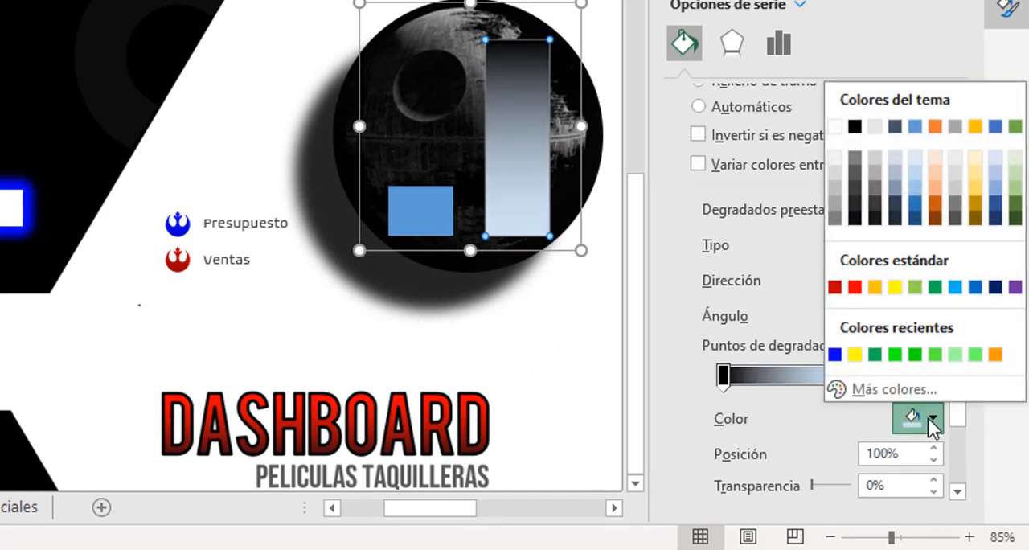
pyautogui.click(835, 287)
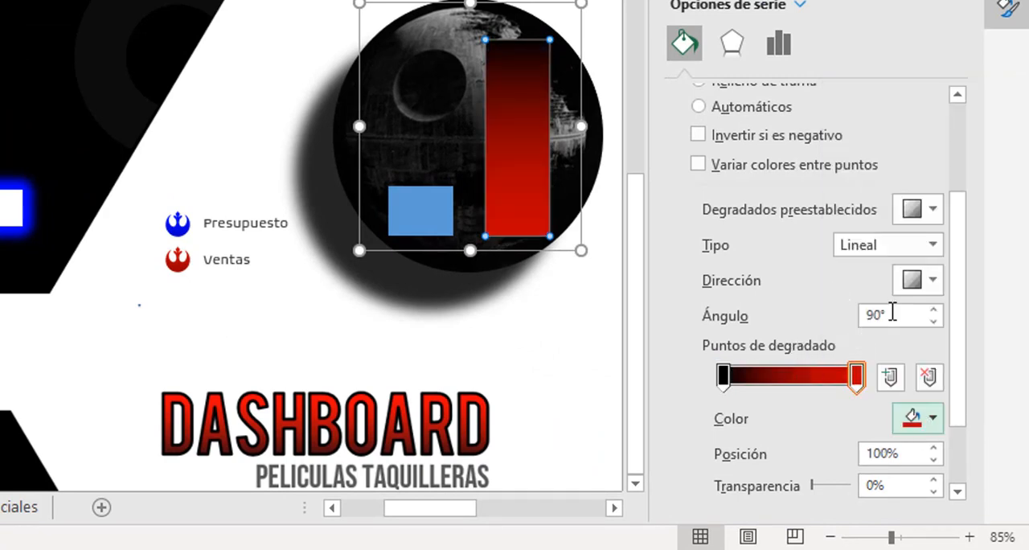
pyautogui.click(931, 279)
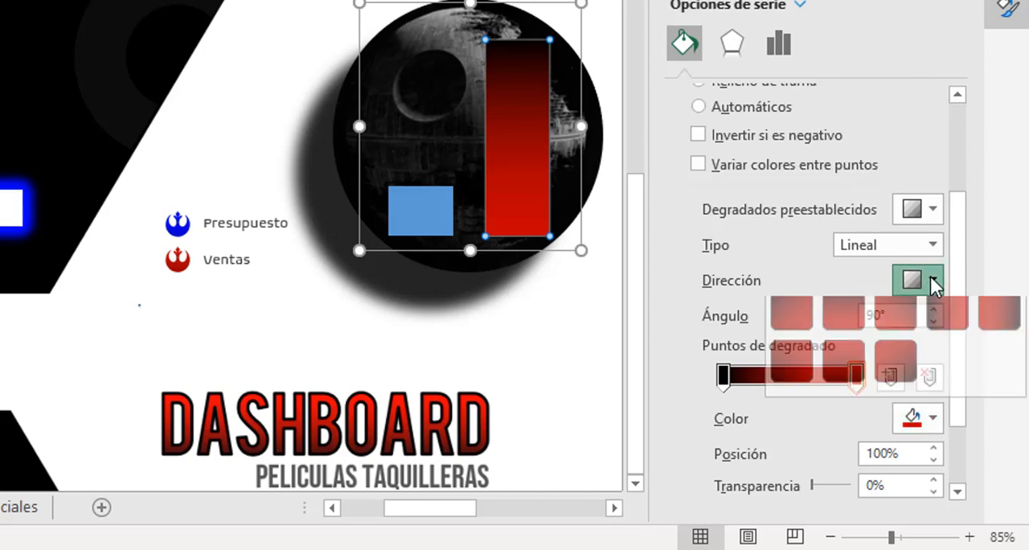
pyautogui.click(852, 374)
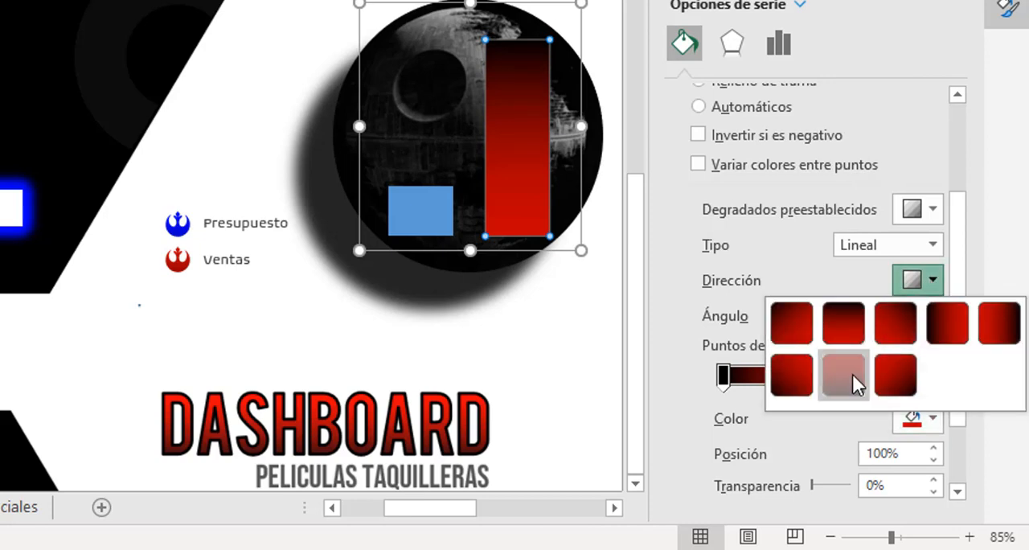
# Give the Presupuesto bar a 270° linear gradient fill from black to the recently used bright blue at 100%.
pyautogui.click(461, 224)
pyautogui.click(440, 222)
pyautogui.click(435, 218)
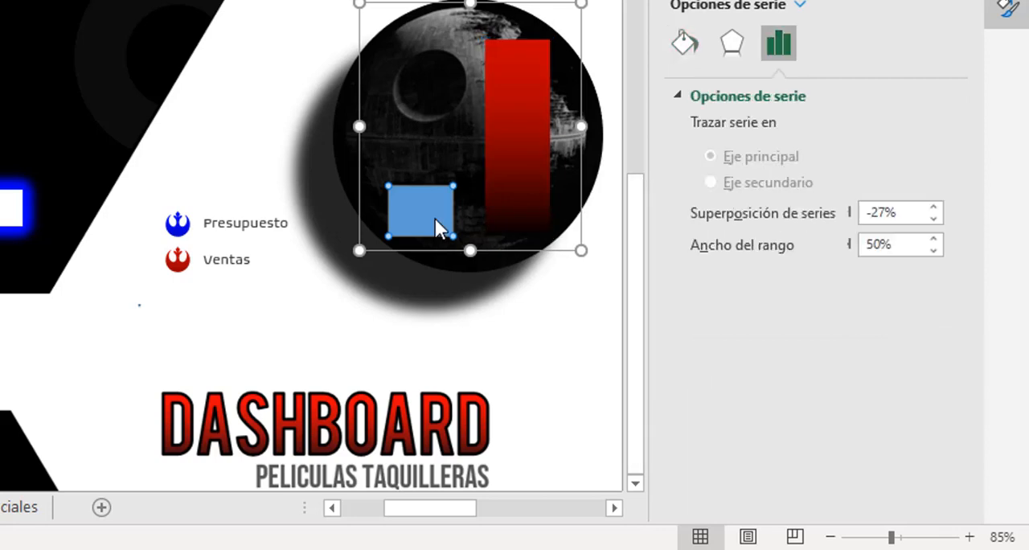
pyautogui.click(682, 48)
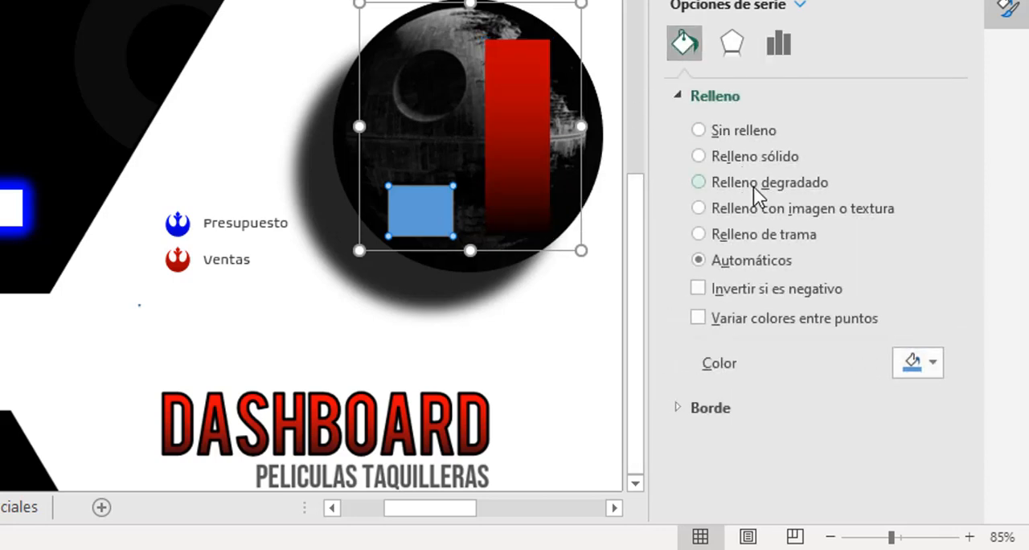
pyautogui.scroll(-3, 975, 168)
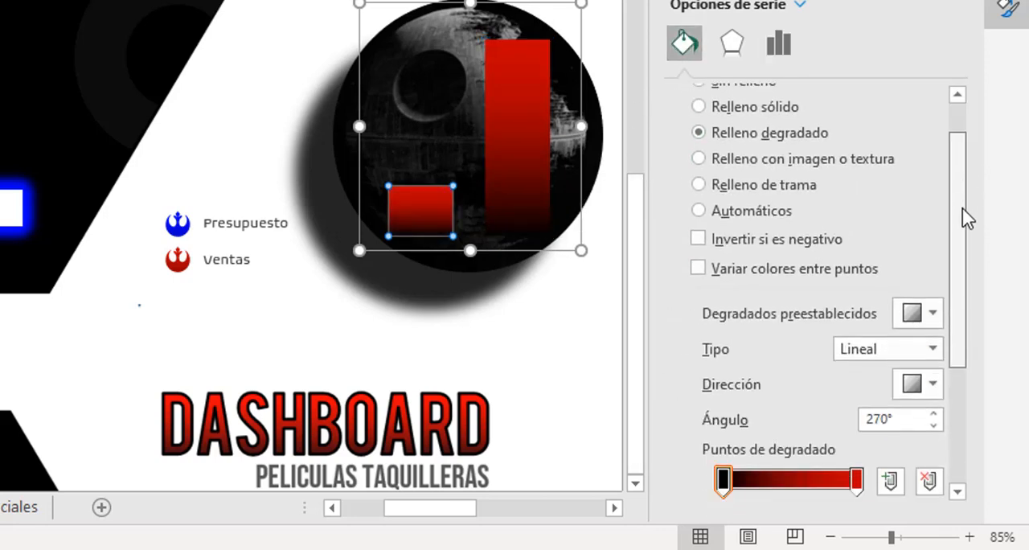
pyautogui.click(857, 338)
pyautogui.click(933, 379)
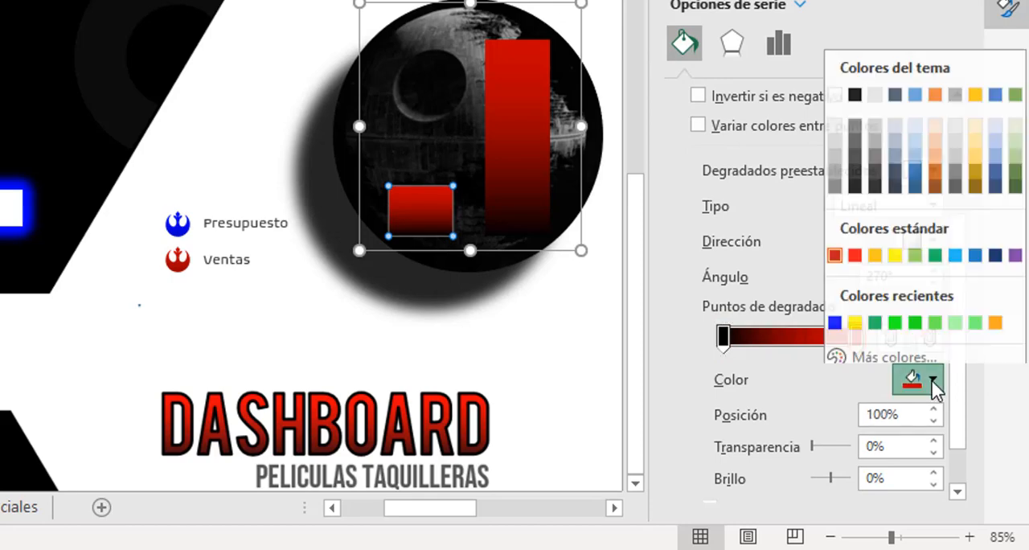
pyautogui.press('Escape')
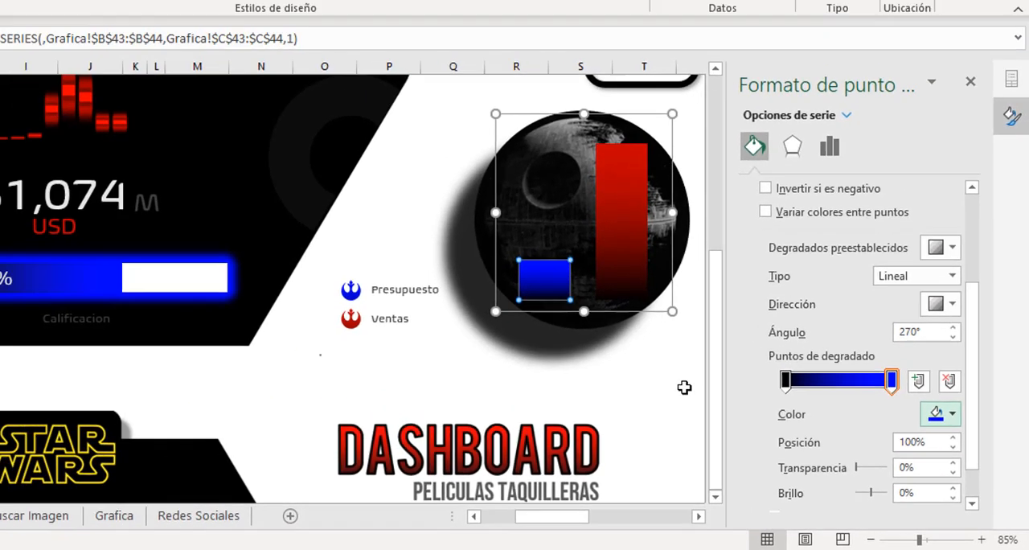
# Open the glow settings for the Ventas bar alone.
pyautogui.click(595, 340)
pyautogui.click(522, 153)
pyautogui.click(708, 346)
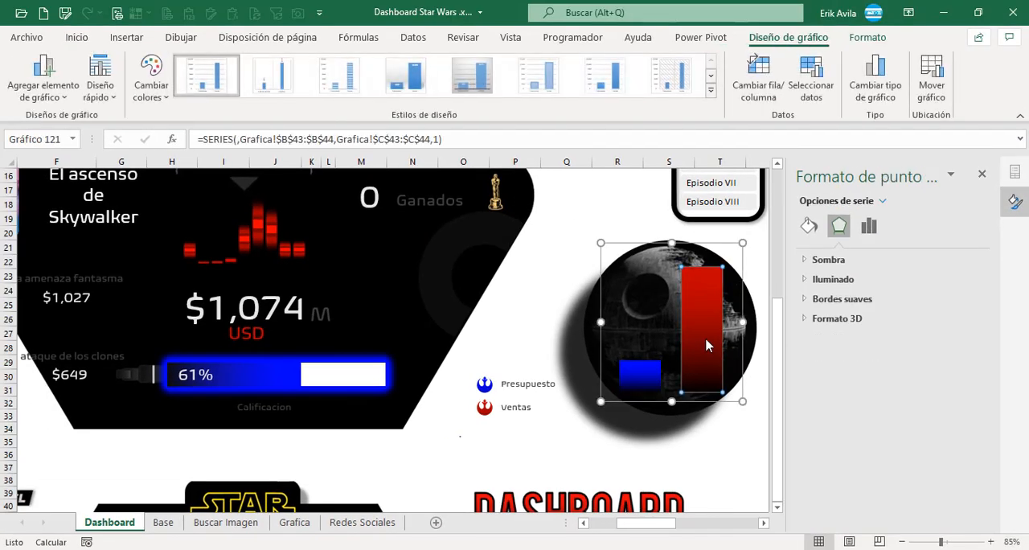
pyautogui.click(808, 279)
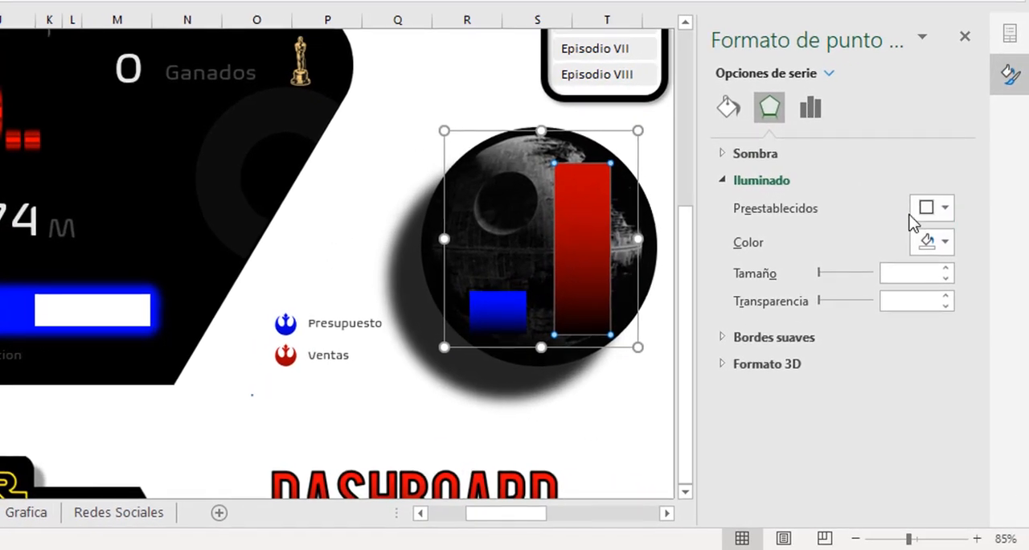
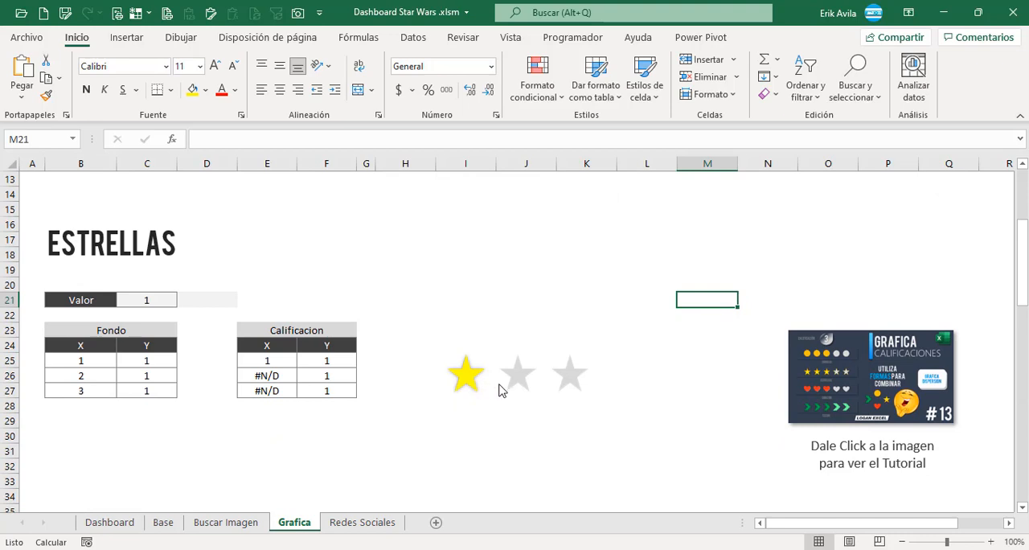
# Copy the star rating chart from the Grafica sheet to the Dashboard sheet and place it below the Ganados figure.
pyautogui.click(518, 375)
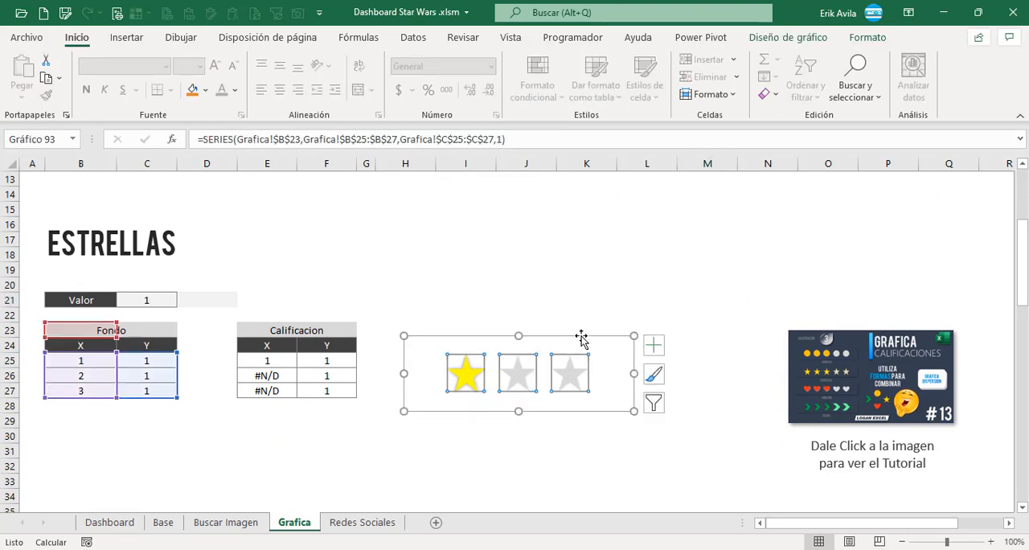
pyautogui.scroll(-1, 591, 329)
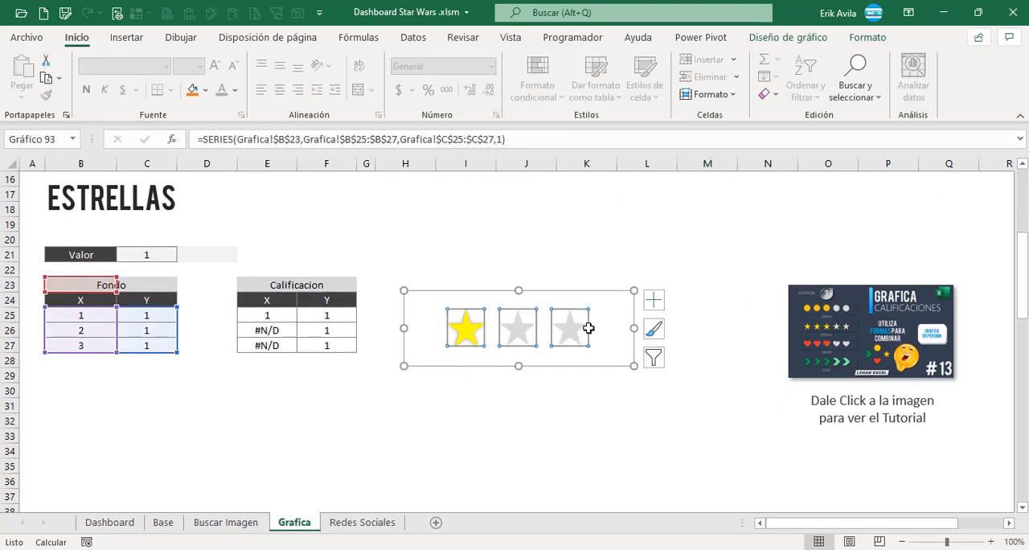
pyautogui.click(545, 245)
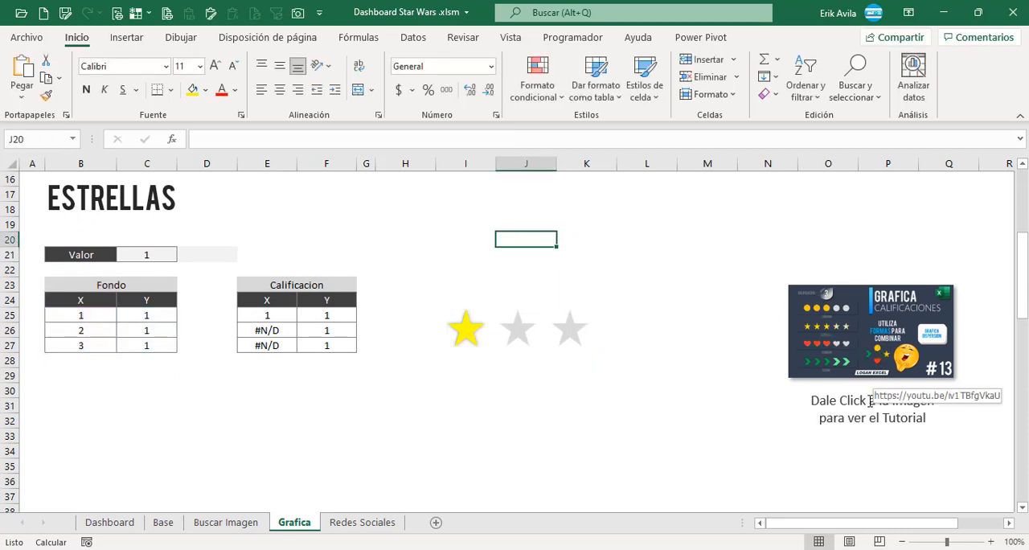
pyautogui.click(535, 332)
pyautogui.click(550, 293)
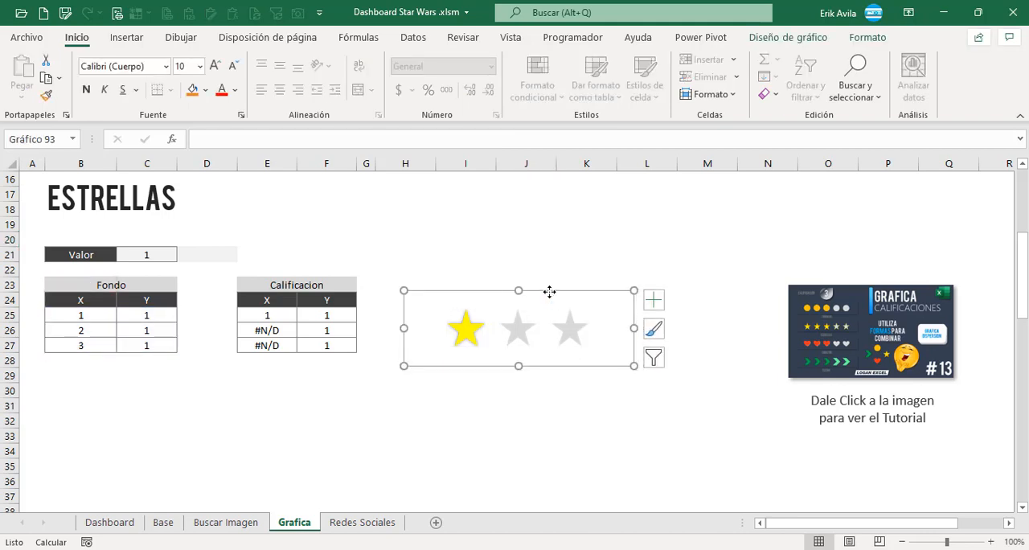
pyautogui.click(110, 522)
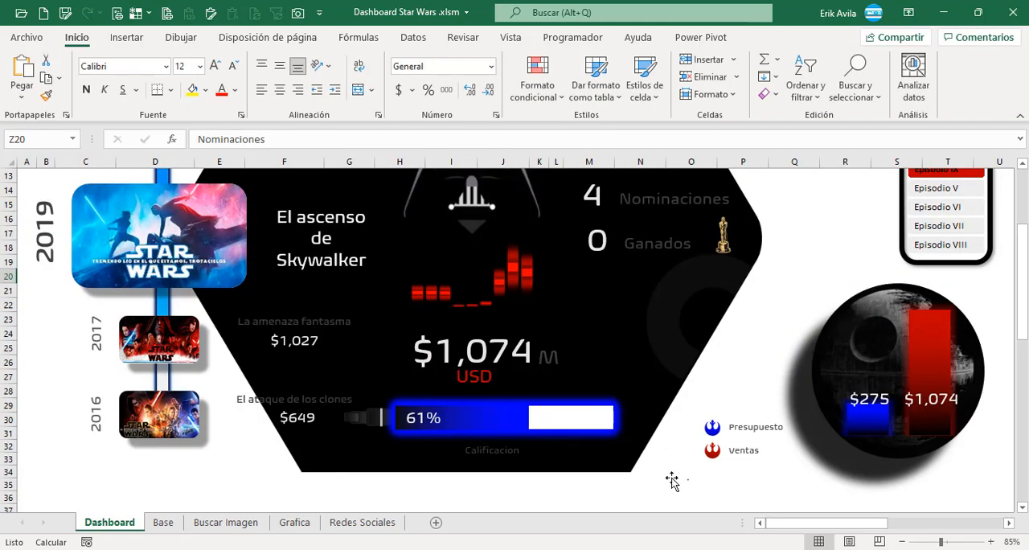
pyautogui.click(649, 496)
pyautogui.hotkey('ctrl', 'v')
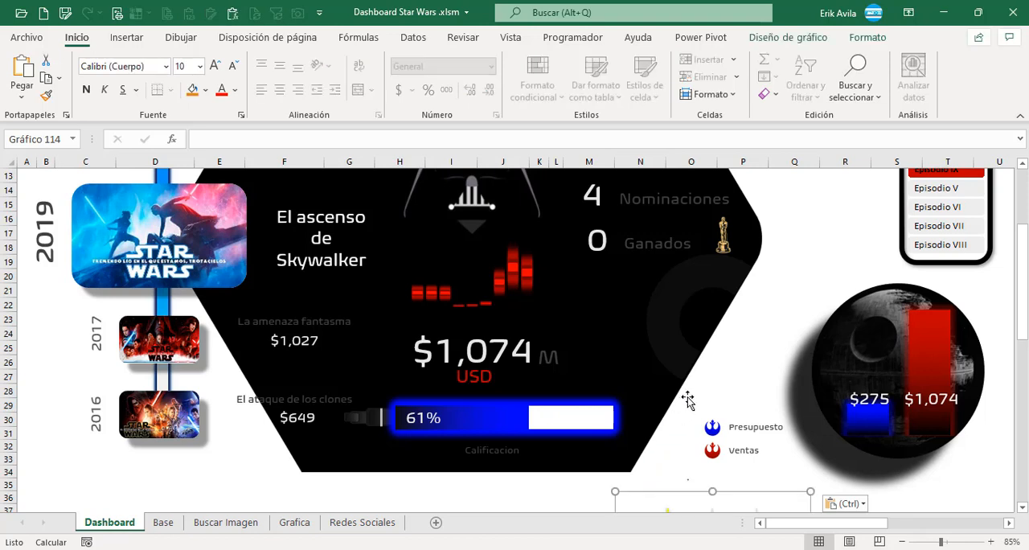
pyautogui.moveTo(647, 432); pyautogui.dragTo(608, 275)
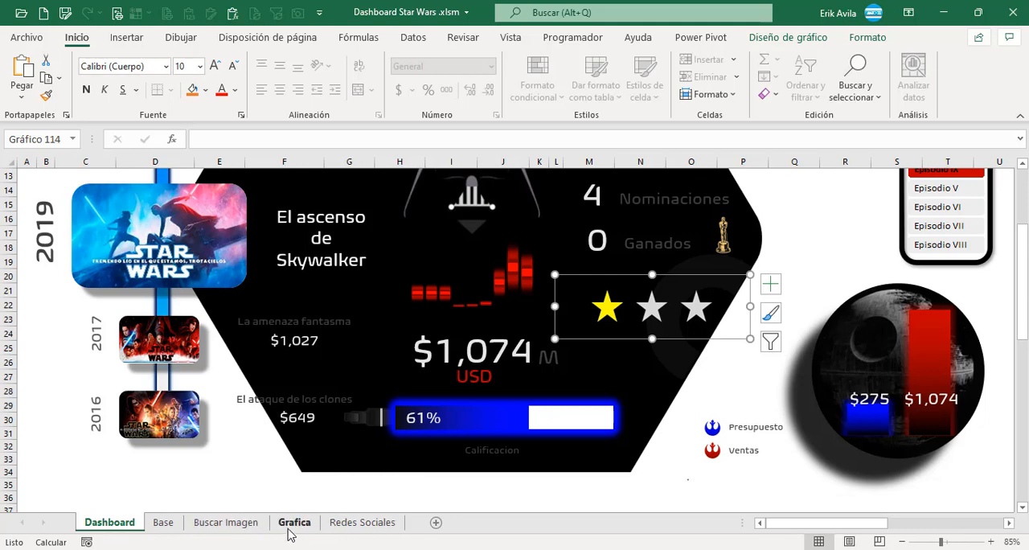
# Inspect the lookup formula in the Valor cell that drives the Estrellas chart on the Grafica sheet.
pyautogui.click(291, 532)
pyautogui.click(206, 393)
pyautogui.click(155, 256)
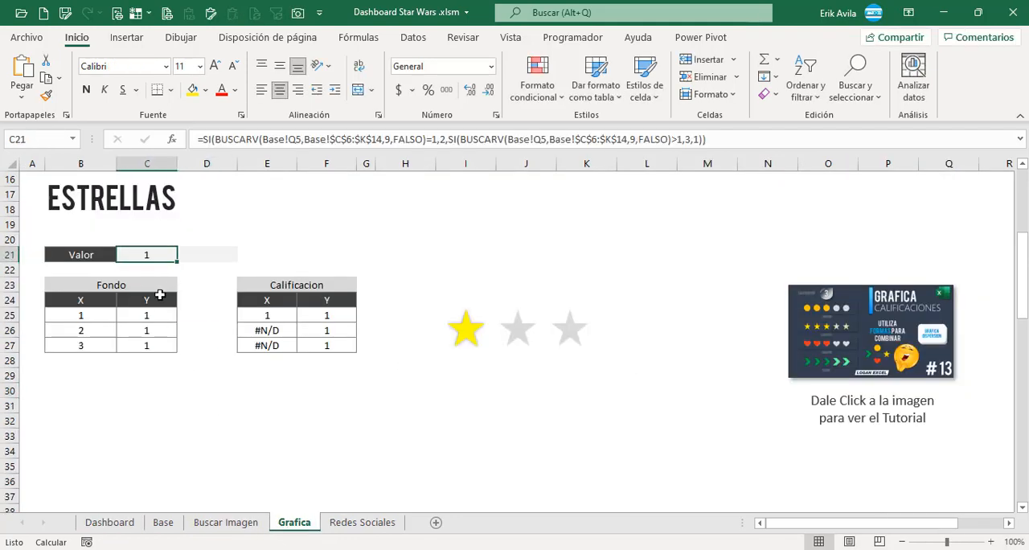
pyautogui.scroll(1, 321, 361)
pyautogui.click(424, 421)
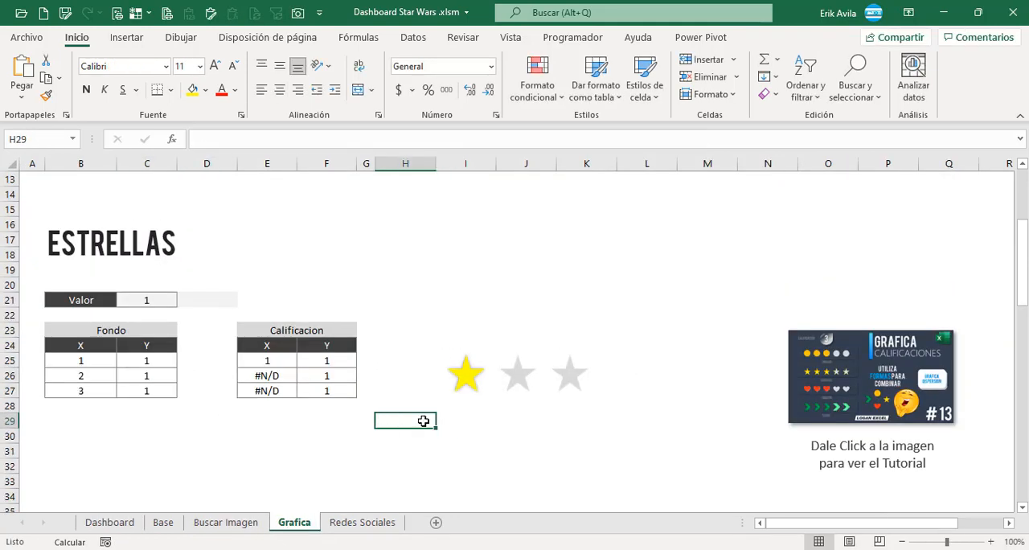
# Review the chart entries in the Dashboard sheet's Titulos table down to Ventas/Efecto Aleatorio, then return to the top of the dashboard.
pyautogui.click(165, 522)
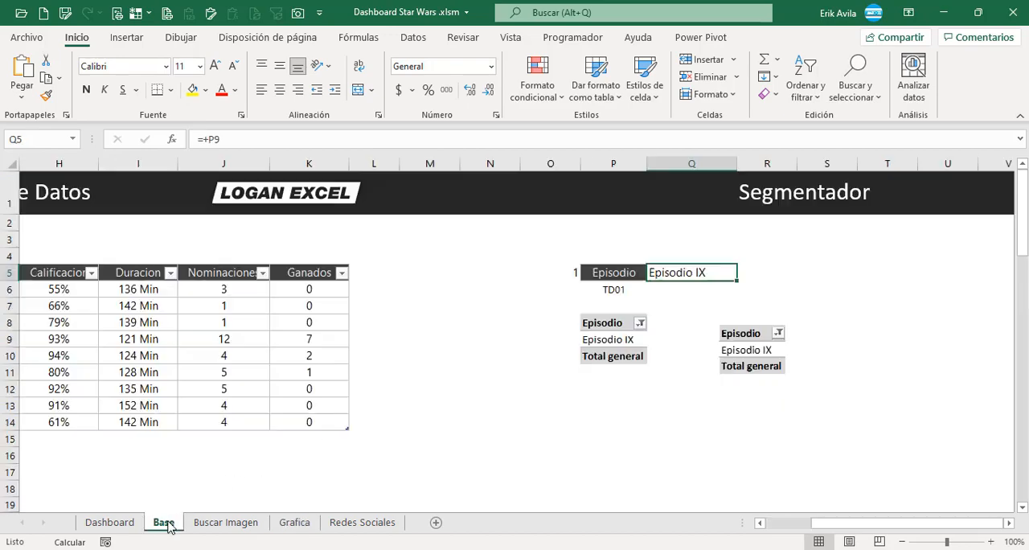
pyautogui.click(112, 522)
pyautogui.moveTo(829, 523); pyautogui.dragTo(904, 523)
pyautogui.scroll(5, 844, 384)
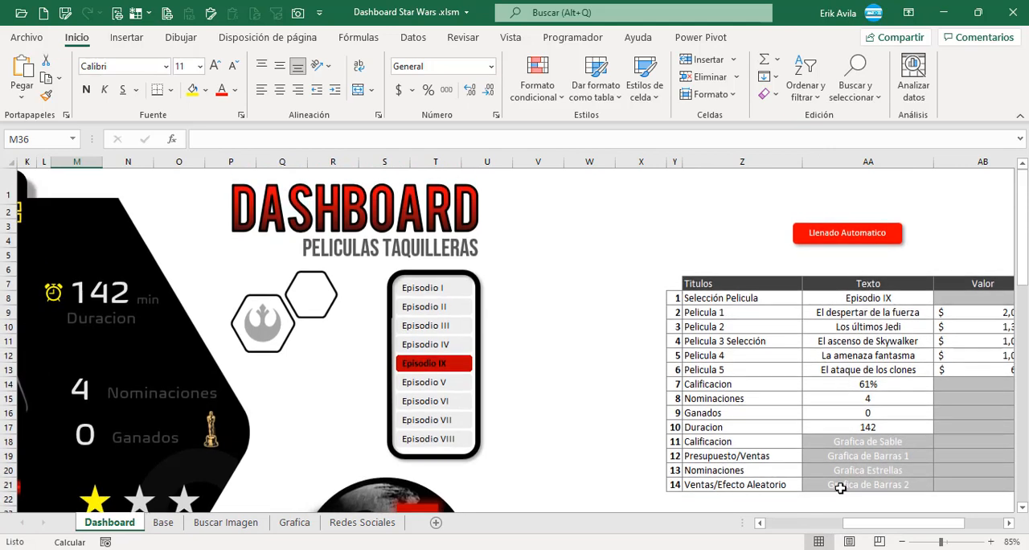
pyautogui.click(843, 484)
pyautogui.scroll(-2, 837, 487)
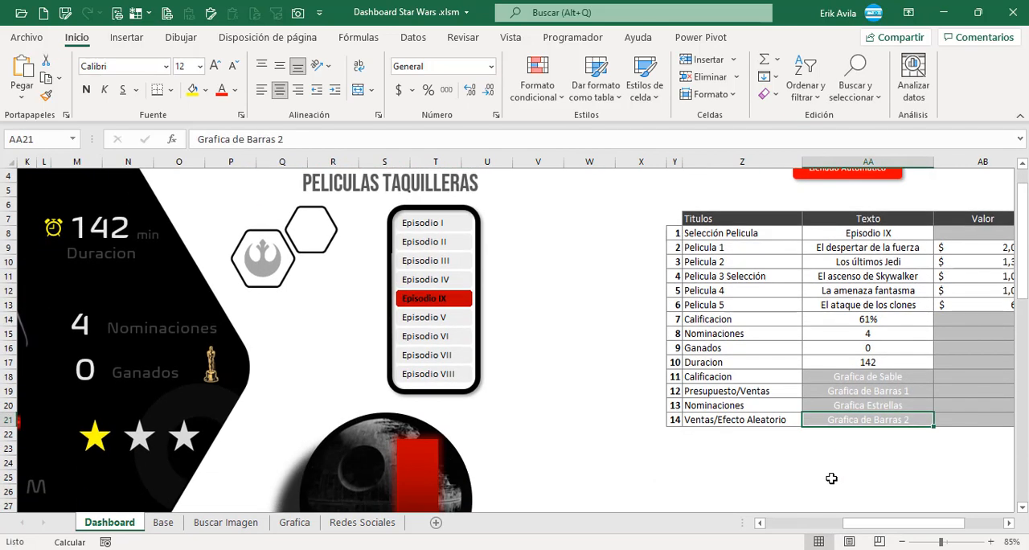
pyautogui.click(731, 425)
pyautogui.moveTo(873, 528); pyautogui.dragTo(792, 524)
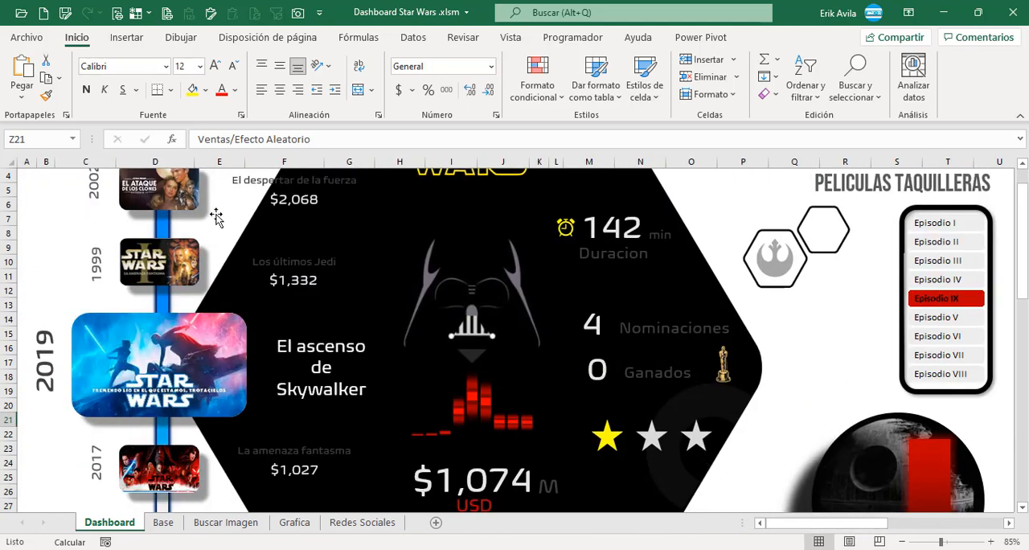
pyautogui.scroll(1, 216, 217)
# Switch the dashboard to full-screen view and test the slicer with Episodio IV, VI, IX and VI again.
pyautogui.click(46, 240)
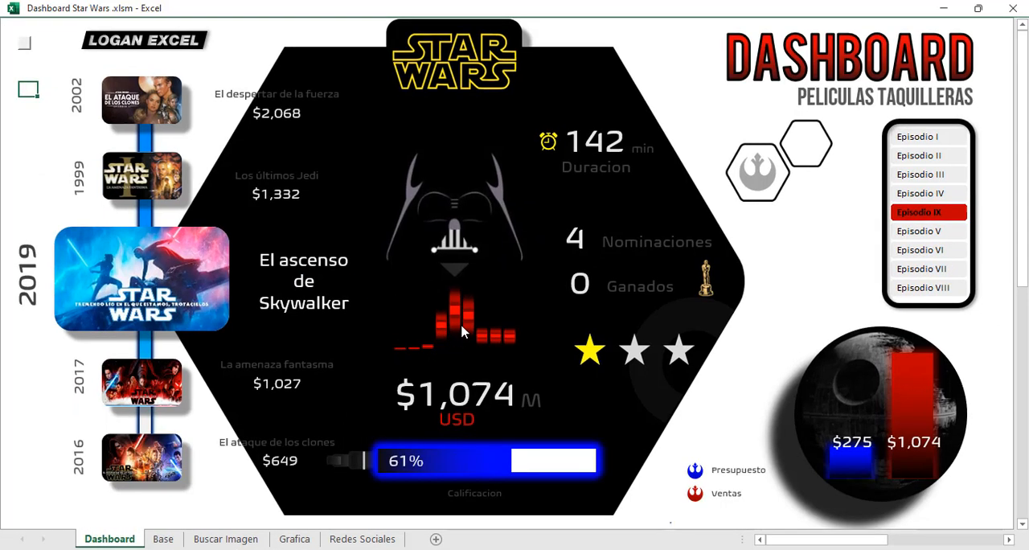
pyautogui.click(913, 197)
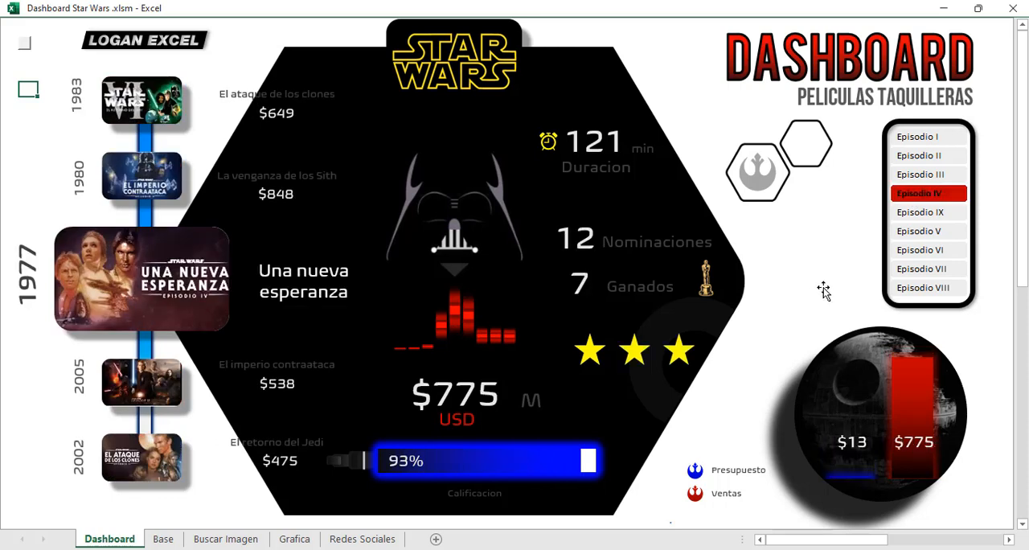
pyautogui.click(920, 250)
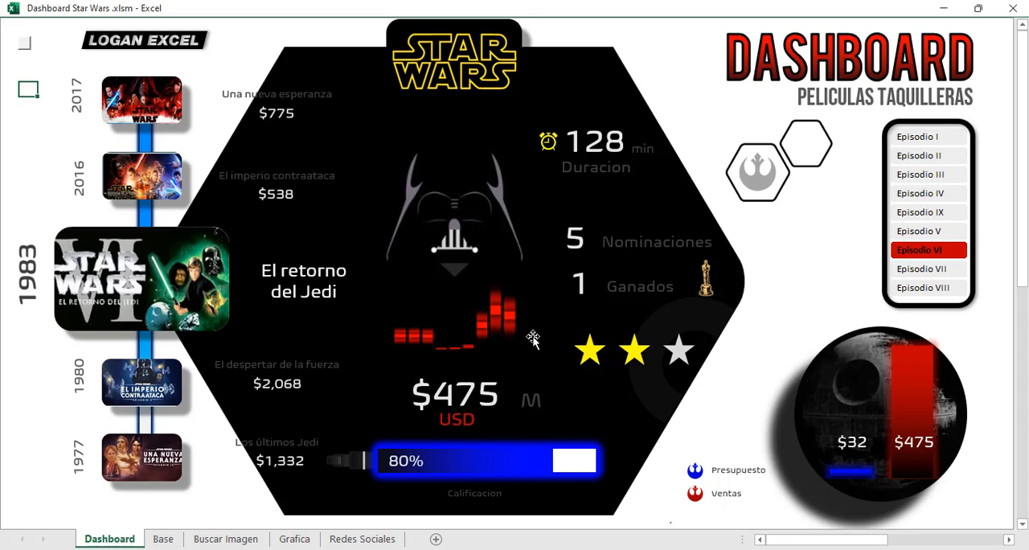
pyautogui.click(931, 214)
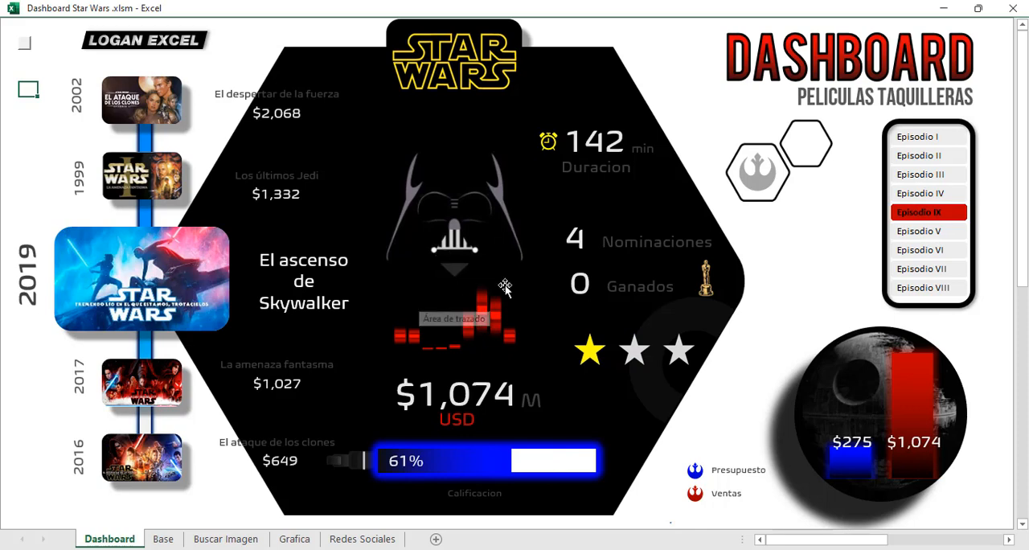
pyautogui.click(918, 251)
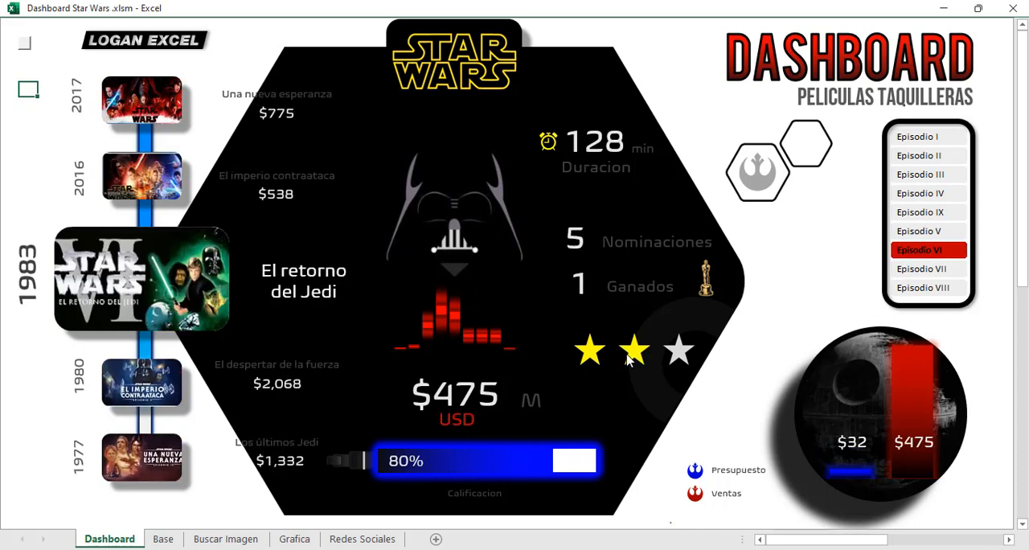
# Examine the 2 Barras table on the Grafica sheet, including its empty Grafica column and the adjacent numbering.
pyautogui.click(294, 539)
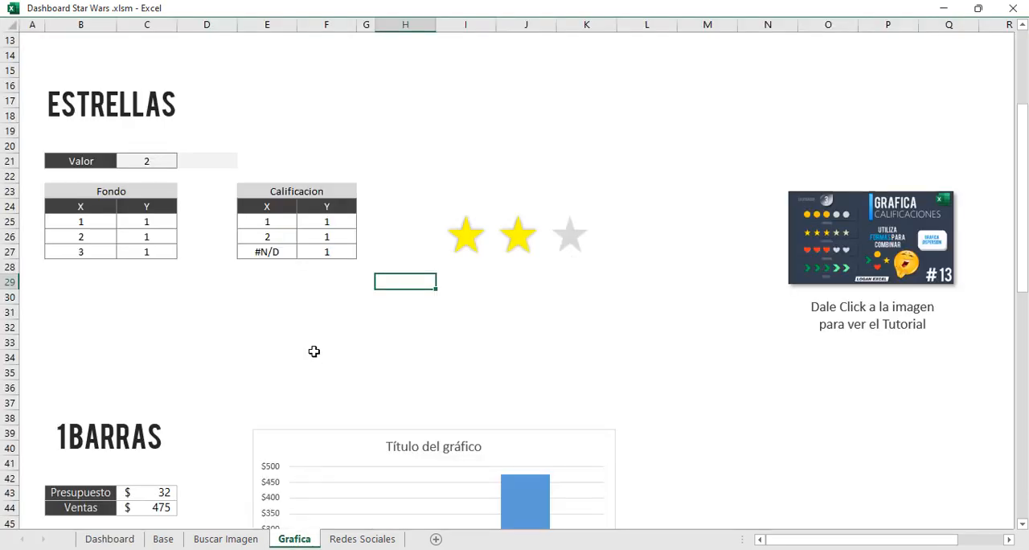
pyautogui.scroll(-11, 313, 352)
pyautogui.click(80, 299)
pyautogui.scroll(-1, 68, 294)
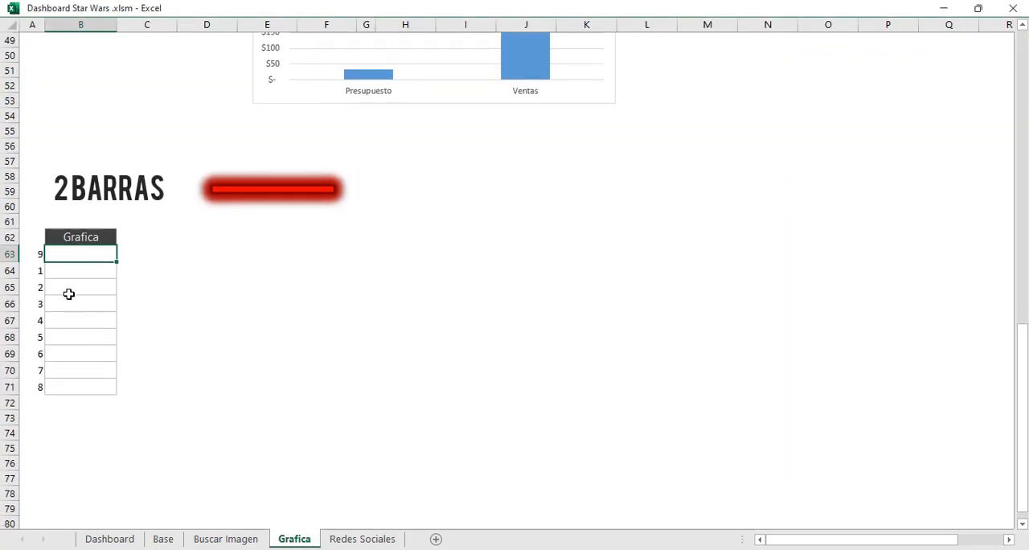
pyautogui.click(68, 294)
pyautogui.click(79, 272)
pyautogui.click(82, 285)
pyautogui.click(84, 261)
# Leave the full-screen view through the Dashboard sheet and return to the 2 Barras table on the Grafica sheet.
pyautogui.click(124, 540)
pyautogui.click(25, 44)
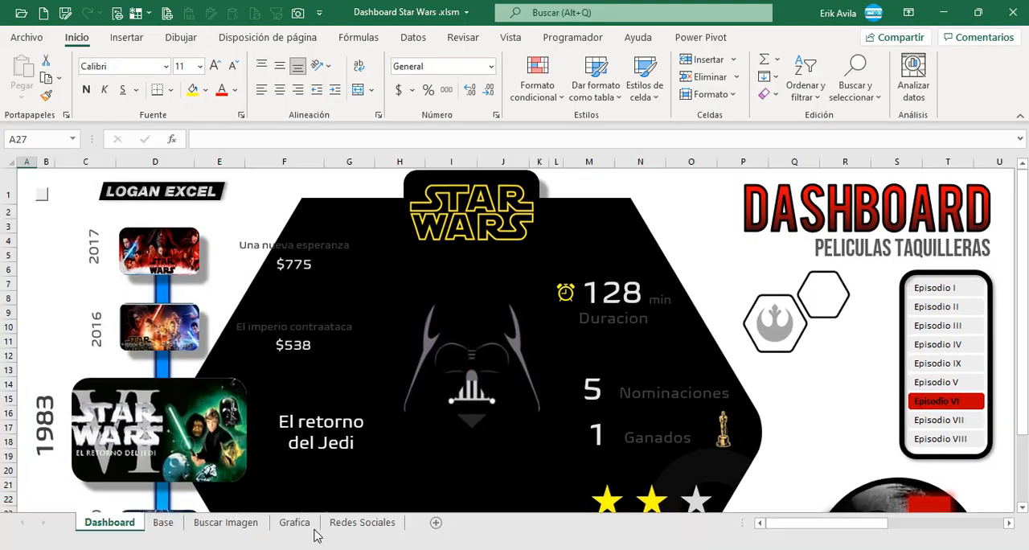
pyautogui.click(314, 528)
pyautogui.scroll(-2, 83, 419)
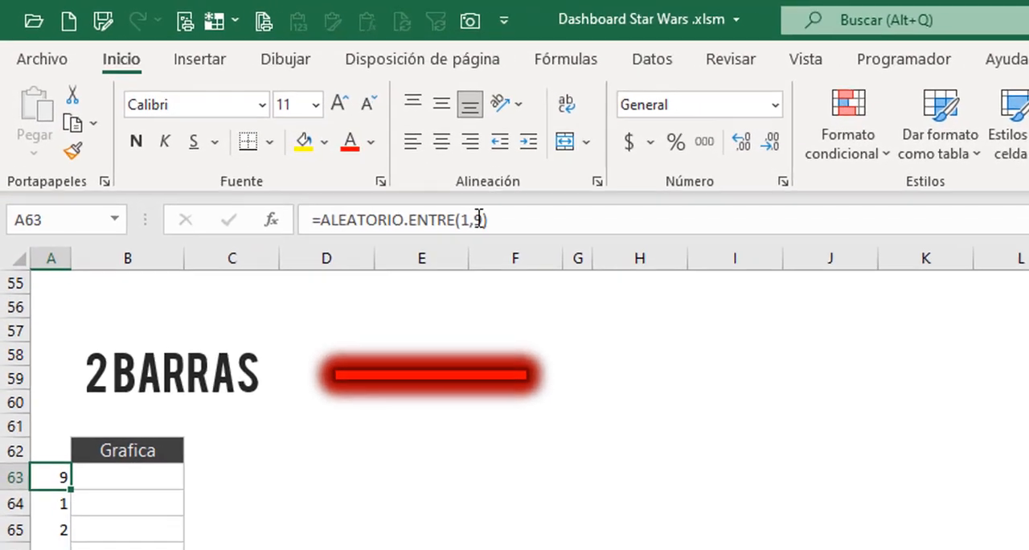
# Enter =BUSCARV(A63,Base,6,FALSO) in cell B63 of the 2 Barras table, using the Base sheet's data table as the lookup range.
pyautogui.click(183, 548)
pyautogui.click(168, 508)
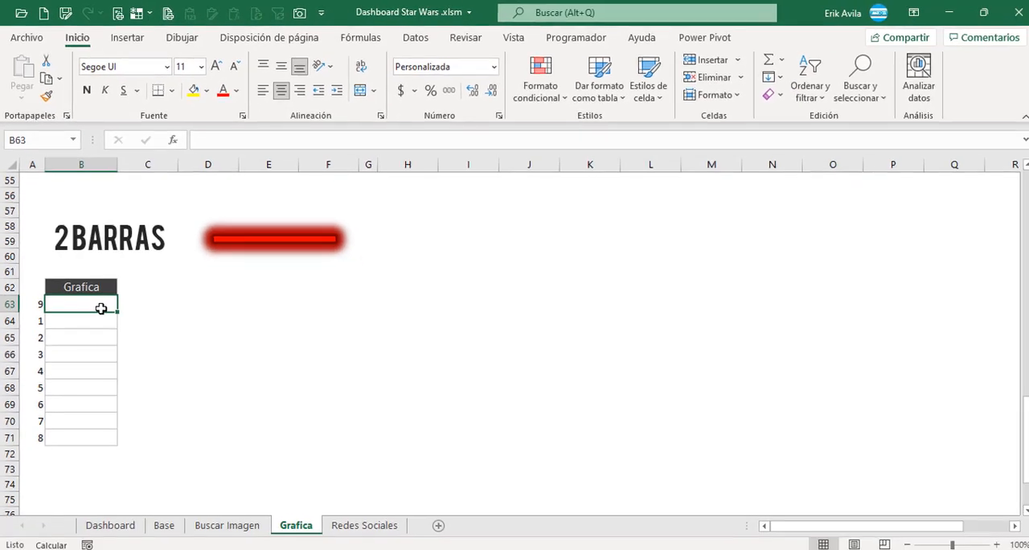
pyautogui.write('=bus')
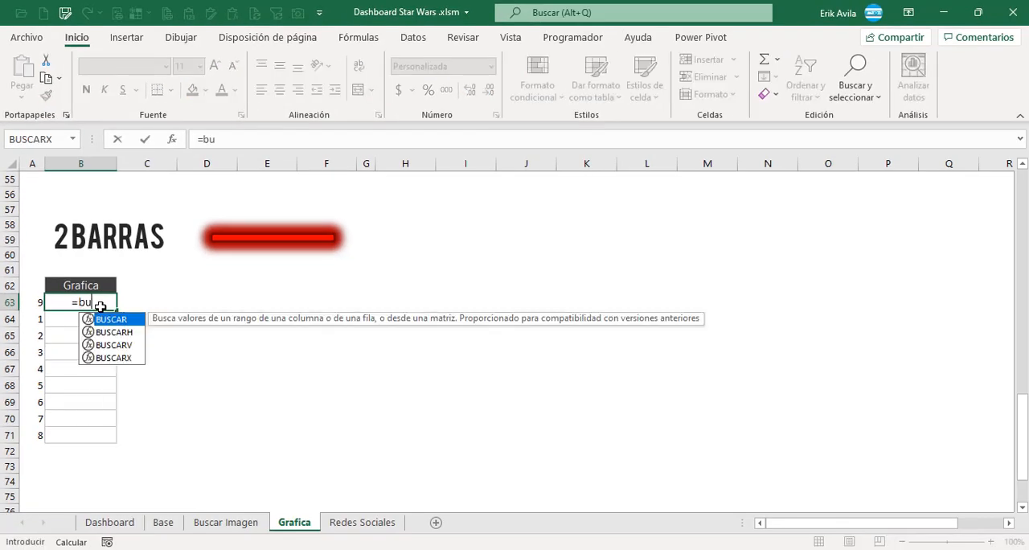
pyautogui.doubleClick(125, 346)
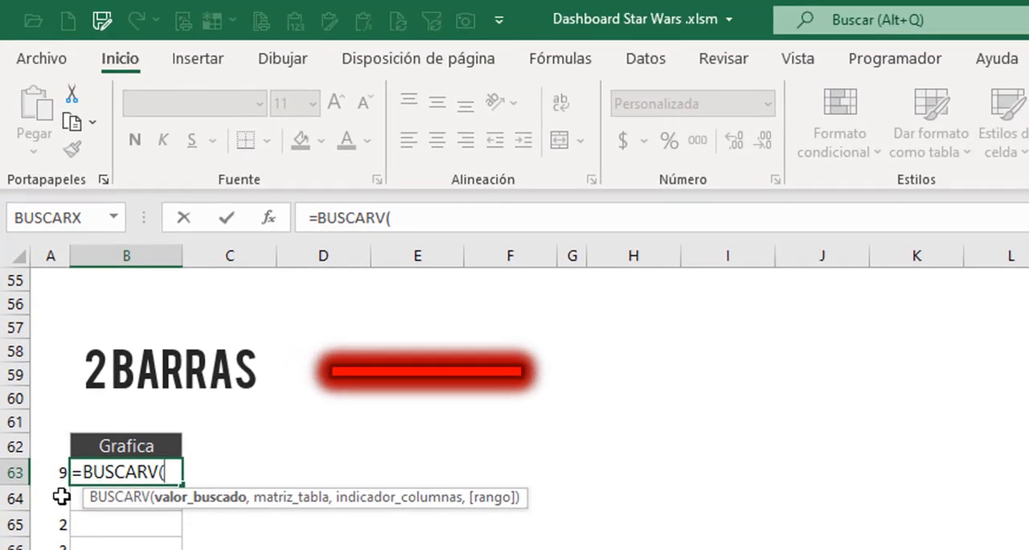
pyautogui.click(37, 301)
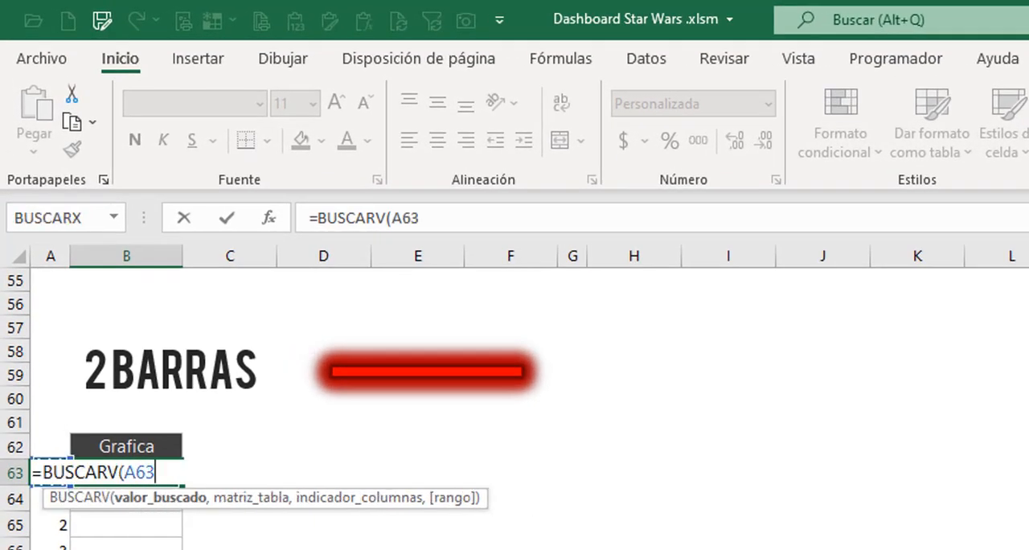
pyautogui.write(',')
pyautogui.click(139, 549)
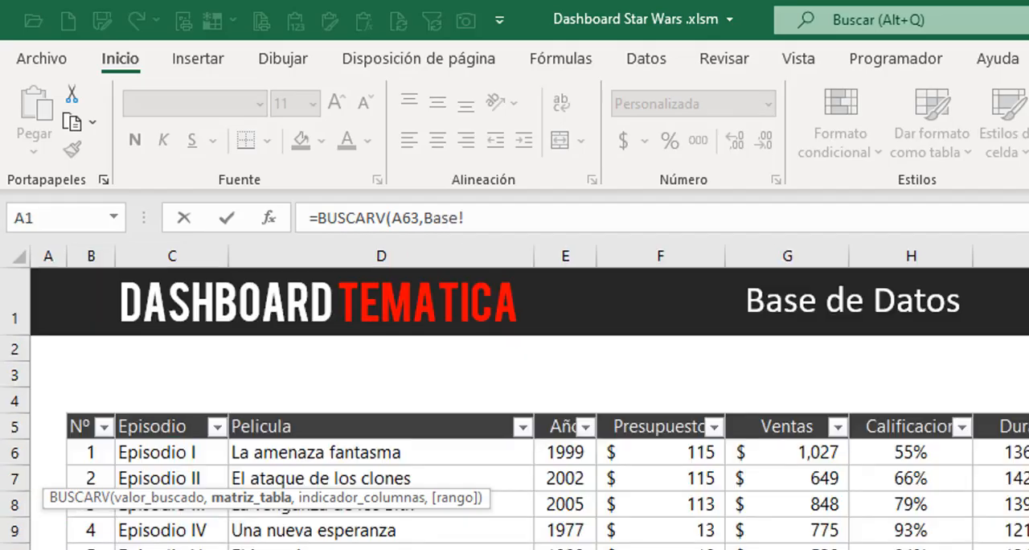
pyautogui.moveTo(97, 448); pyautogui.dragTo(1028, 549)
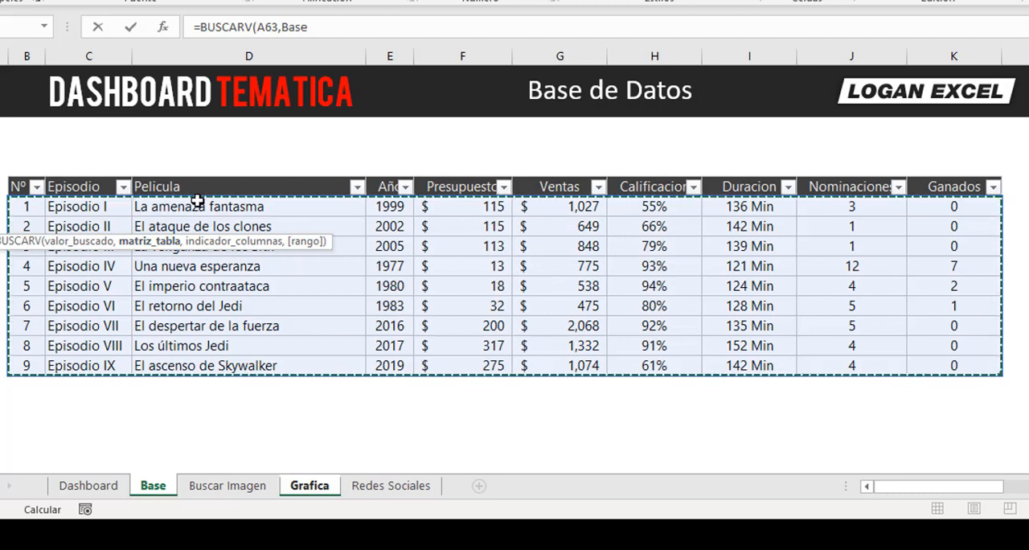
pyautogui.write(',')
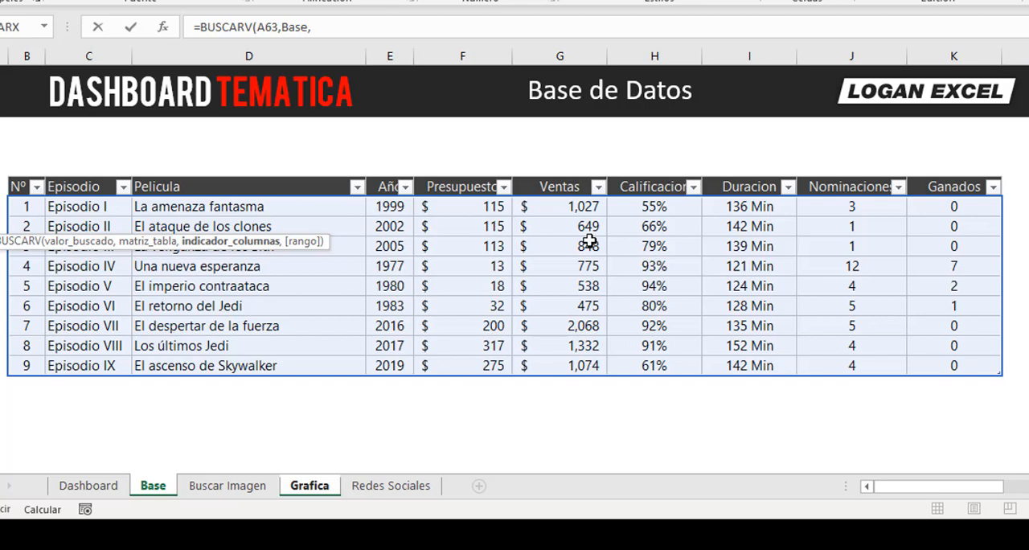
pyautogui.write('6,')
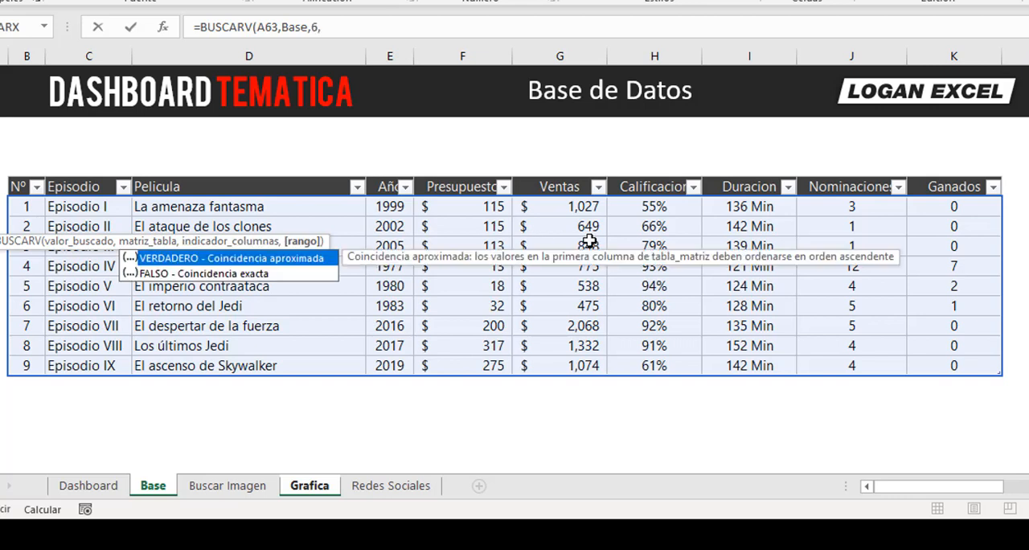
pyautogui.write('fa')
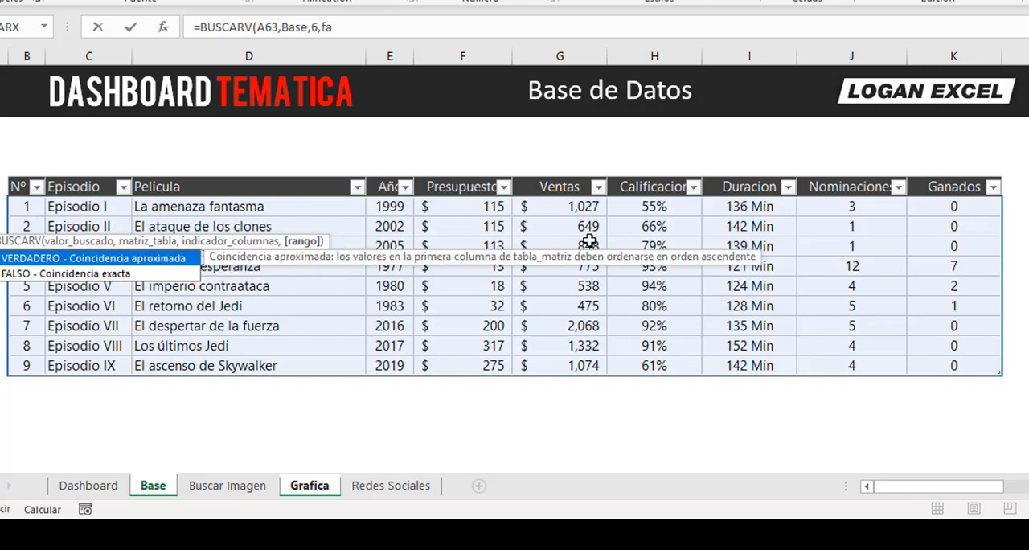
pyautogui.write('lso')
pyautogui.press('Return')
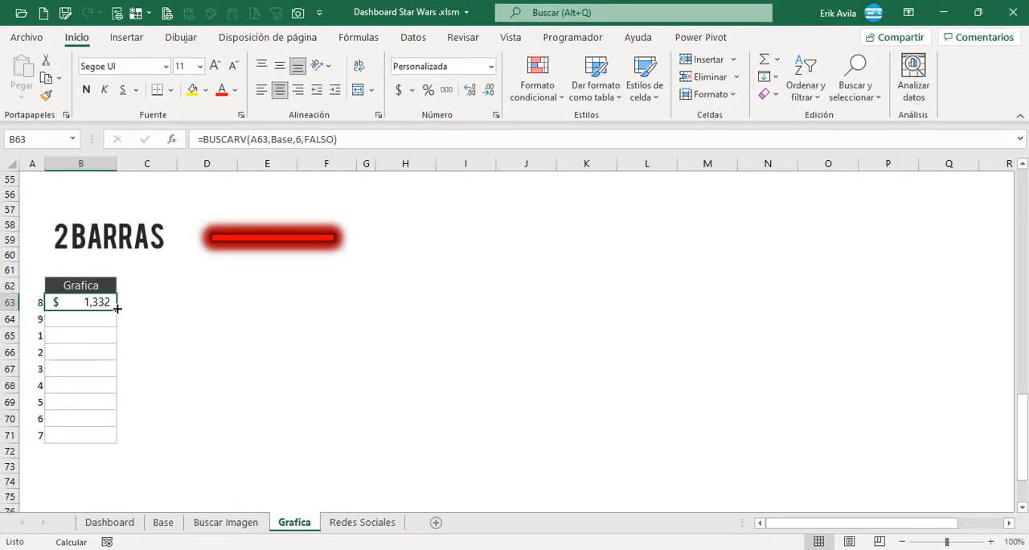
# Fill the sales lookup formula from B63 down to B71 and check the copied cells.
pyautogui.moveTo(117, 308); pyautogui.dragTo(117, 442)
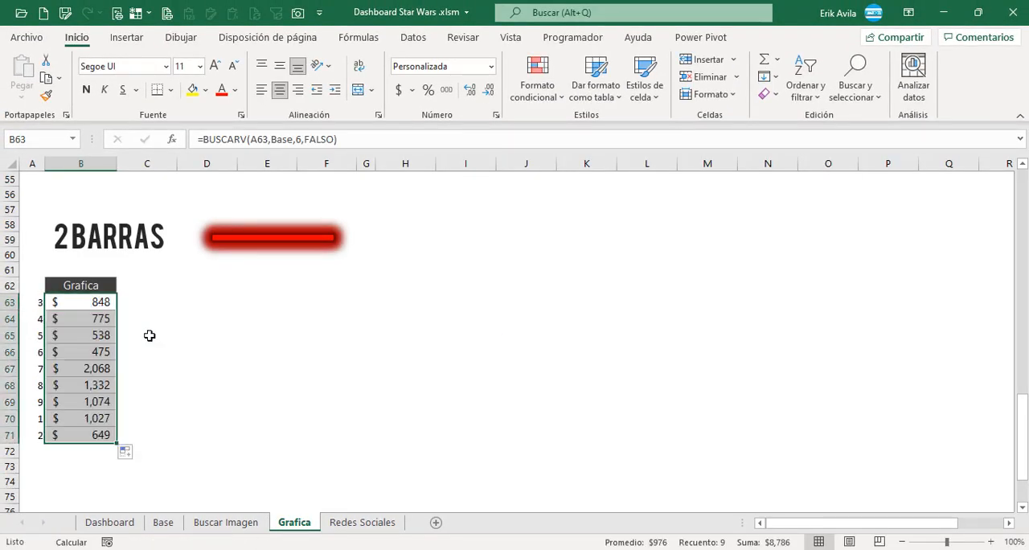
pyautogui.click(186, 317)
pyautogui.click(101, 371)
pyautogui.click(111, 419)
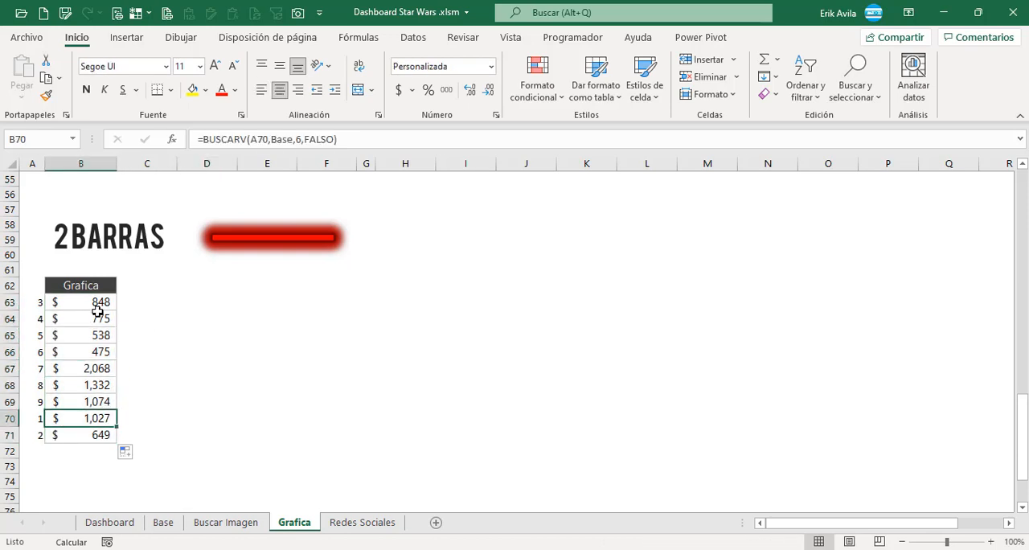
# Insert a clustered column chart based on the sales values in B63:B71 of the 2 Barras table.
pyautogui.click(96, 303)
pyautogui.doubleClick(97, 303)
pyautogui.click(107, 369)
pyautogui.doubleClick(107, 369)
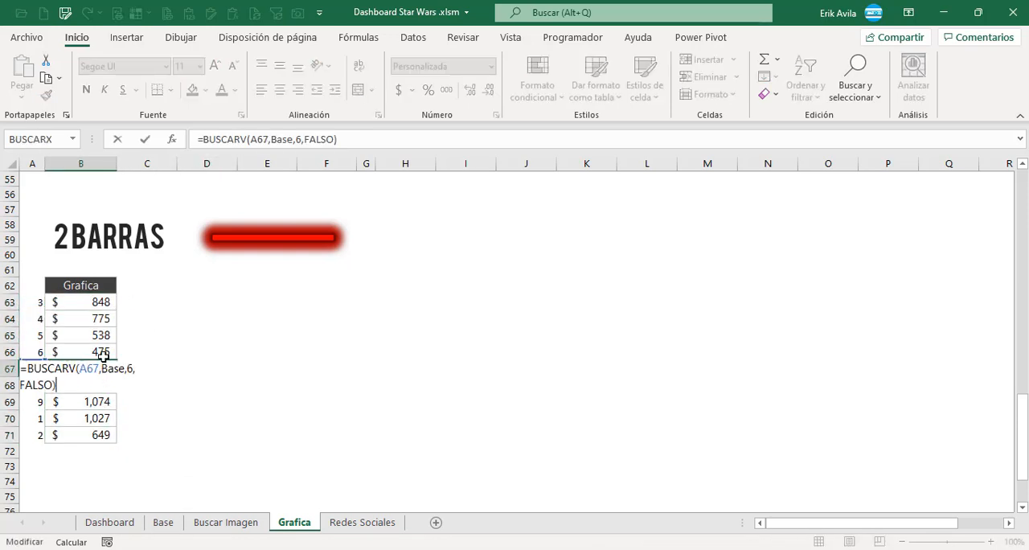
pyautogui.click(108, 304)
pyautogui.click(322, 322)
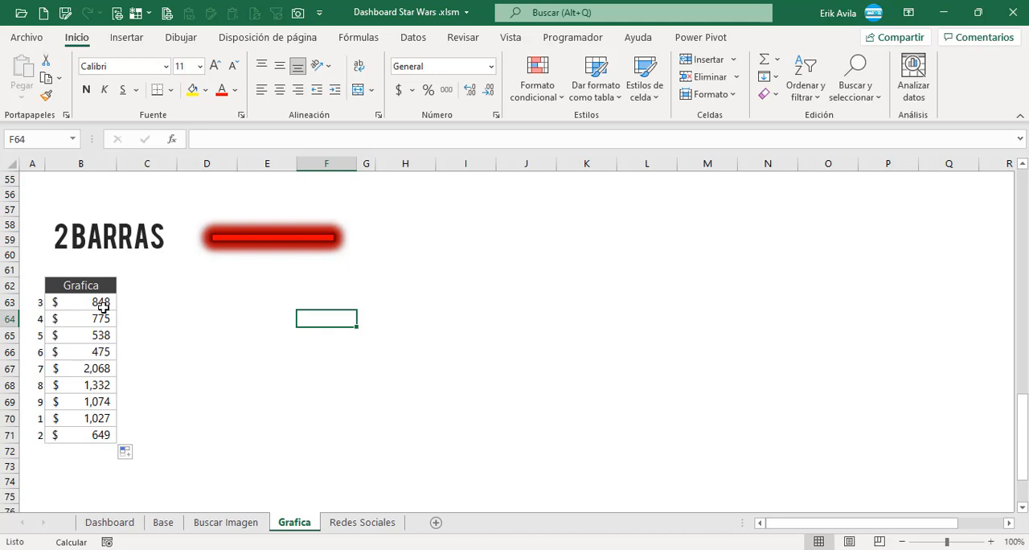
pyautogui.moveTo(103, 306); pyautogui.dragTo(100, 428)
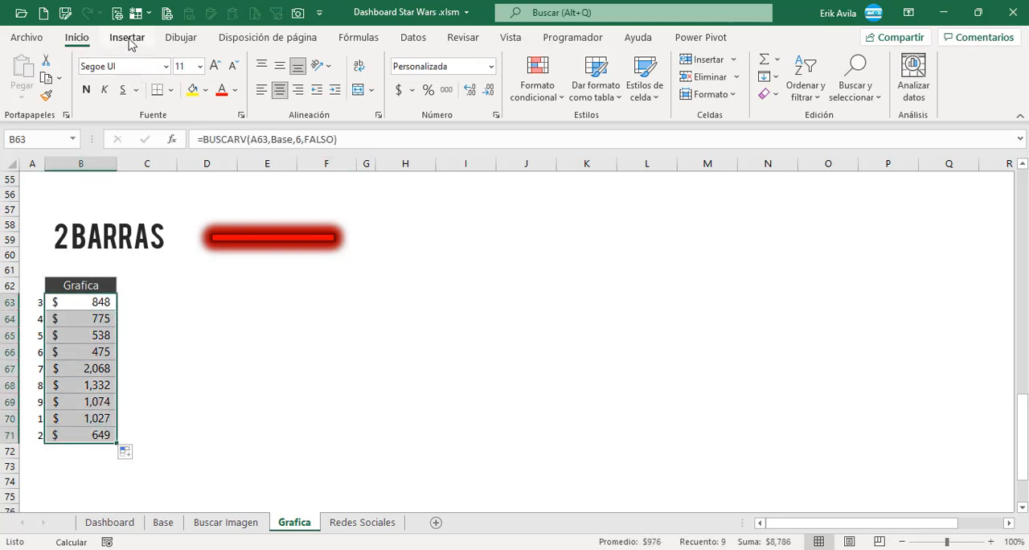
pyautogui.click(127, 38)
pyautogui.click(375, 66)
pyautogui.click(375, 108)
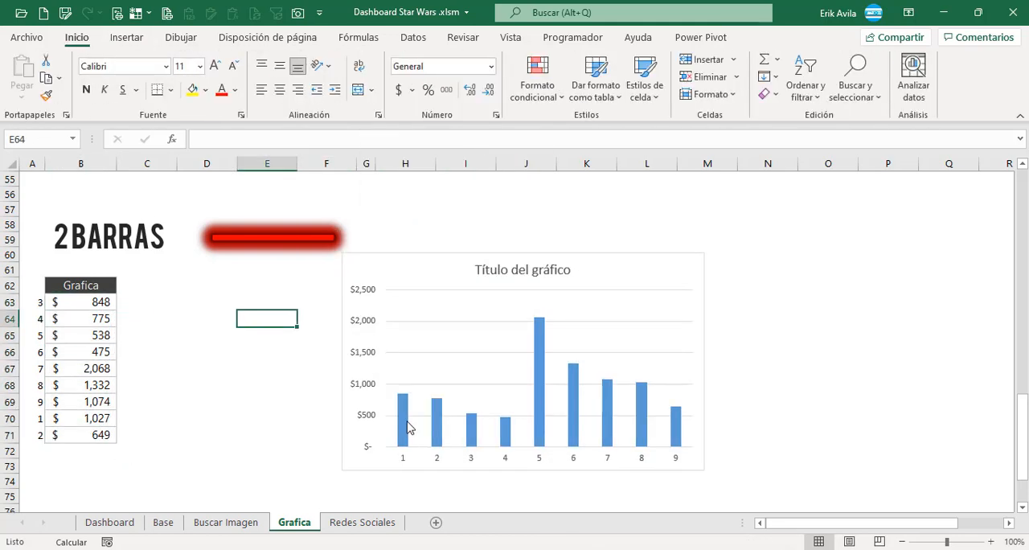
# Set the gap width of the new chart's column series to 20%.
pyautogui.click(409, 429)
pyautogui.doubleClick(406, 427)
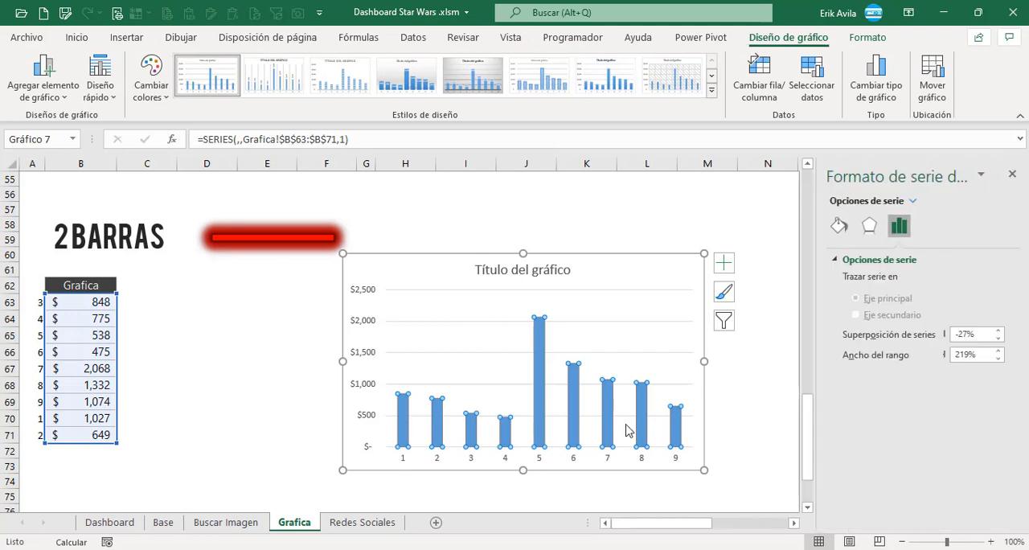
pyautogui.moveTo(977, 360); pyautogui.dragTo(933, 359)
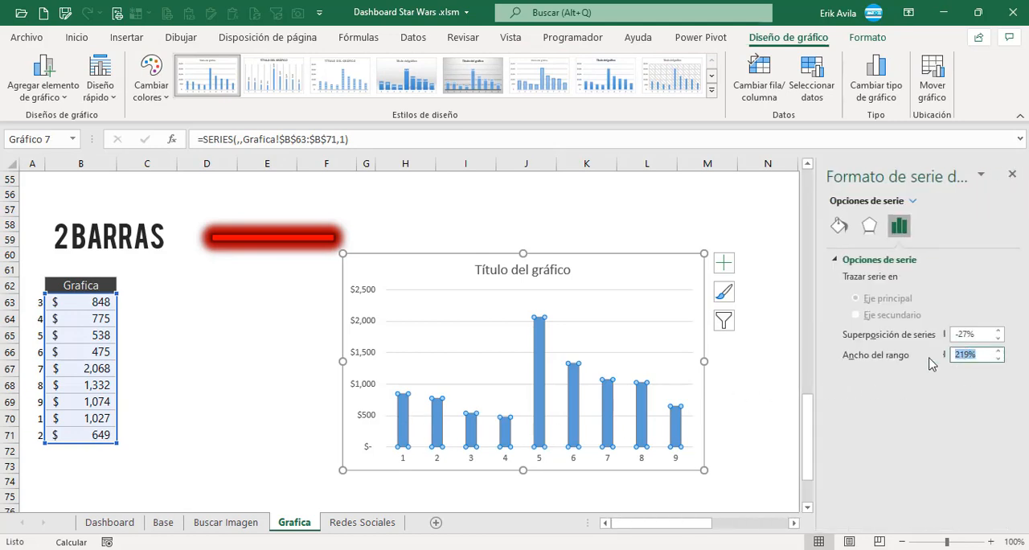
pyautogui.write('250')
pyautogui.press('Return')
# Strip the column chart of its vertical axis, gridlines and title.
pyautogui.click(371, 326)
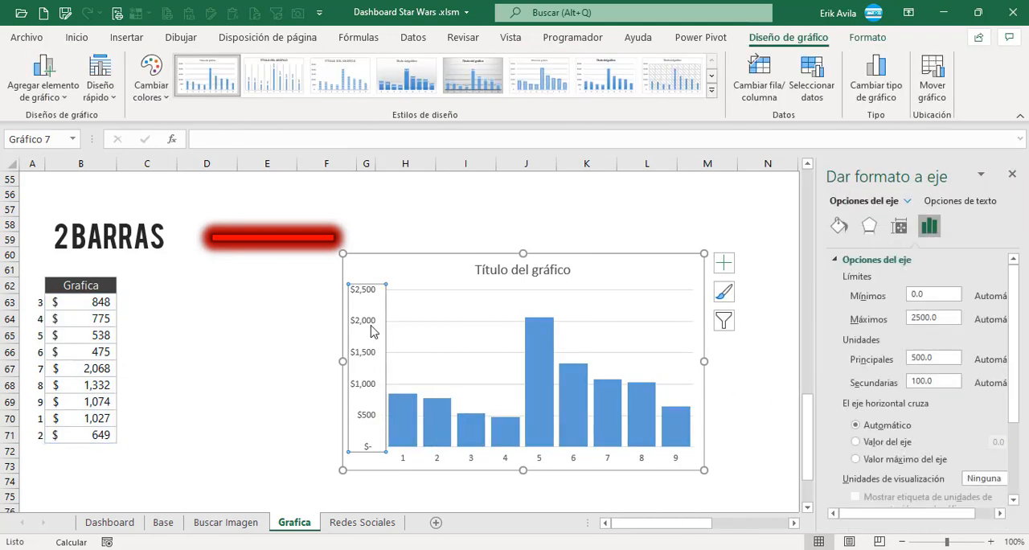
pyautogui.press('Delete')
pyautogui.click(504, 289)
pyautogui.press('Delete')
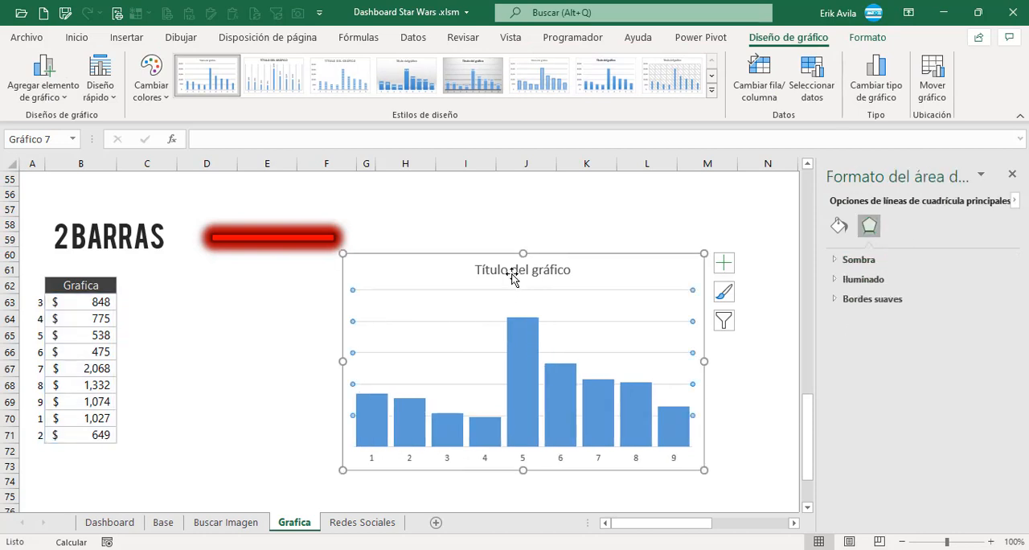
pyautogui.click(513, 272)
pyautogui.press('Delete')
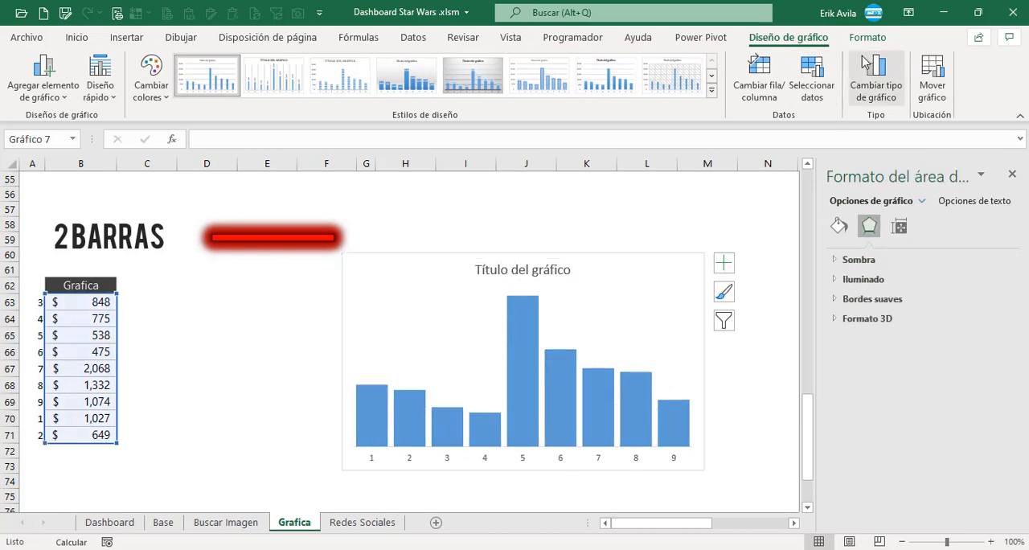
# Give the chart area no fill and no outline, and delete the chart's horizontal axis.
pyautogui.click(862, 38)
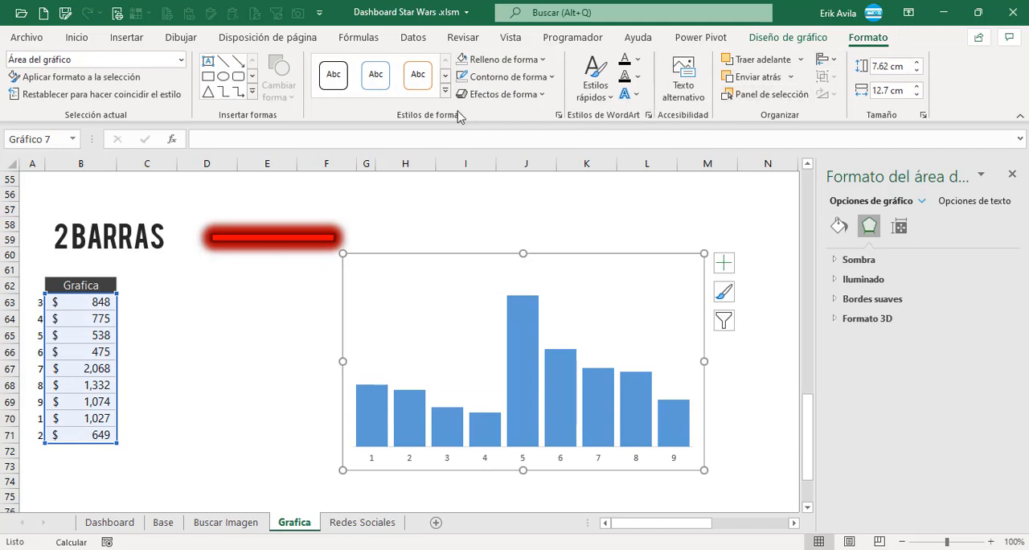
pyautogui.click(499, 59)
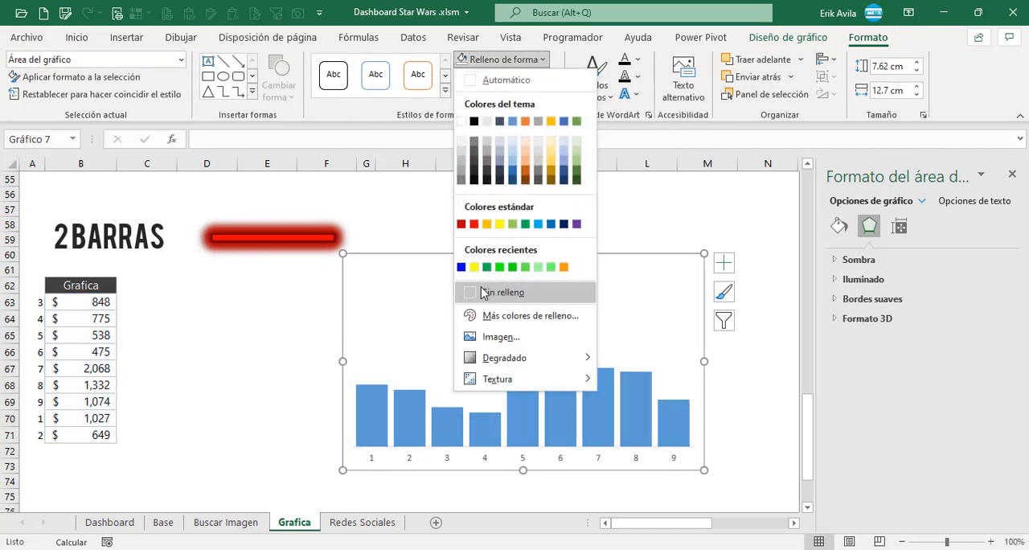
pyautogui.click(493, 292)
pyautogui.click(508, 76)
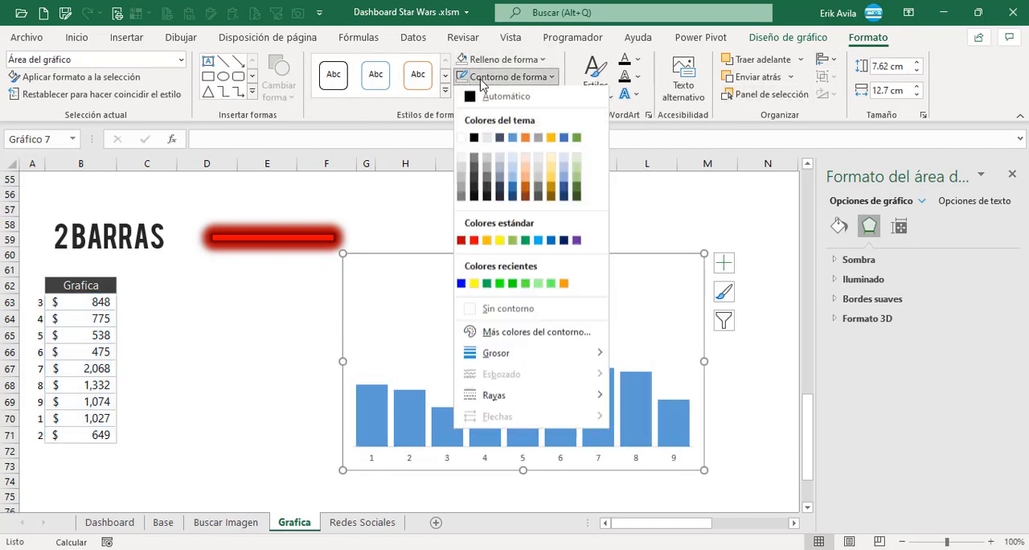
pyautogui.click(494, 310)
pyautogui.click(375, 457)
pyautogui.press('Delete')
pyautogui.click(253, 352)
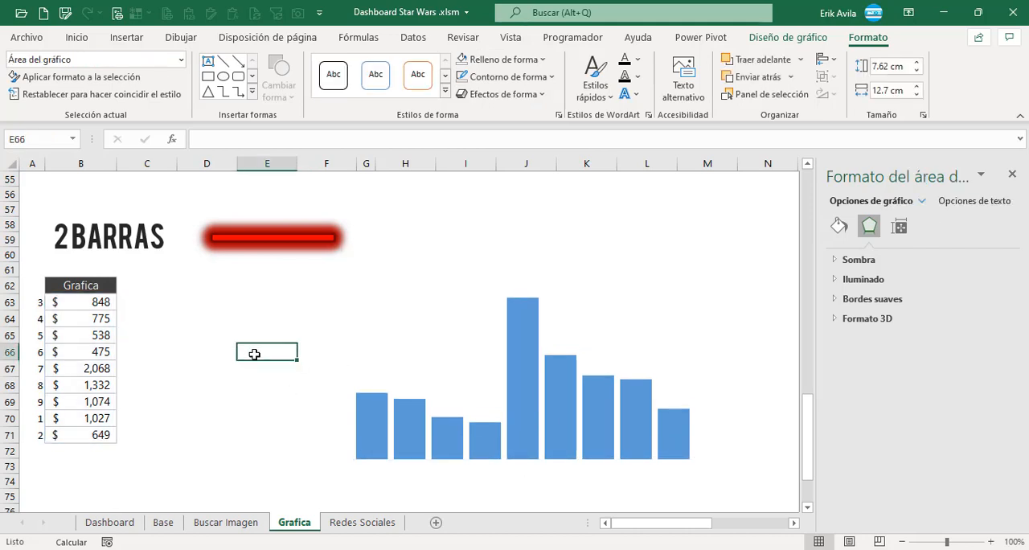
# Copy the red lightsaber shape beside the 2 Barras heading and paste it into the chart's columns as their fill.
pyautogui.click(286, 239)
pyautogui.moveTo(285, 233); pyautogui.dragTo(292, 222)
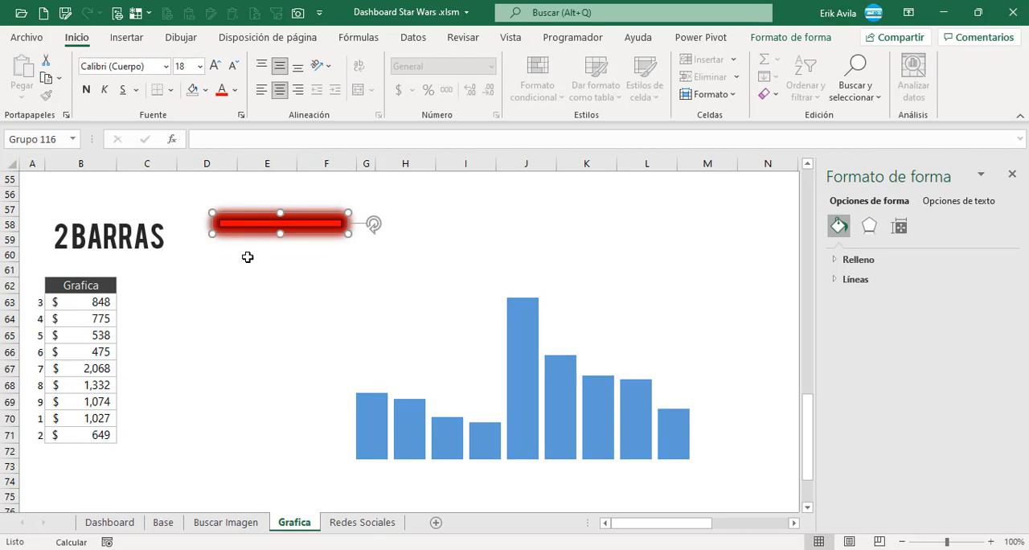
pyautogui.hotkey('ctrl', 'c')
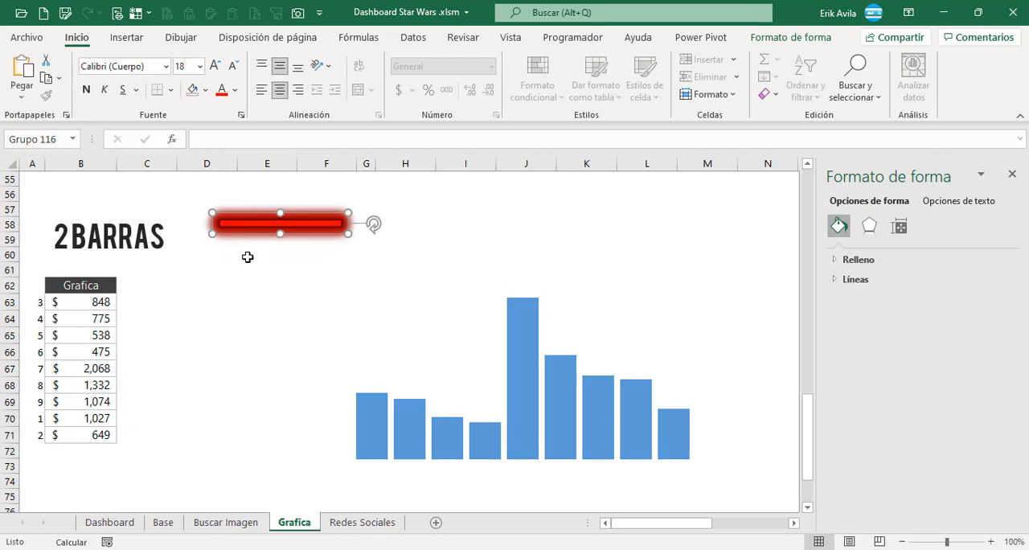
pyautogui.click(368, 429)
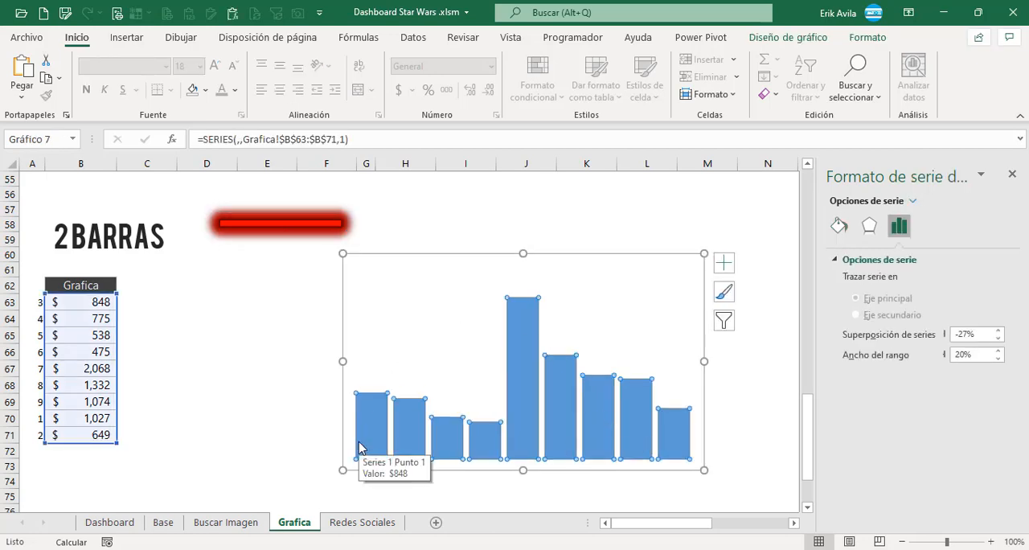
pyautogui.hotkey('ctrl', 'v')
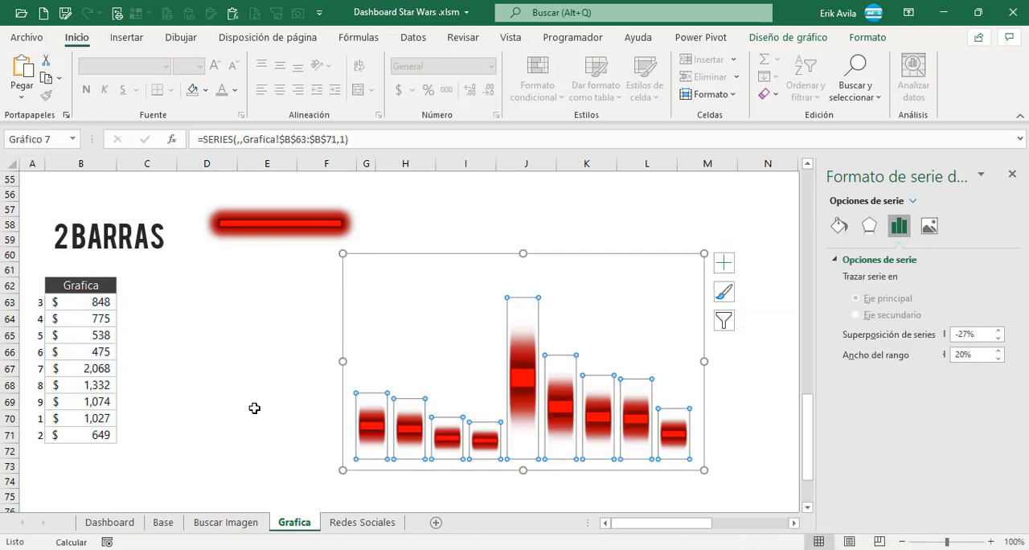
pyautogui.click(259, 362)
pyautogui.click(524, 375)
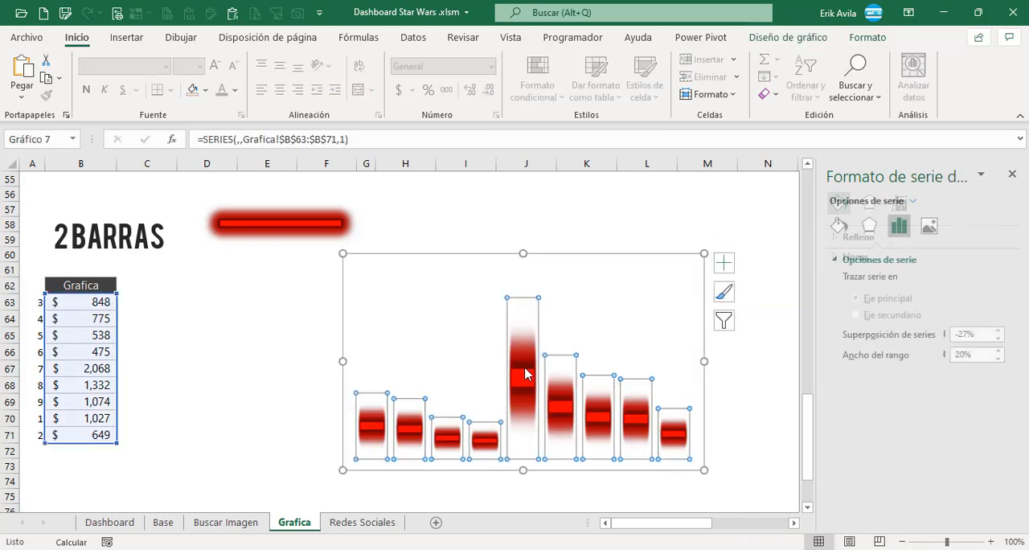
pyautogui.click(267, 385)
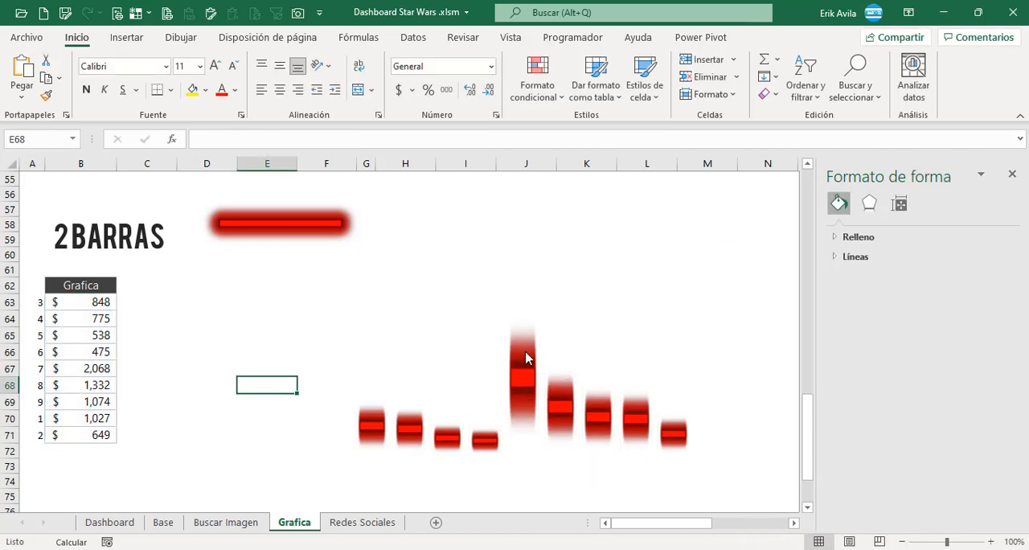
# Cut the lightsaber column chart from the Grafica sheet and paste it onto the Dashboard sheet below the hexagon.
pyautogui.click(525, 356)
pyautogui.click(570, 255)
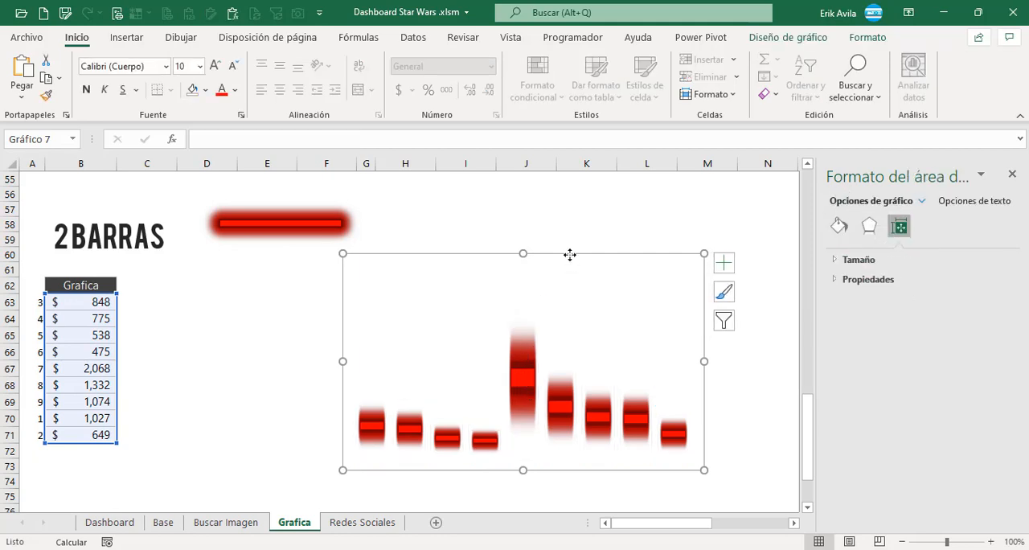
pyautogui.press('Delete')
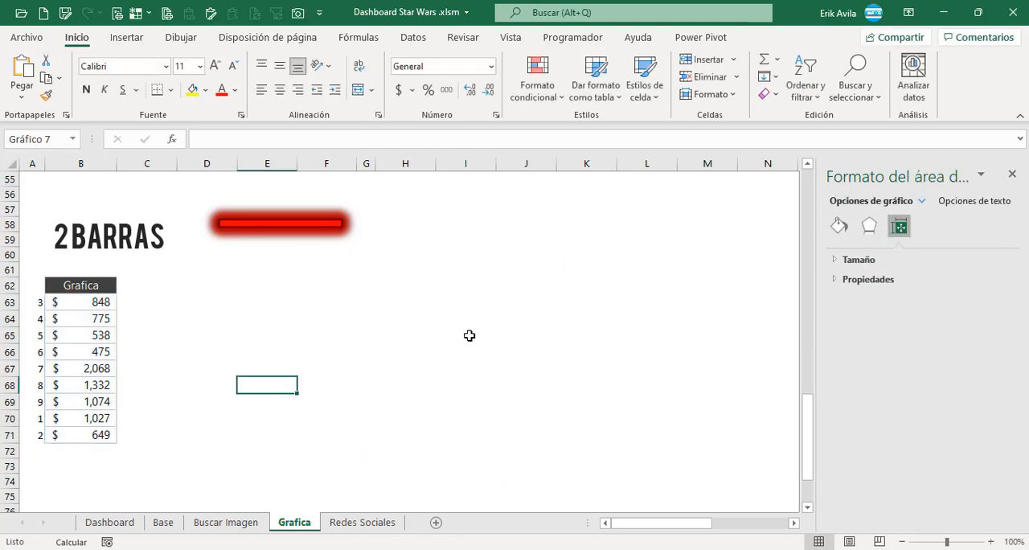
pyautogui.click(164, 522)
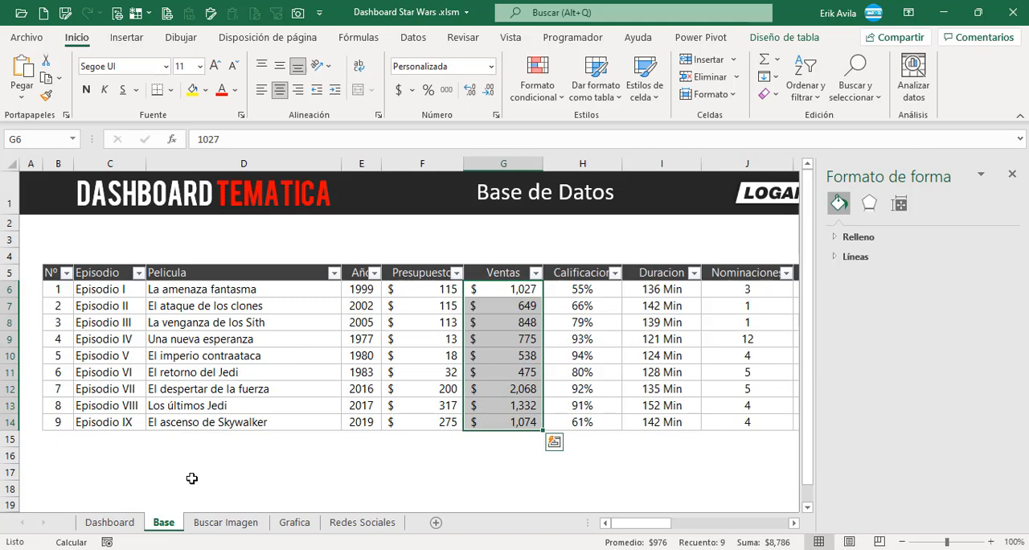
pyautogui.click(135, 524)
pyautogui.scroll(-4, 201, 438)
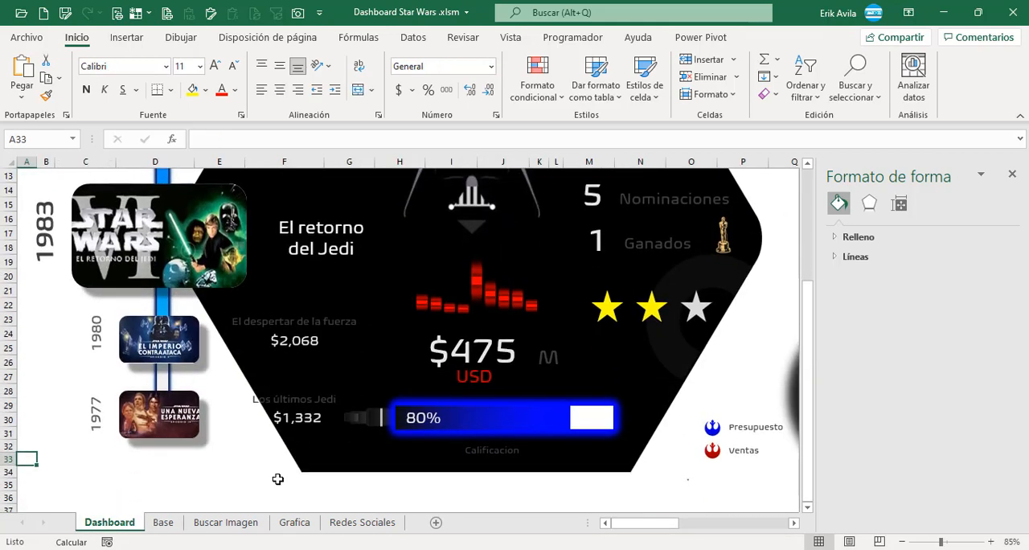
pyautogui.click(251, 493)
pyautogui.hotkey('ctrl', 'v')
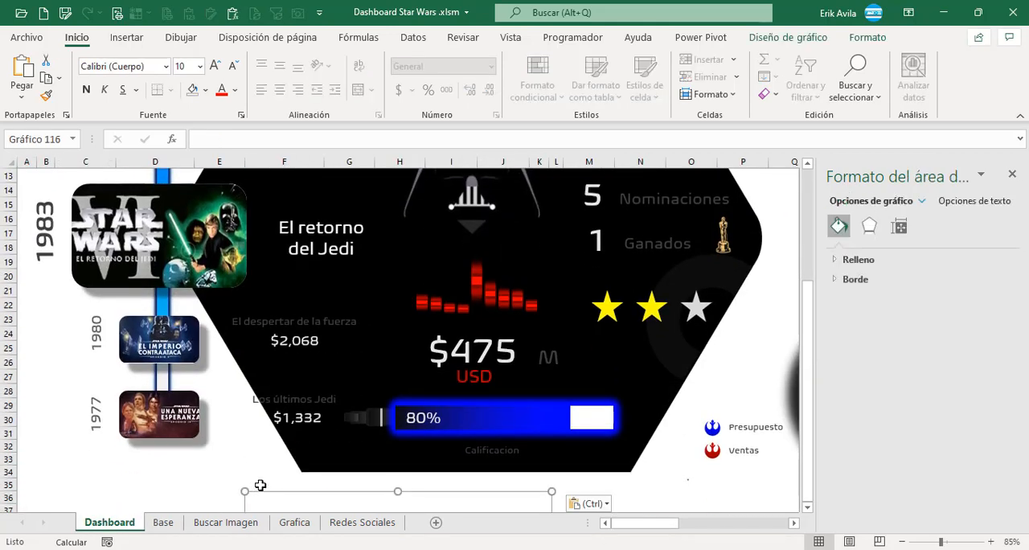
# Move the pasted chart onto the black hexagon and the older sales chart out of it to the area below.
pyautogui.moveTo(289, 498); pyautogui.dragTo(322, 307)
pyautogui.moveTo(277, 392); pyautogui.dragTo(341, 391)
pyautogui.moveTo(499, 299); pyautogui.dragTo(499, 345)
pyautogui.click(511, 296)
pyautogui.moveTo(527, 221); pyautogui.dragTo(227, 431)
pyautogui.moveTo(435, 455); pyautogui.dragTo(438, 322)
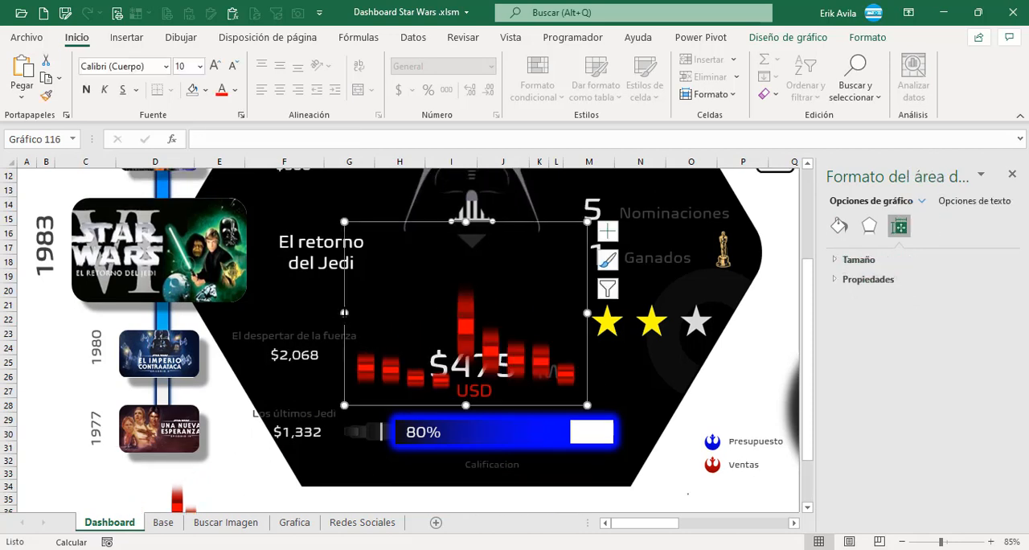
# Shrink the pasted chart to fit between the Darth Vader mask and the sales figure, and close the formatting pane.
pyautogui.moveTo(344, 313); pyautogui.dragTo(381, 313)
pyautogui.moveTo(484, 406); pyautogui.dragTo(484, 386)
pyautogui.moveTo(488, 222); pyautogui.dragTo(526, 228)
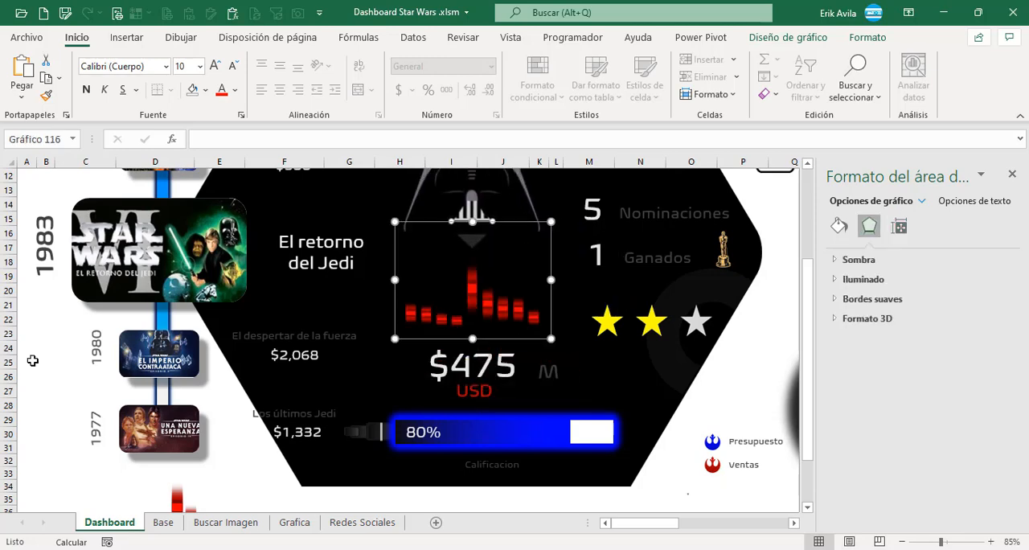
pyautogui.click(32, 361)
pyautogui.click(1012, 175)
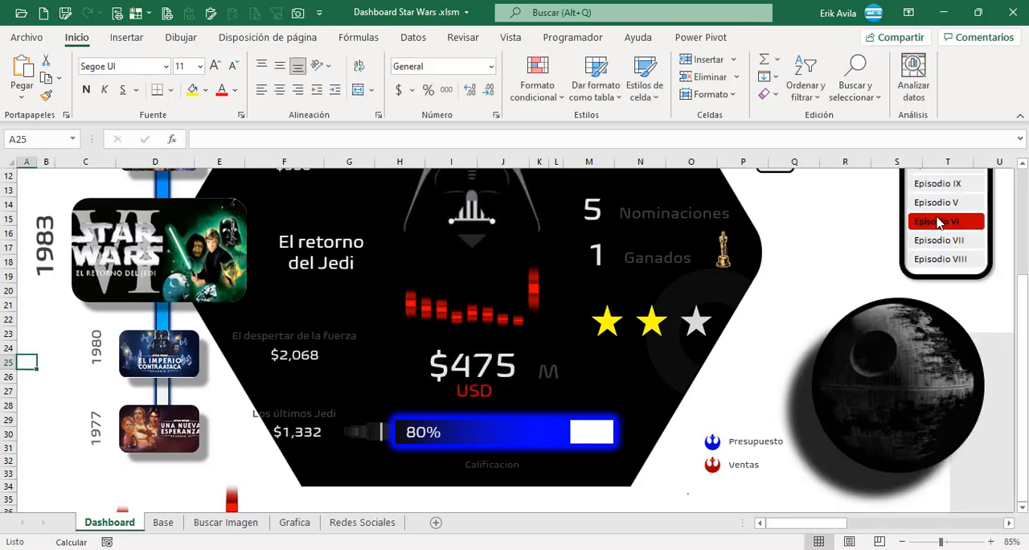
# Test the dashboard in full-screen view by filtering it through several episodes, including Episodio I, II, III, IX and V.
pyautogui.scroll(3, 939, 222)
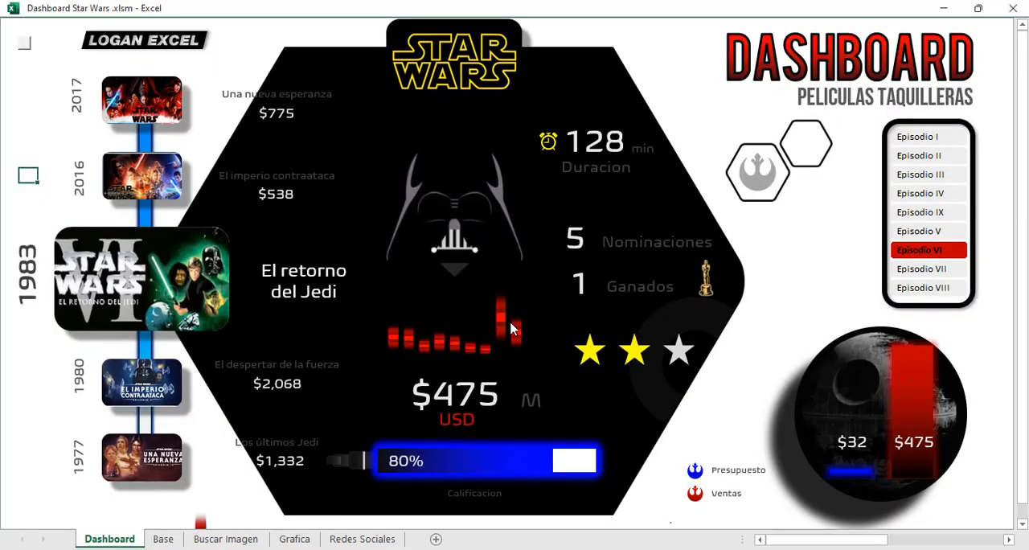
pyautogui.moveTo(466, 324)
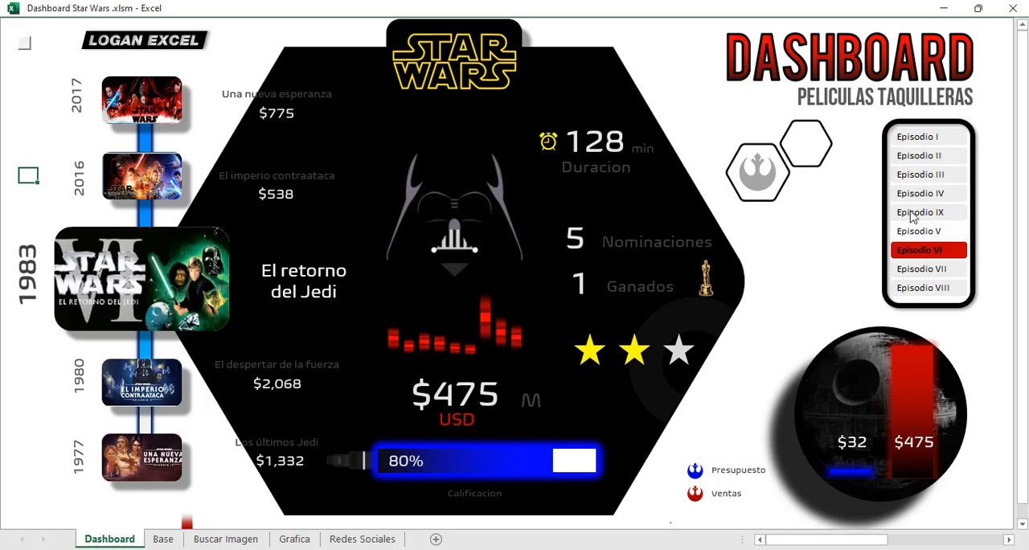
pyautogui.click(916, 143)
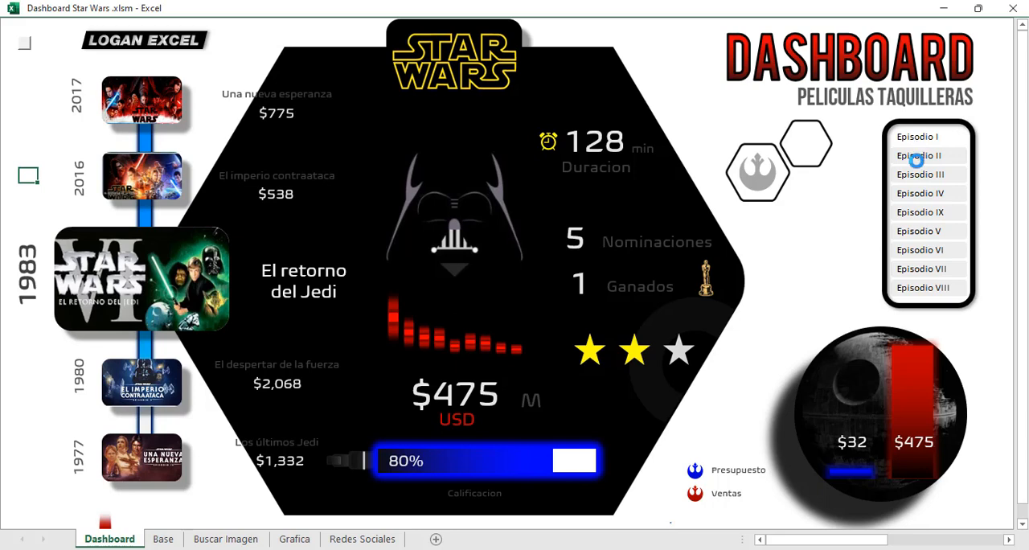
pyautogui.click(922, 172)
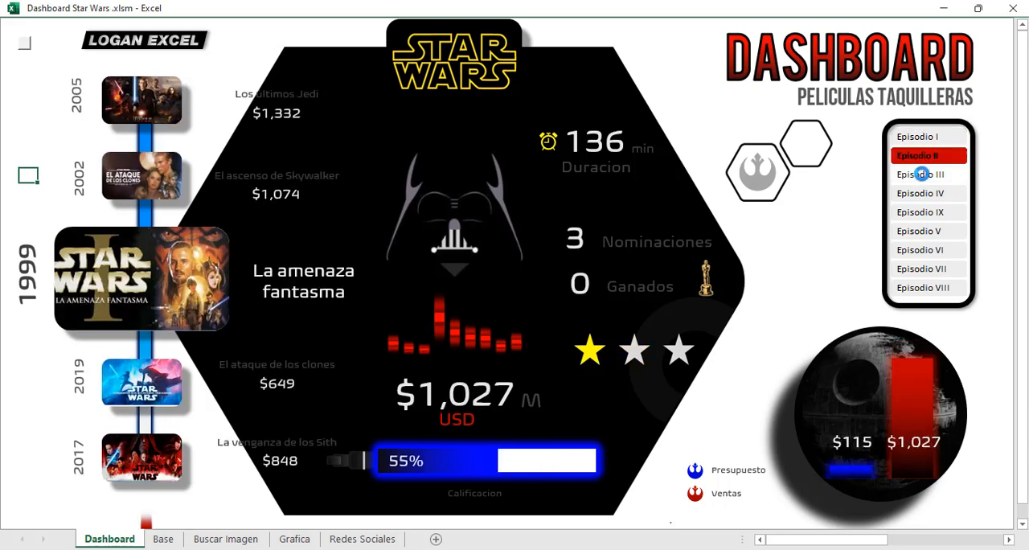
pyautogui.click(920, 200)
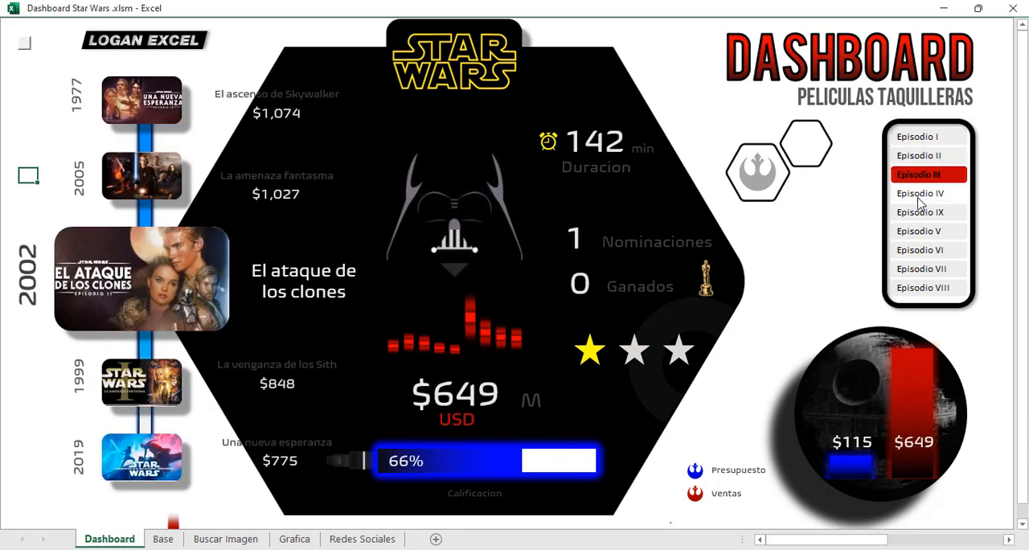
pyautogui.click(919, 213)
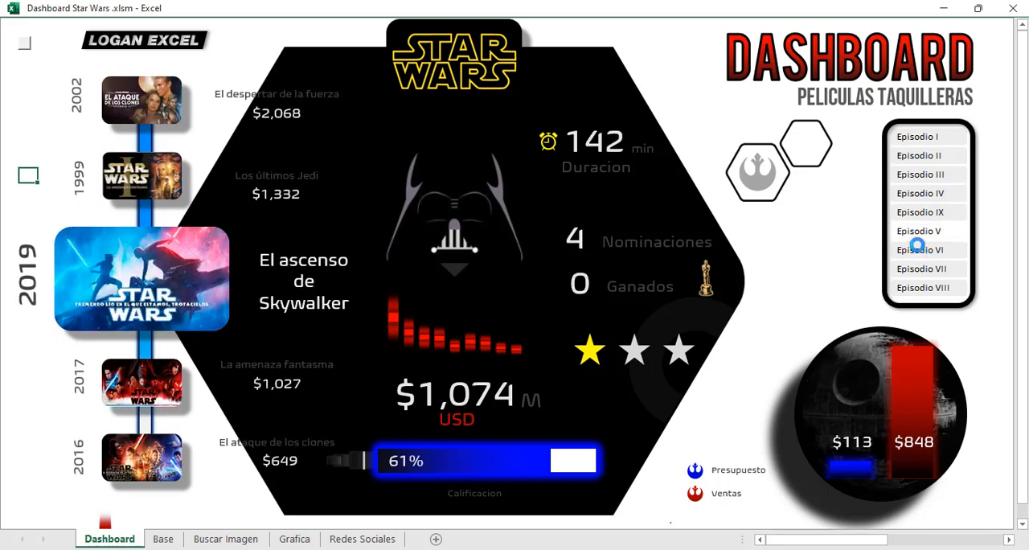
pyautogui.click(919, 233)
pyautogui.click(920, 269)
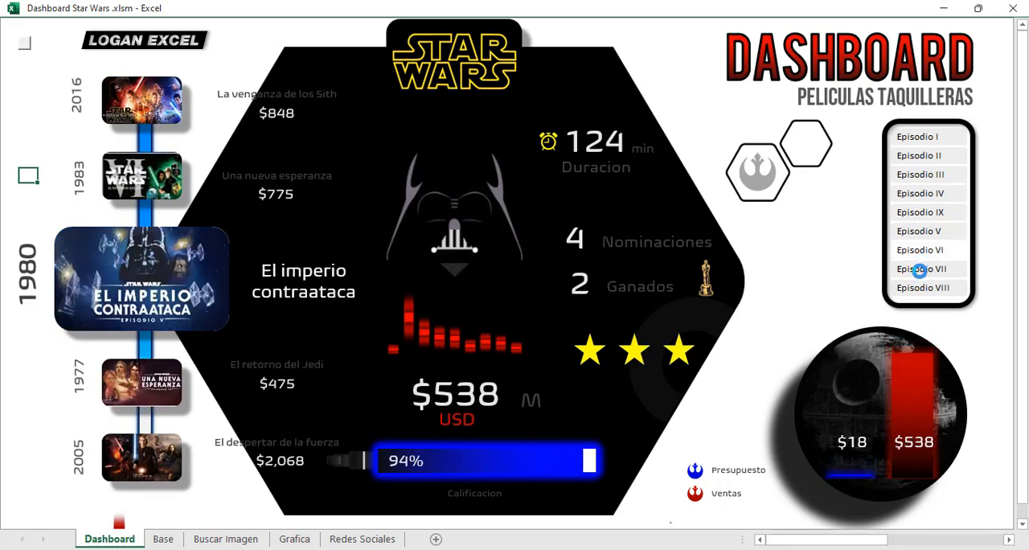
pyautogui.click(915, 195)
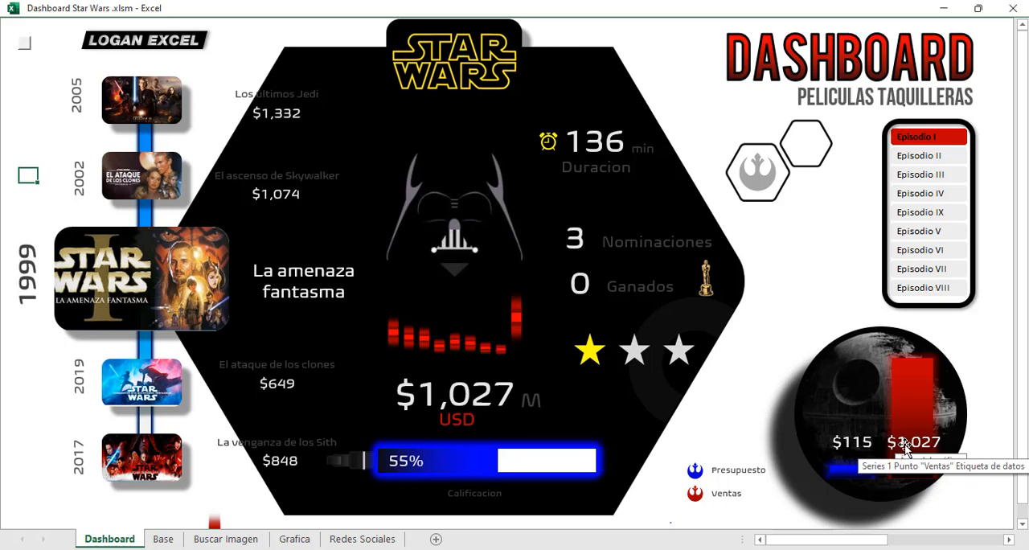
# Test how the dashboard updates when filtered through further films, including Episodio II, III, IX and VIII.
pyautogui.click(921, 157)
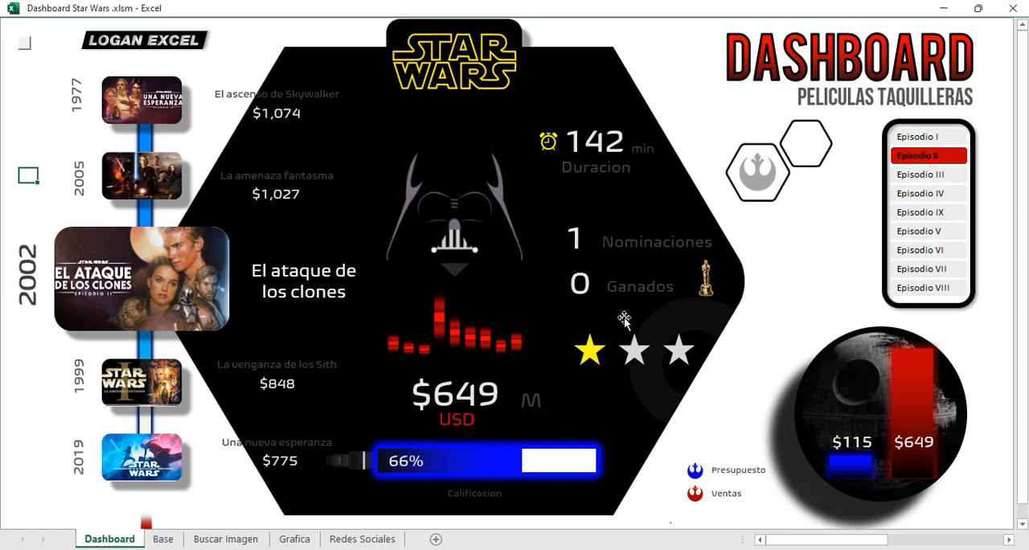
pyautogui.click(922, 176)
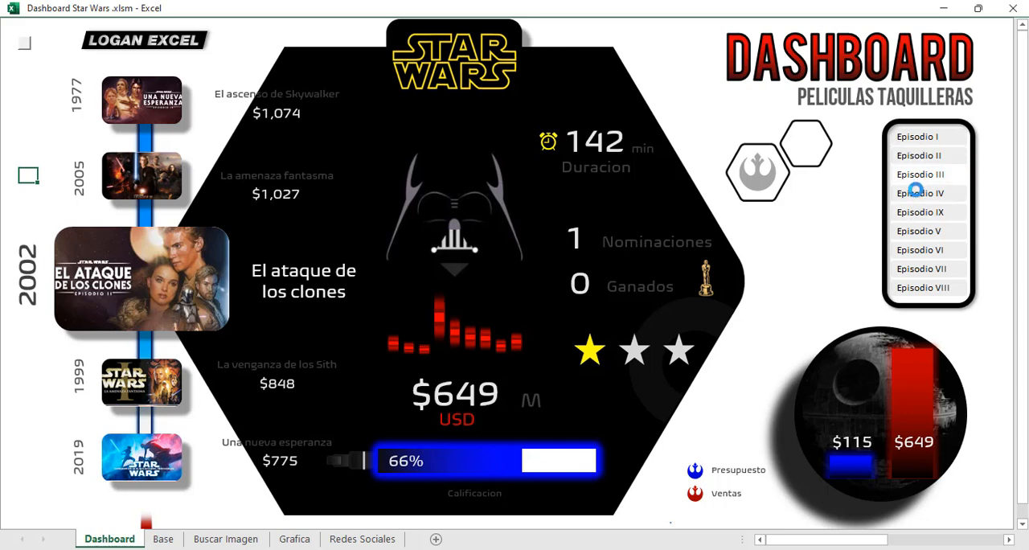
pyautogui.click(916, 211)
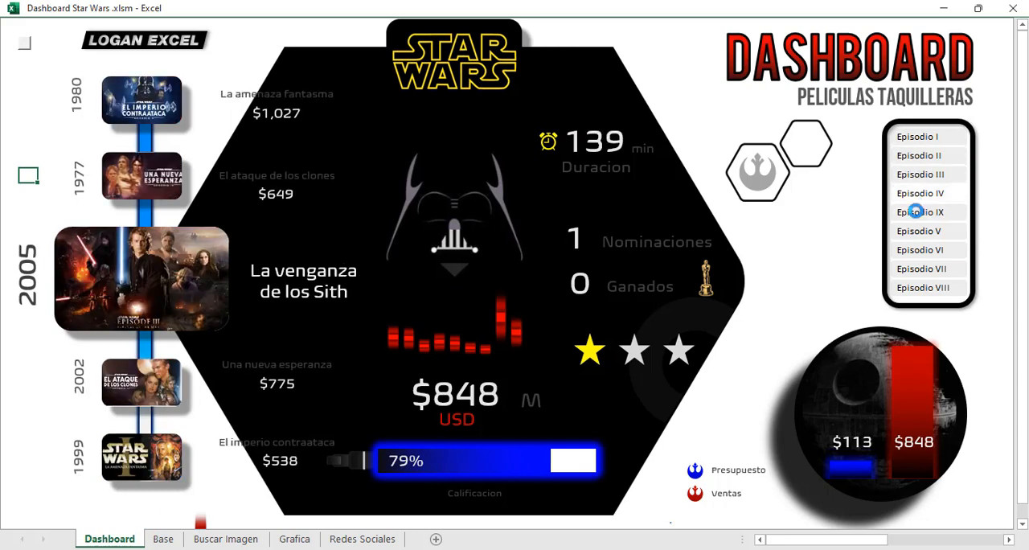
pyautogui.click(917, 231)
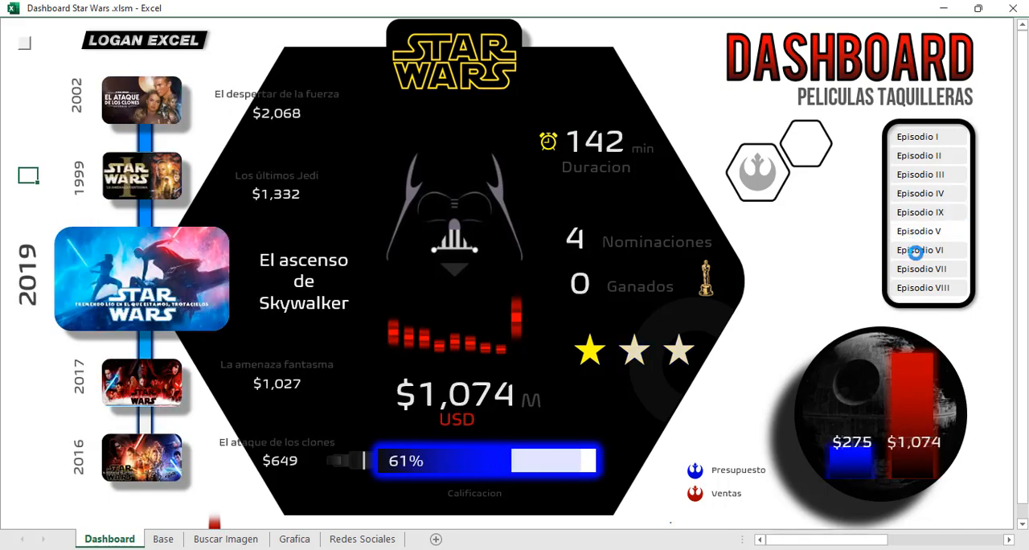
pyautogui.click(916, 271)
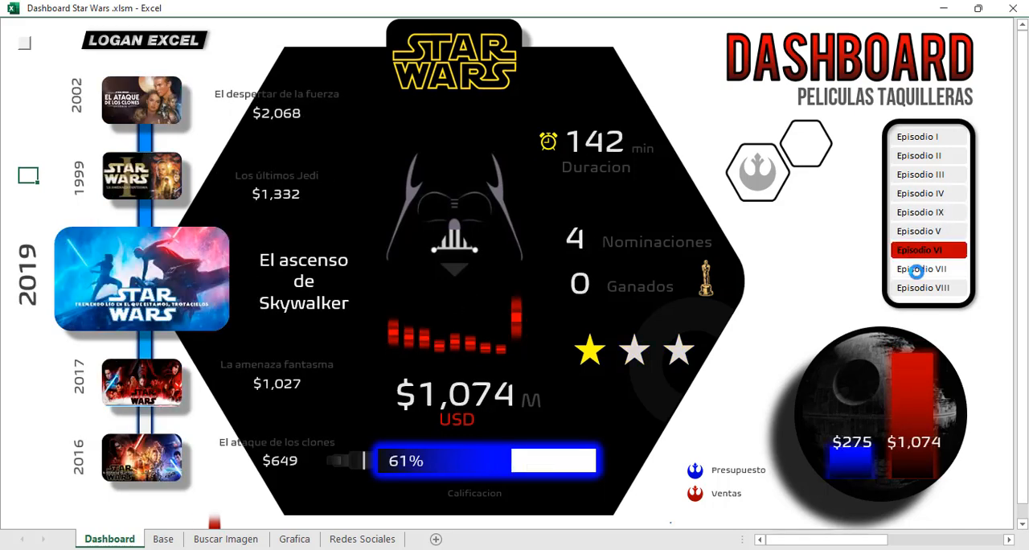
pyautogui.click(920, 288)
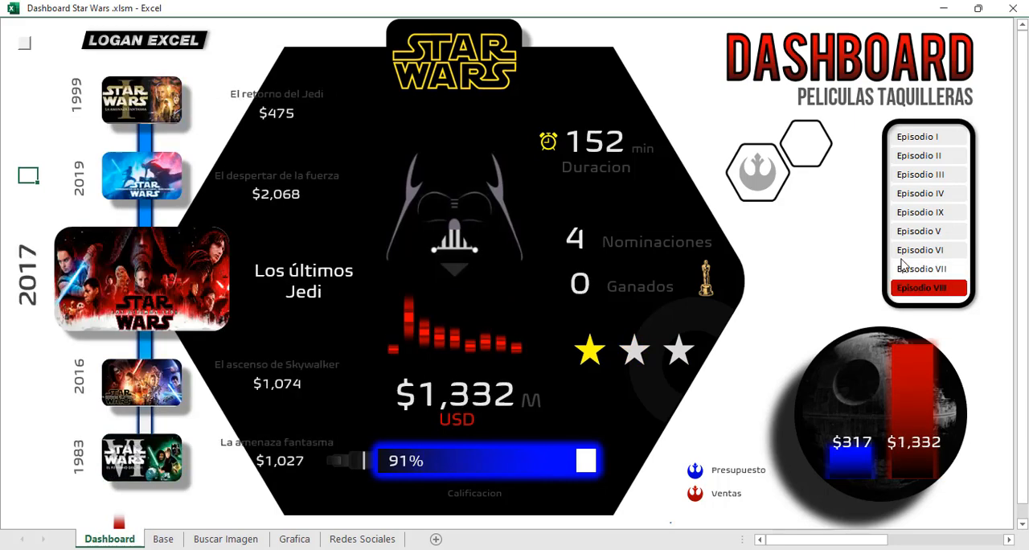
# Check the star rating, sales chart and movie details by filtering the dashboard to Episodio IV, II, I, IV and IX.
pyautogui.click(907, 194)
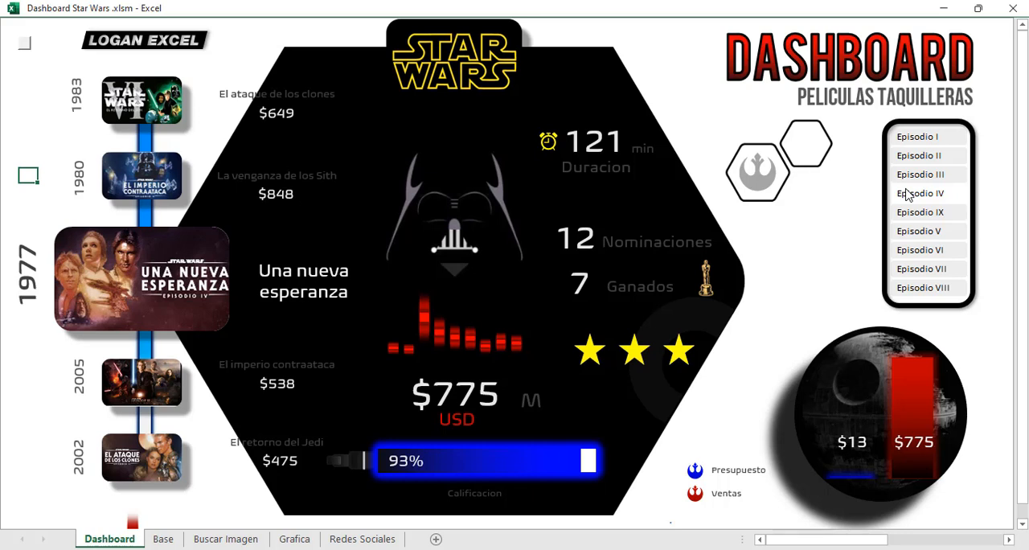
pyautogui.click(911, 164)
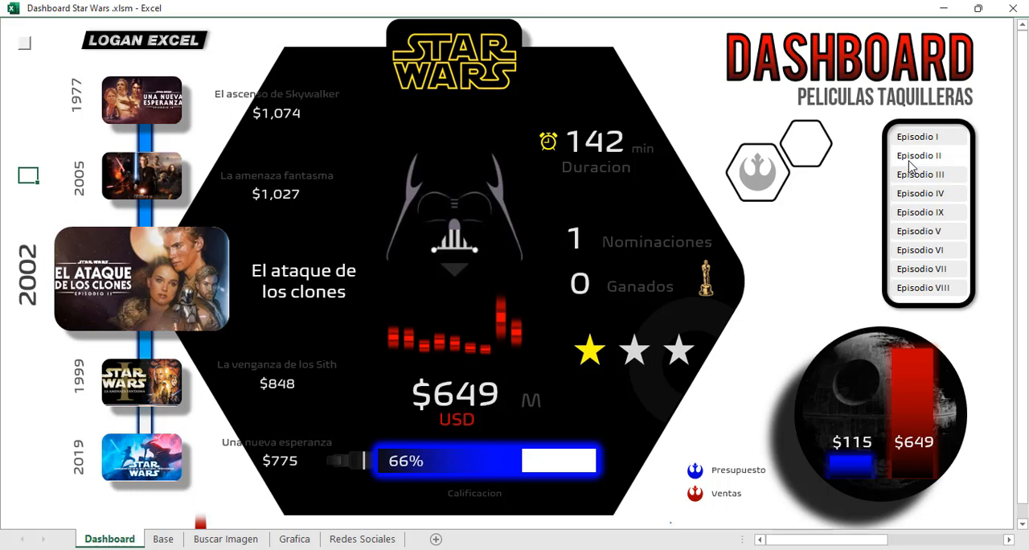
pyautogui.click(911, 142)
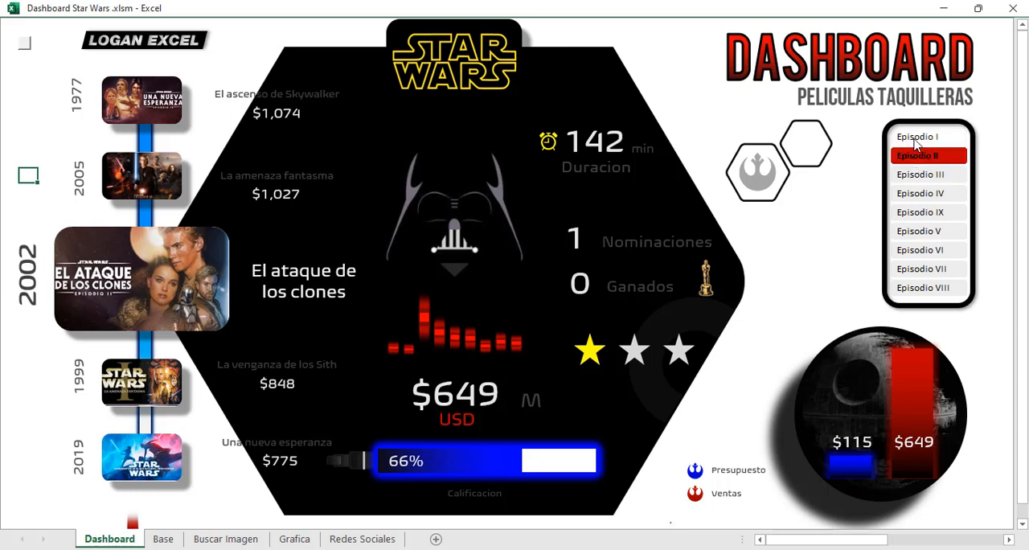
pyautogui.click(921, 196)
pyautogui.click(921, 217)
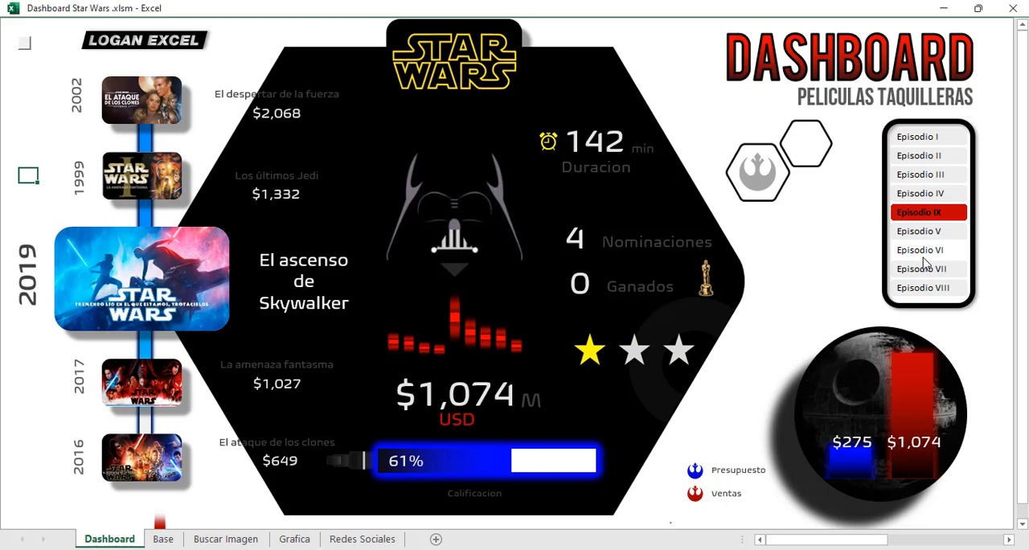
# Continue testing the dashboard's posters, figures and charts by switching among Episodio VI, VII, VIII and IV.
pyautogui.click(923, 252)
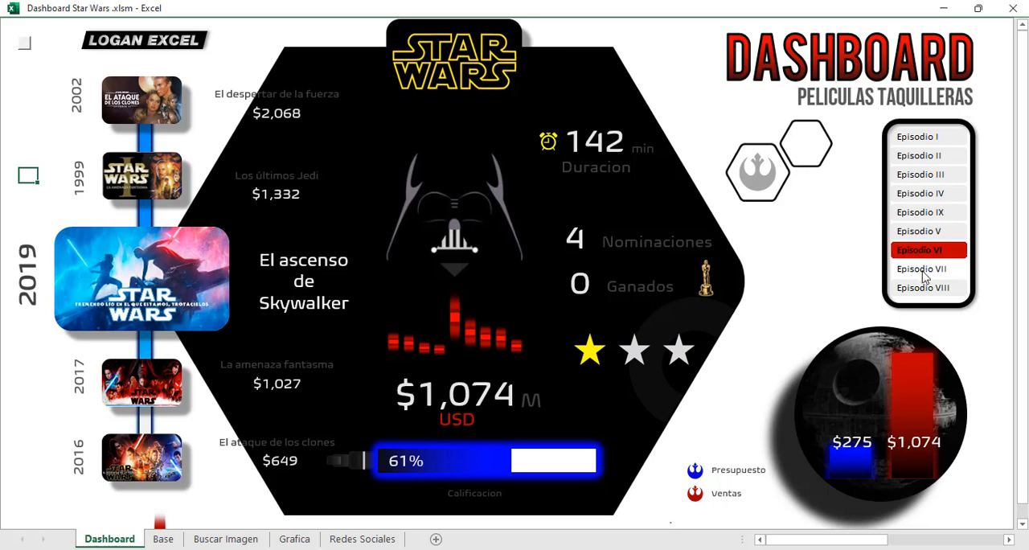
pyautogui.click(923, 270)
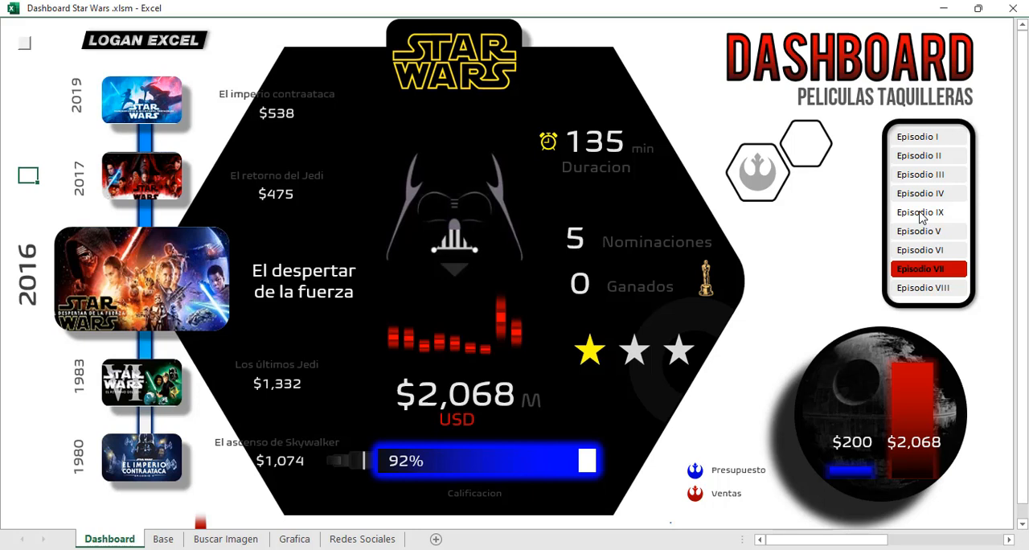
pyautogui.click(920, 199)
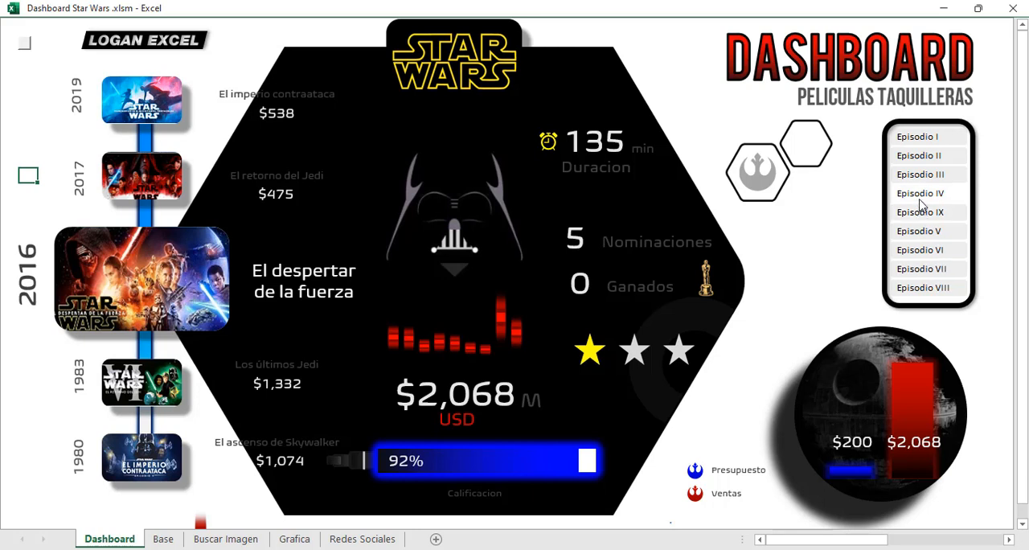
pyautogui.click(921, 201)
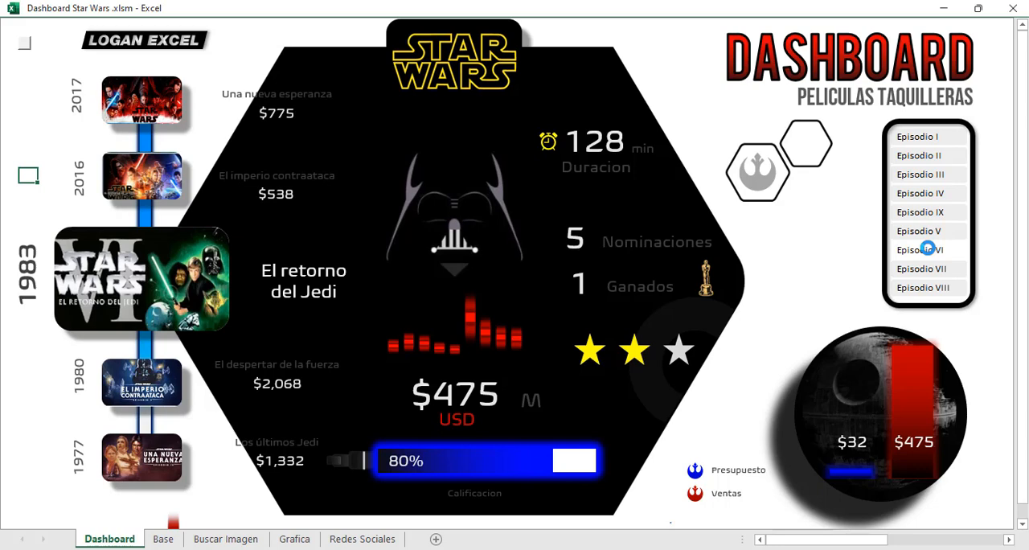
pyautogui.click(928, 249)
pyautogui.click(929, 290)
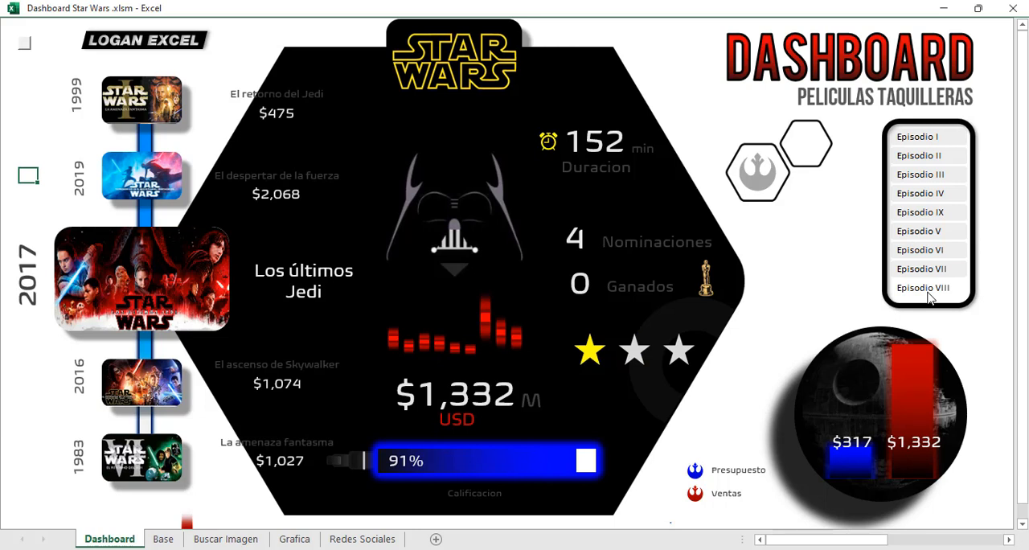
pyautogui.click(917, 174)
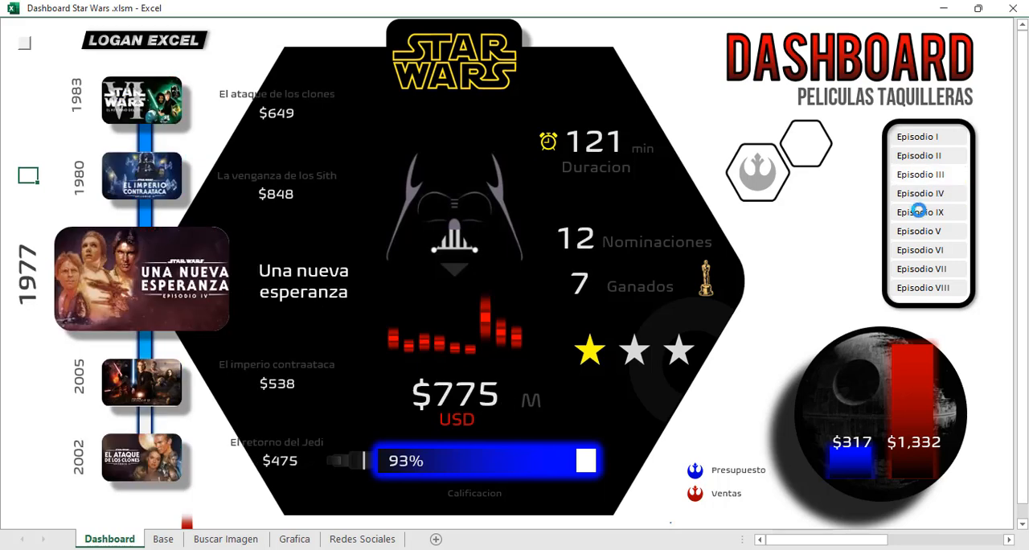